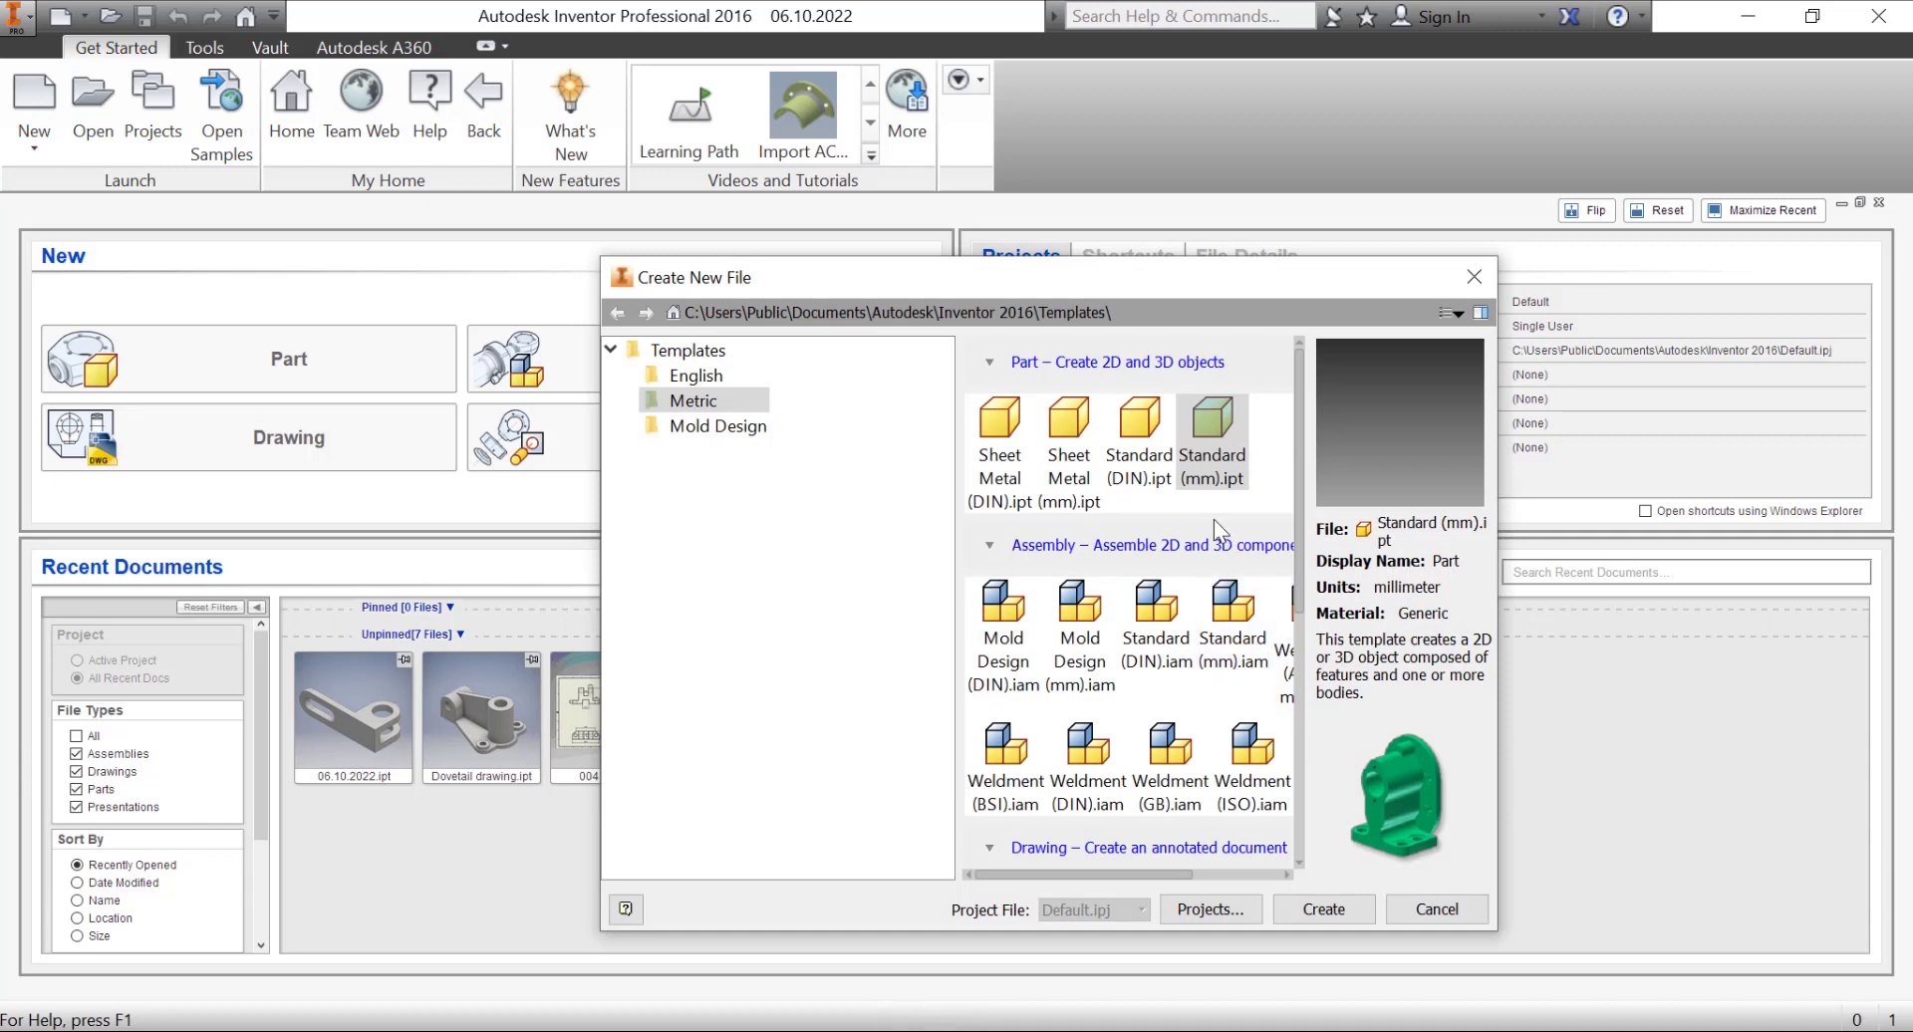
- Create a new part from the metric Standard (mm).ipt template and start a 2D sketch on the horizontal origin plane, viewed squarely from the top
click(1331, 910)
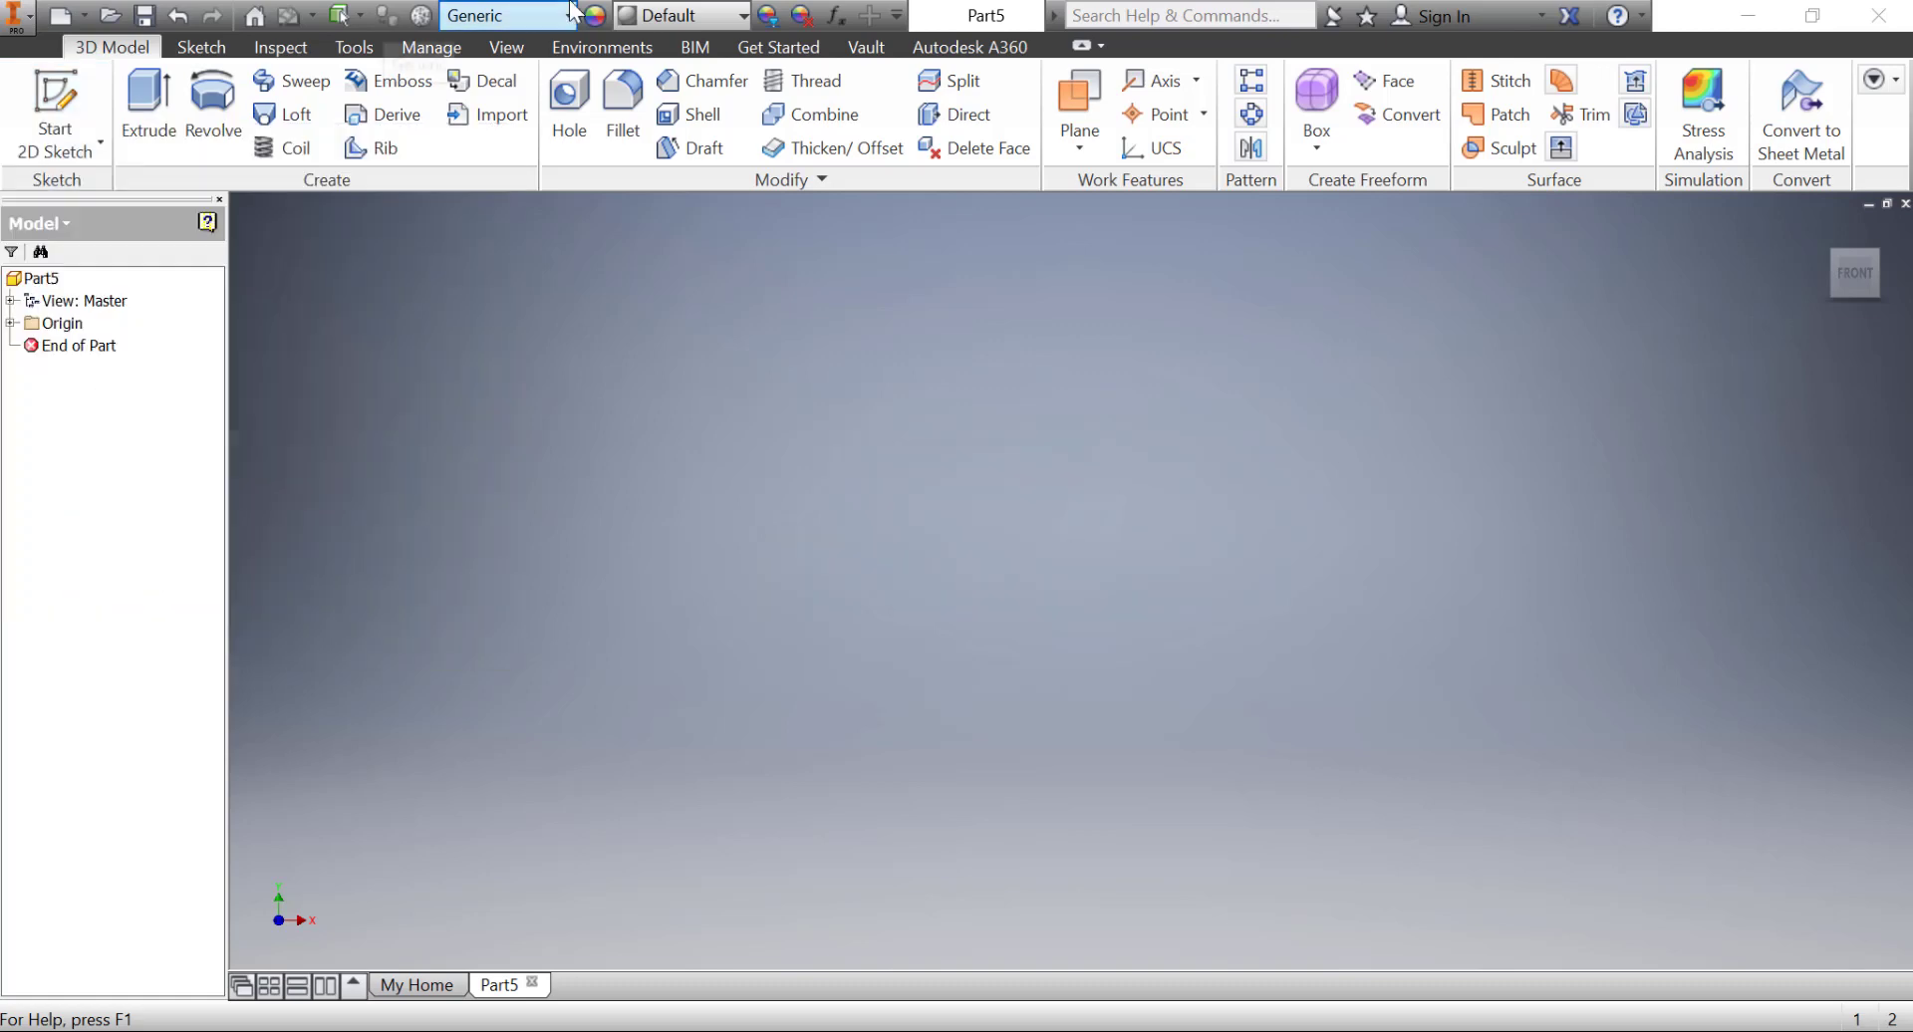
click(79, 105)
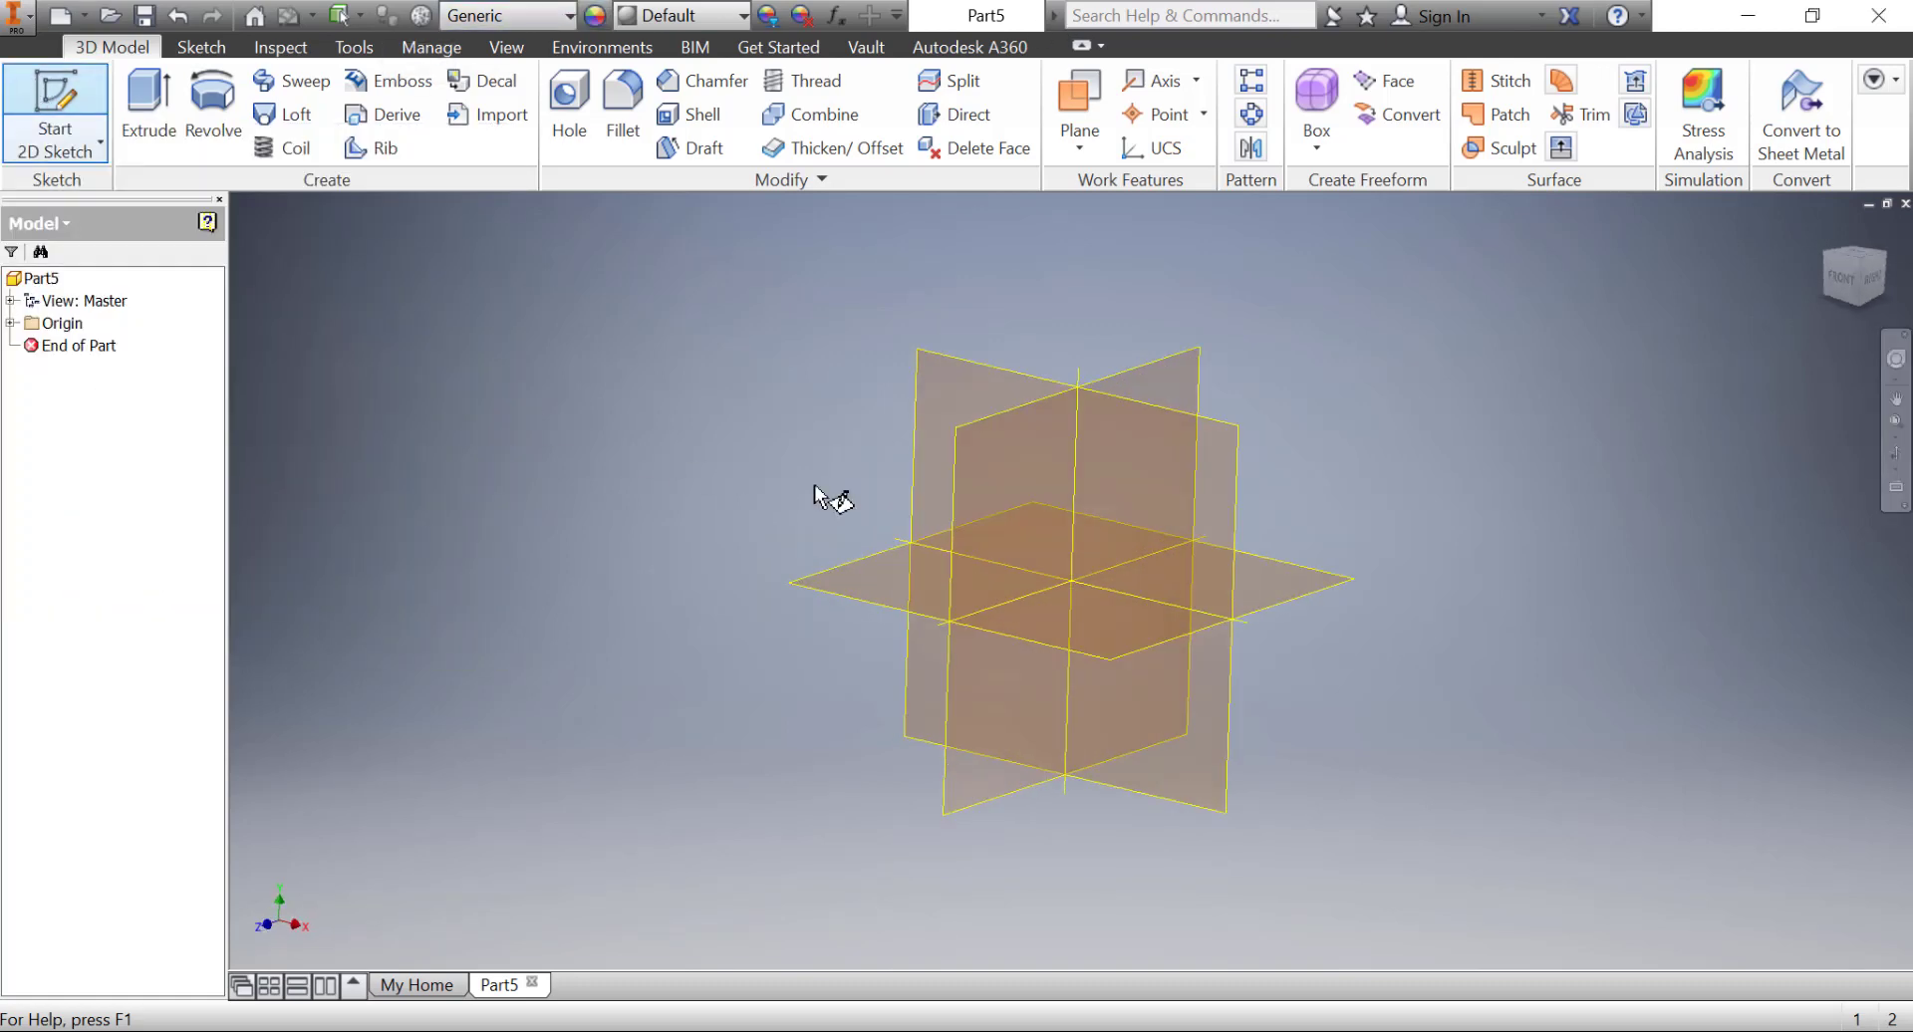
click(1041, 646)
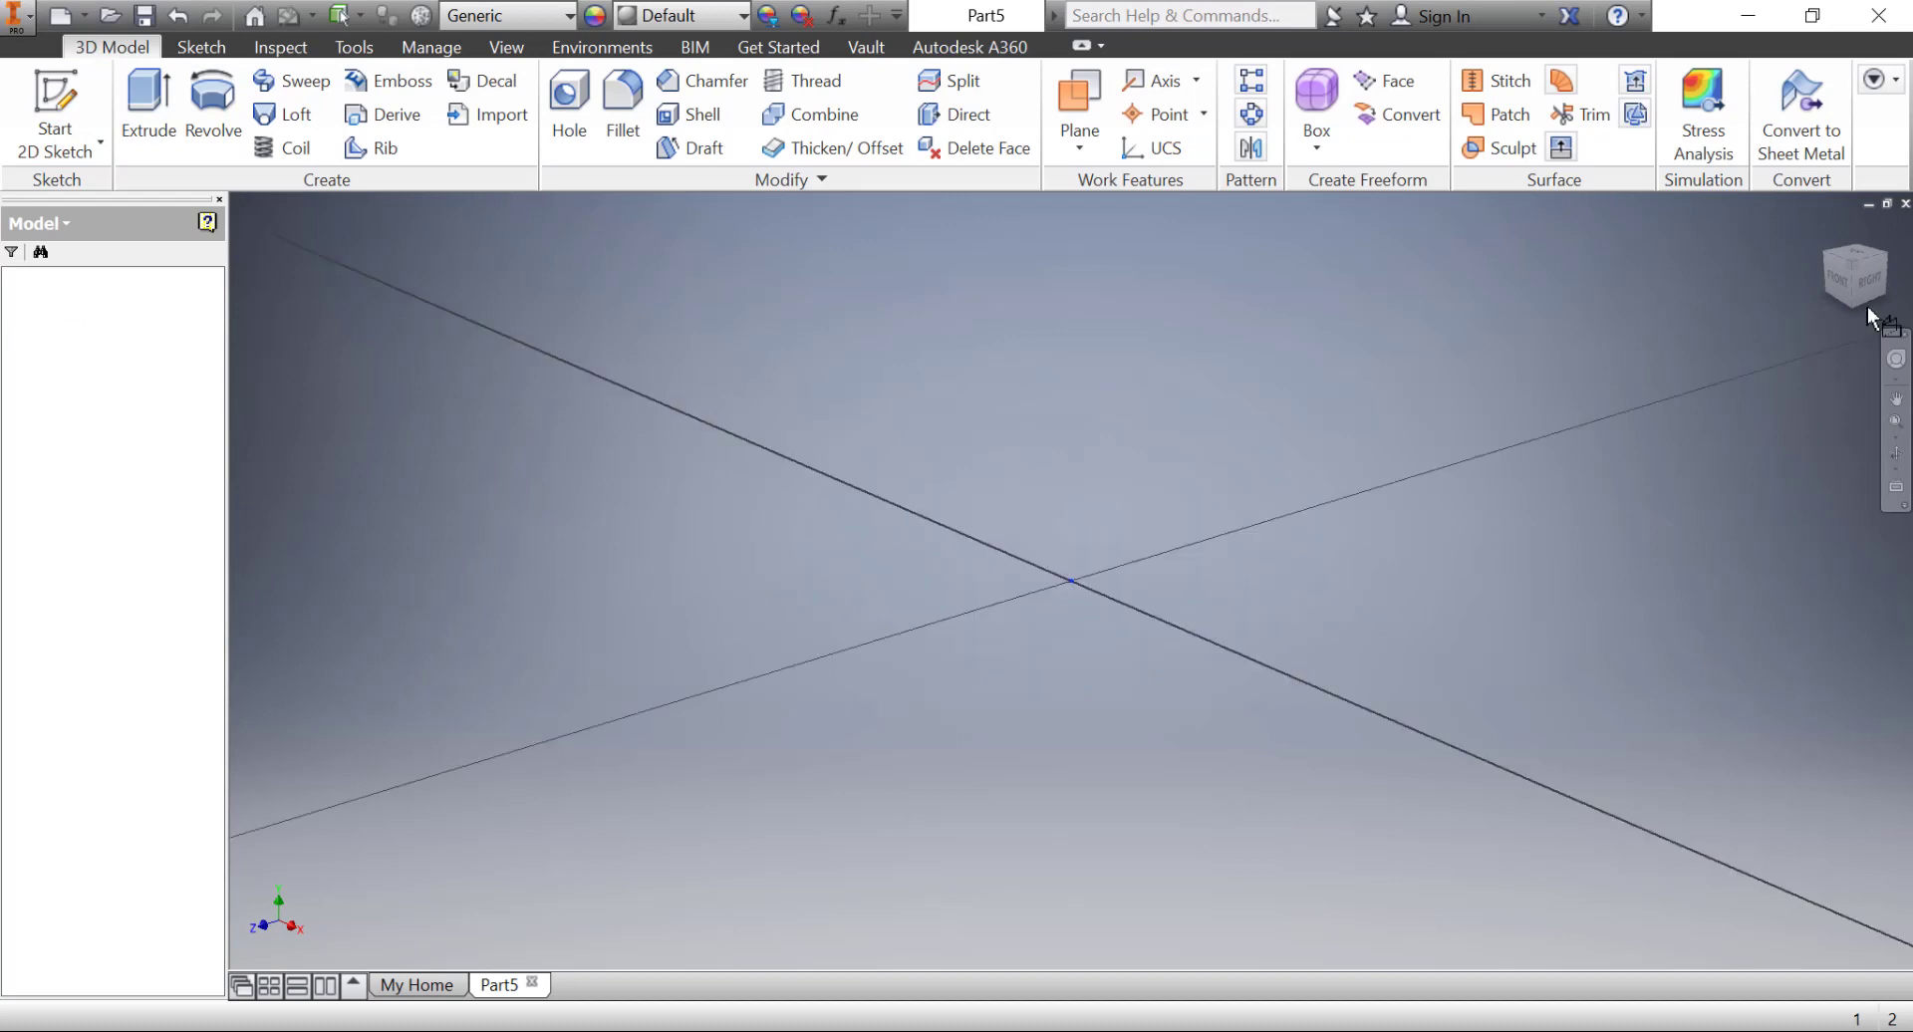
click(1887, 233)
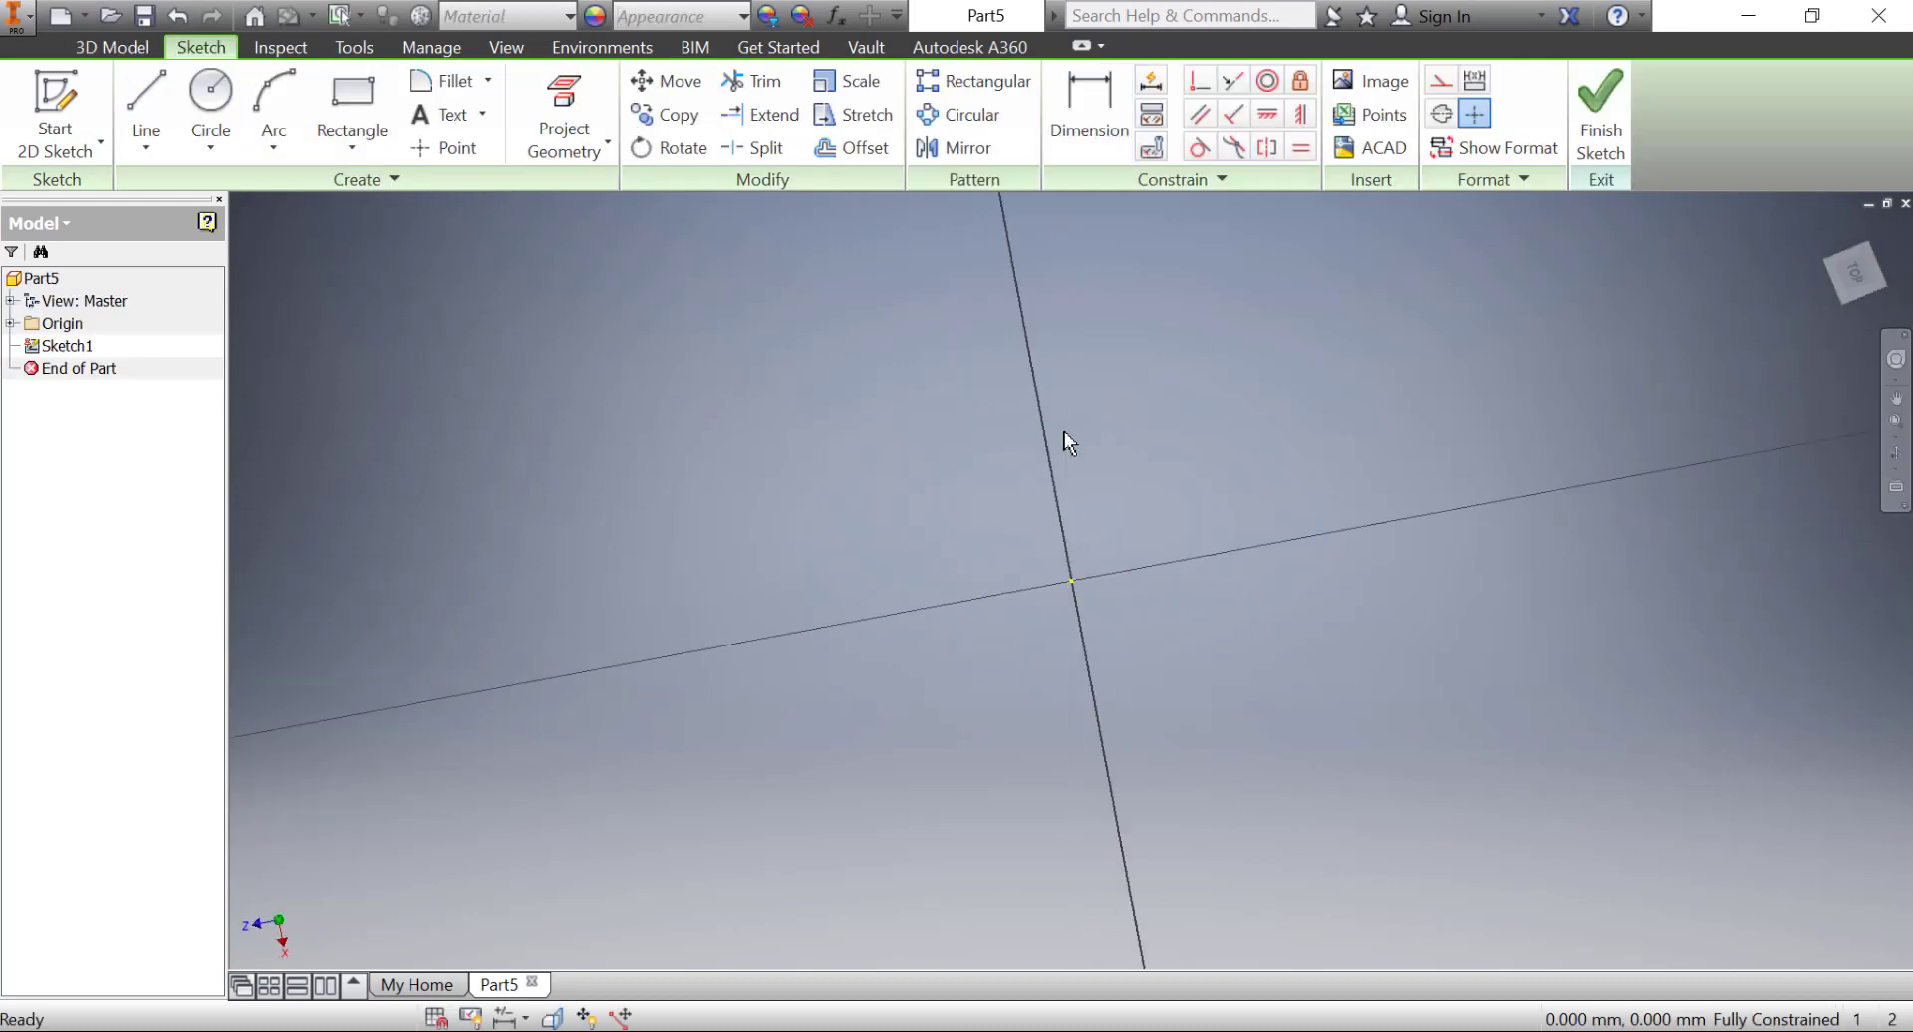
key(F2)
drag(614, 477, 462, 493)
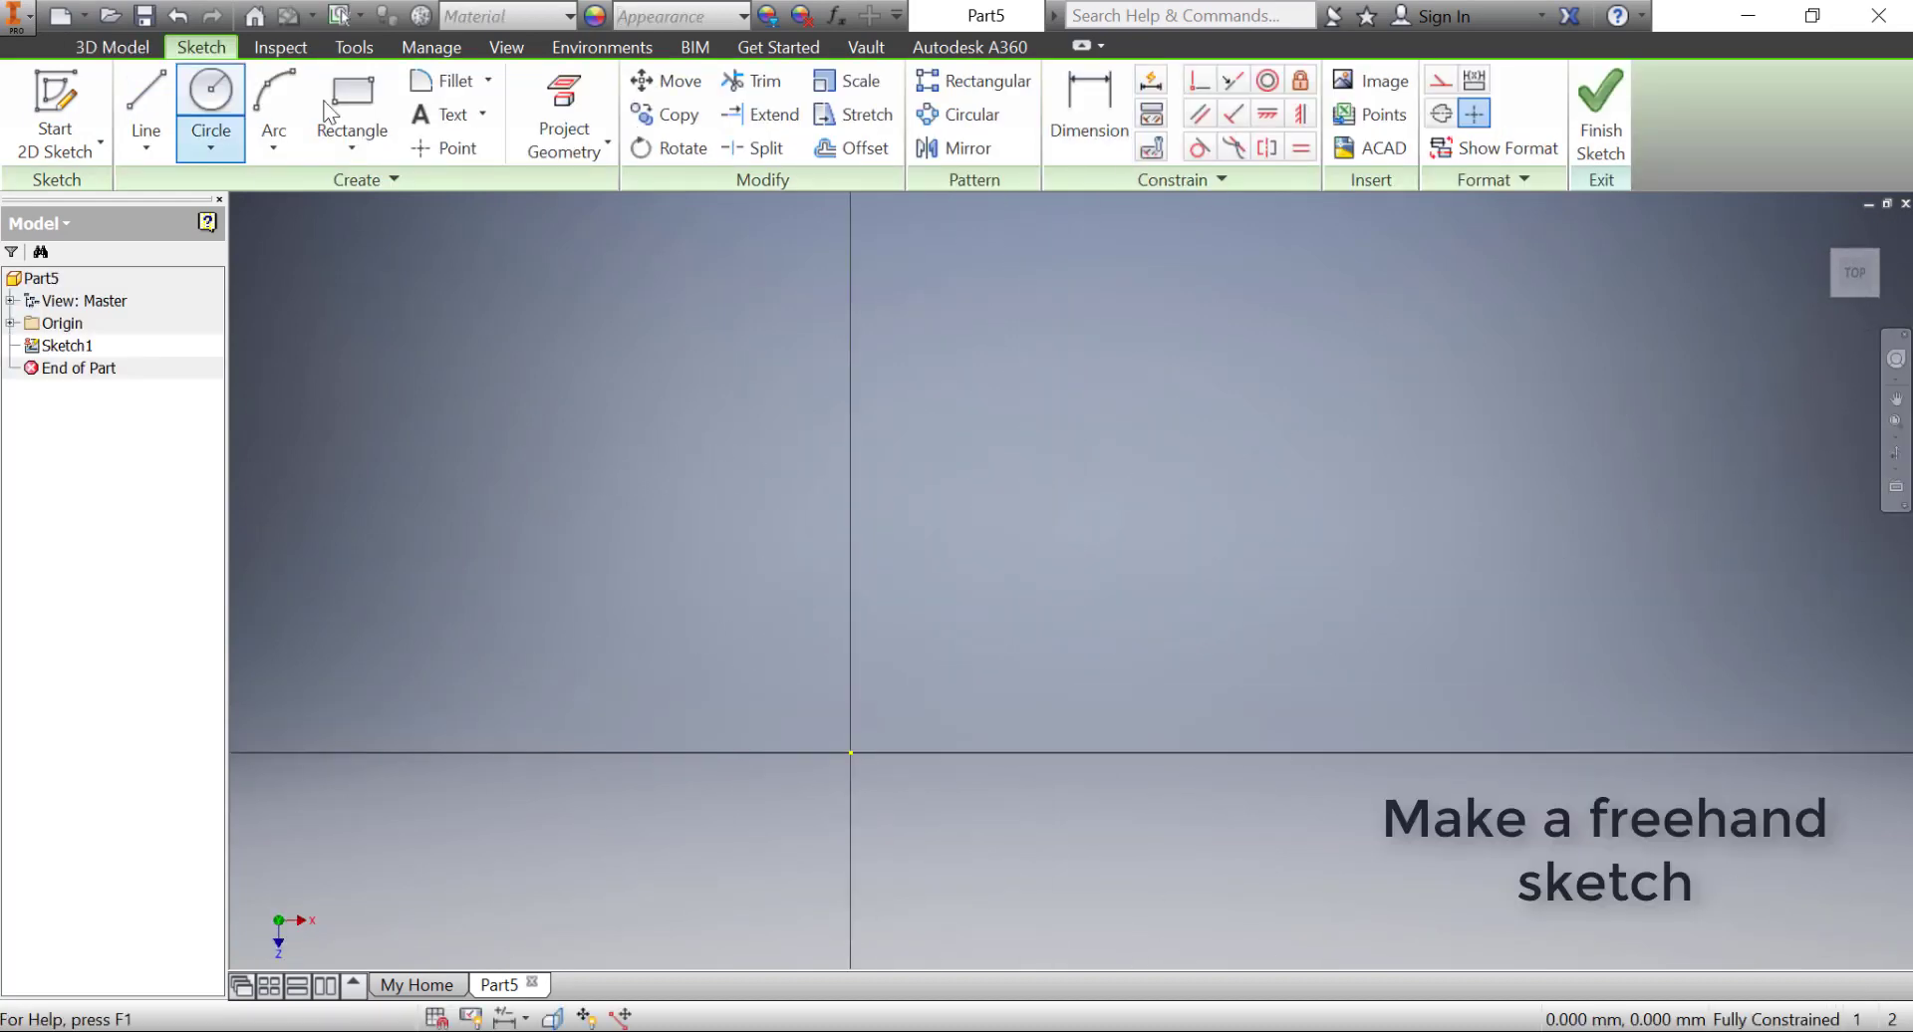
- Sketch an open three-line profile: a long upper line, a vertical right side about 115 mm tall, and a lower line parallel to the upper one
click(149, 88)
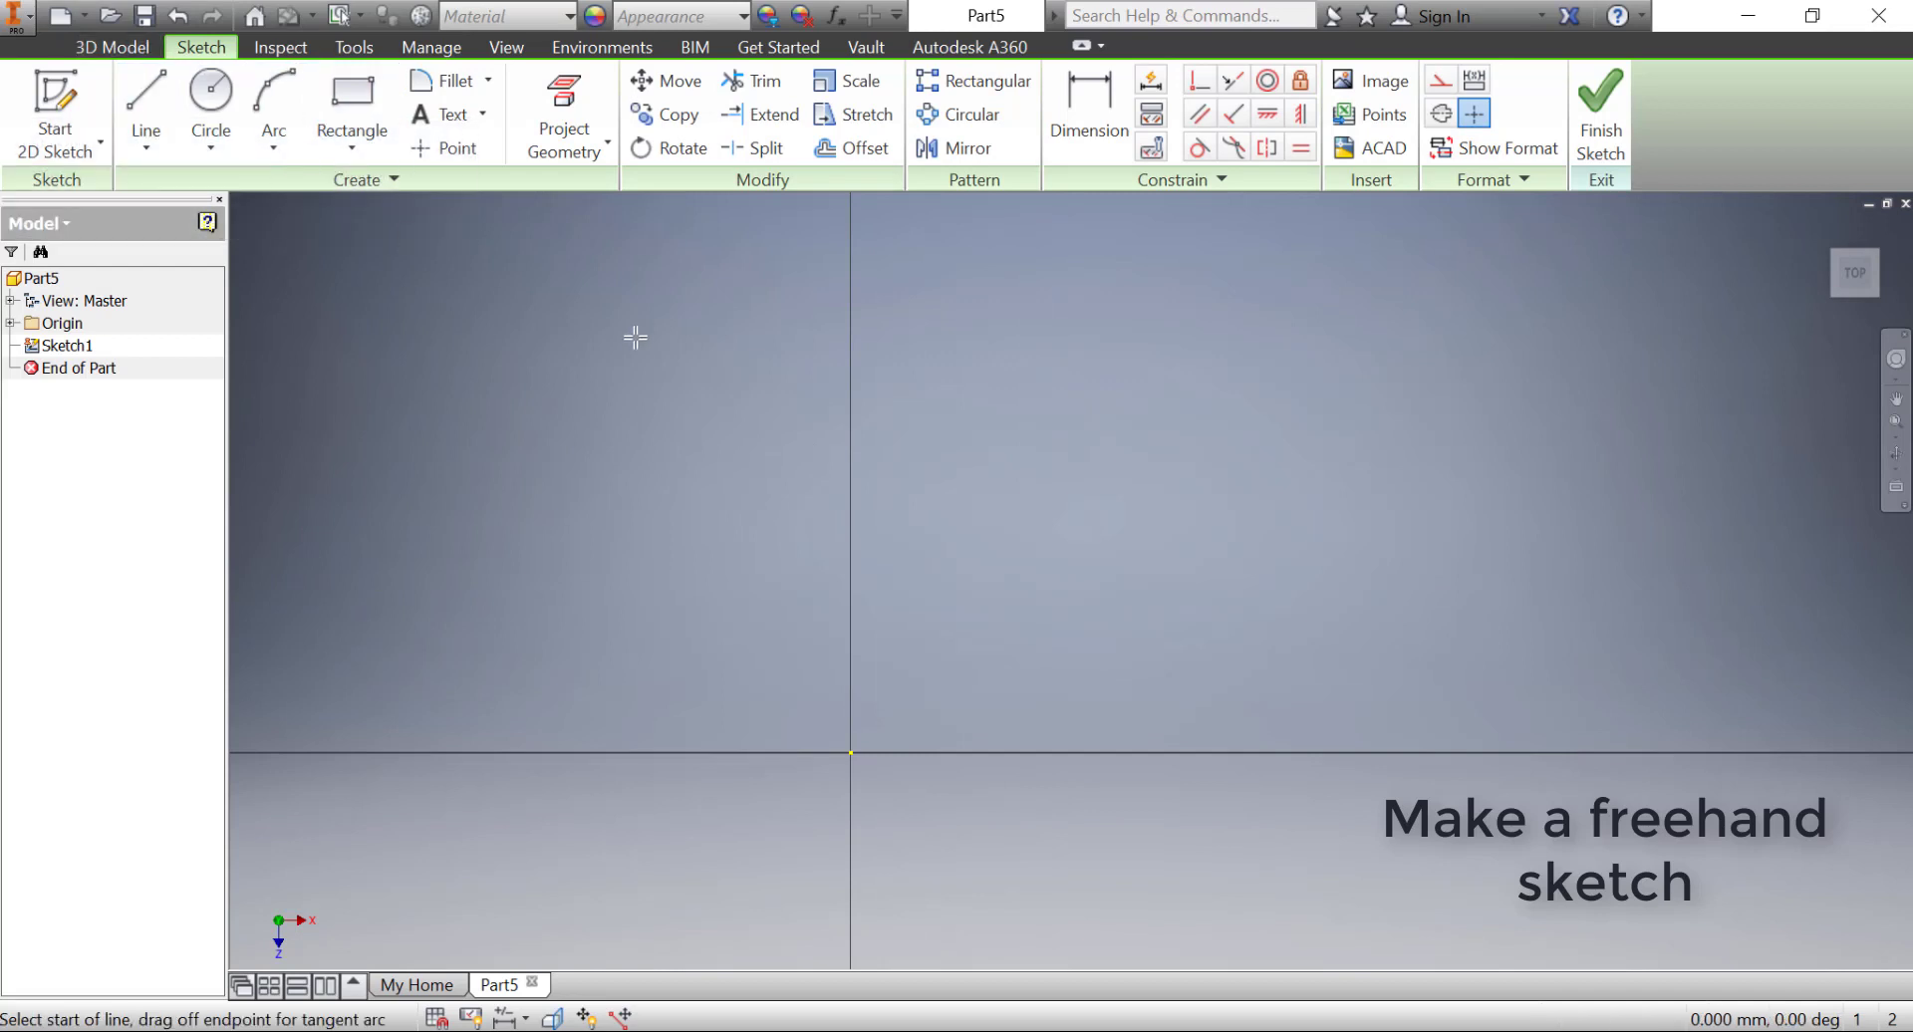
click(705, 472)
click(1422, 425)
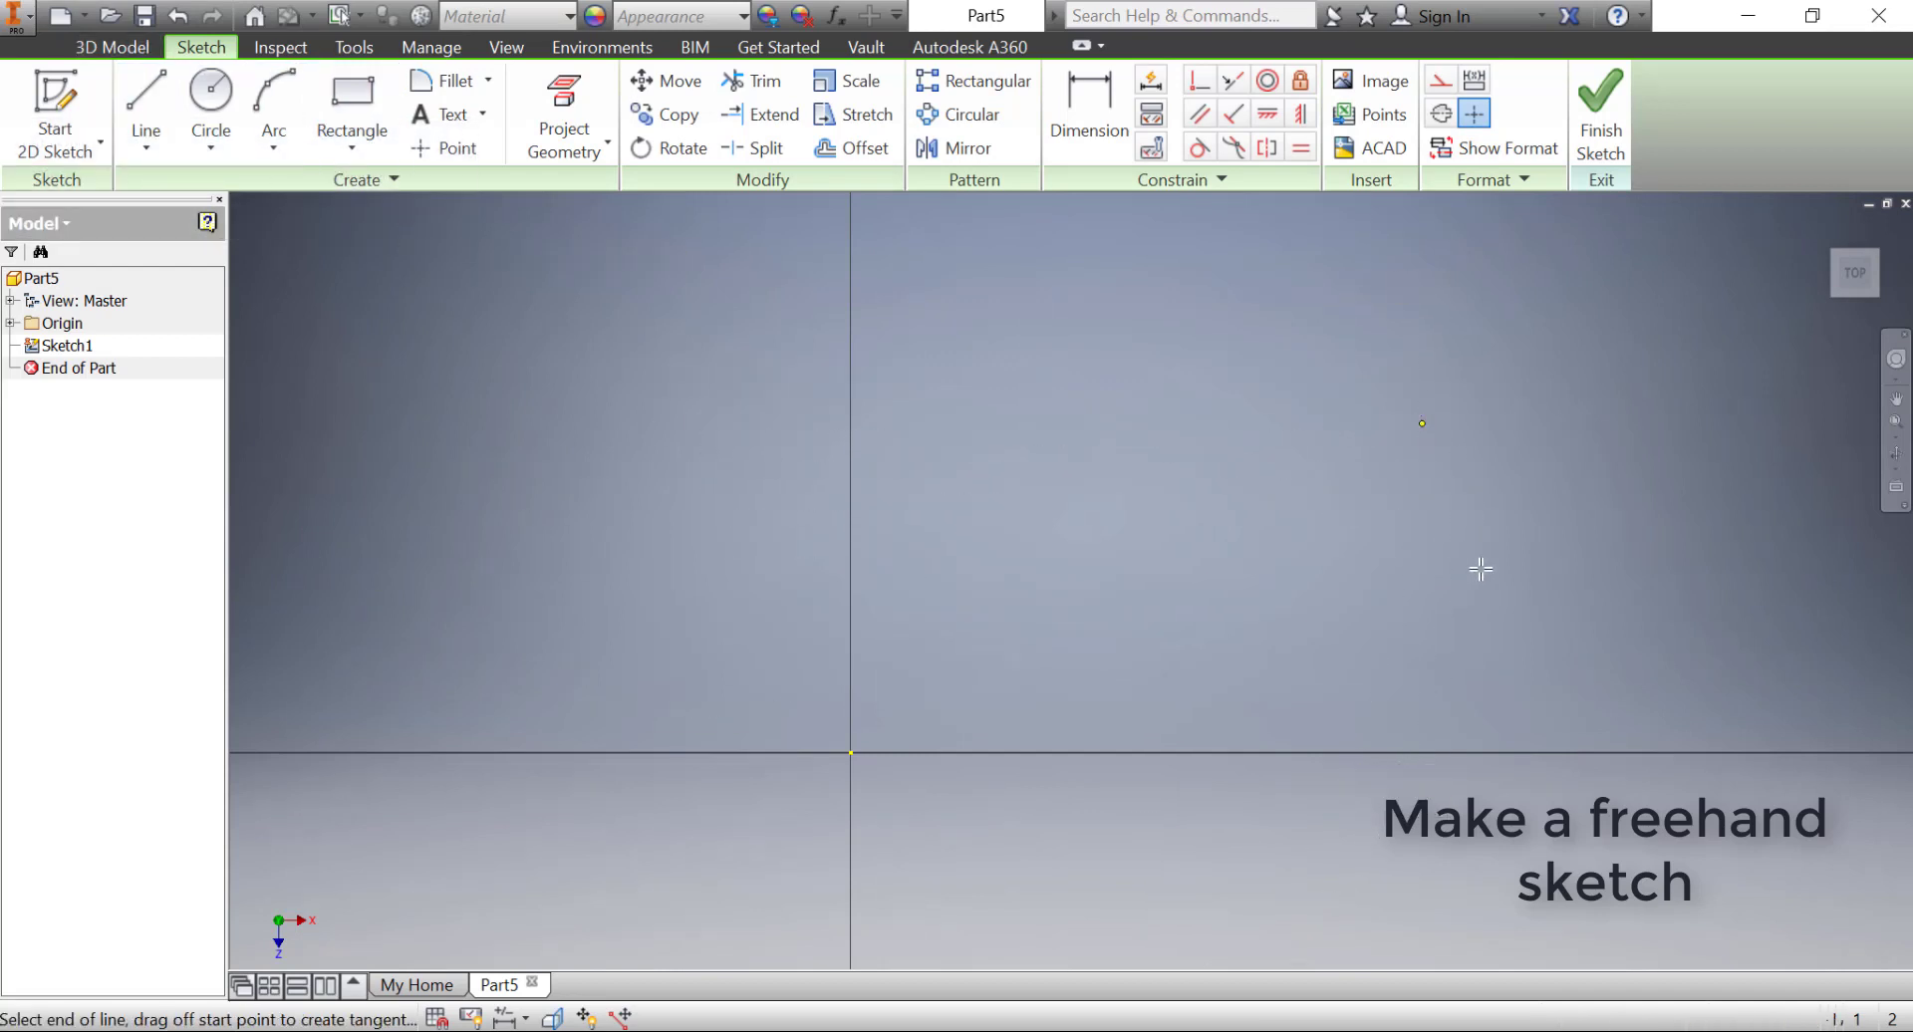
click(1422, 674)
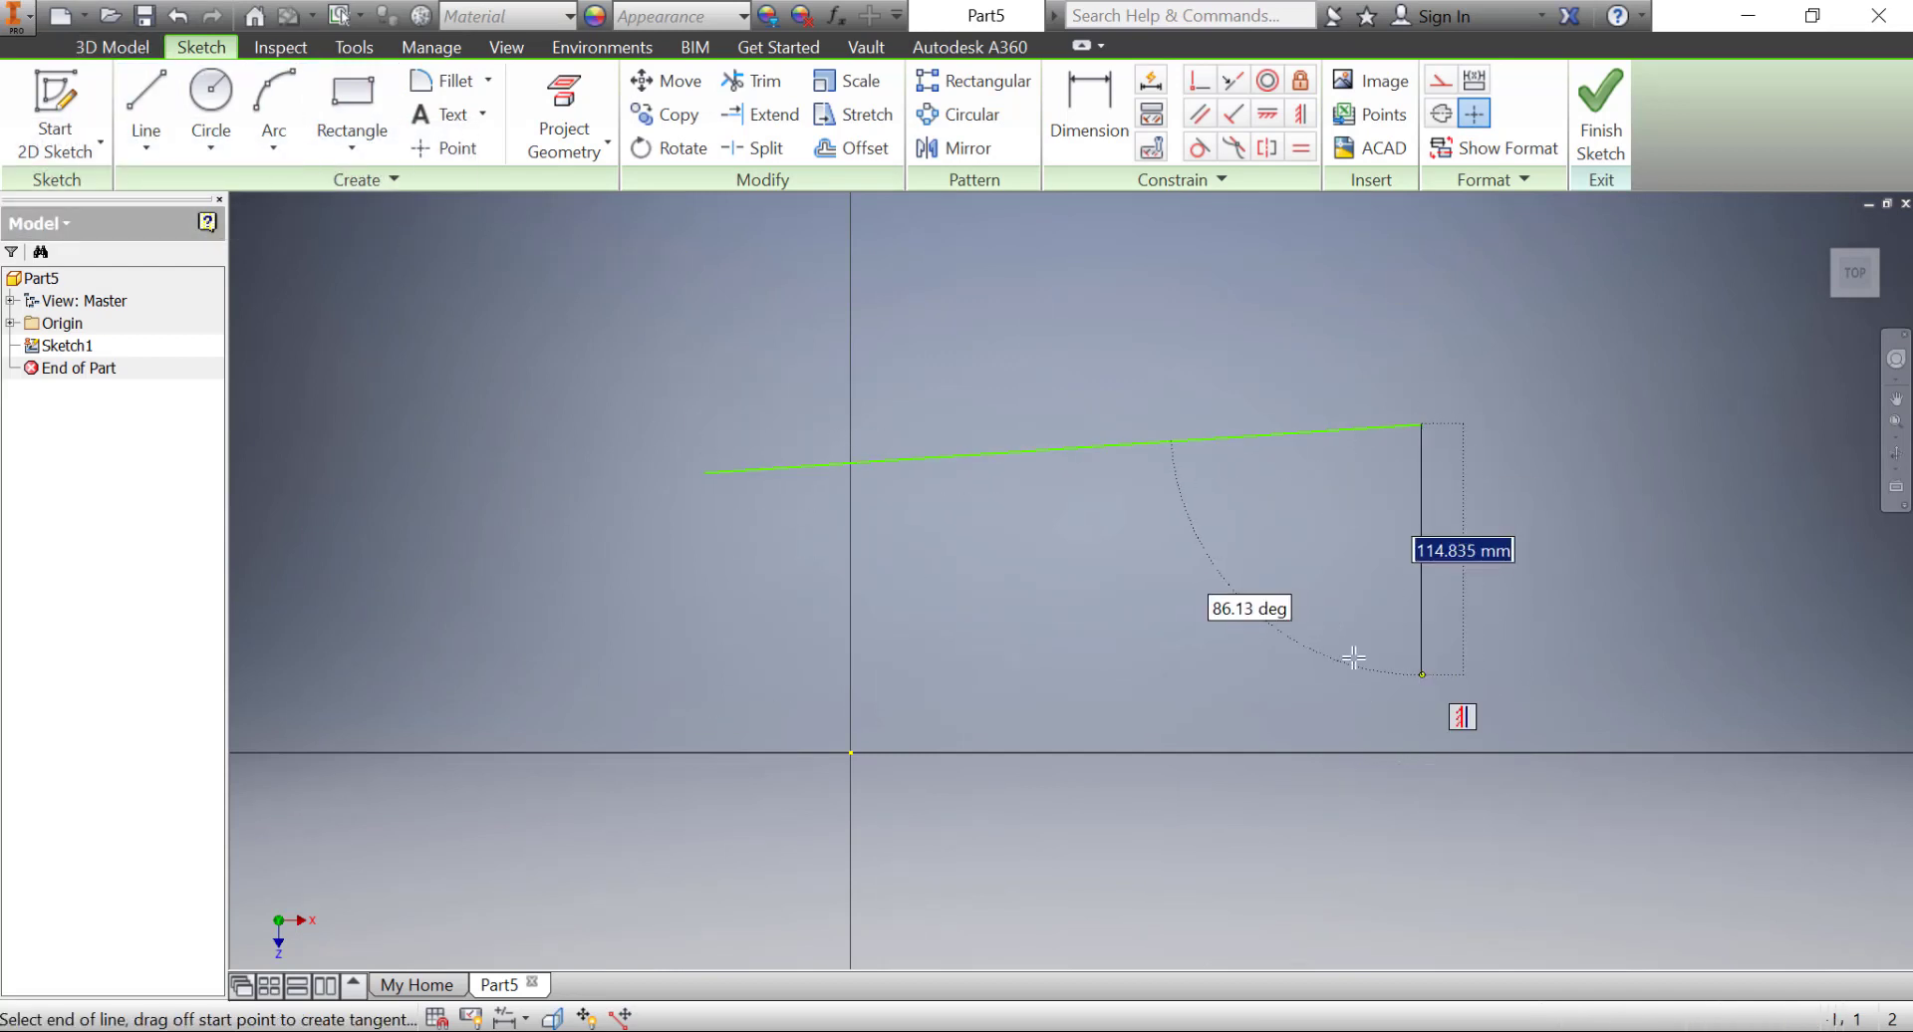
click(780, 717)
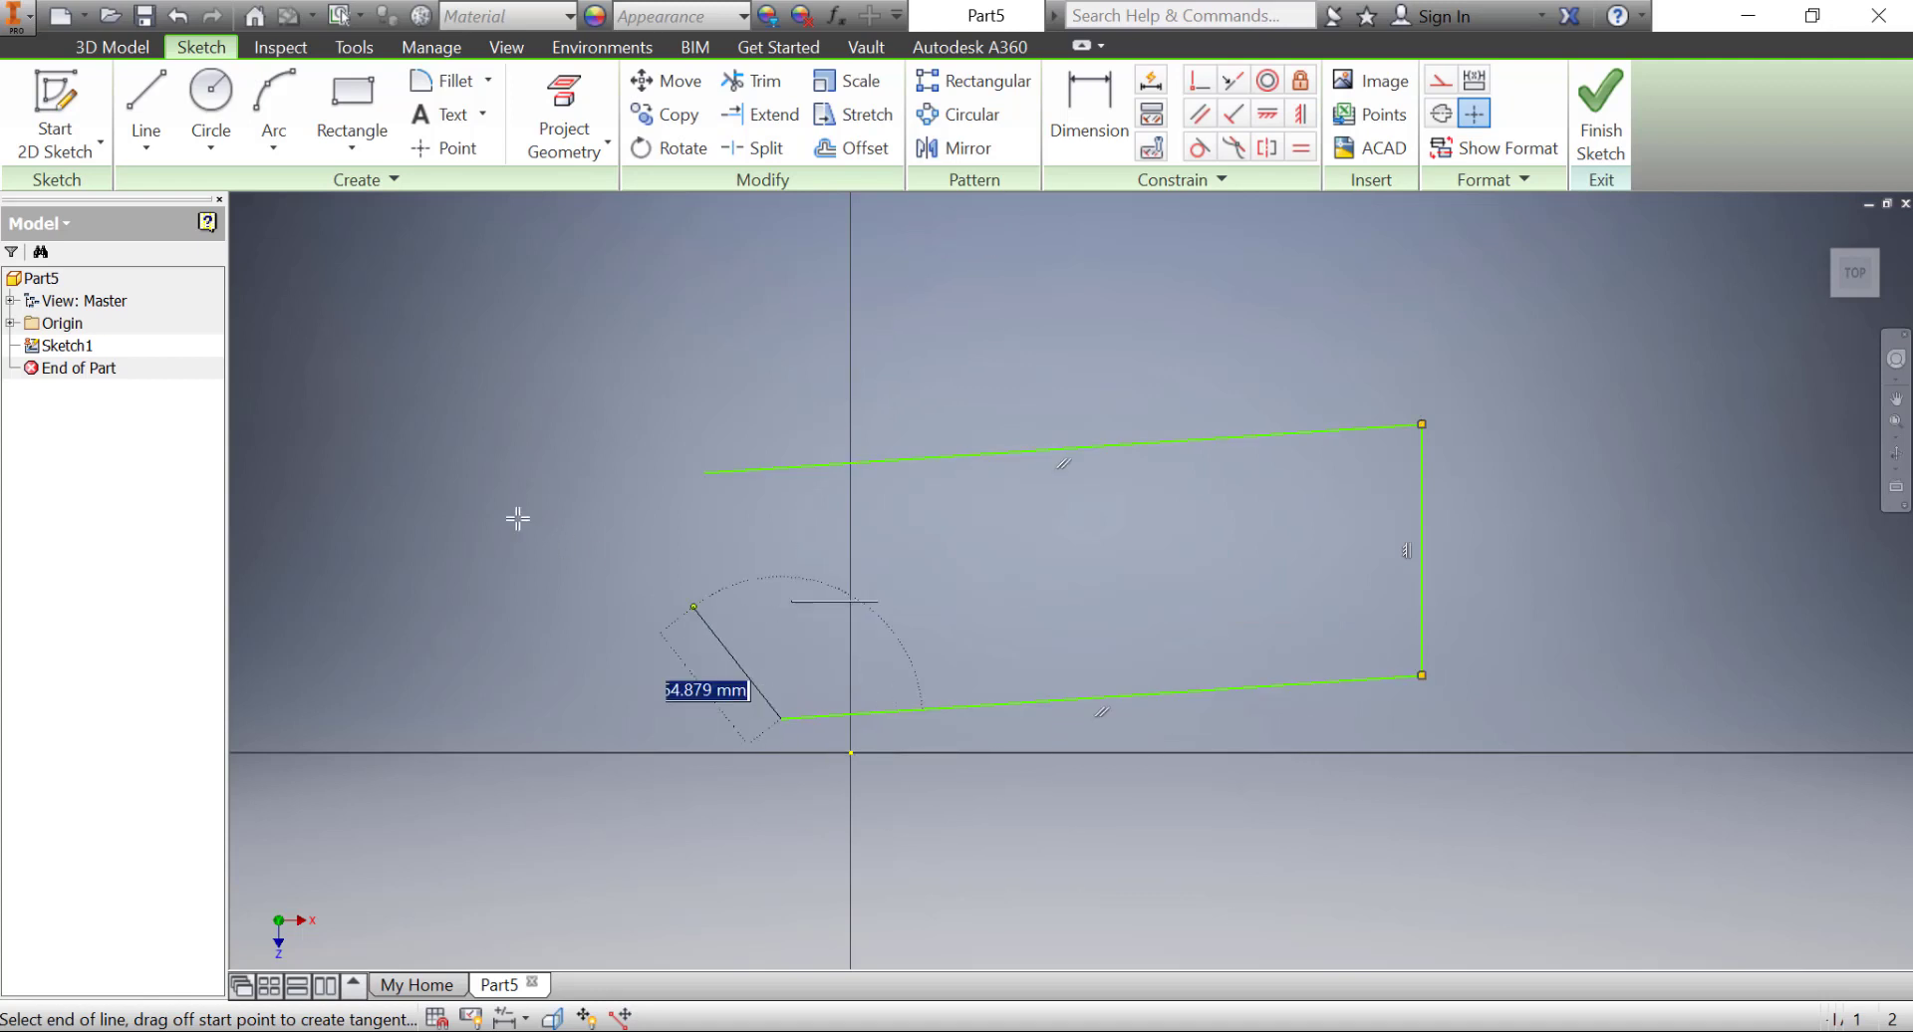
right_click(614, 464)
click(504, 427)
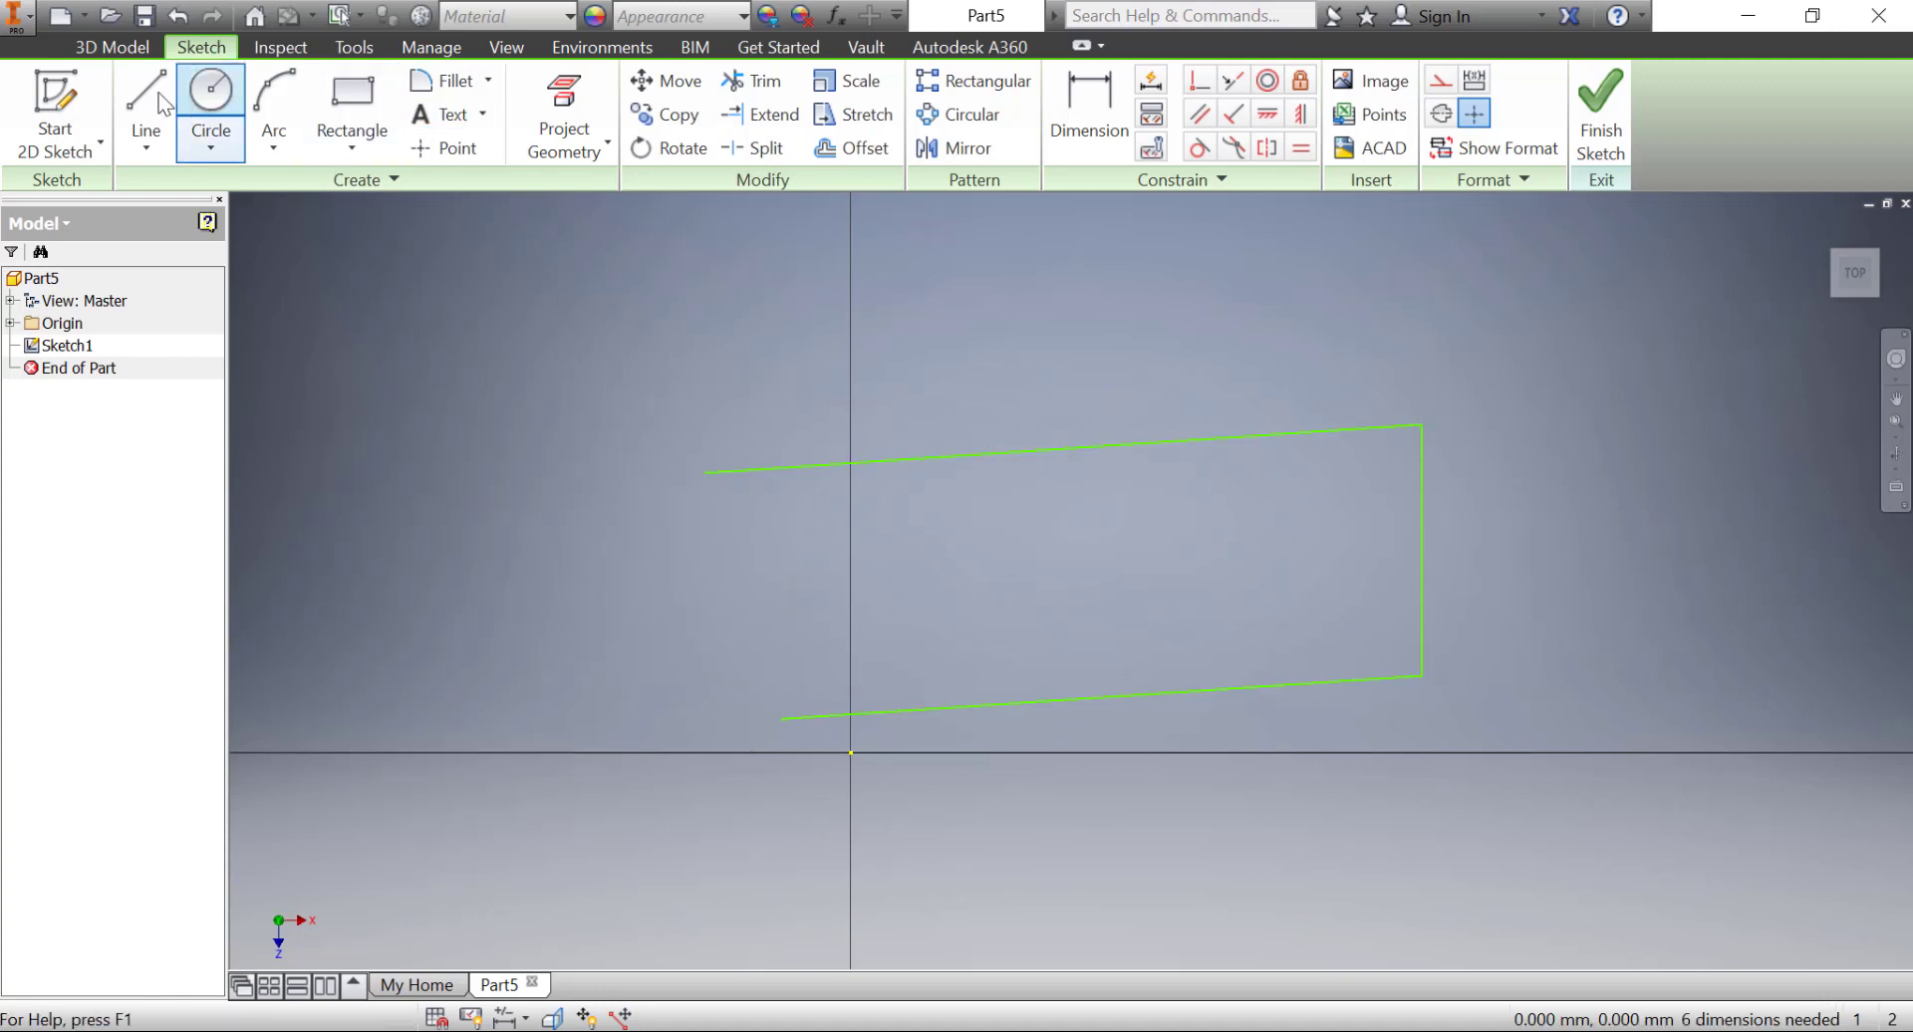
click(274, 100)
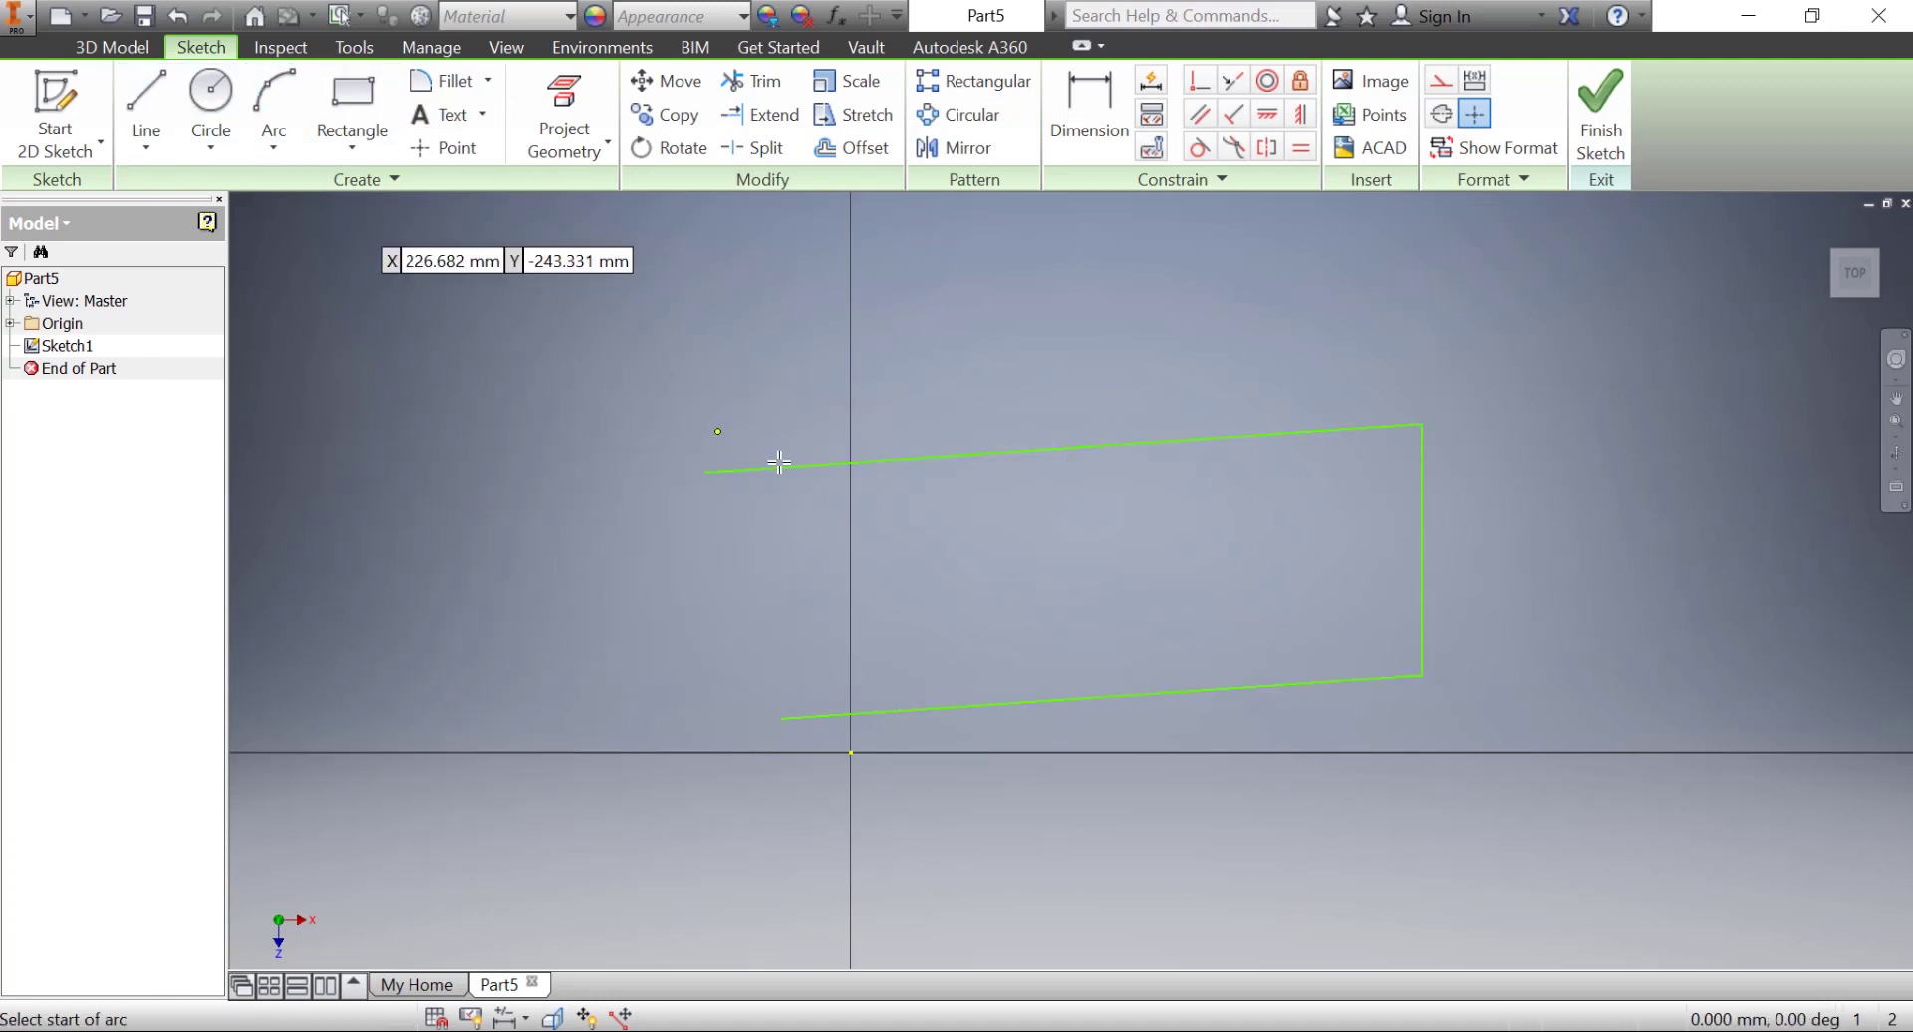
right_click(574, 291)
click(674, 287)
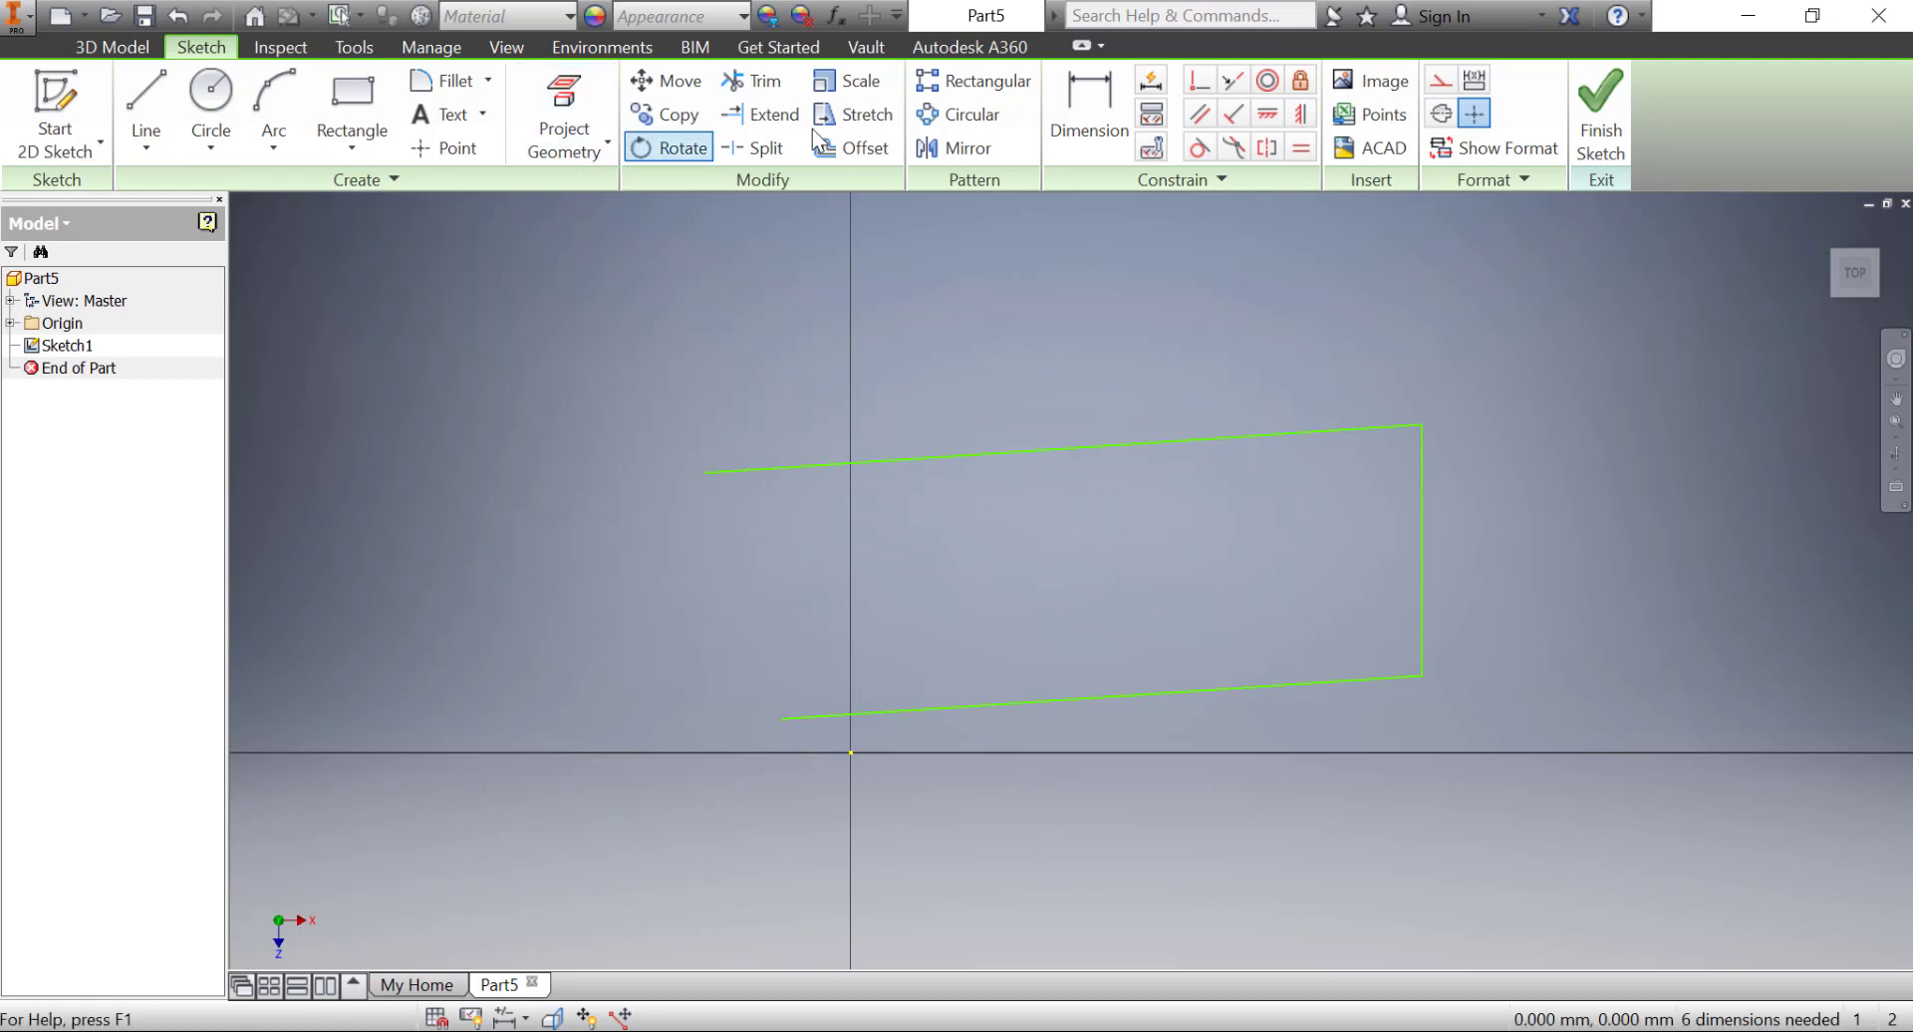
- Apply a Horizontal constraint to the upper line of the profile
click(1268, 113)
click(1424, 538)
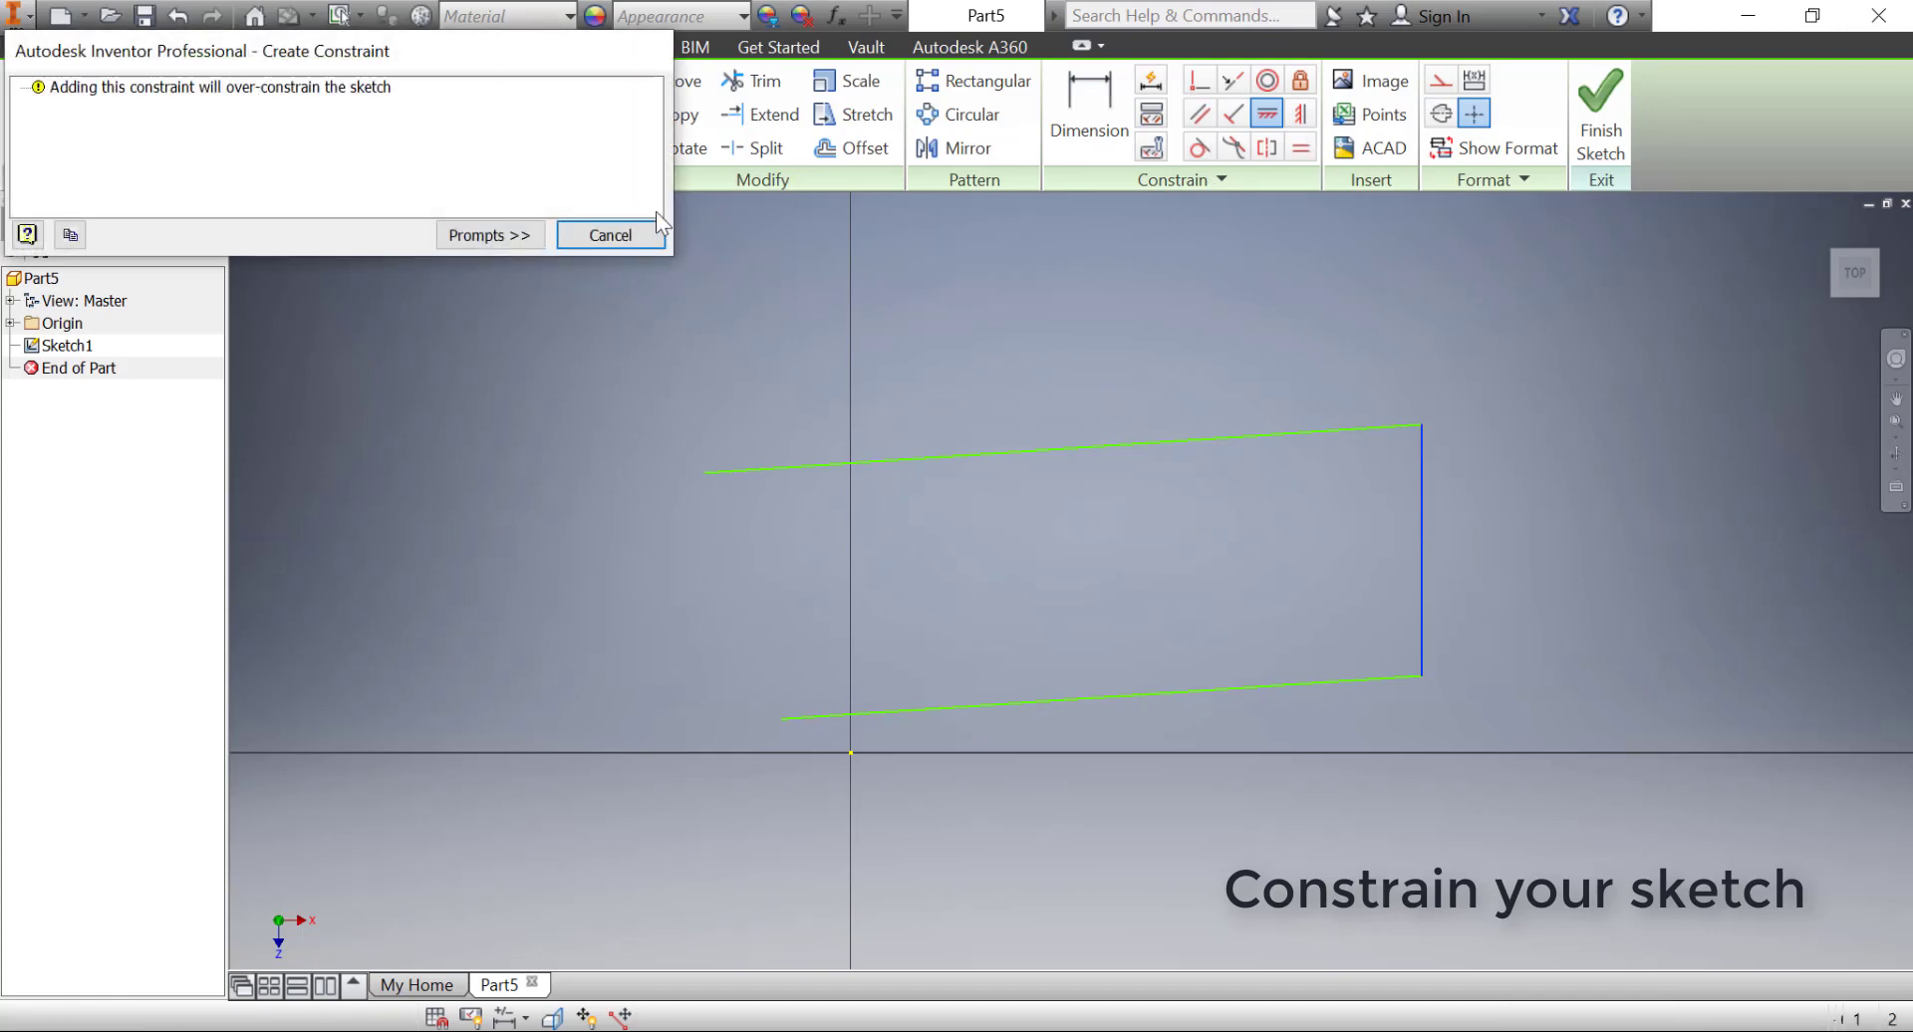
click(643, 234)
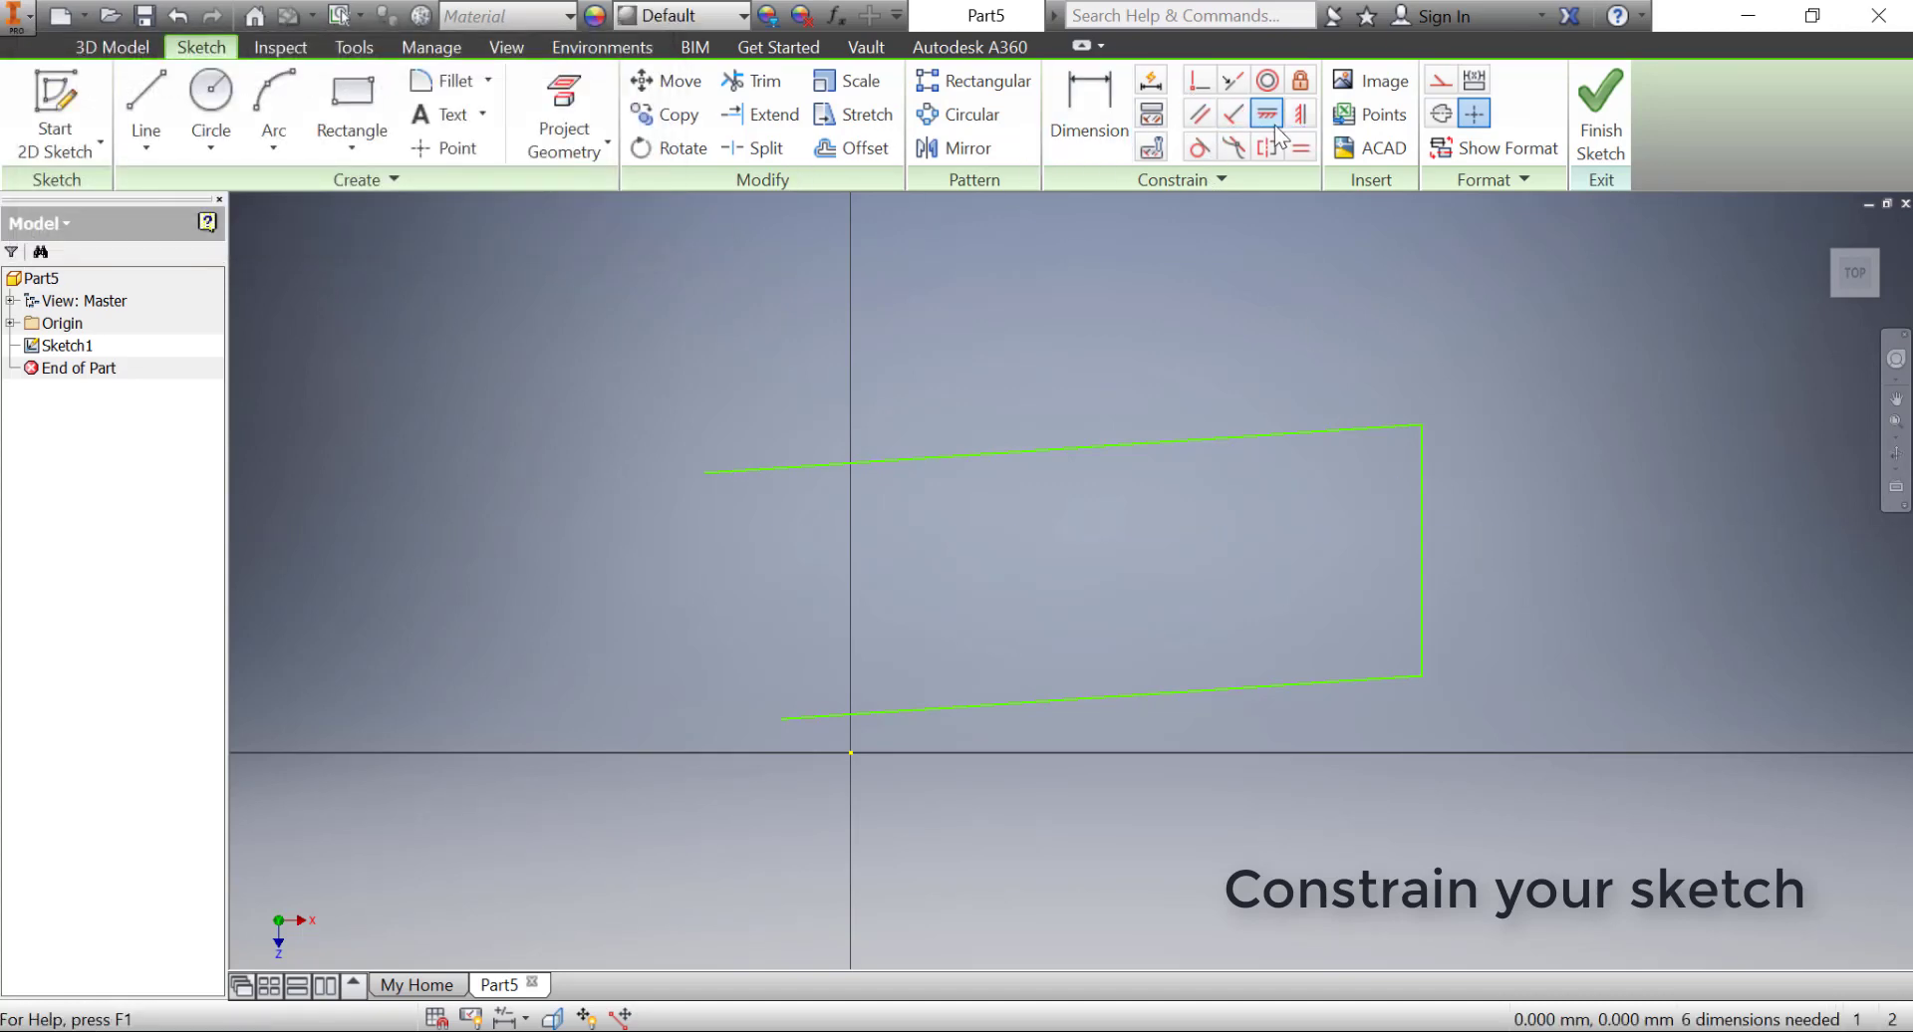
click(1176, 442)
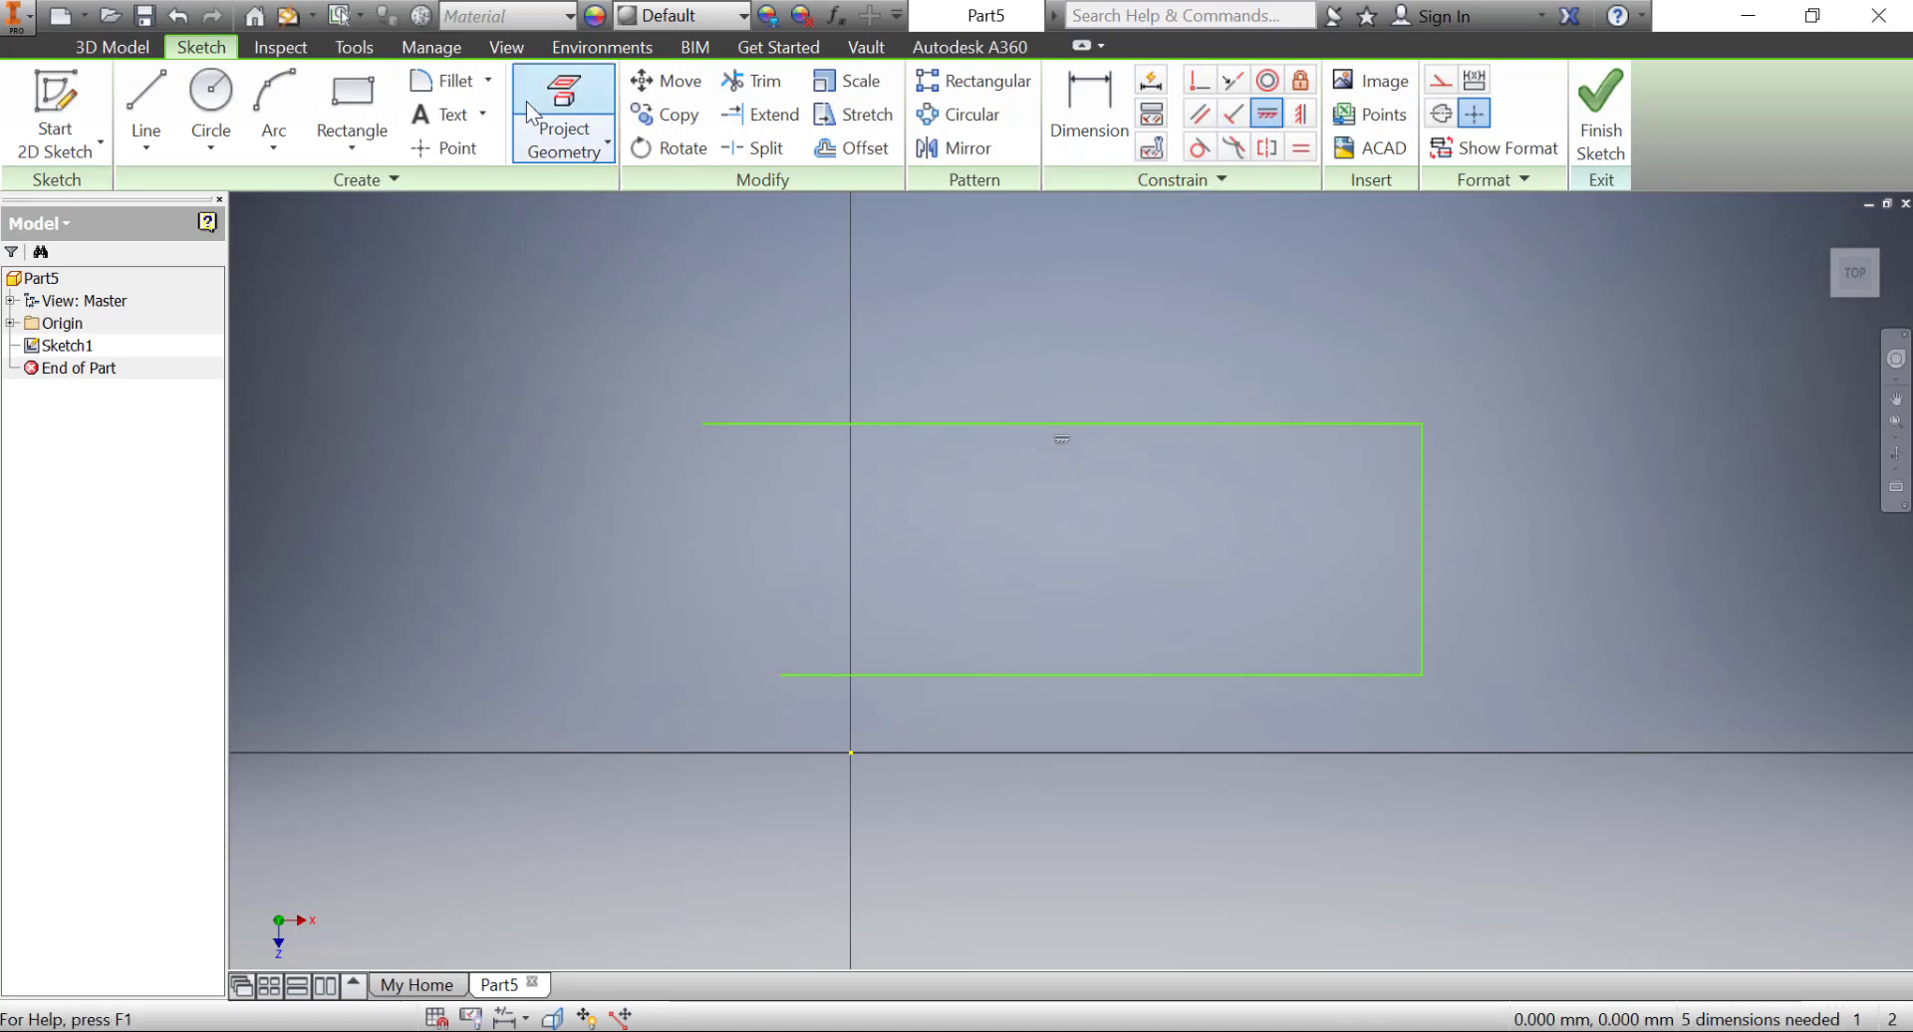
- Apply an Equal constraint between the upper and lower lines of the profile
click(1098, 97)
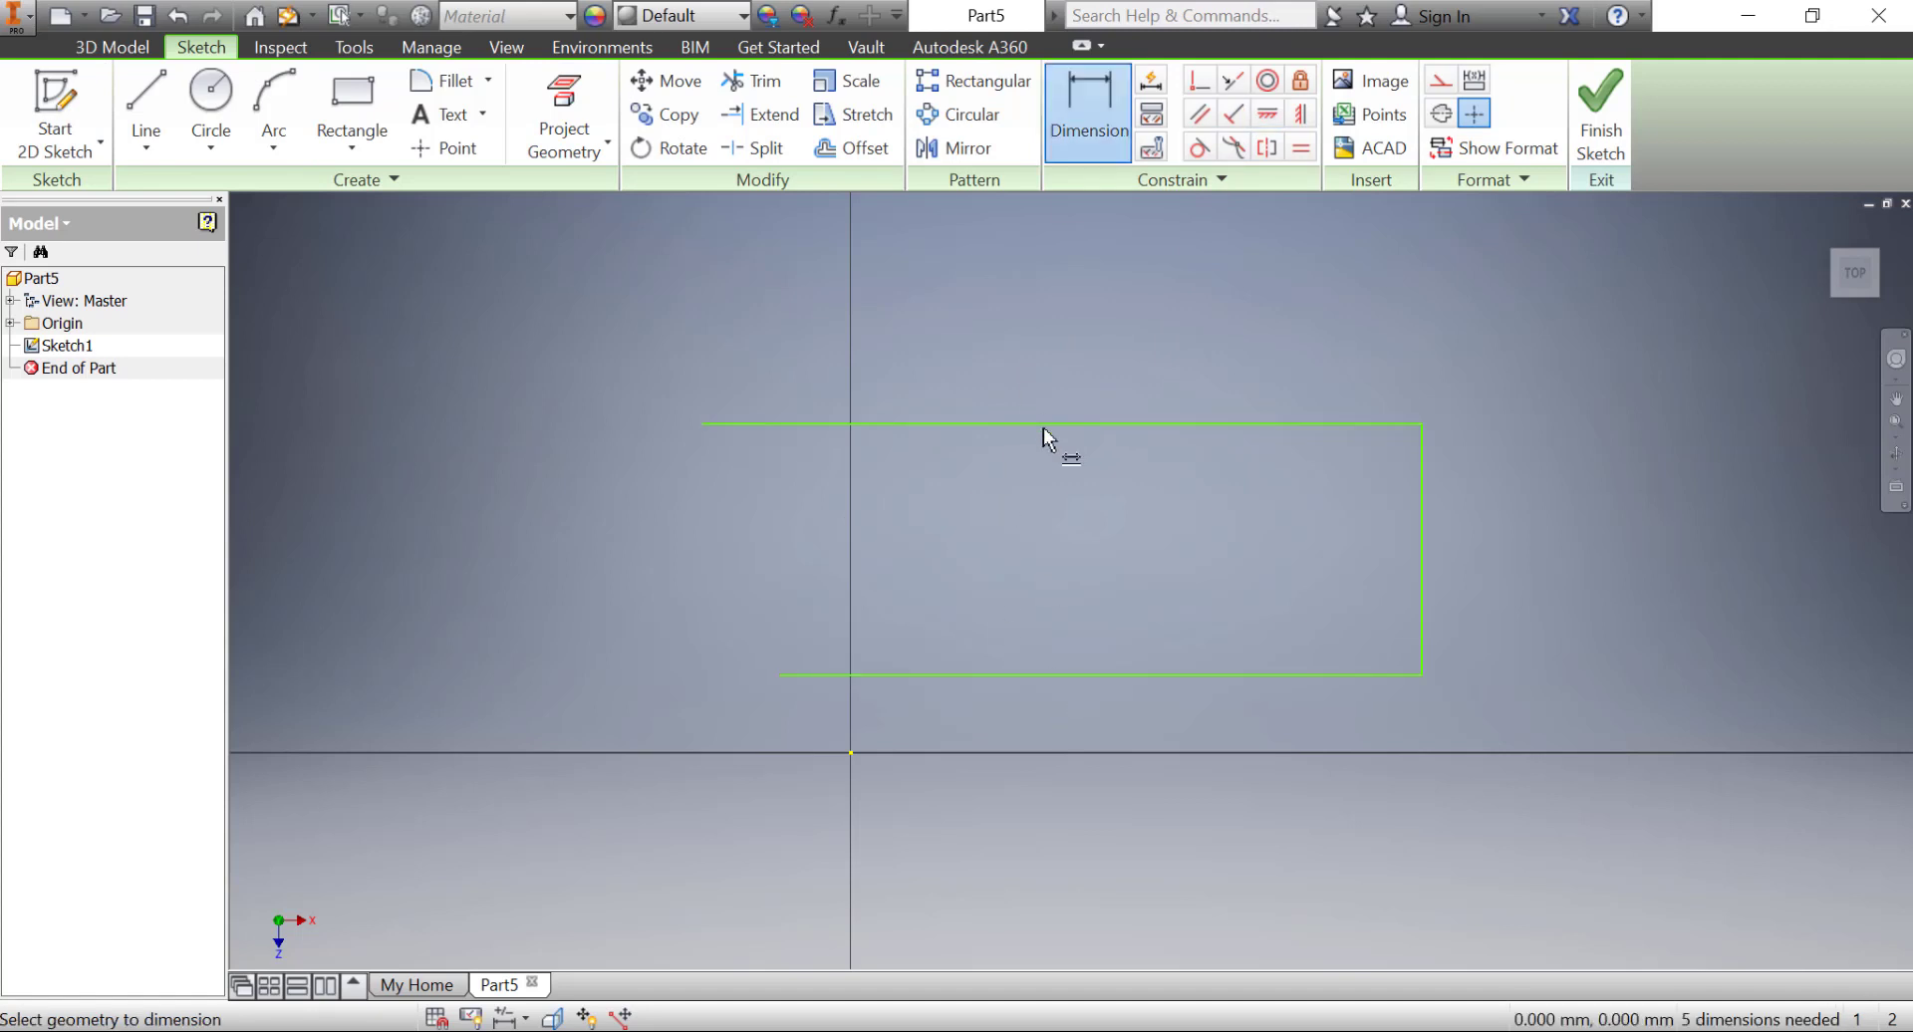
click(1300, 146)
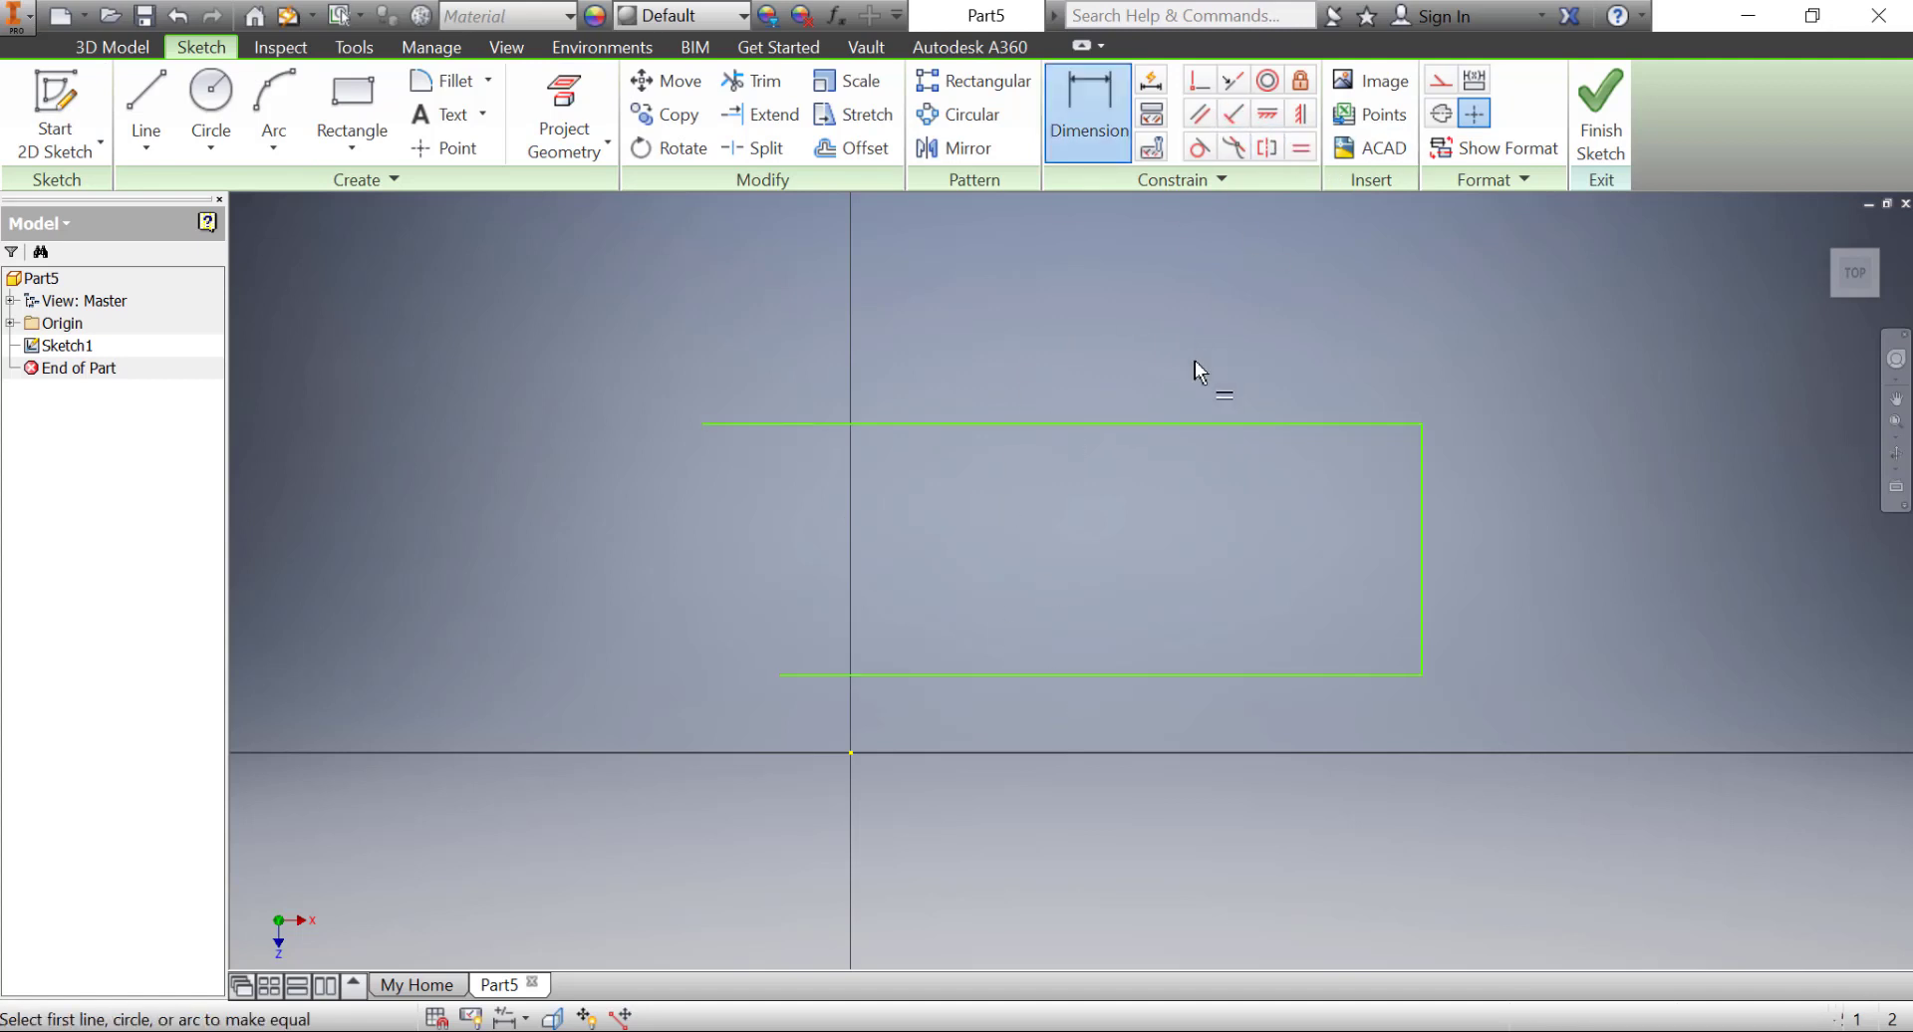
click(1179, 425)
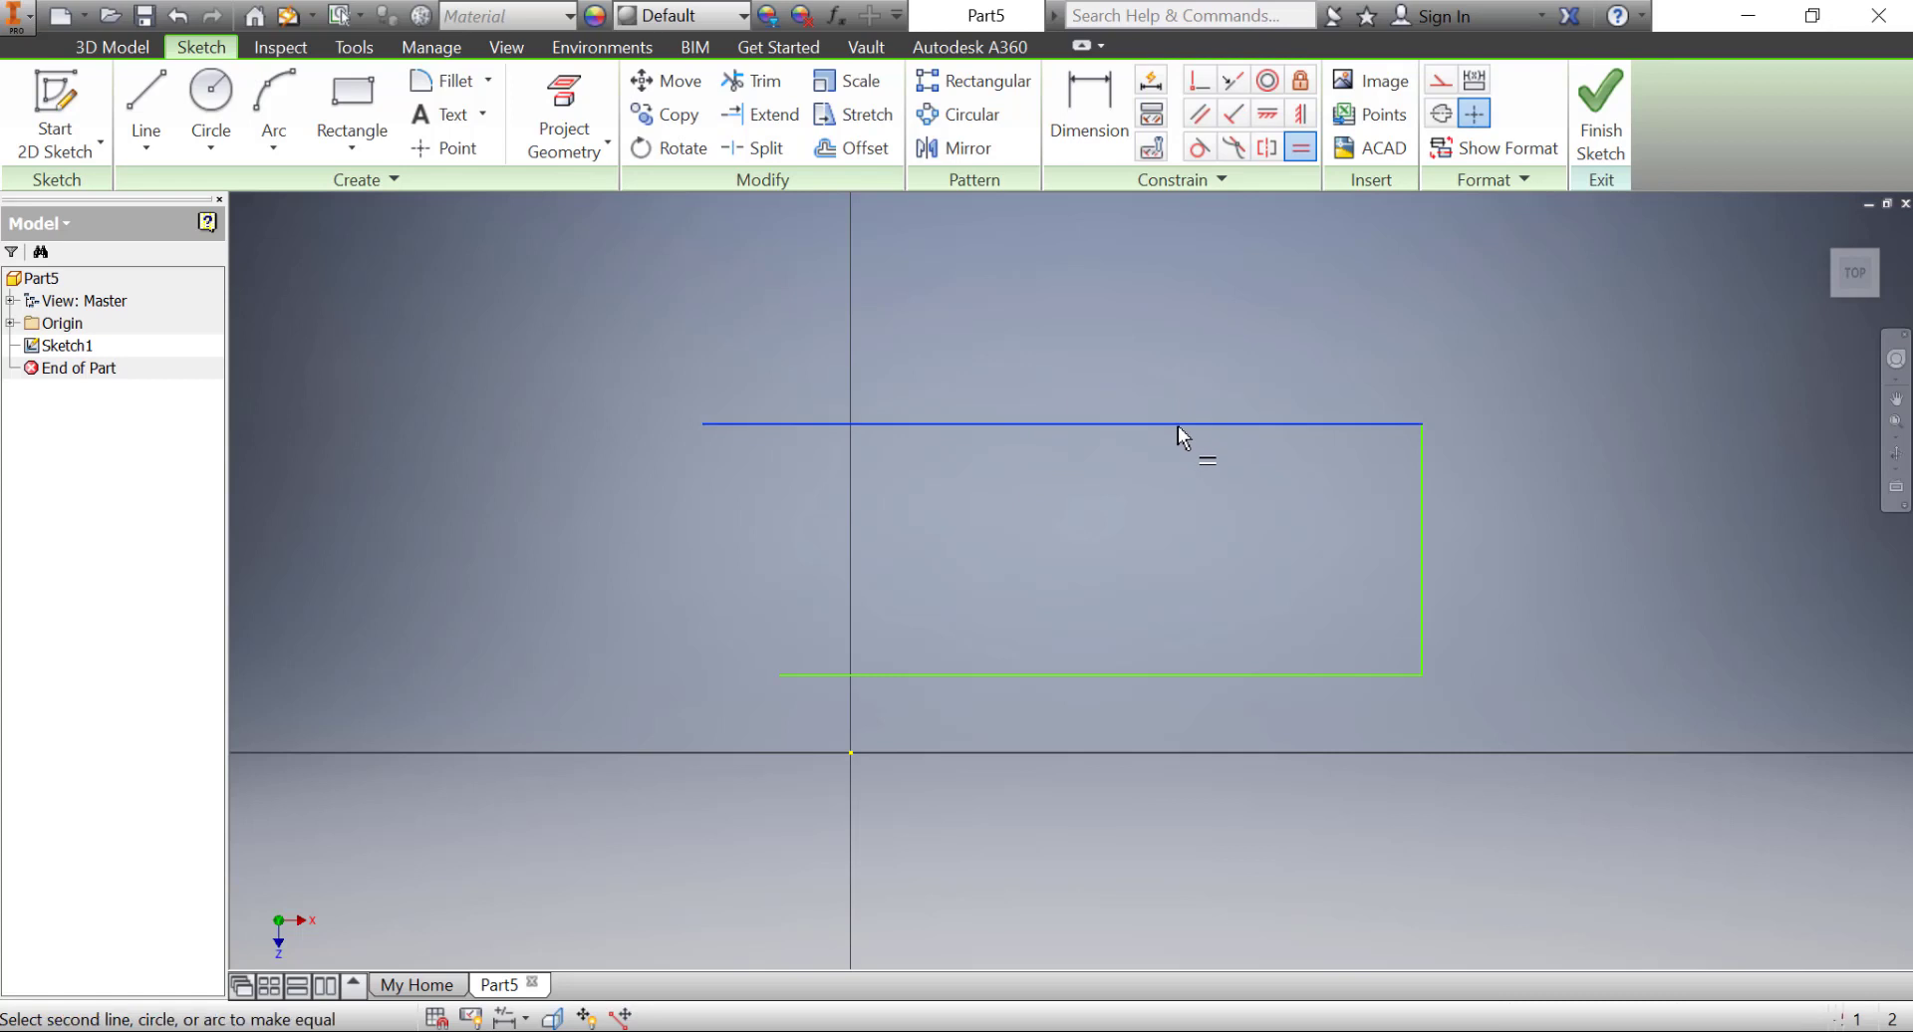
click(1166, 675)
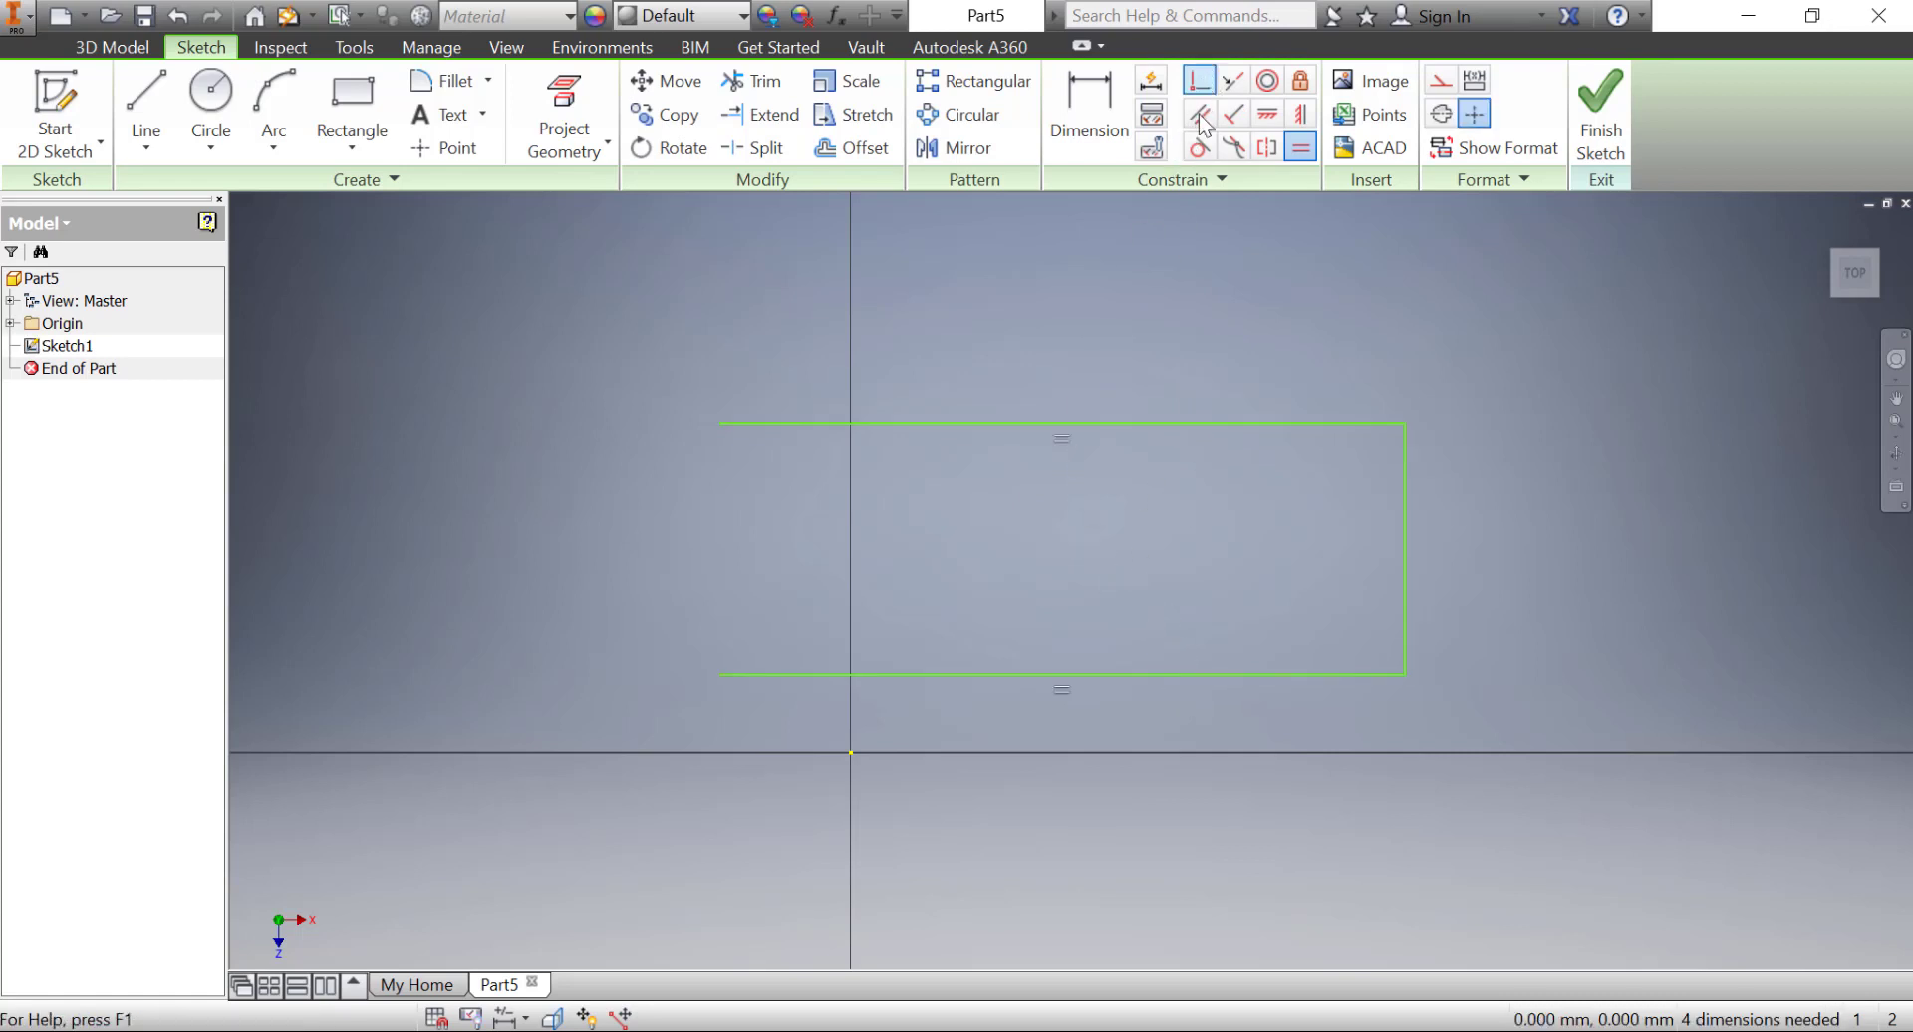
- Dimension the upper line of the profile and set its length to 130 mm
click(1104, 79)
click(1095, 426)
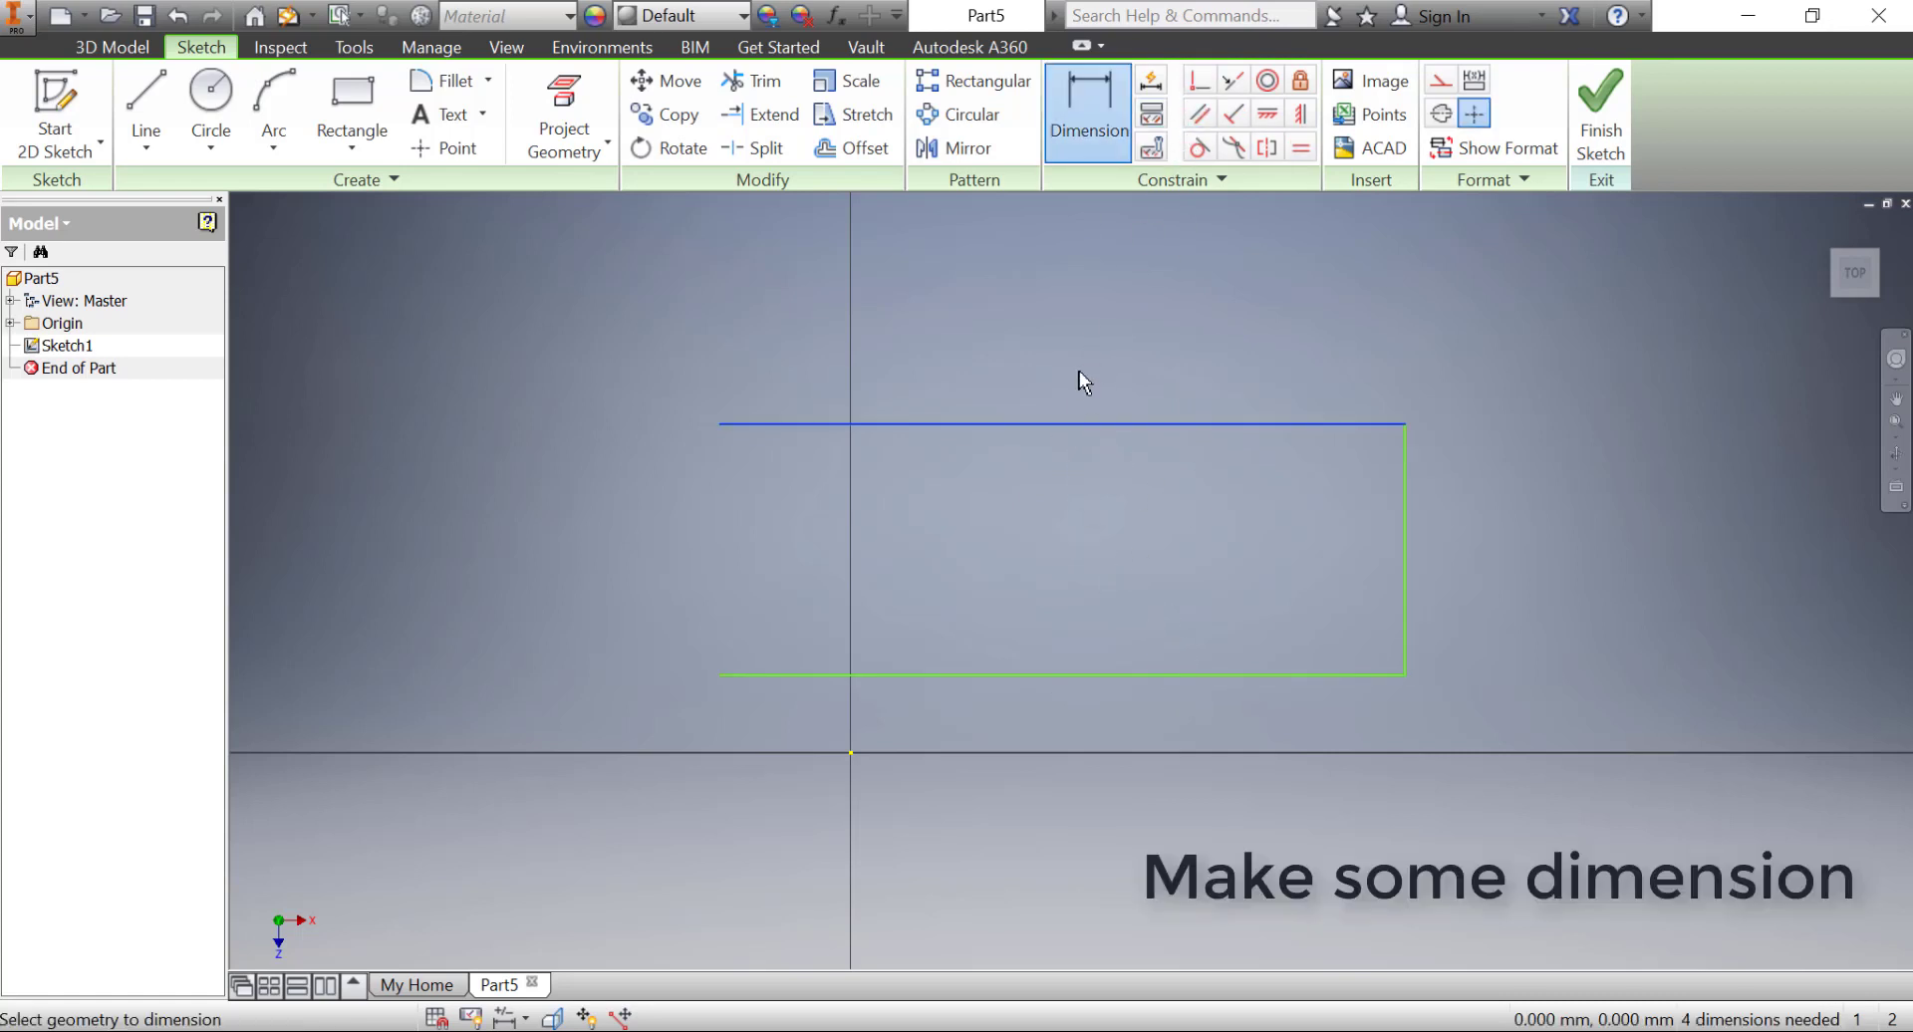
click(1079, 349)
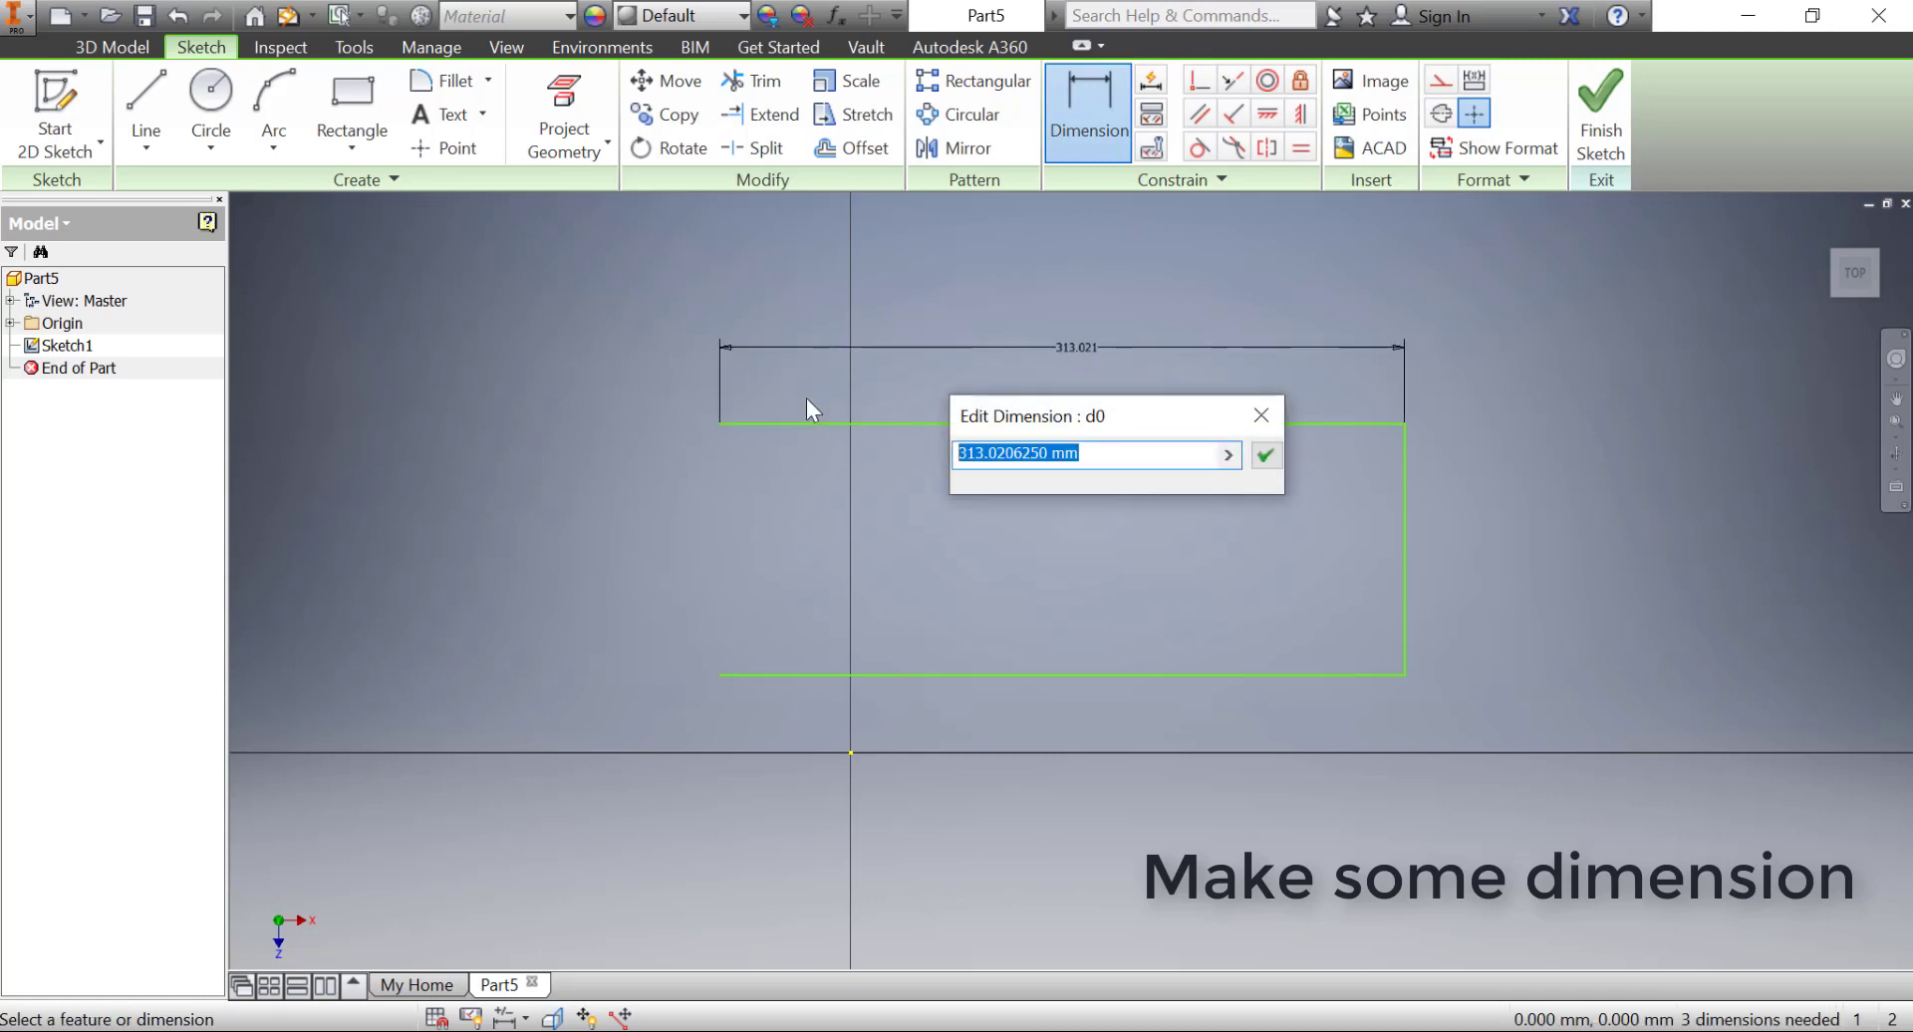
text(1)
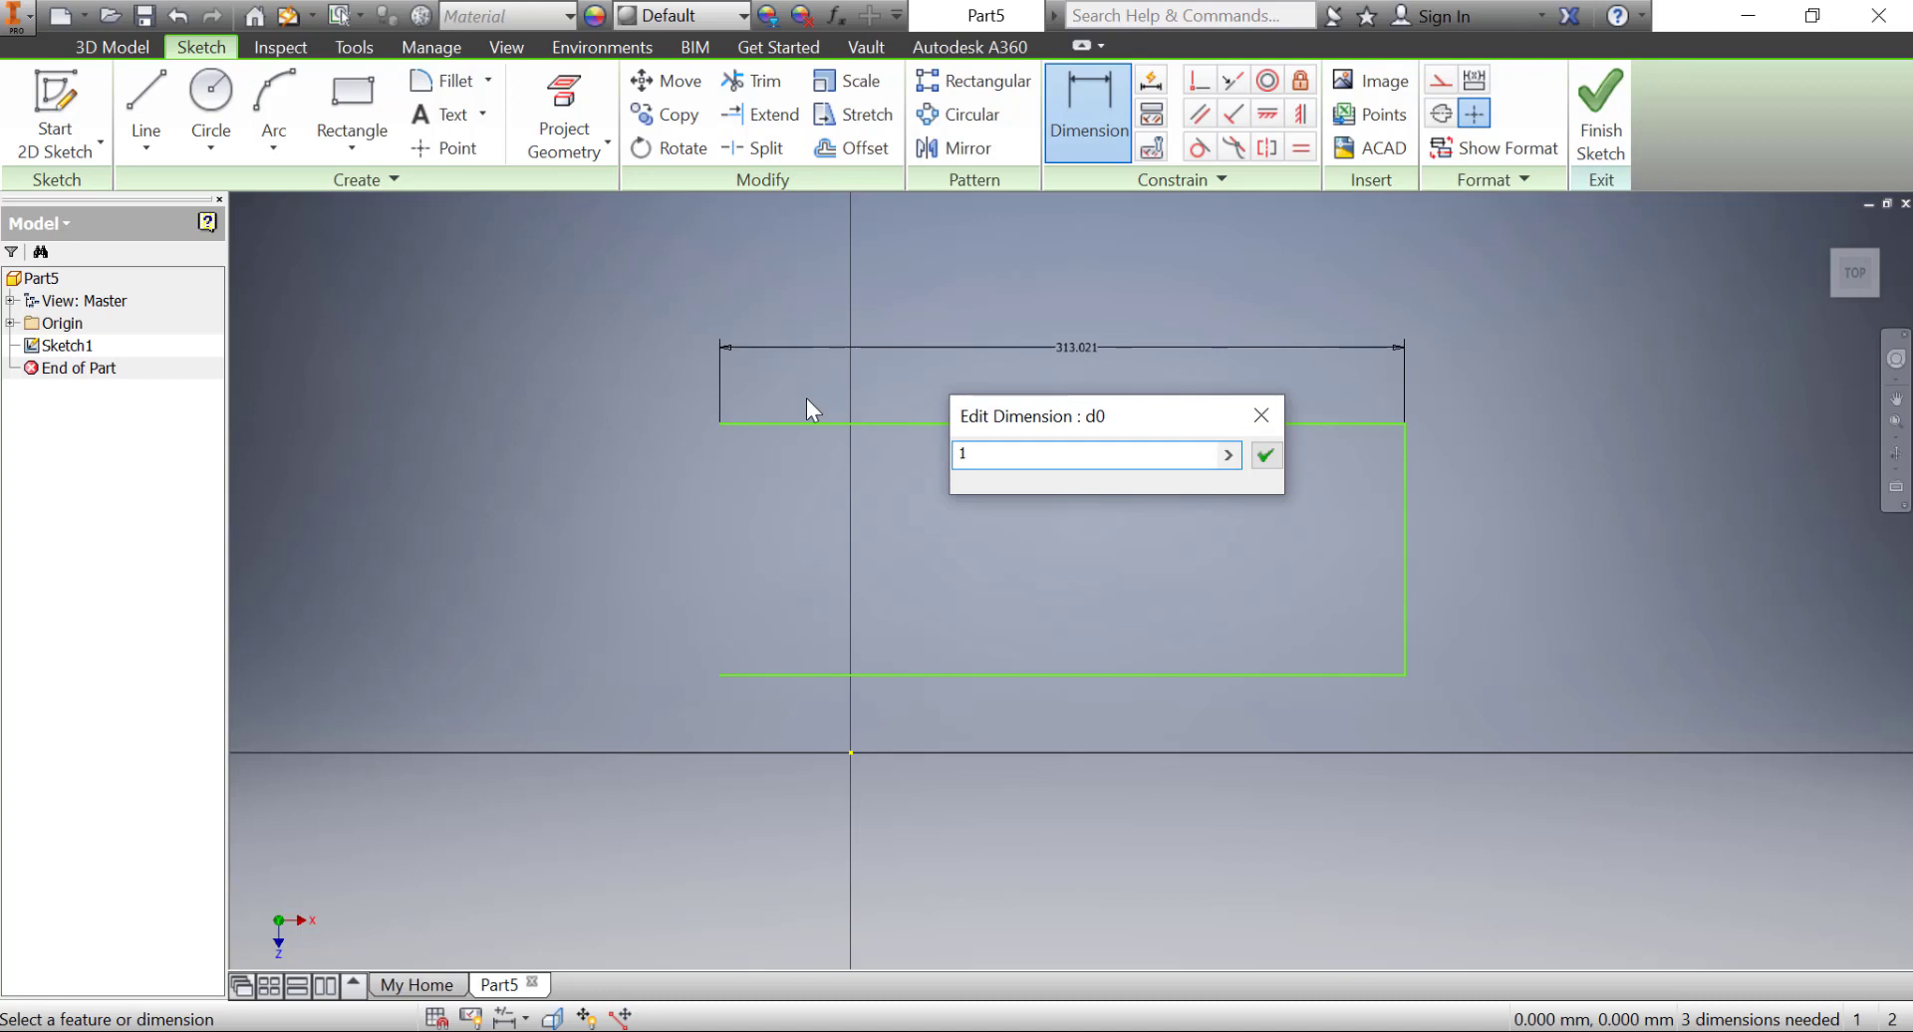
text(30)
key(Return)
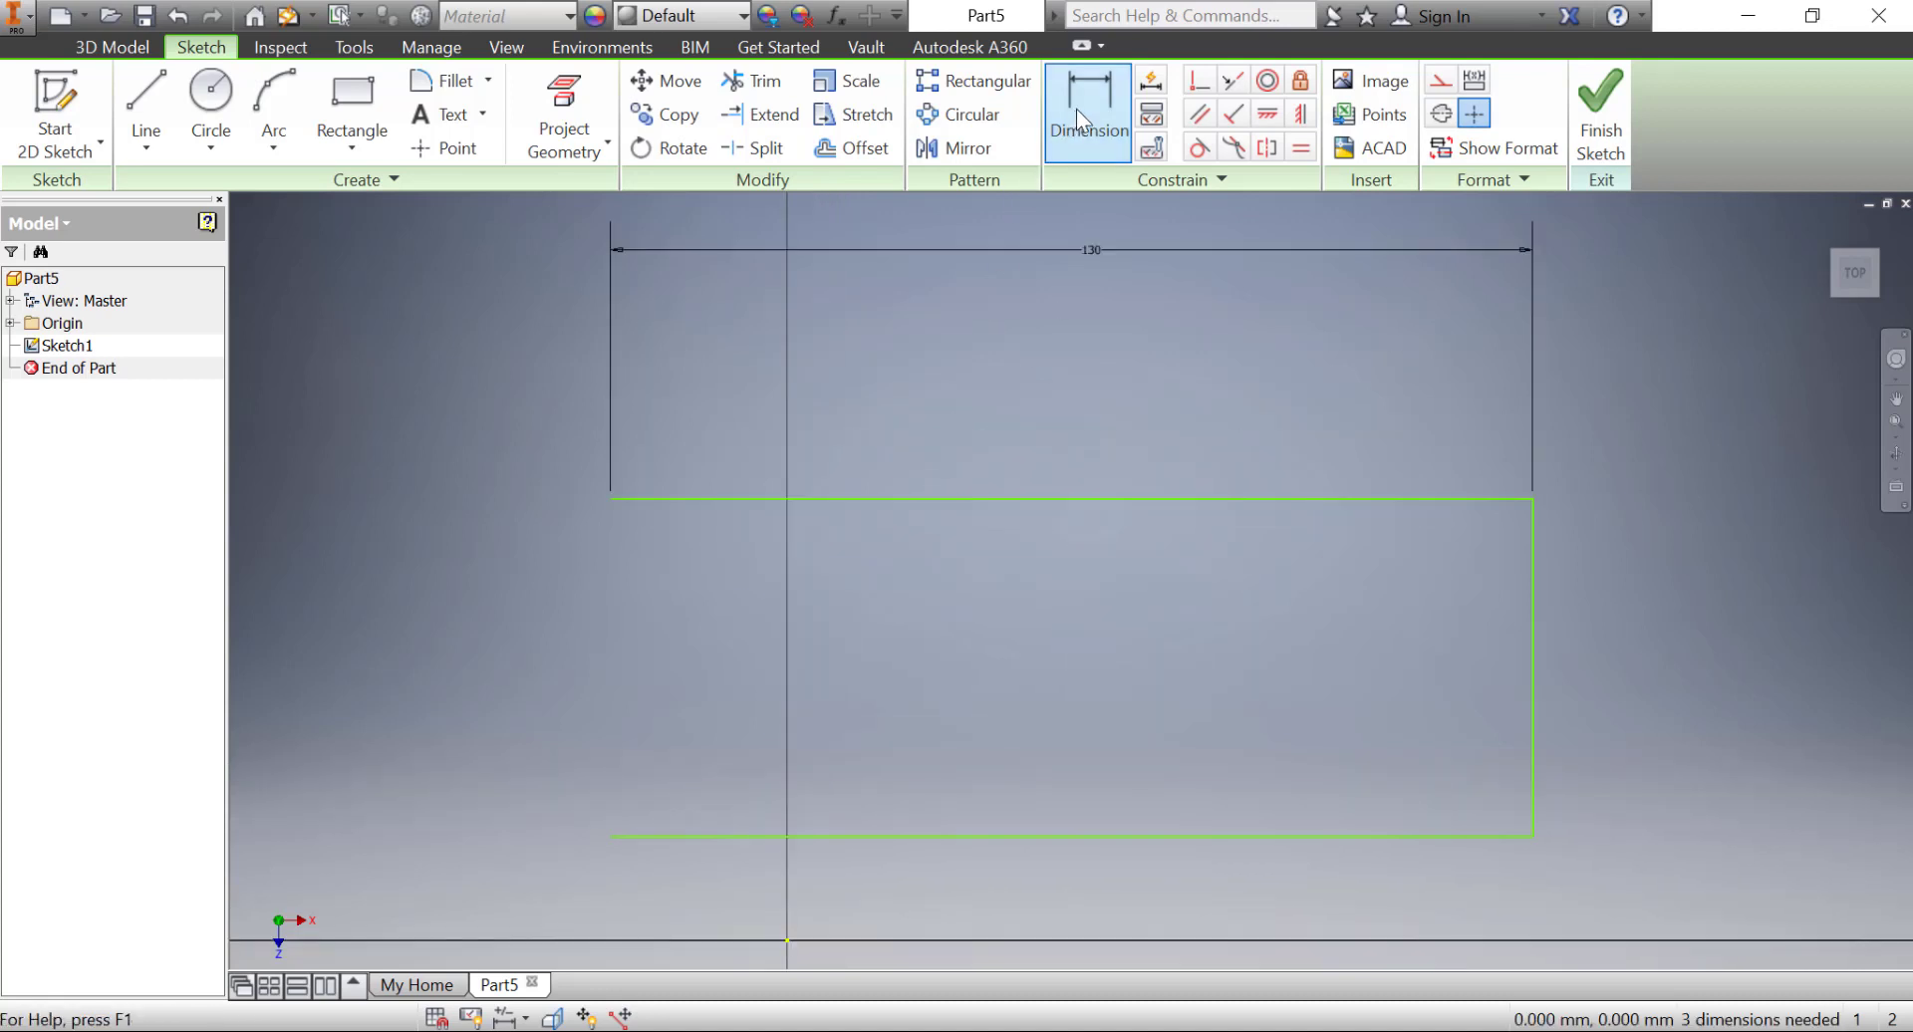
- Dimension the vertical right side of the profile and set its length to 40 mm
click(1532, 638)
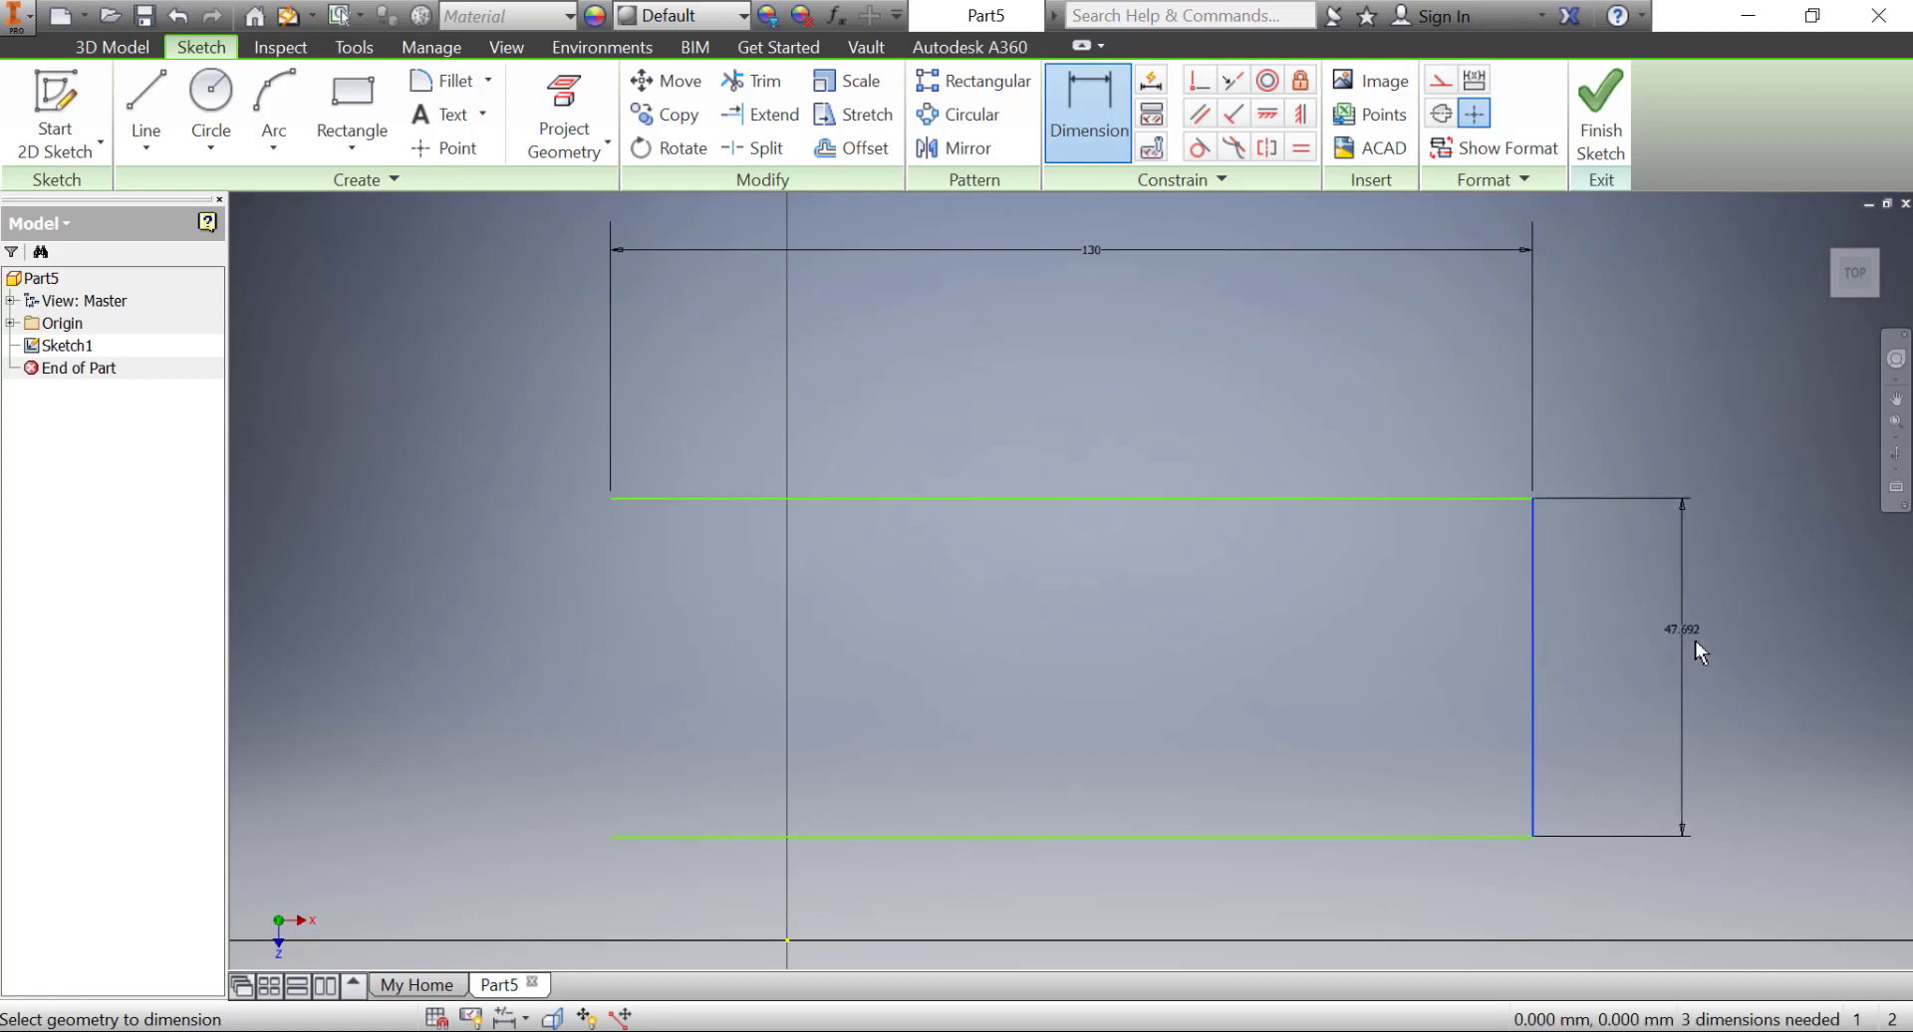
click(1683, 653)
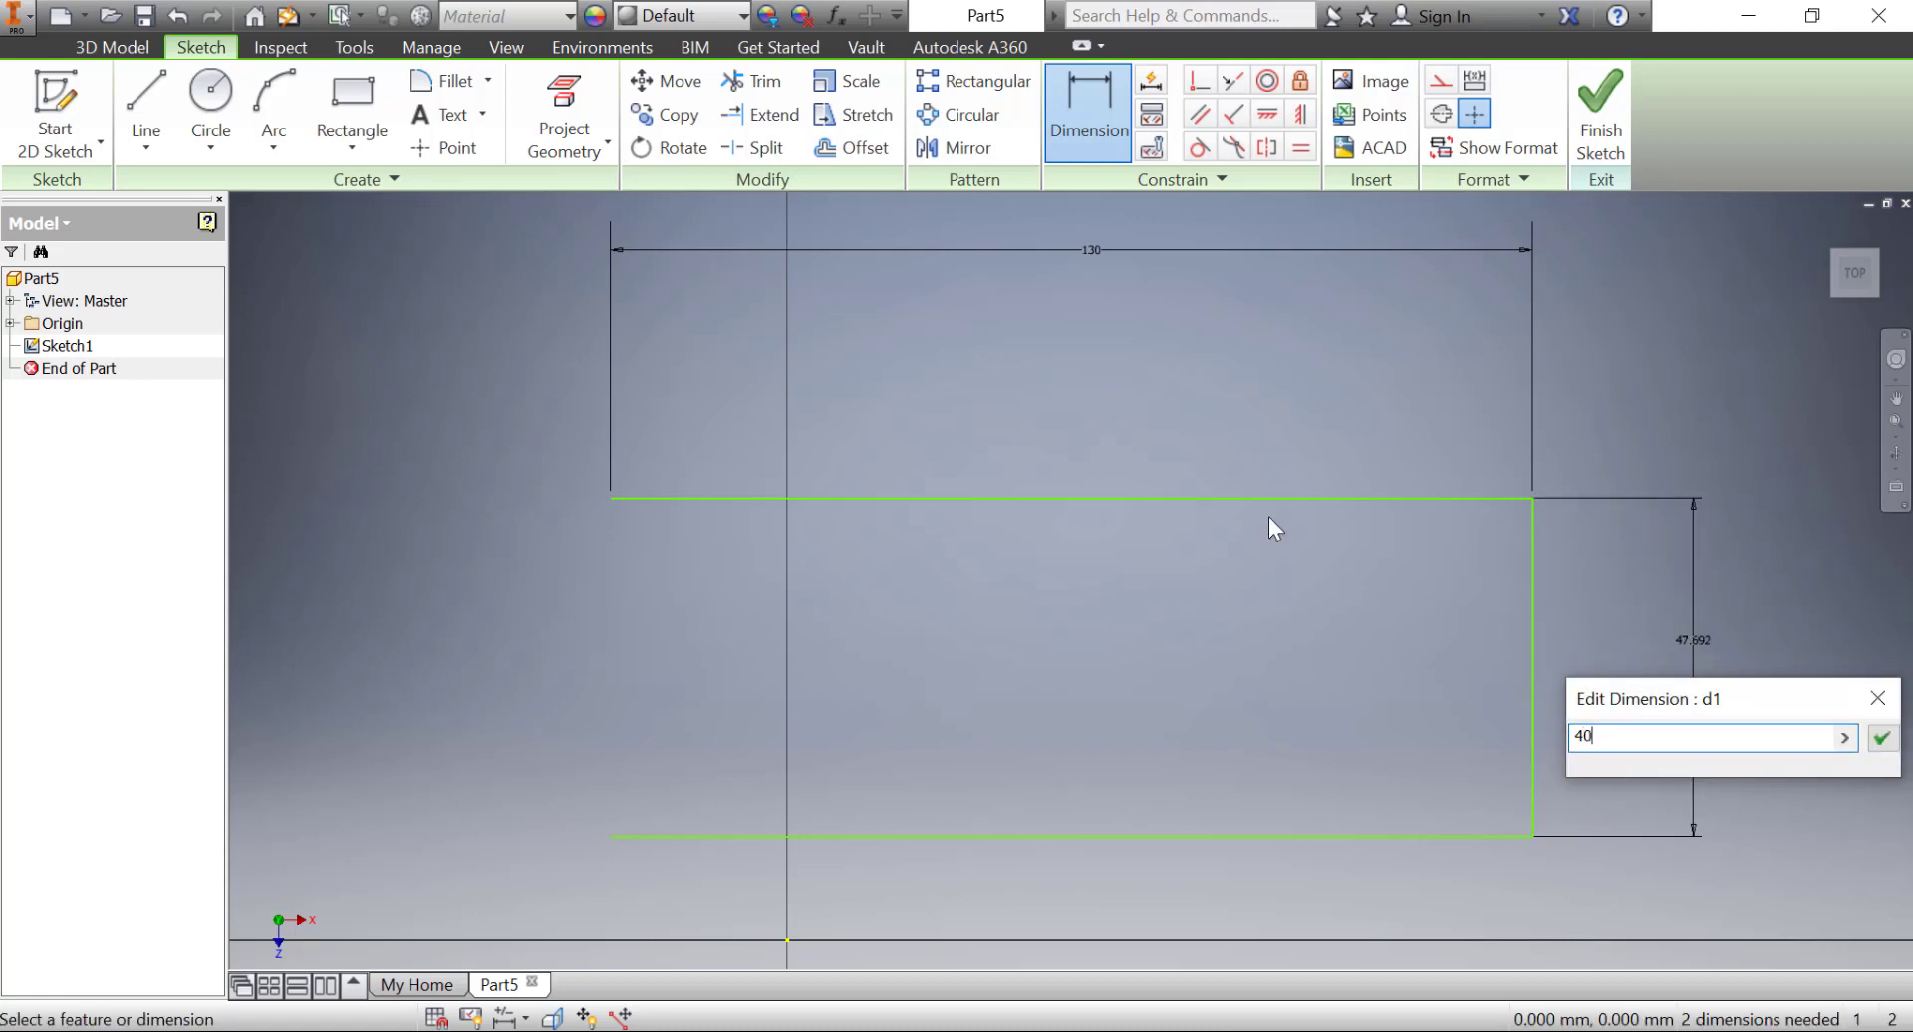
key(Return)
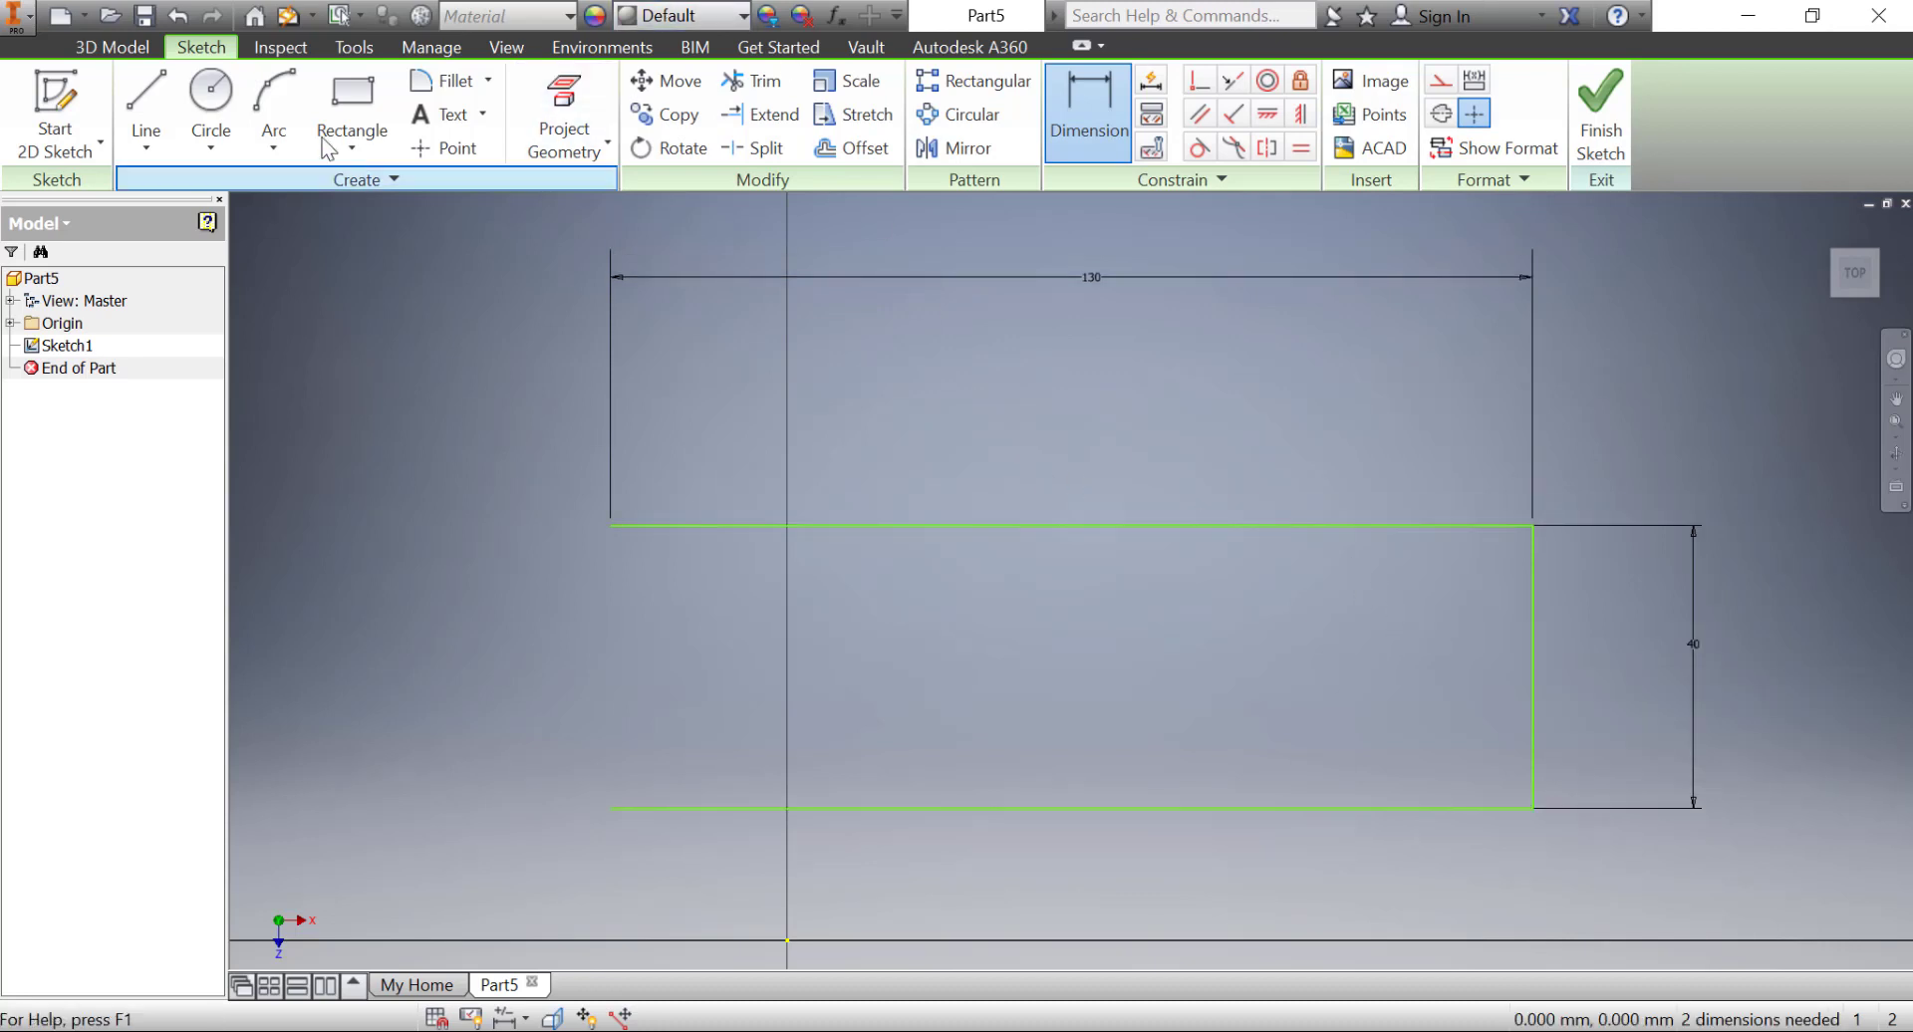
- Close the open left end of the profile with a three-point arc of 20 mm radius between the two line endpoints
click(273, 110)
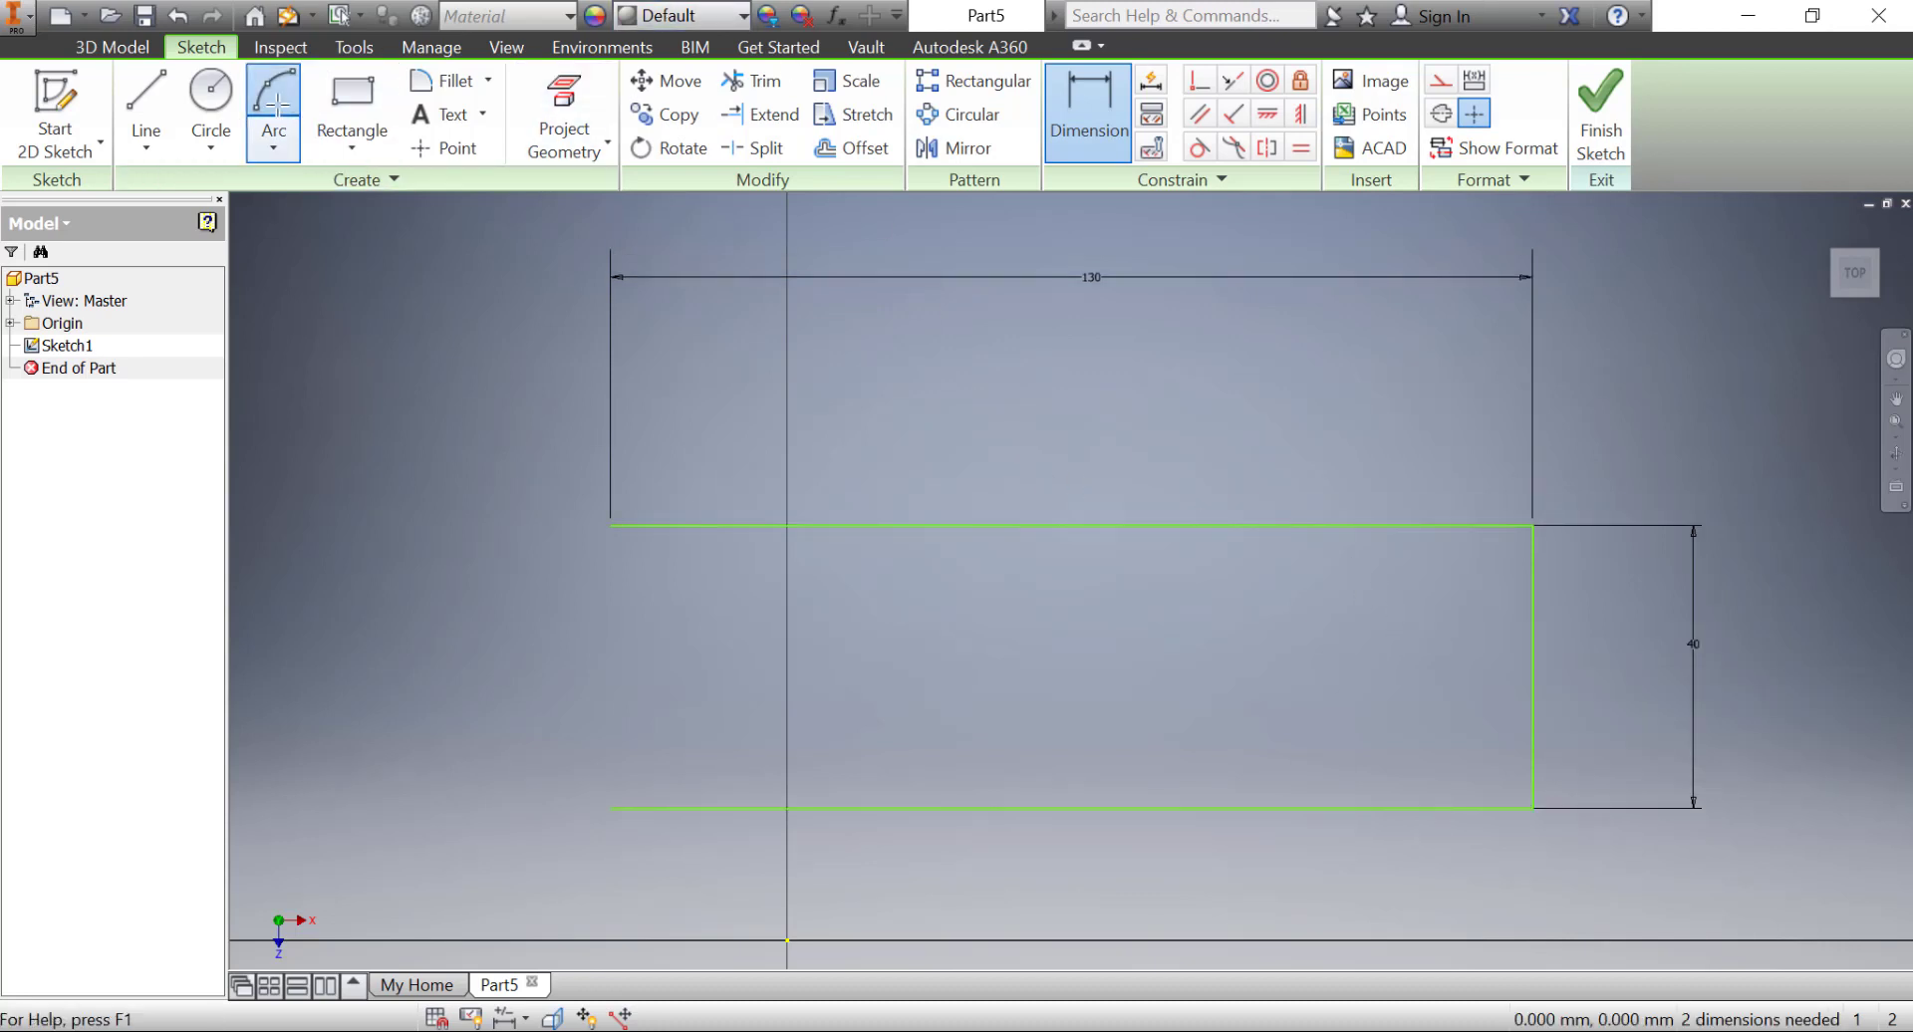
click(610, 525)
click(610, 807)
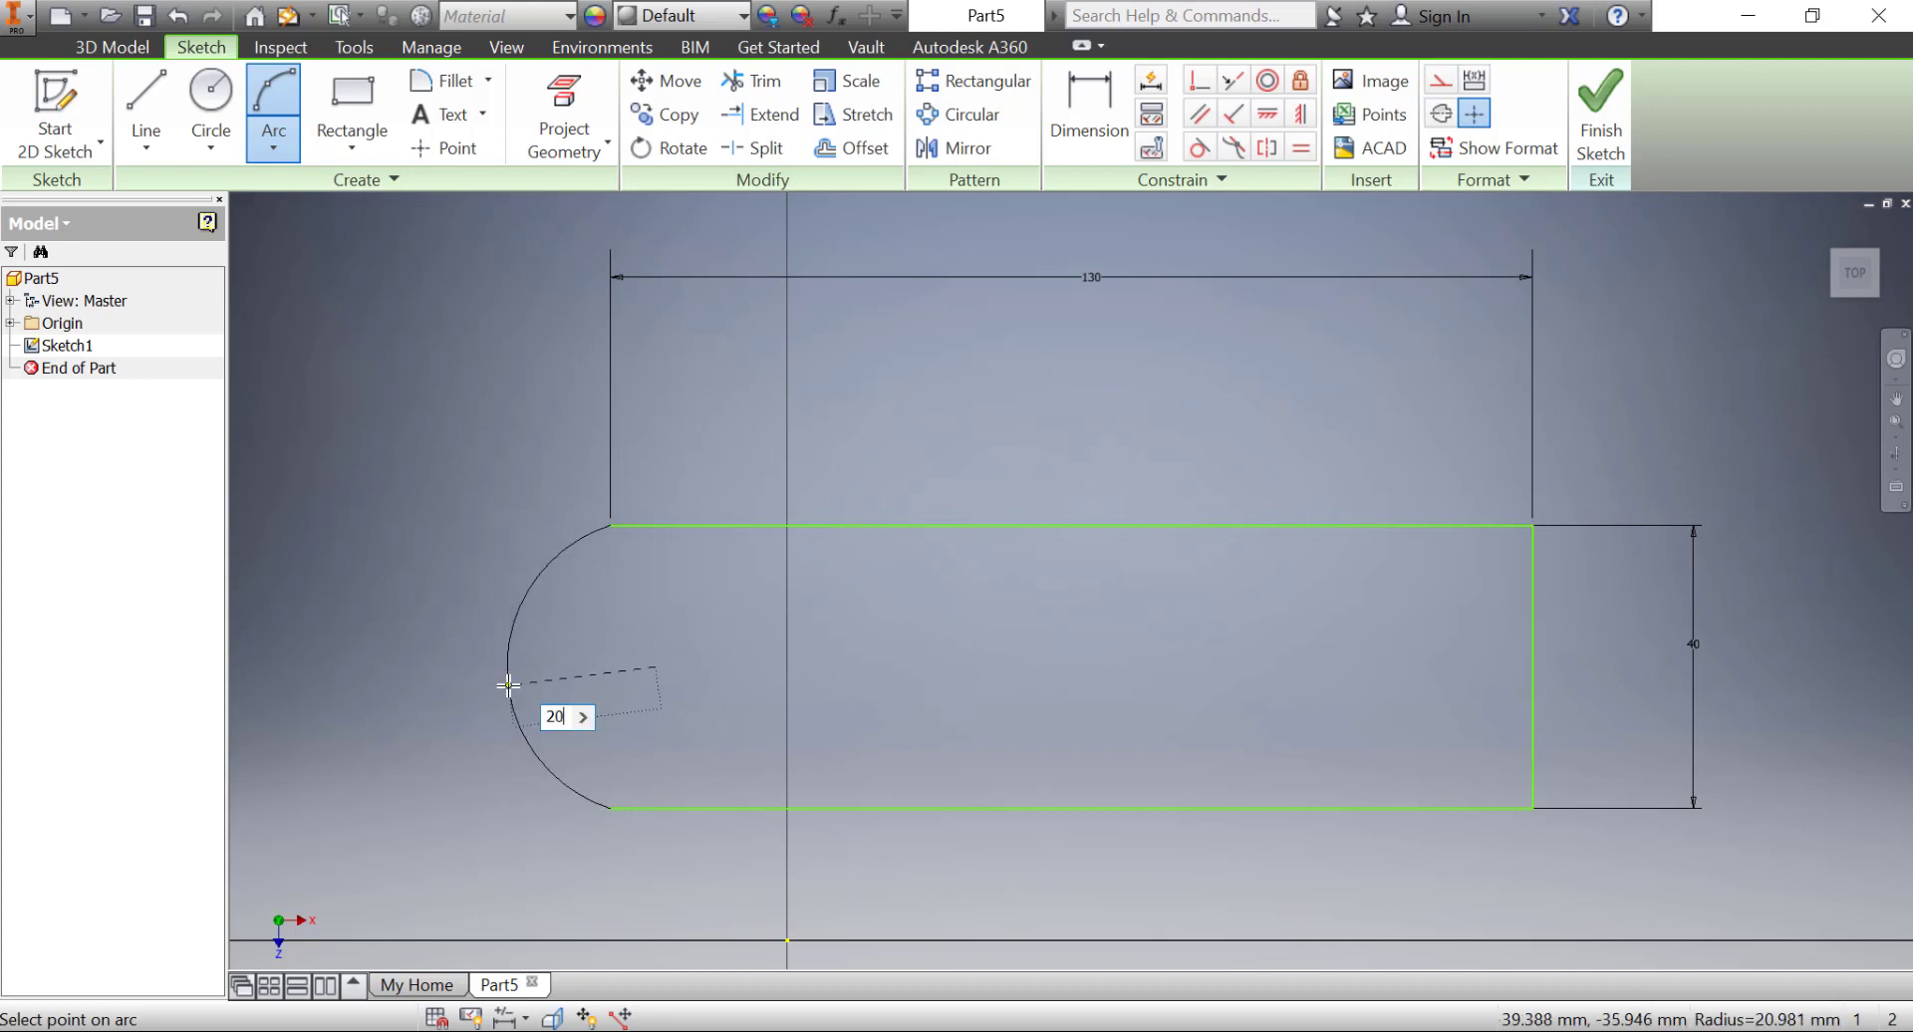
text(20)
key(Return)
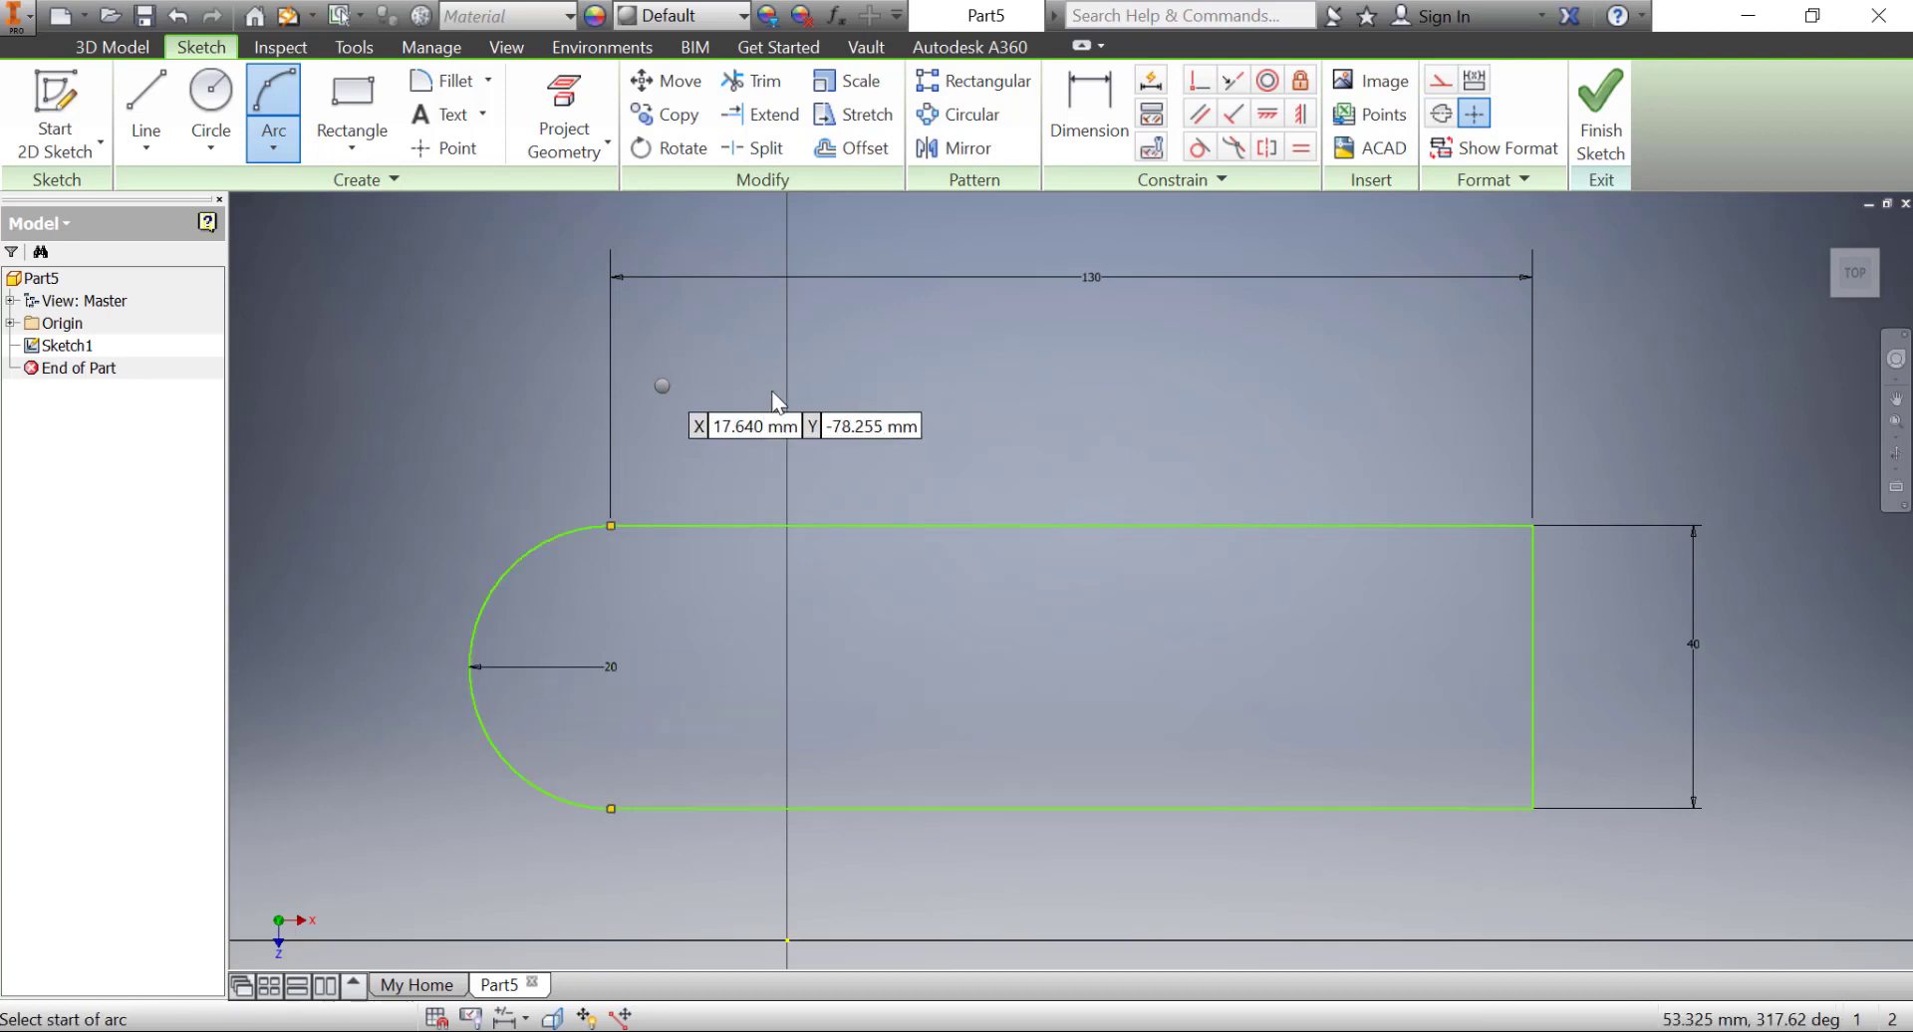
right_click(662, 386)
key(Escape)
- Sketch a horizontal center-to-center slot inside the profile, starting at the end arc's centre, with its centres about 50.5 mm apart
click(352, 147)
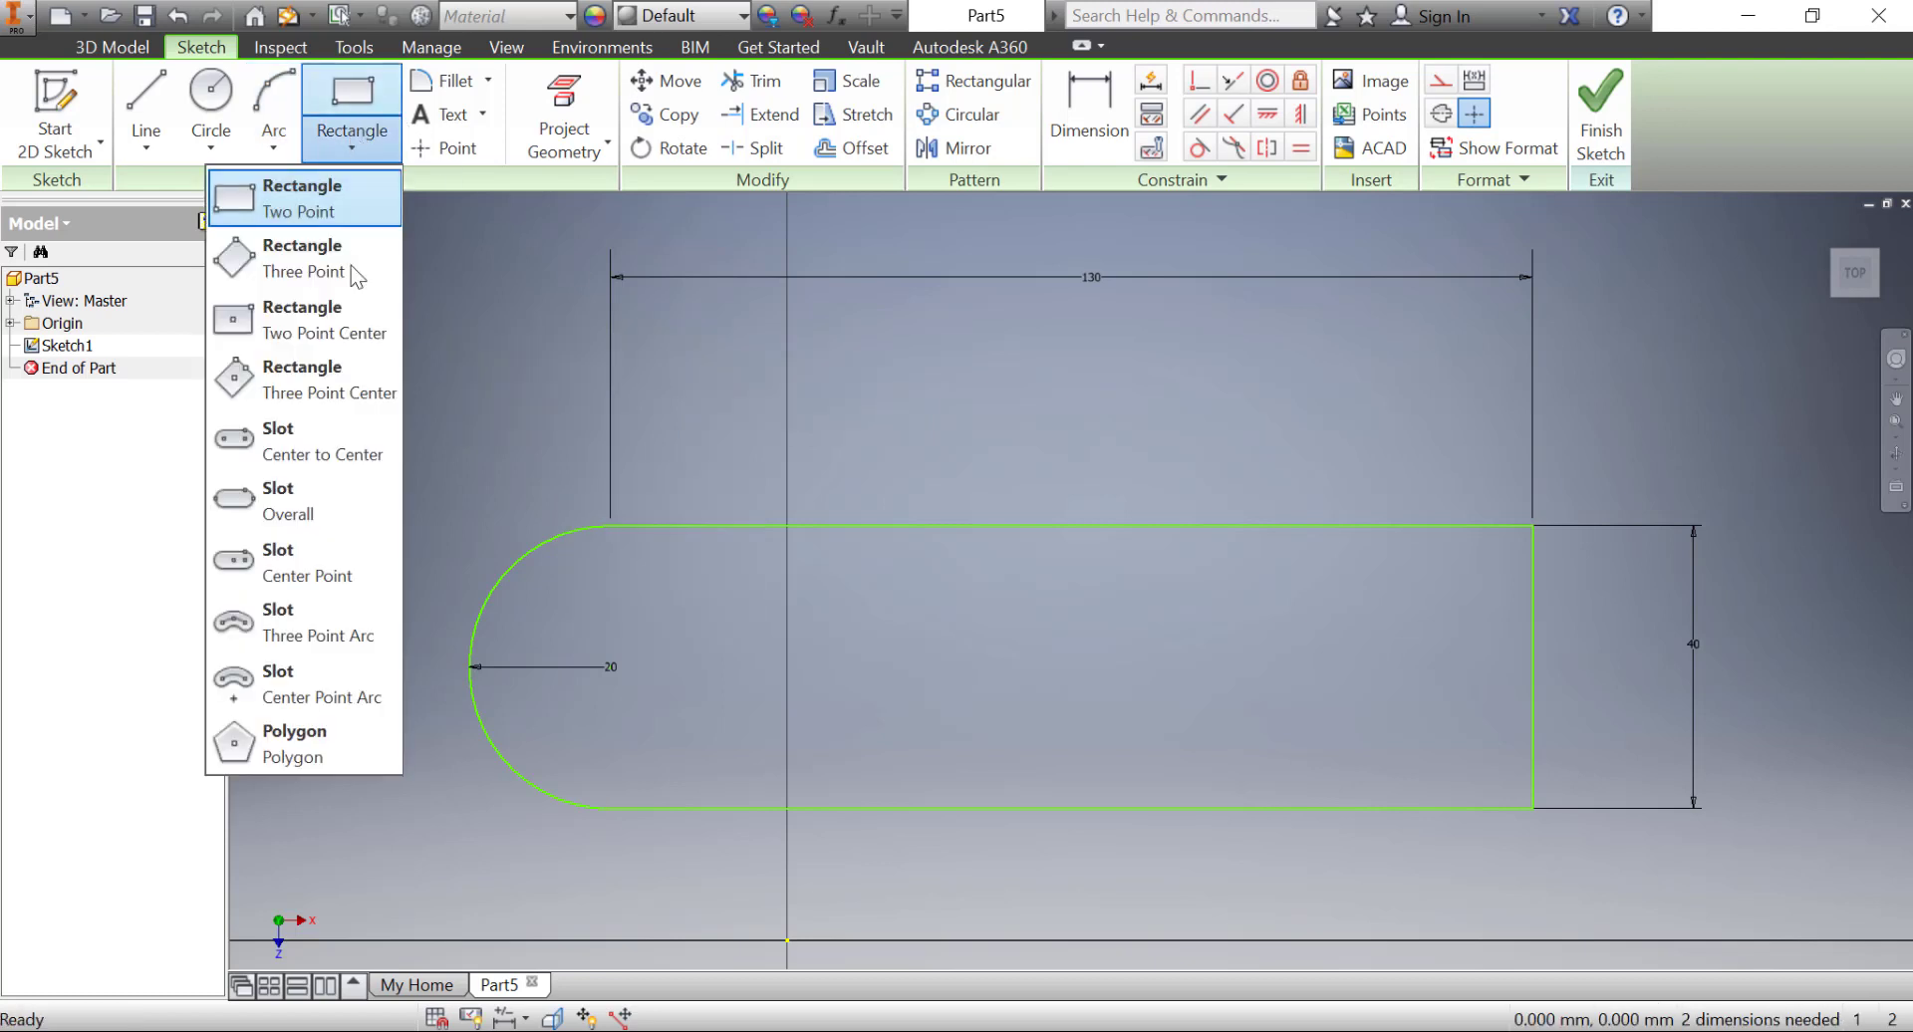
click(278, 450)
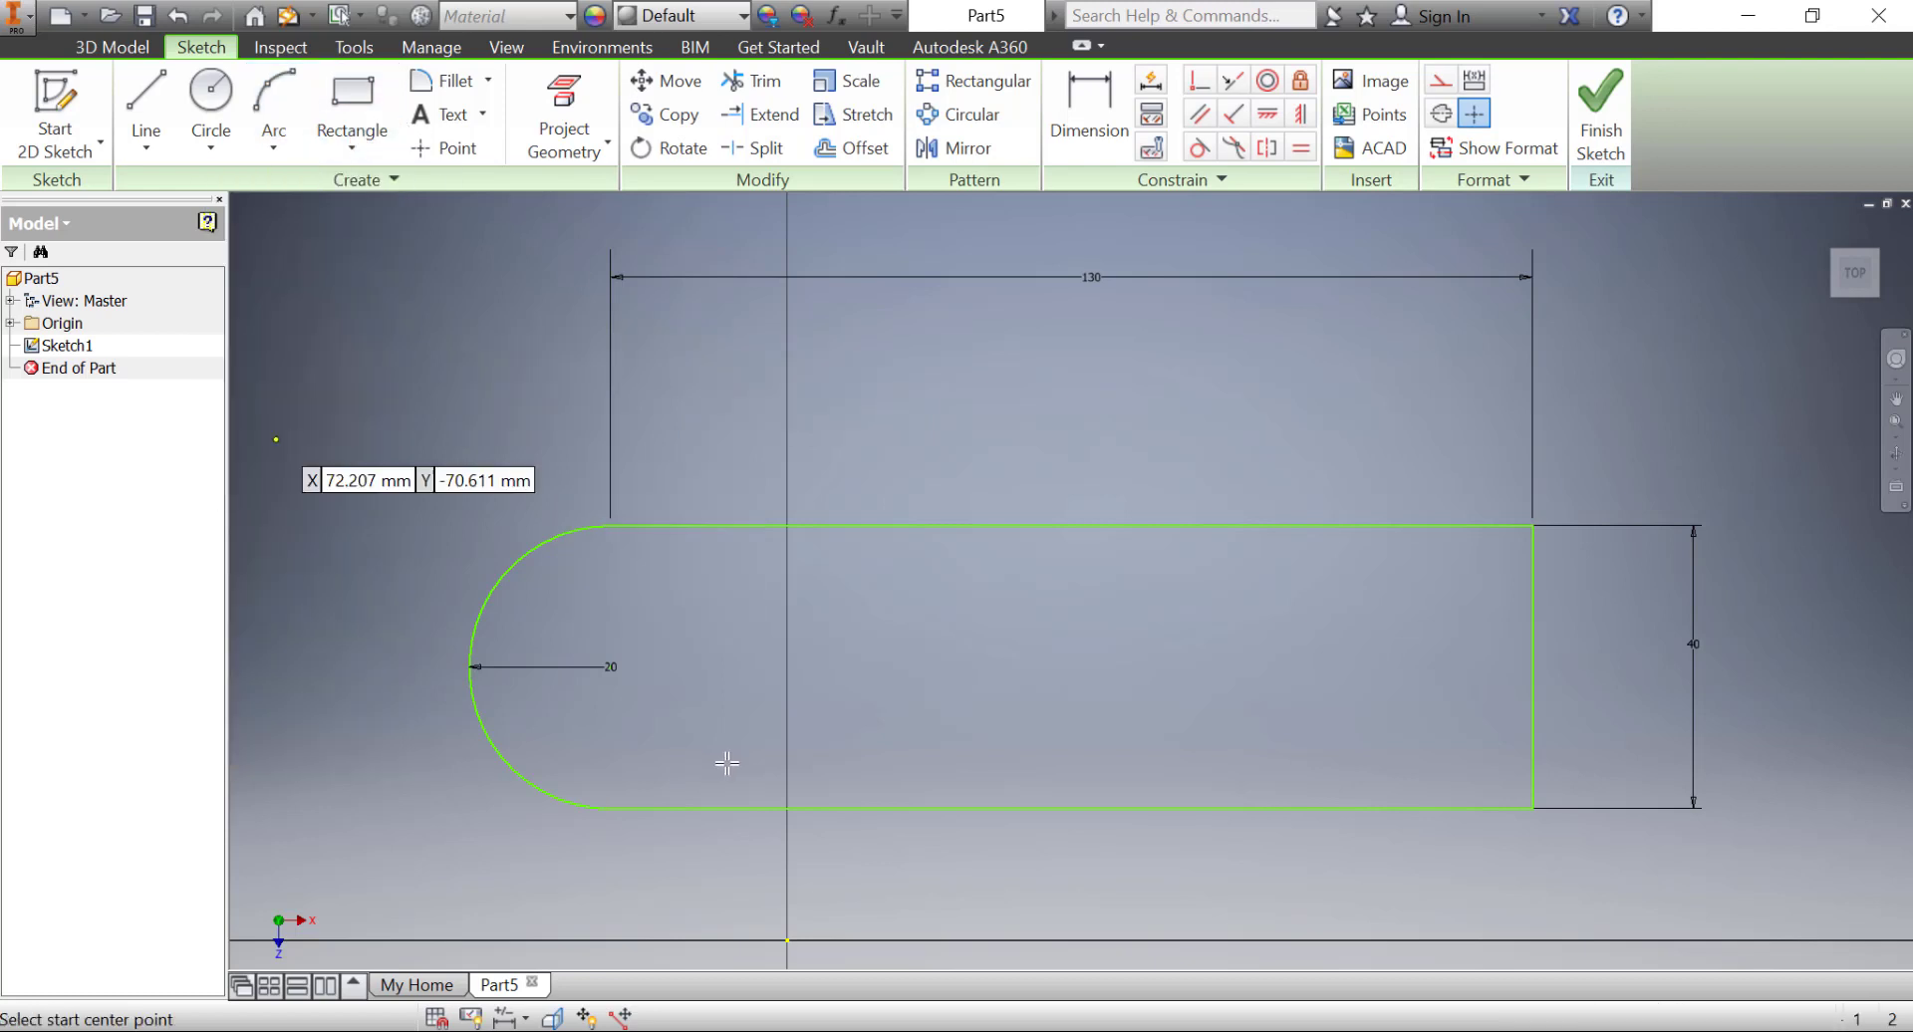
click(609, 667)
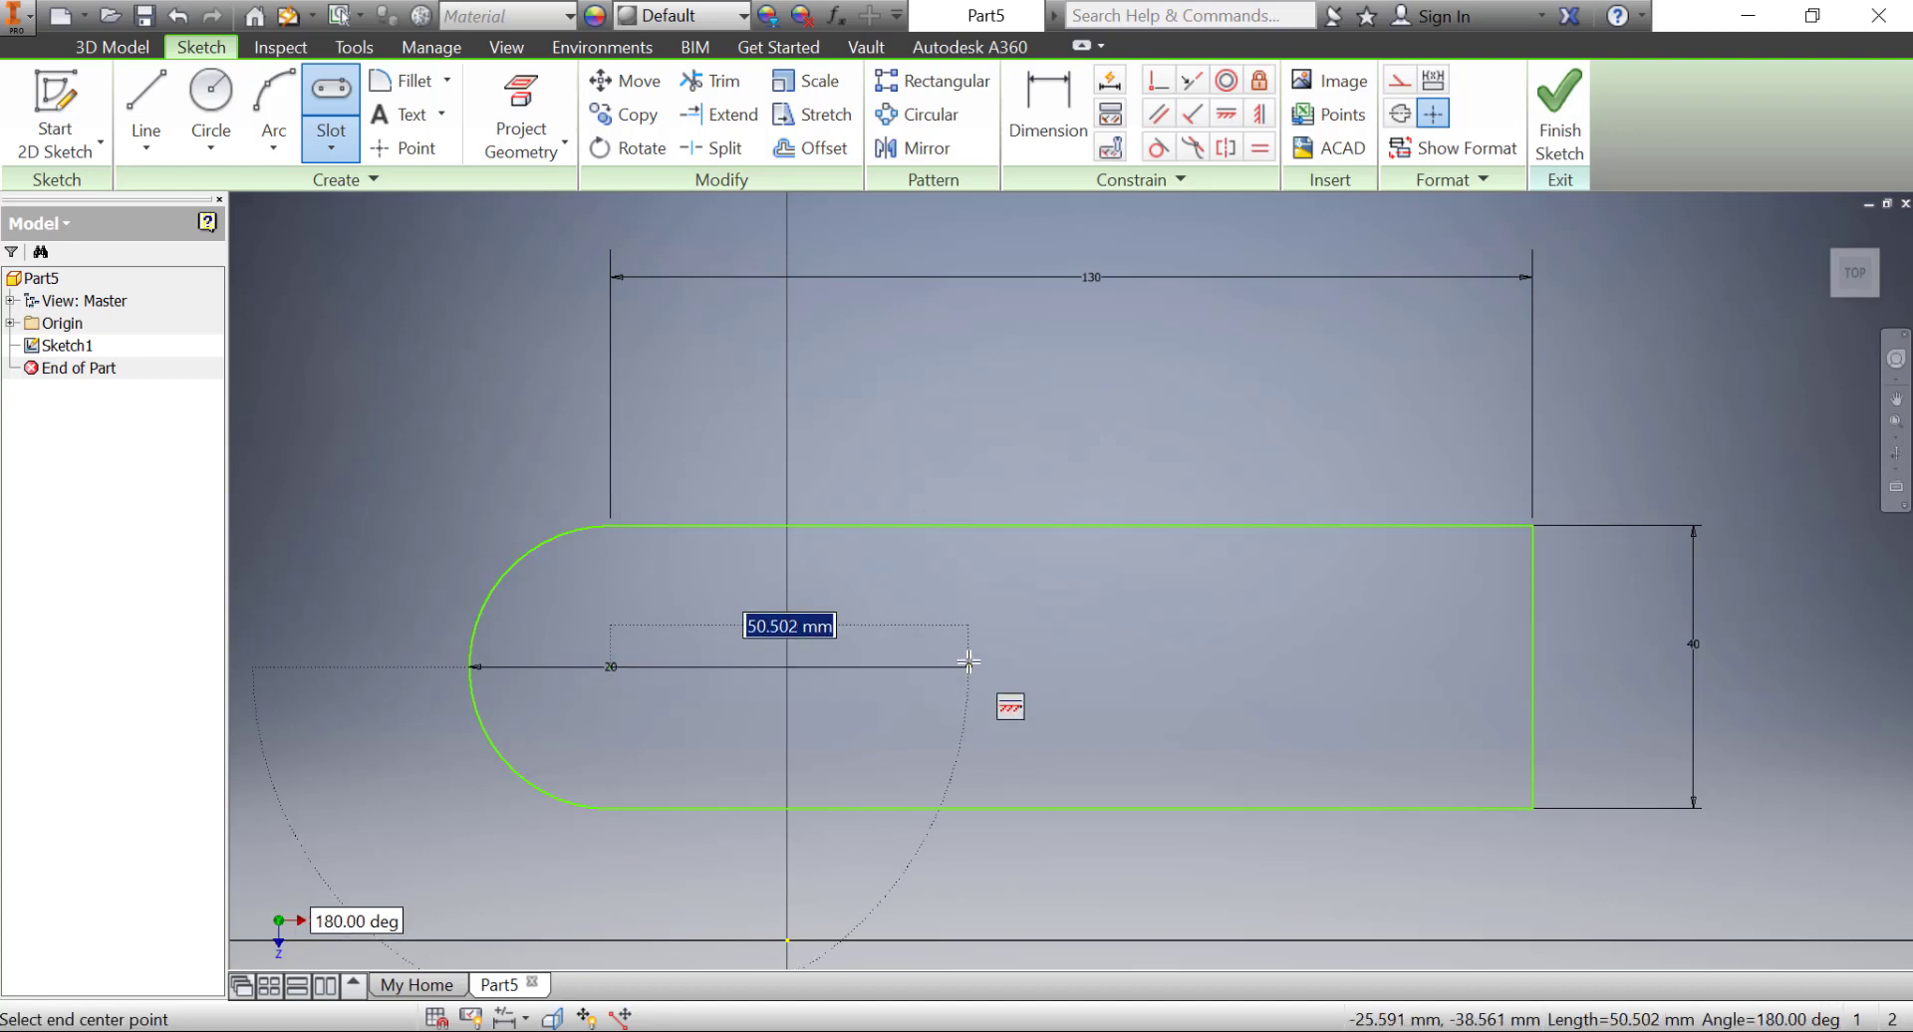
click(968, 668)
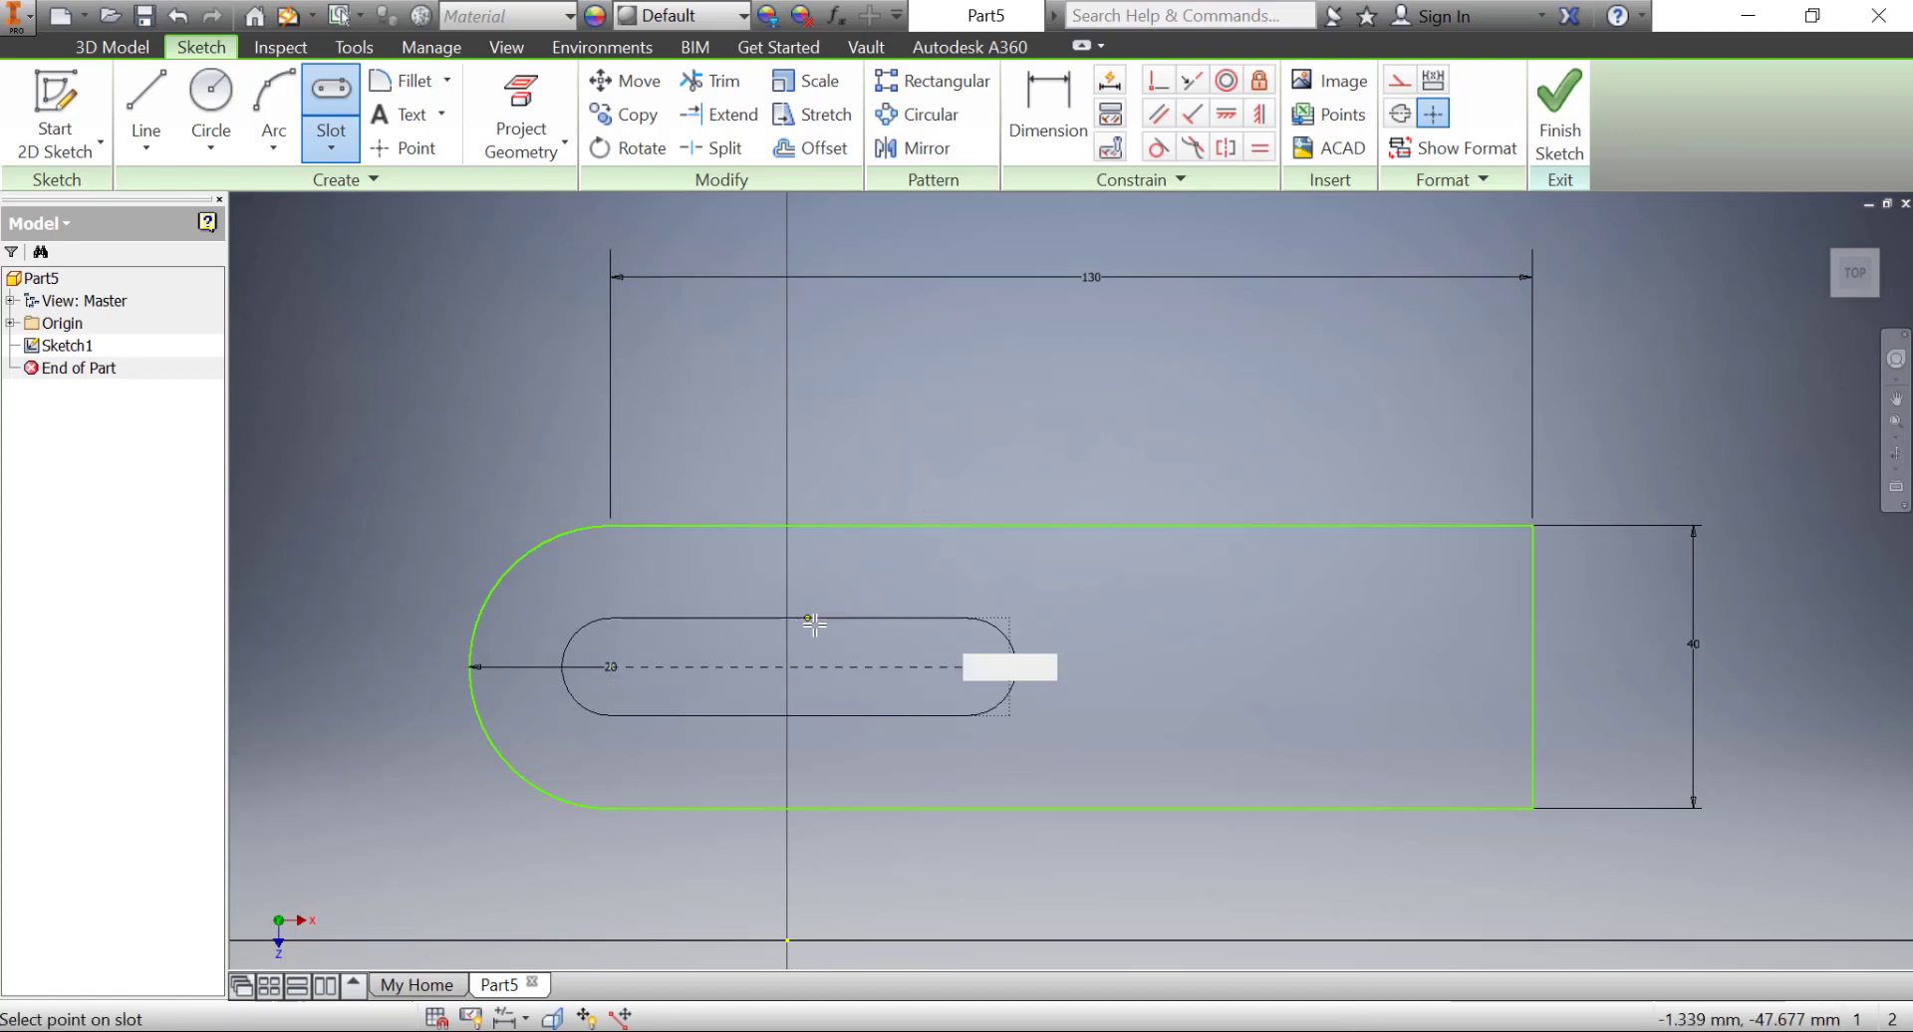
click(820, 631)
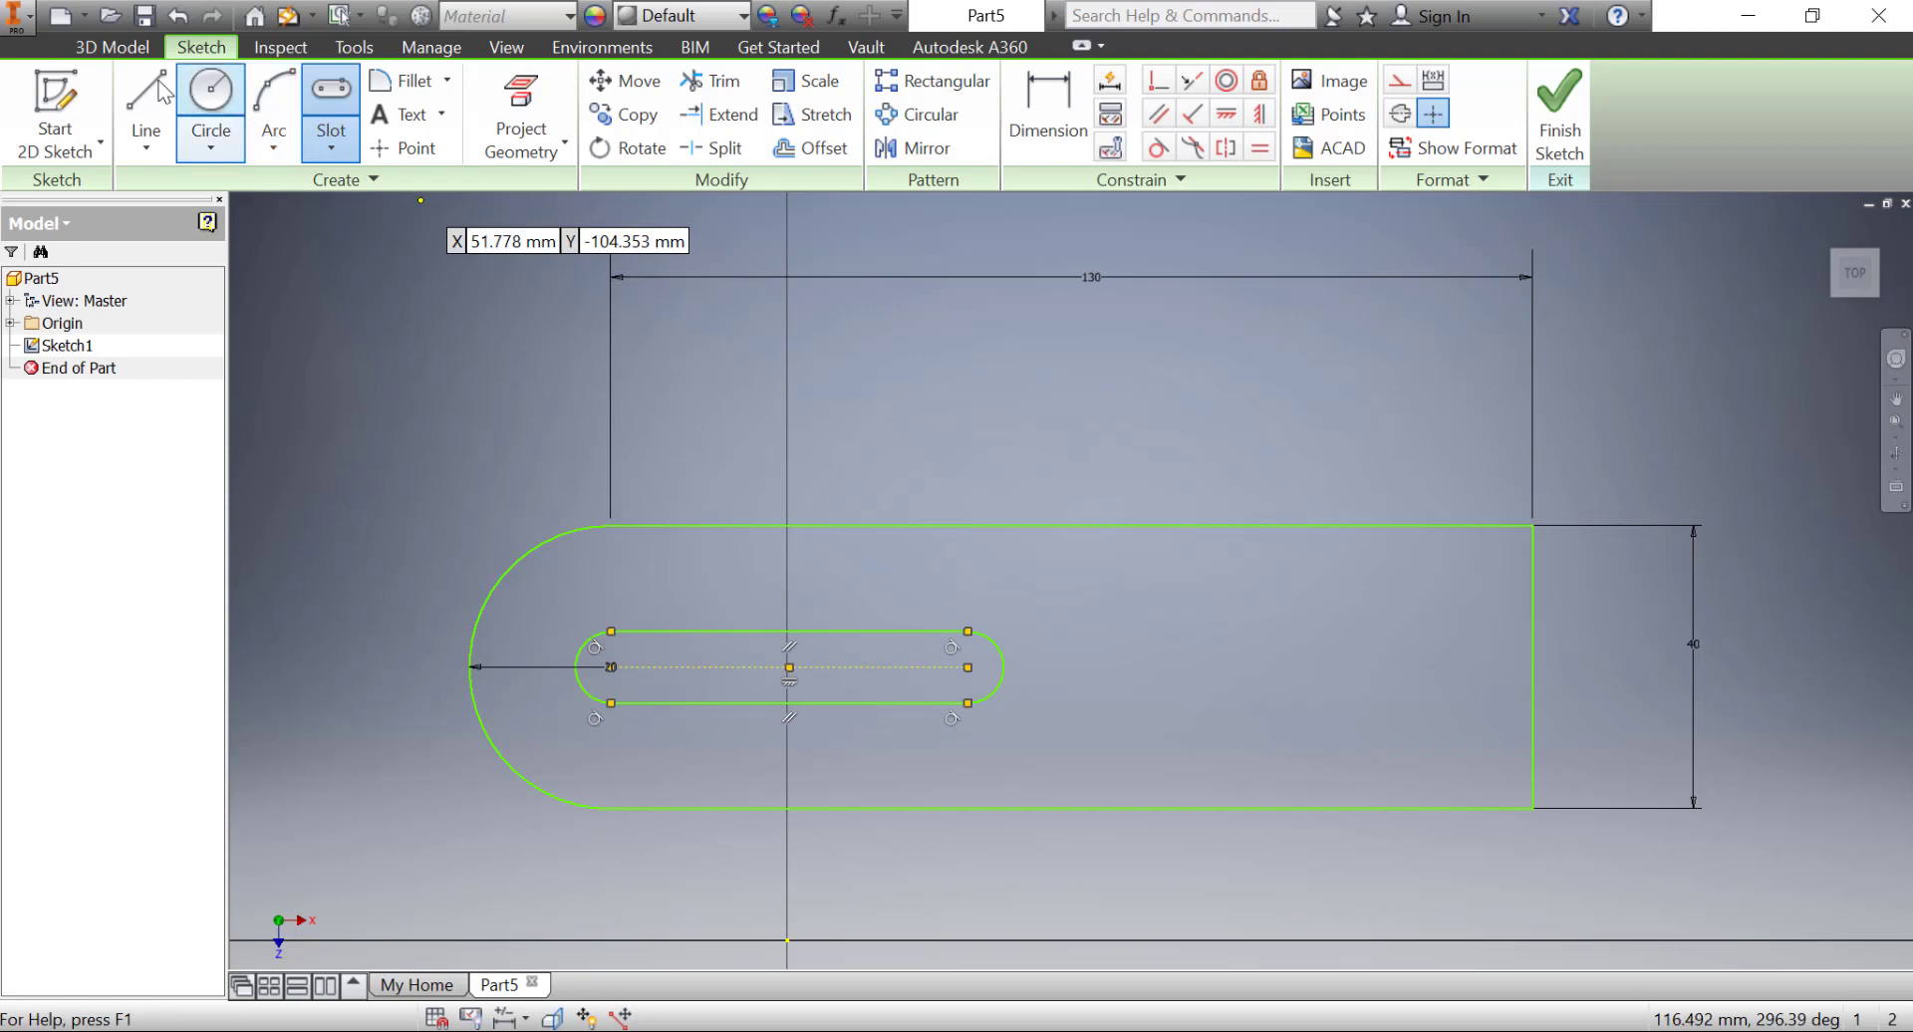
- Dimension the distance between the slot's two arc centres and set it to 40 mm
click(1049, 110)
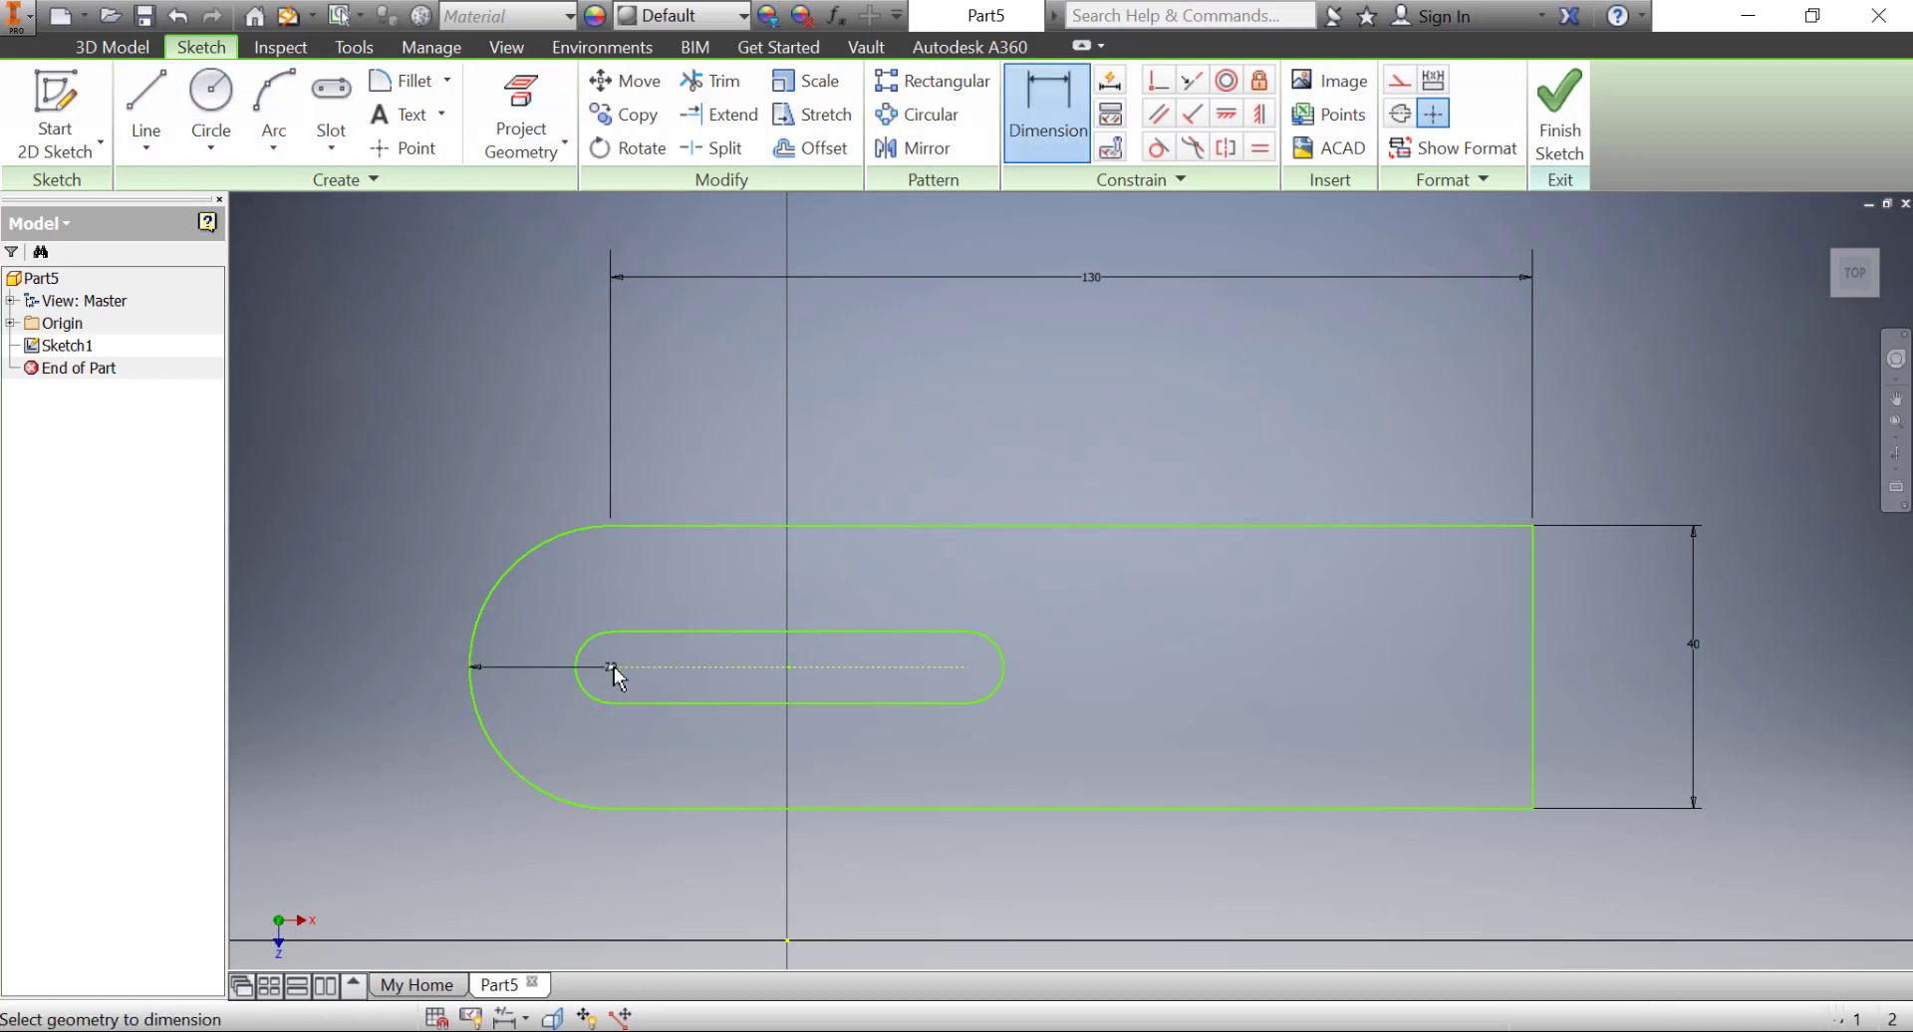
click(972, 673)
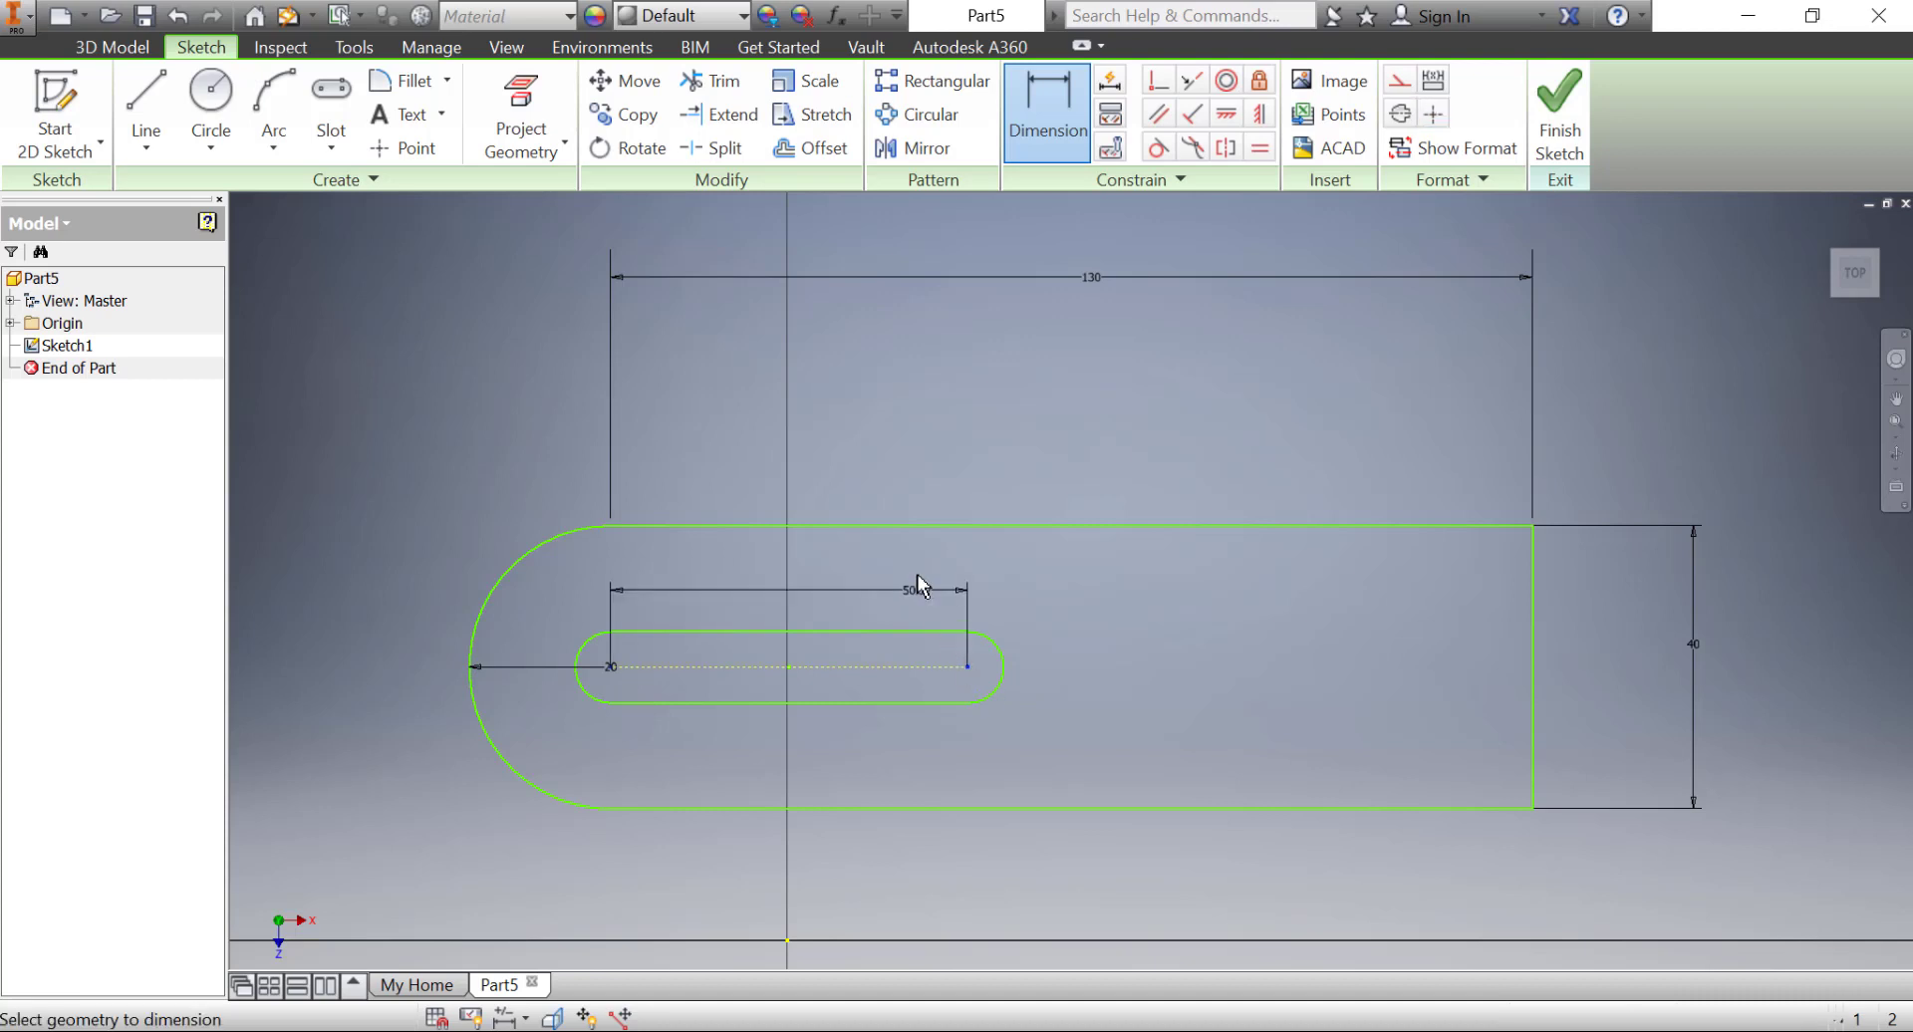
click(811, 572)
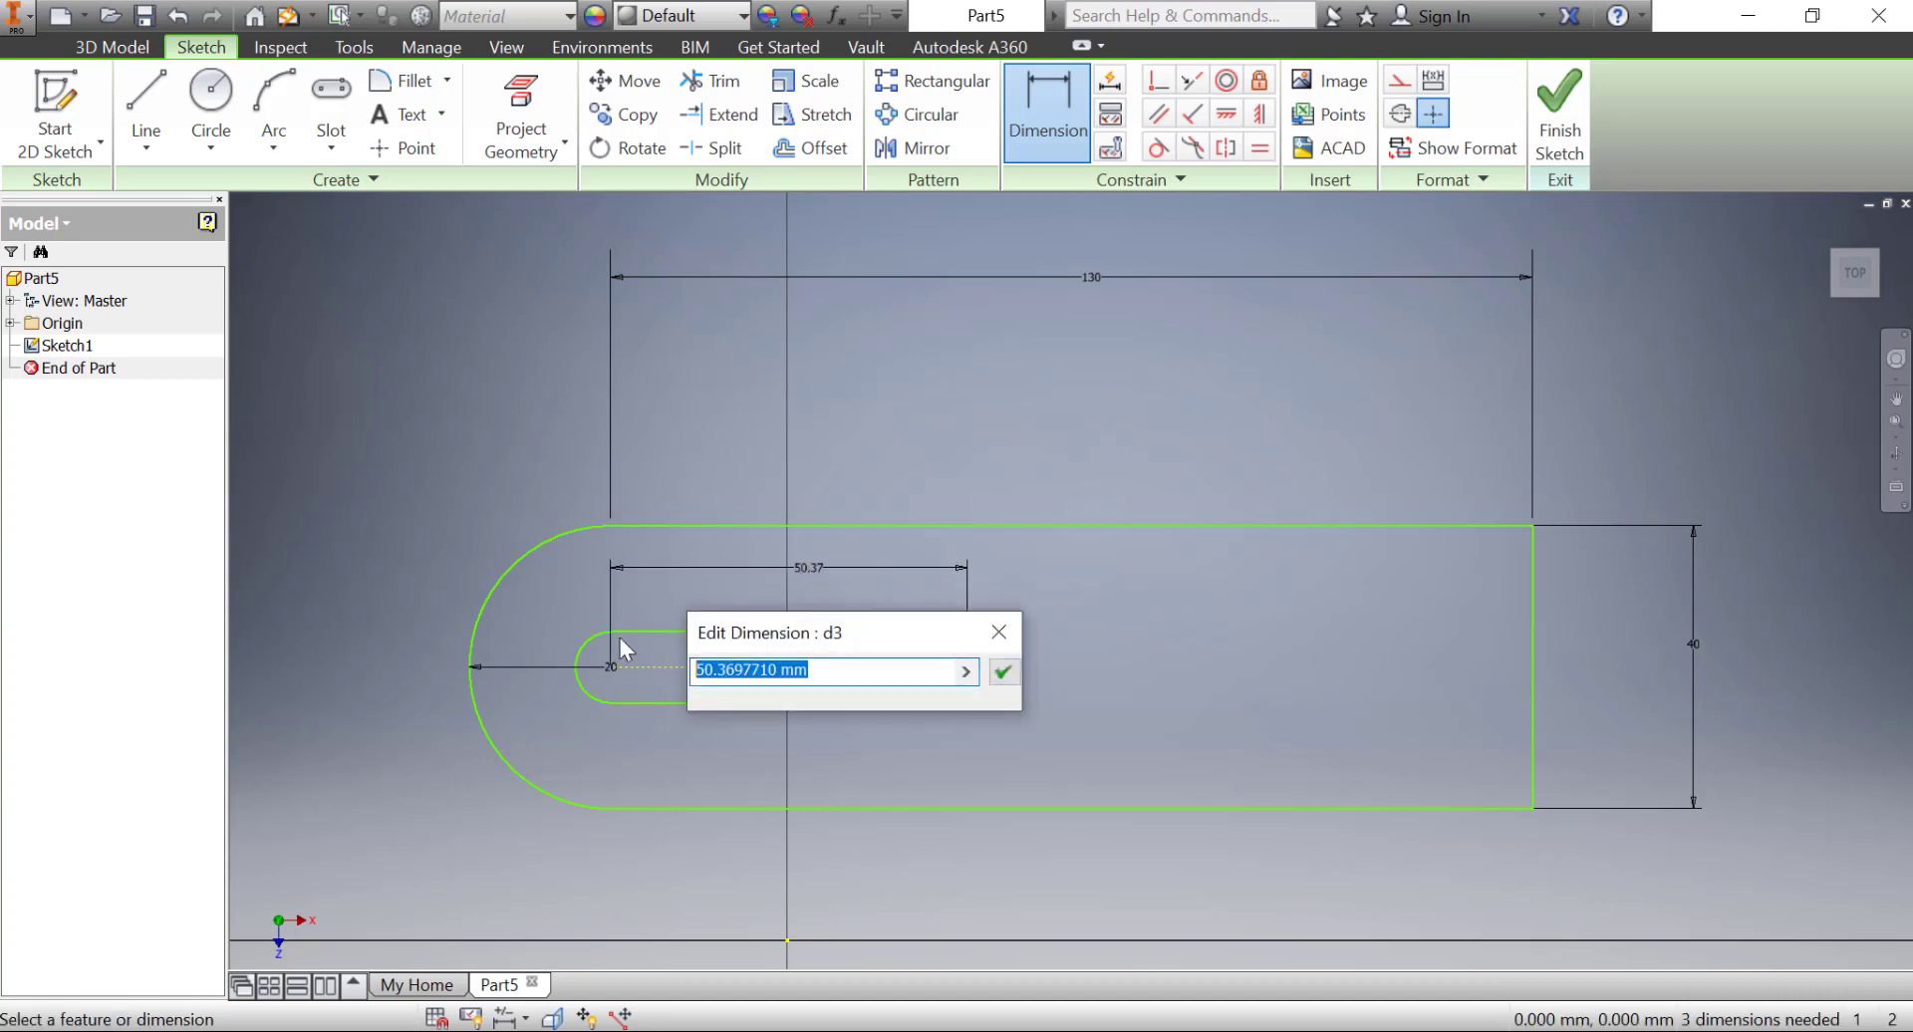
text(40)
key(Return)
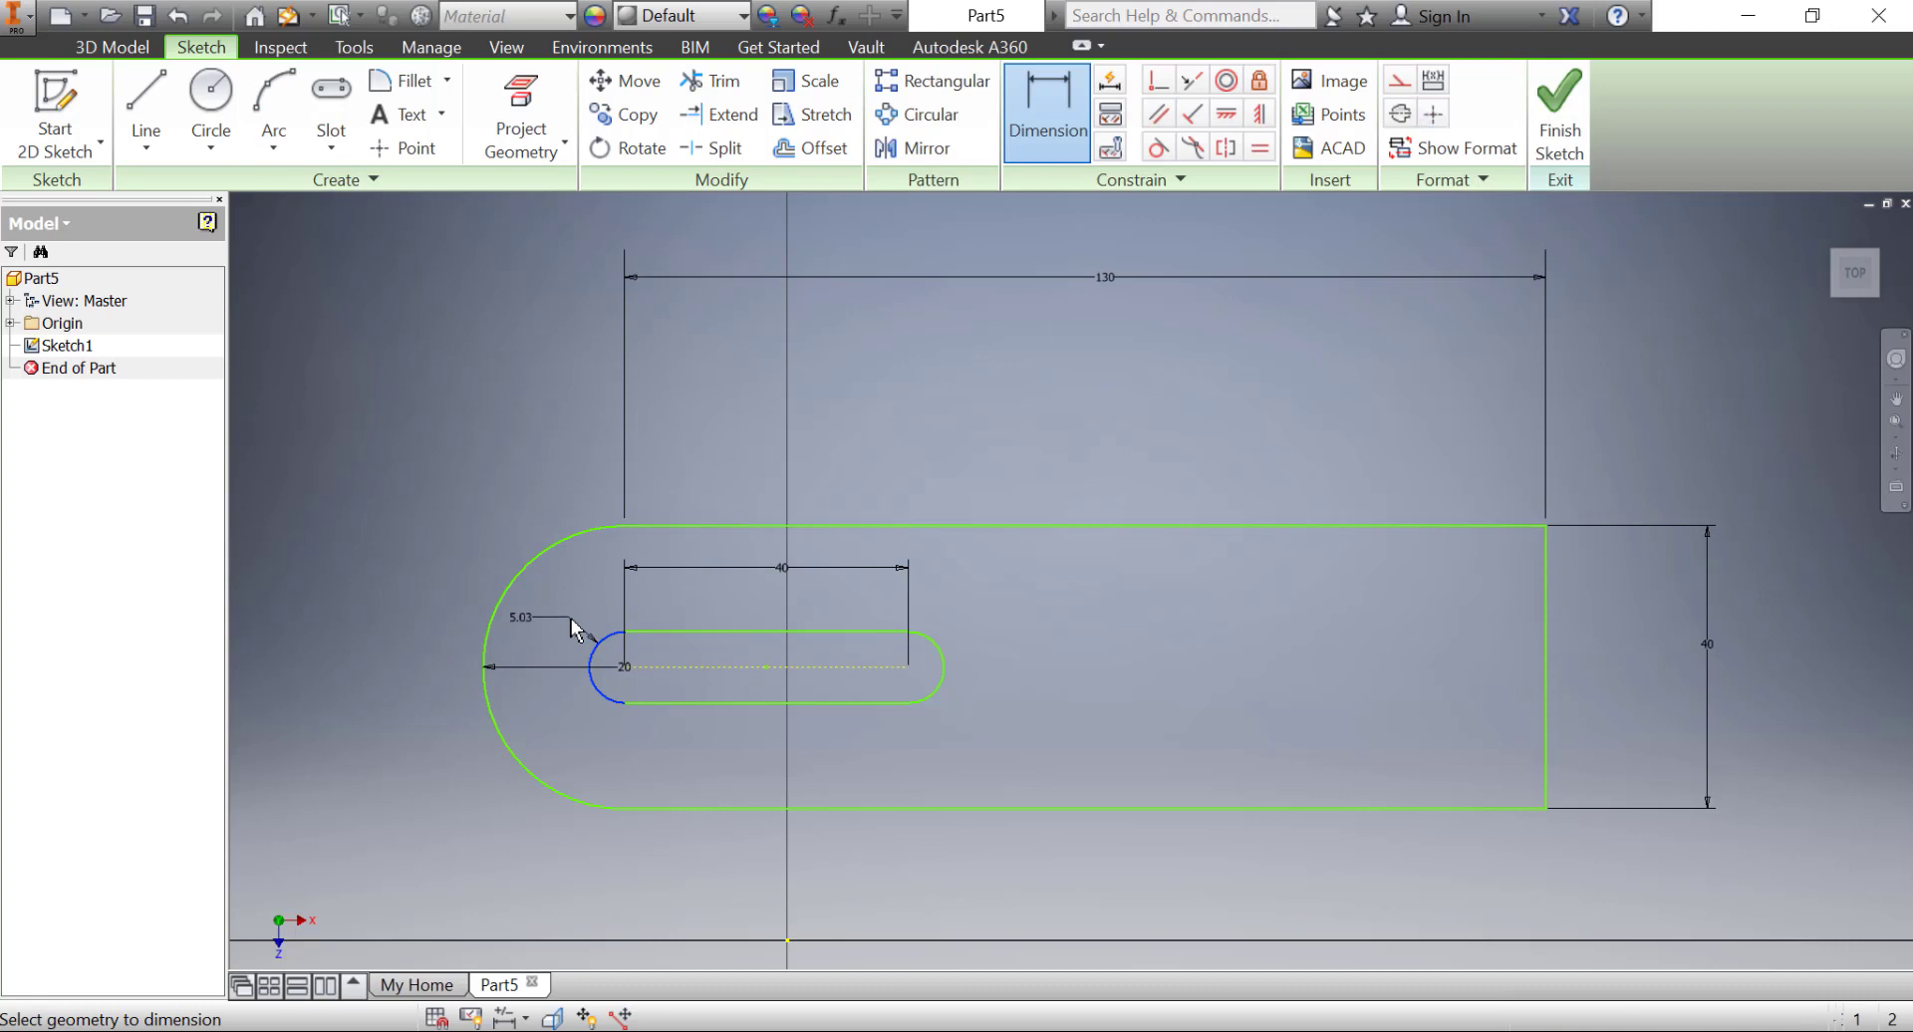
- Dimension the radius of the slot's left end arc and set it to 10 mm
click(527, 618)
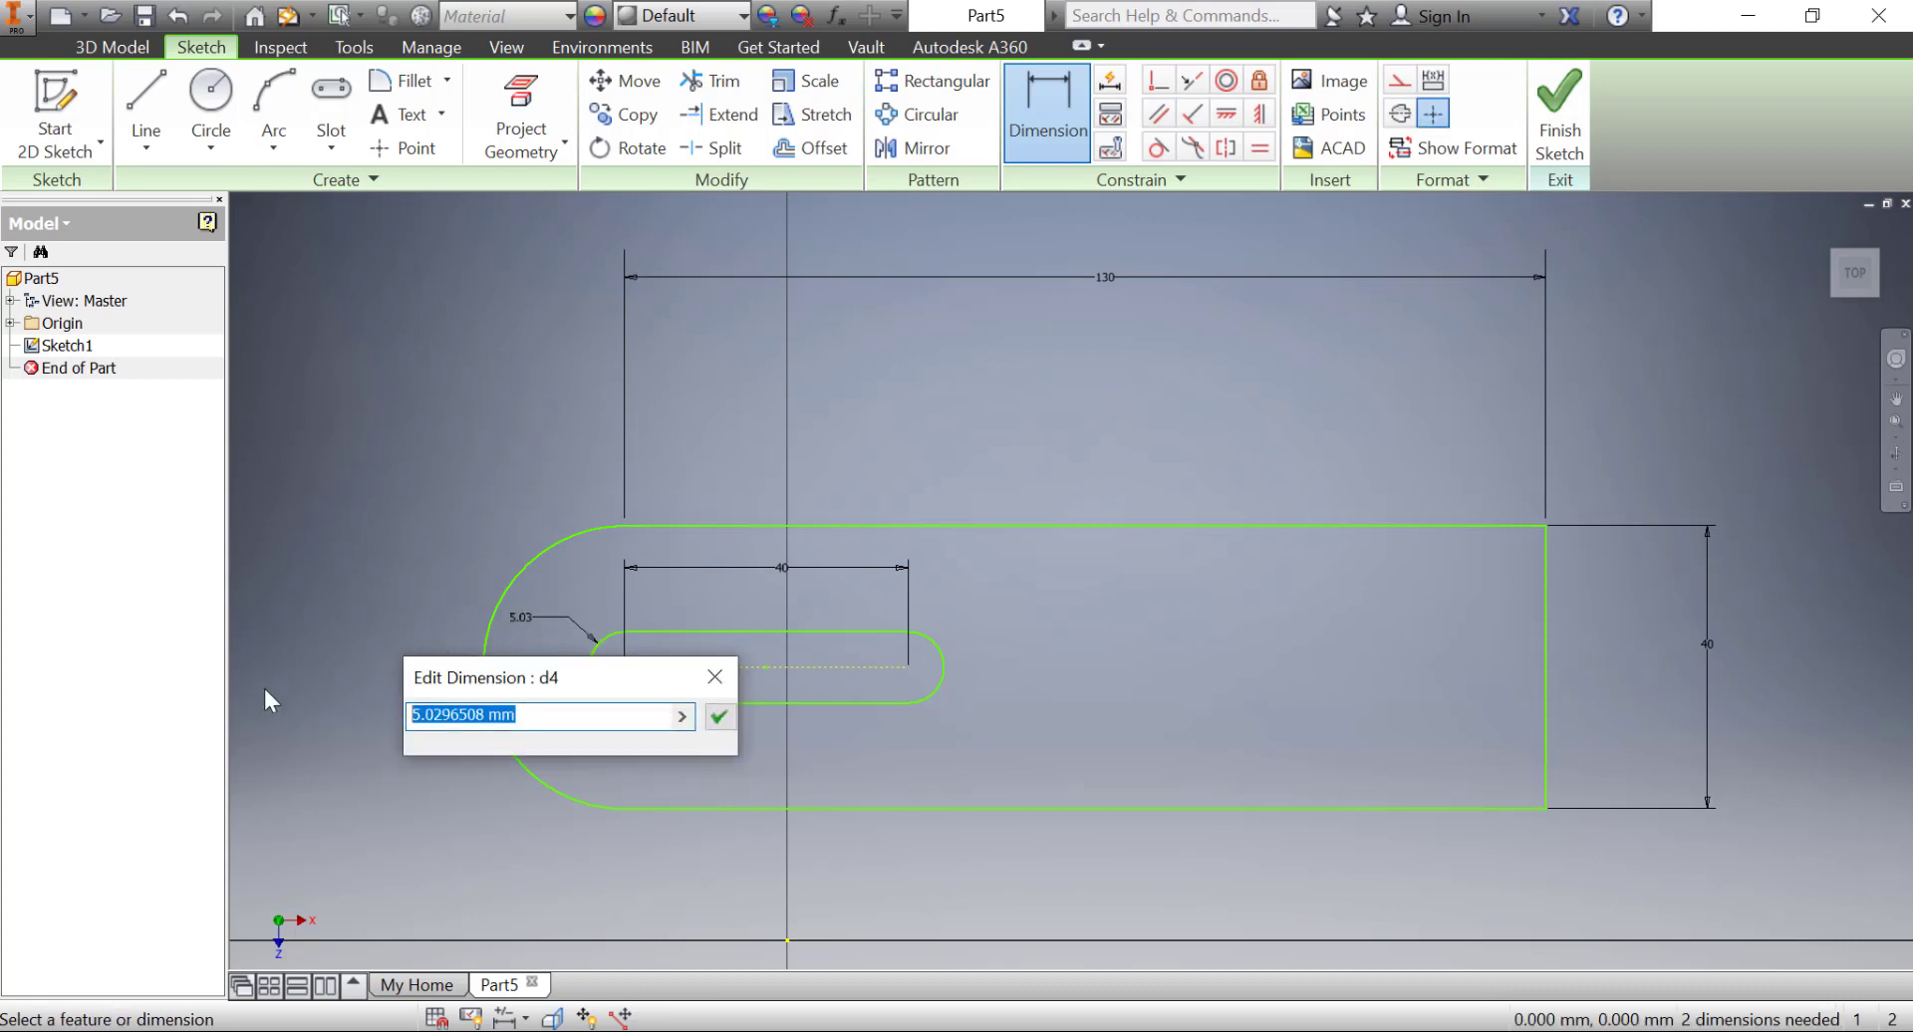
text(10)
key(Return)
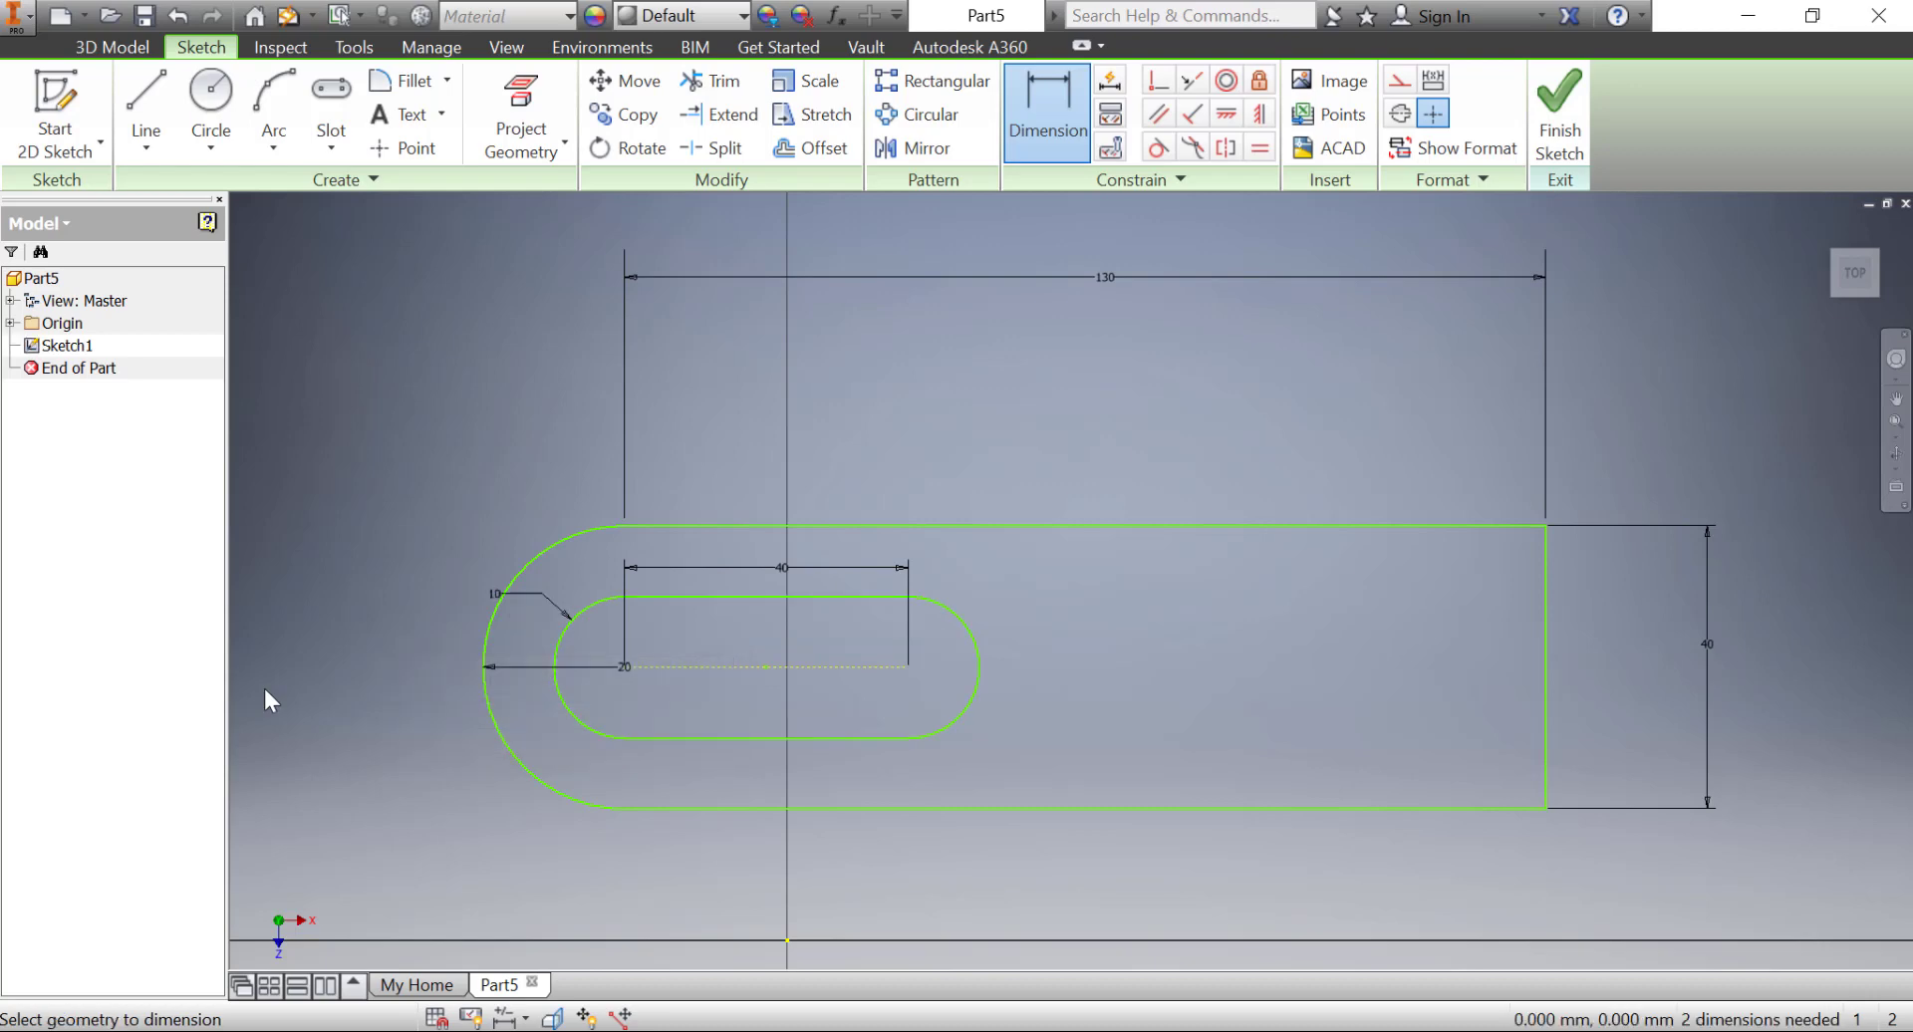
click(513, 586)
click(397, 517)
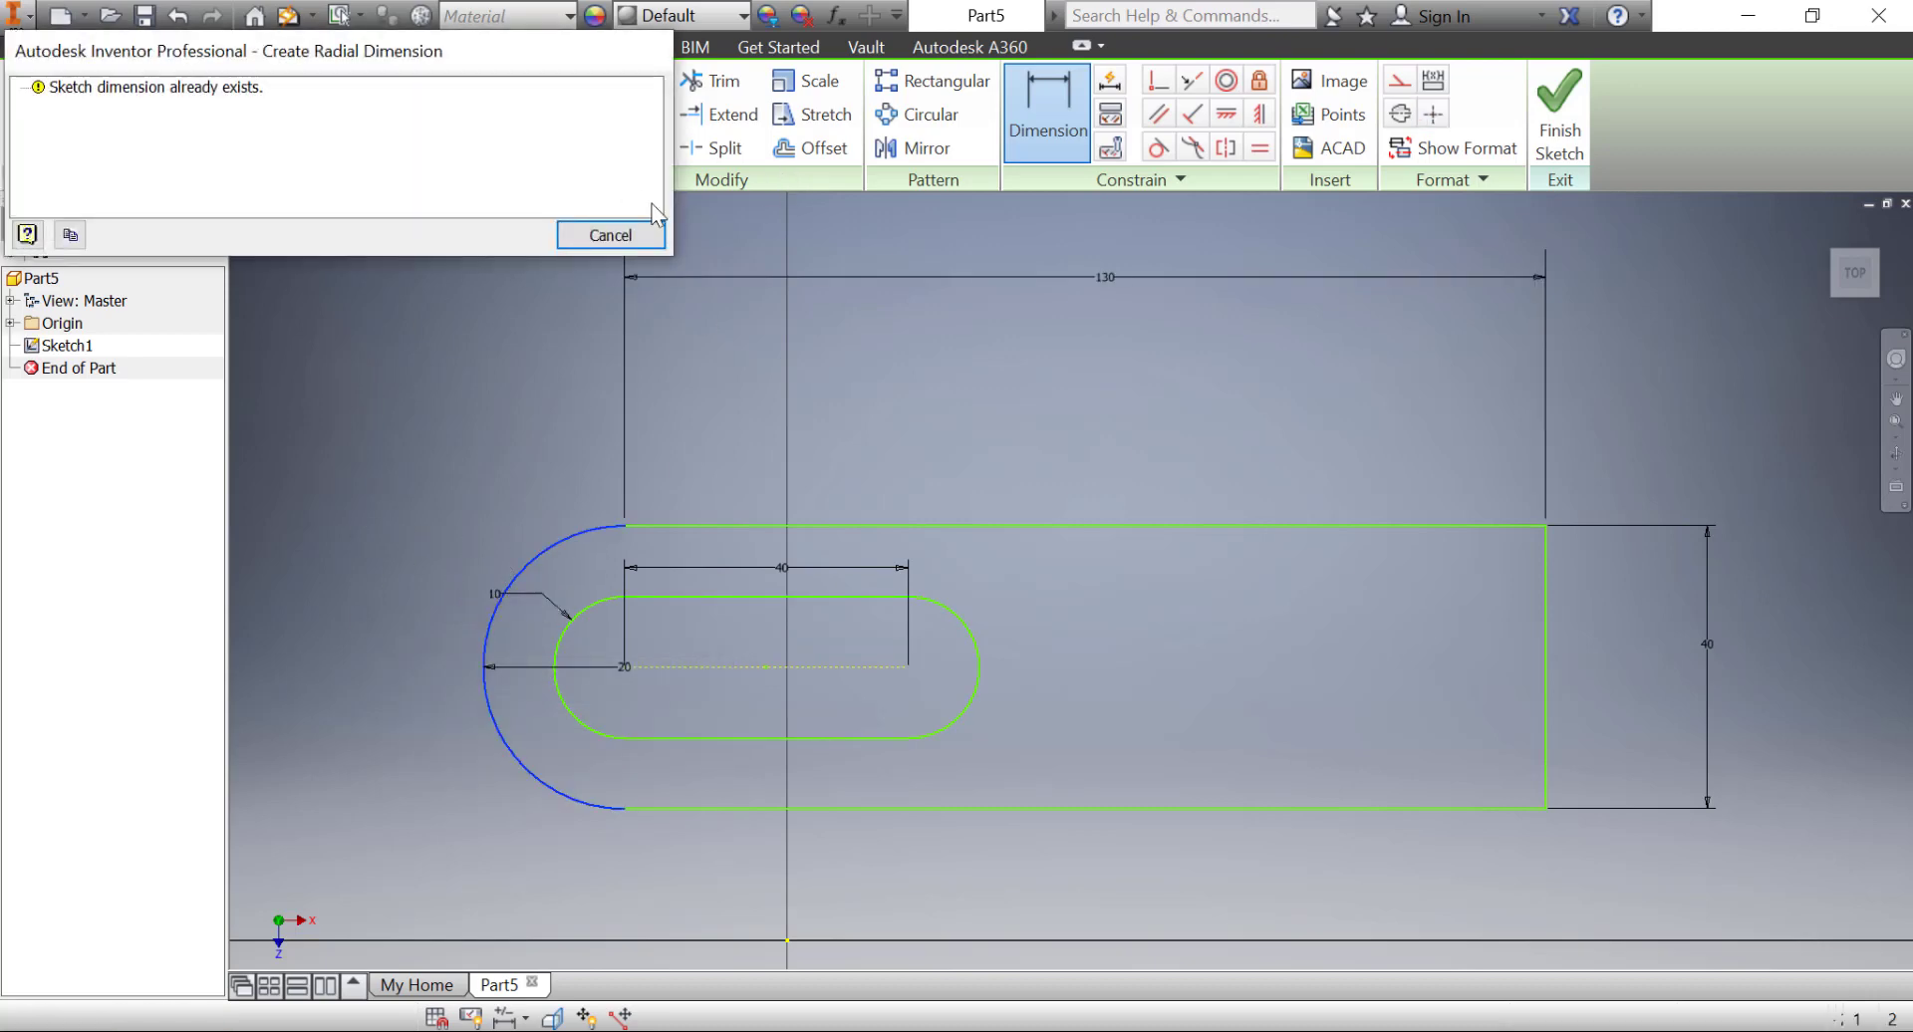
click(611, 235)
- Make the profile's lower-right corner coincident with the sketch origin and finish the sketch
middle_drag(1145, 572, 1004, 521)
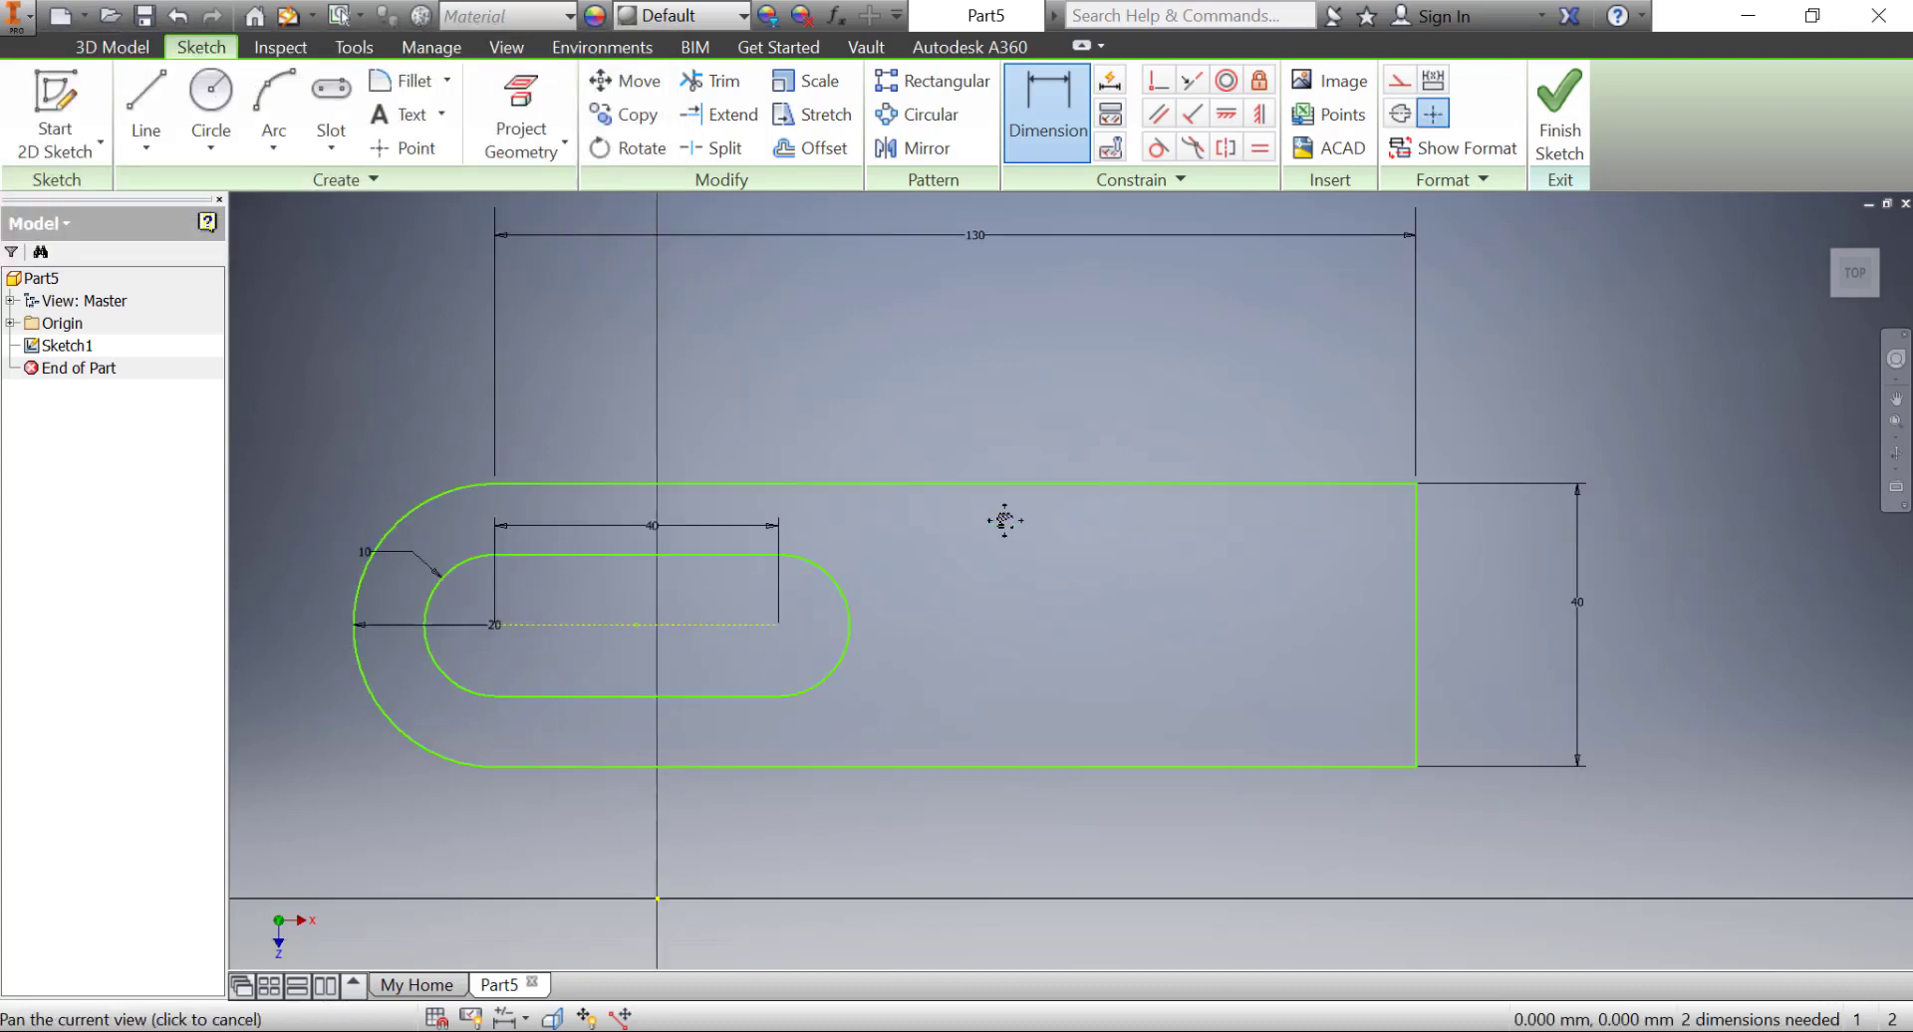
scroll(987, 558, up, 3)
scroll(966, 578, down, 4)
middle_drag(931, 641, 965, 671)
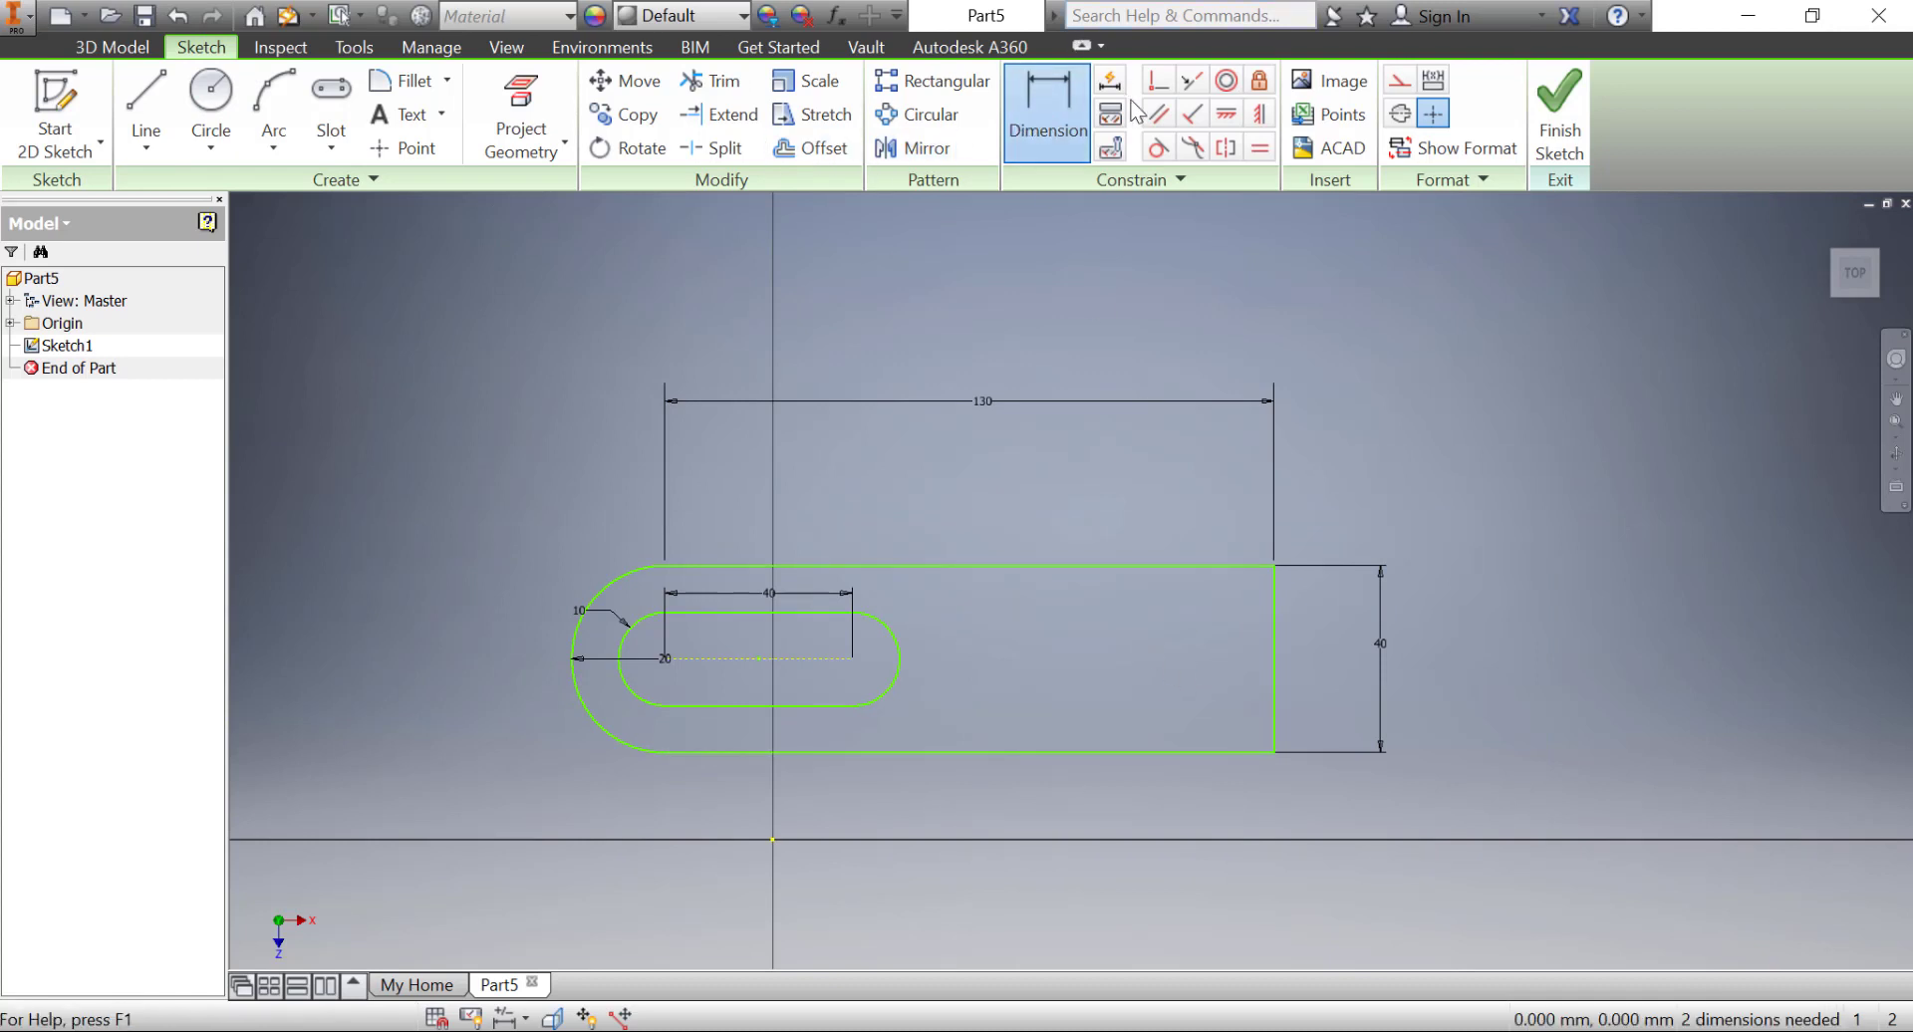
click(1164, 88)
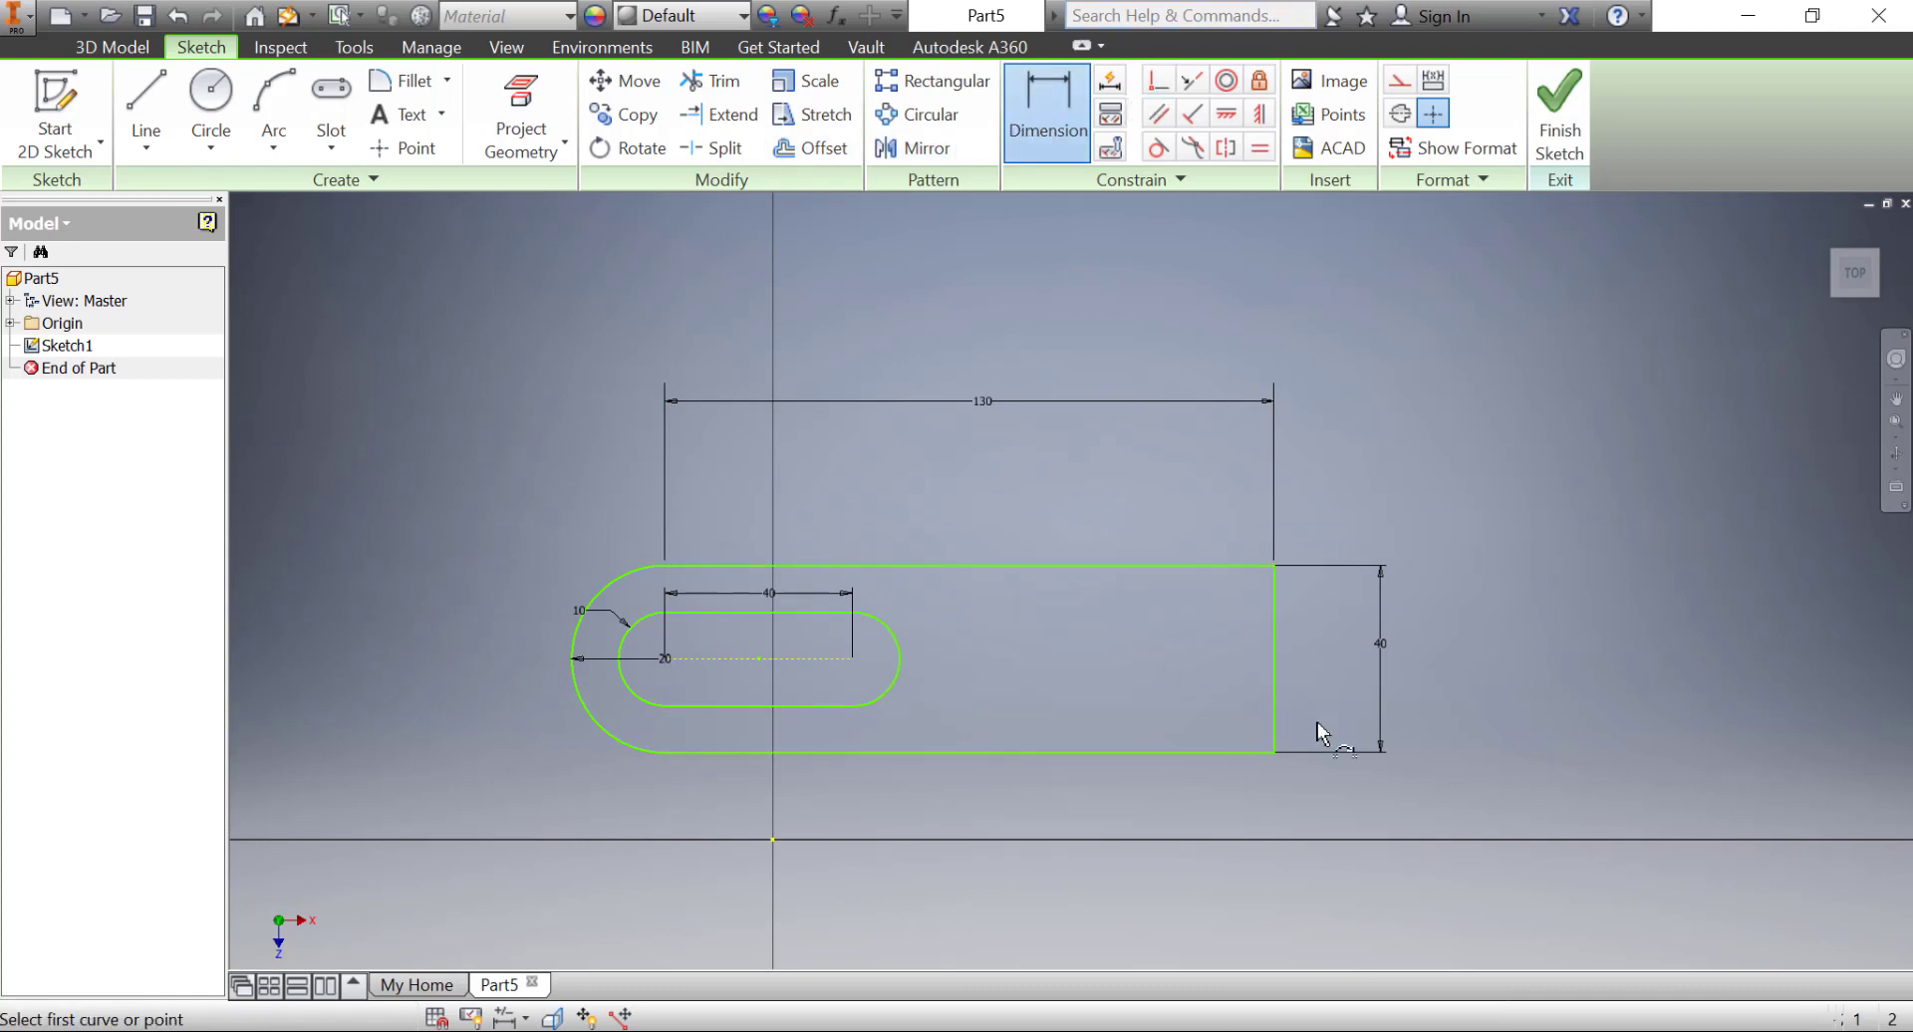
click(1280, 761)
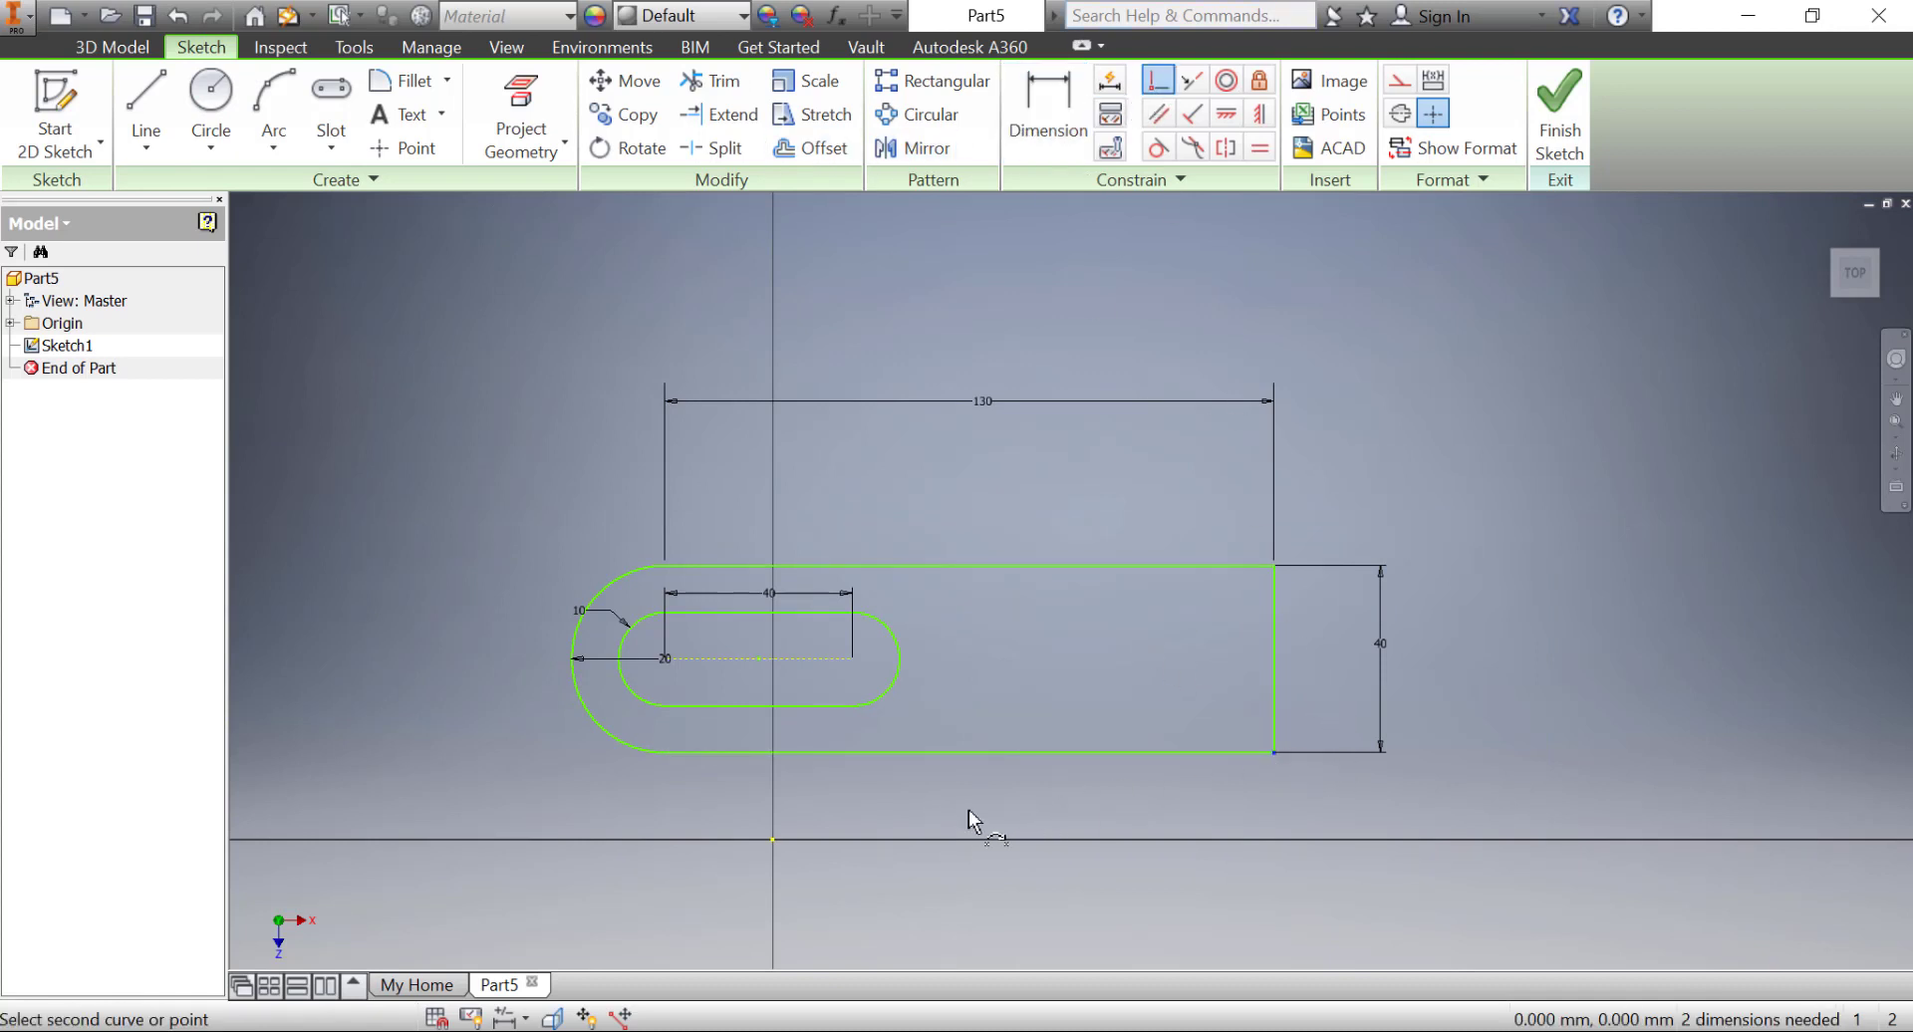
click(775, 840)
right_click(1070, 325)
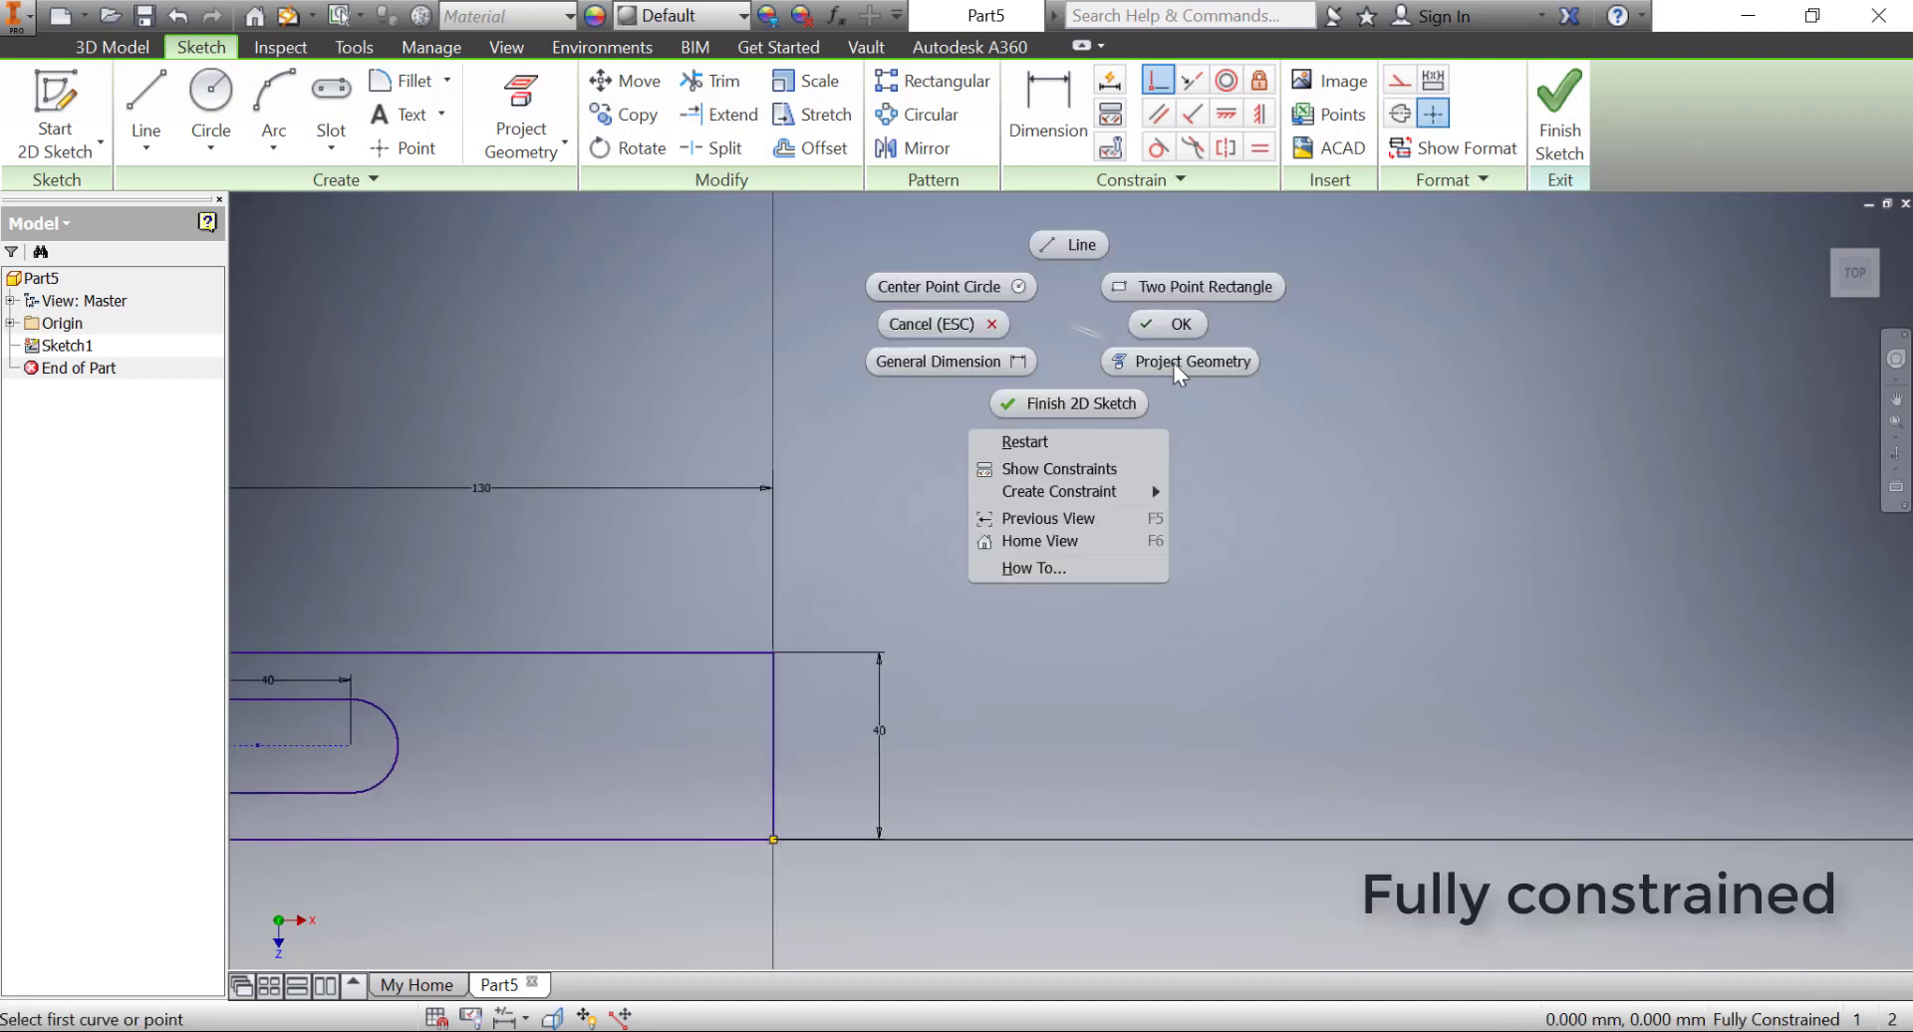
click(1181, 330)
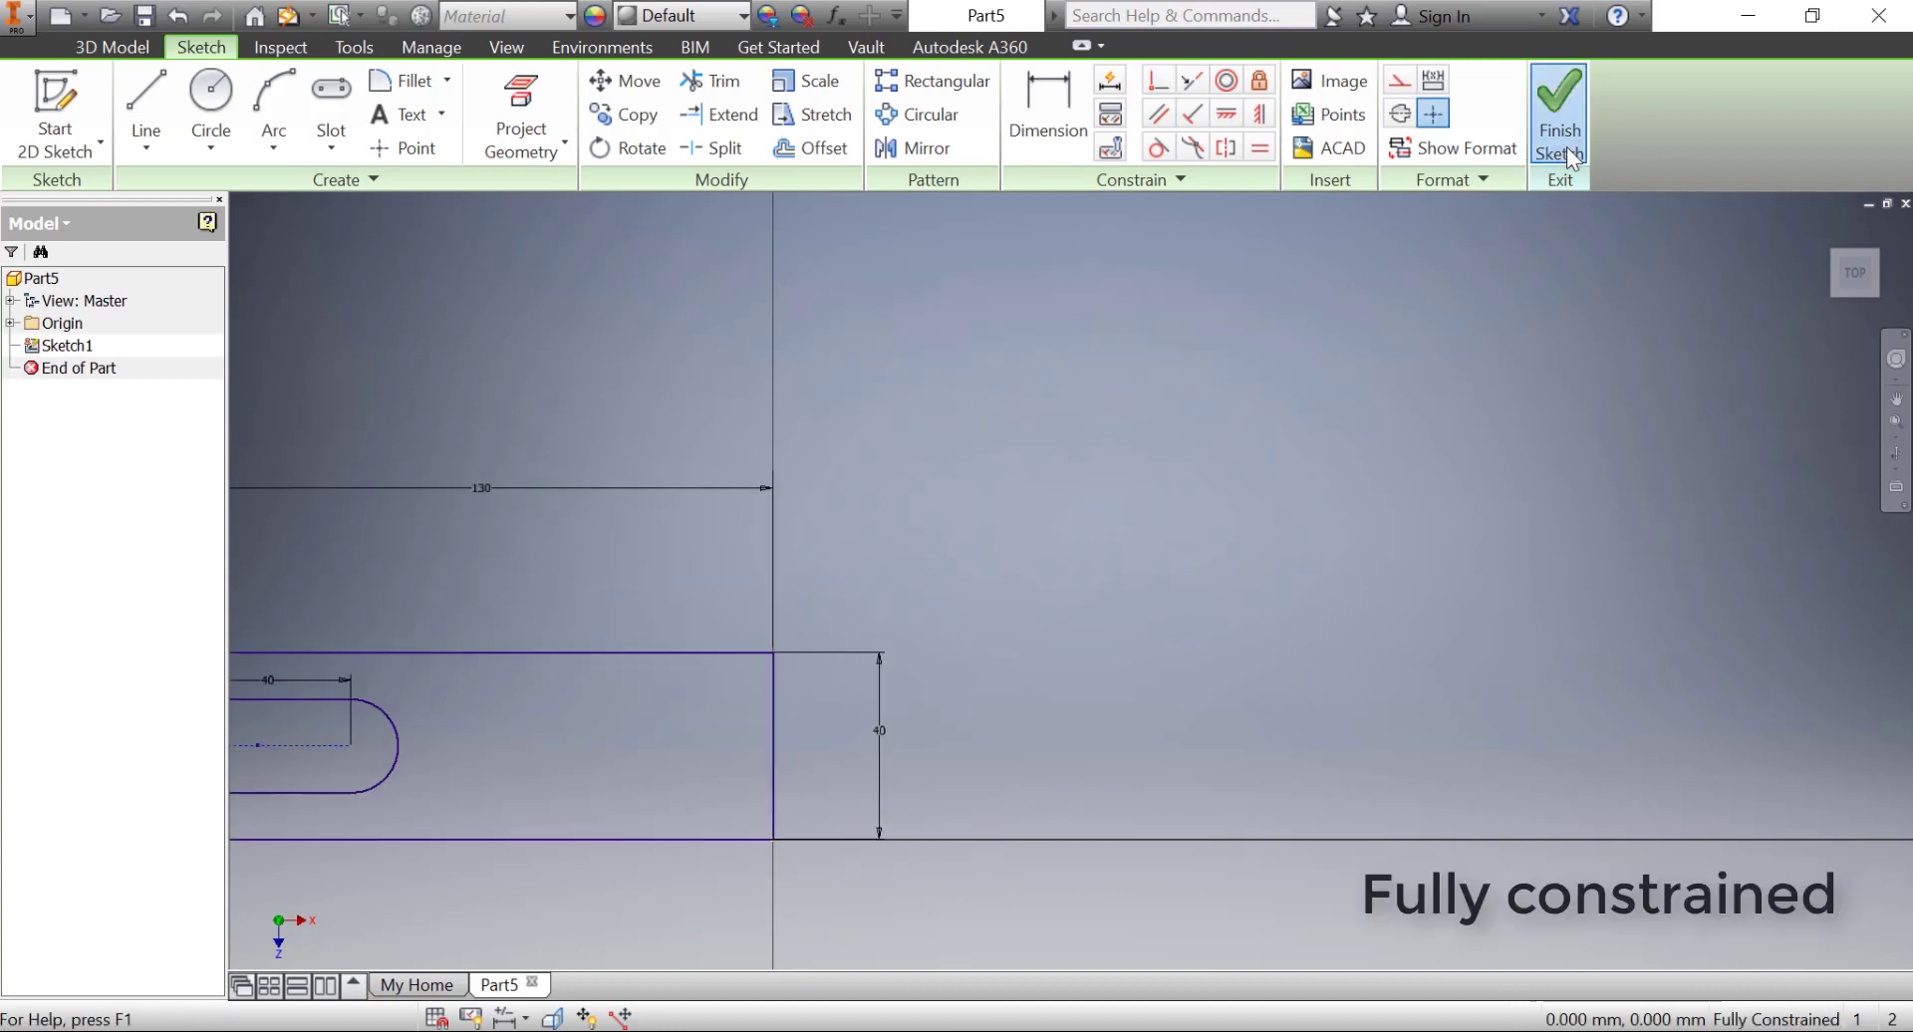
click(1536, 143)
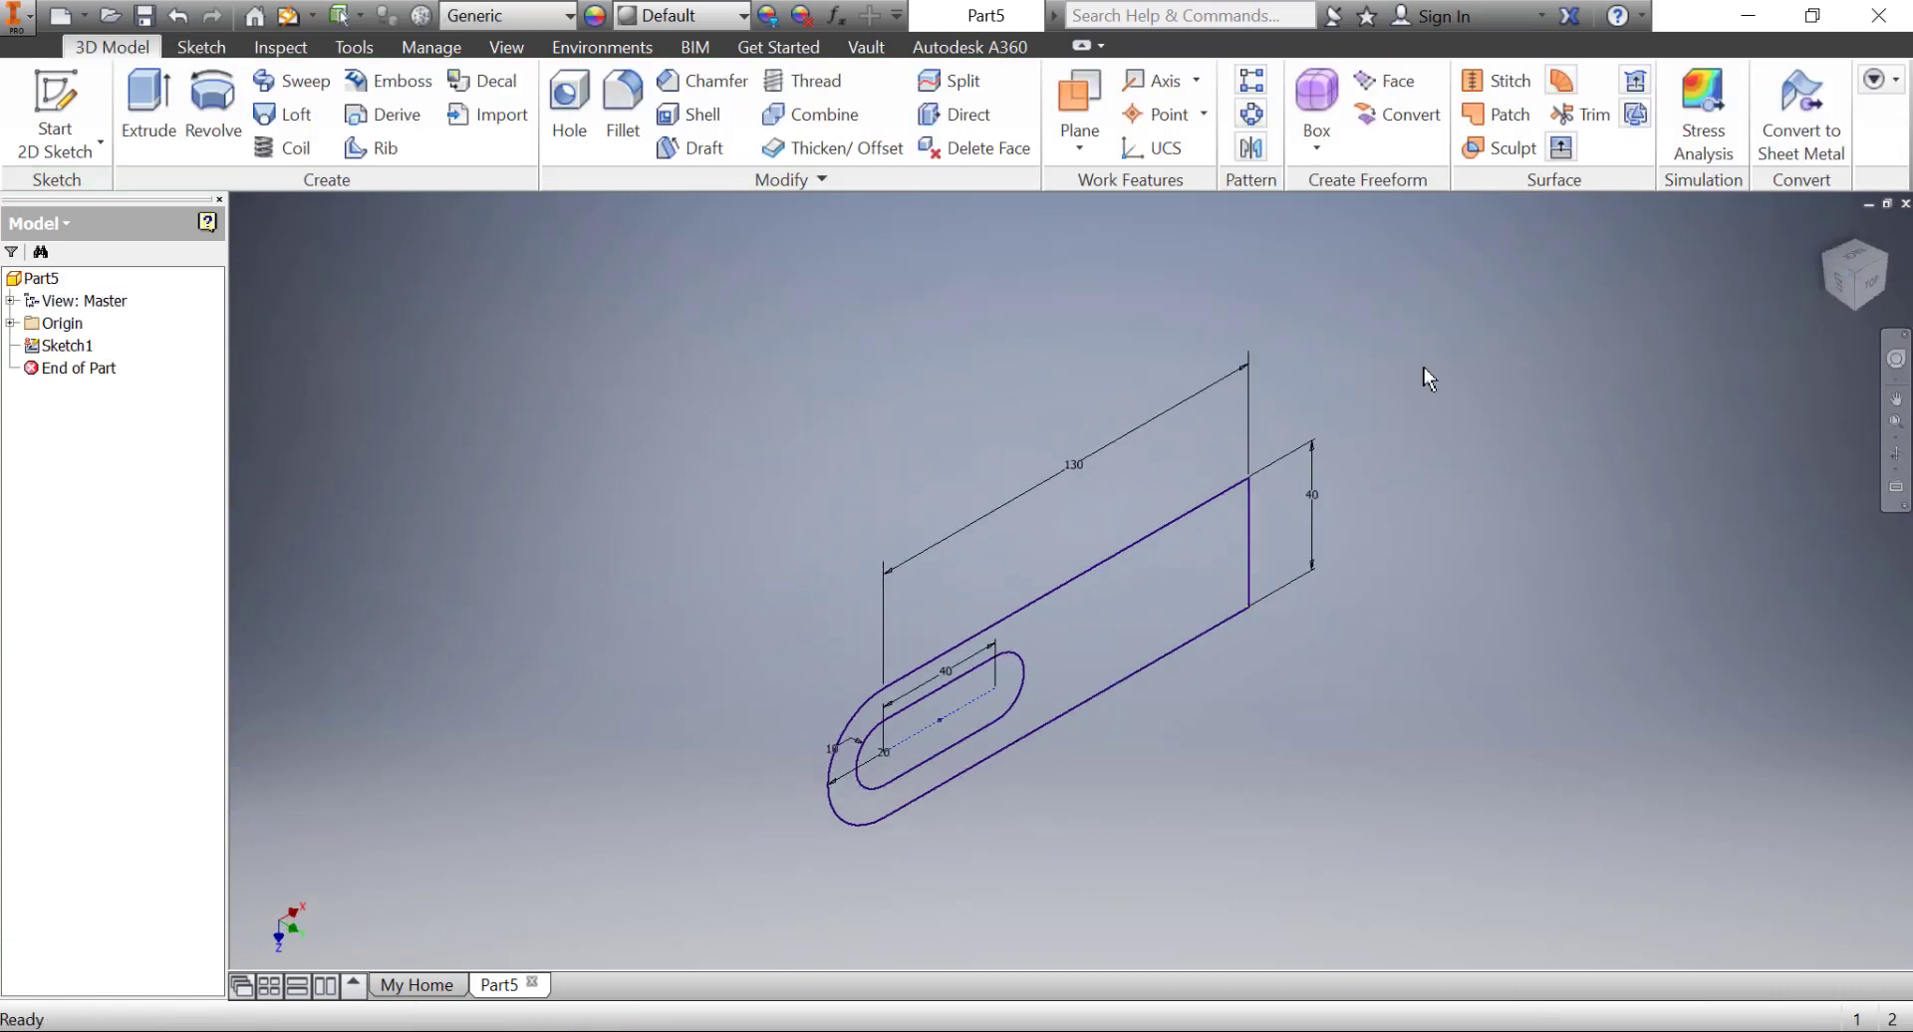
- Extrude the plate profile around the slot upward by 10 mm as a new solid, leaving the slot open
click(148, 105)
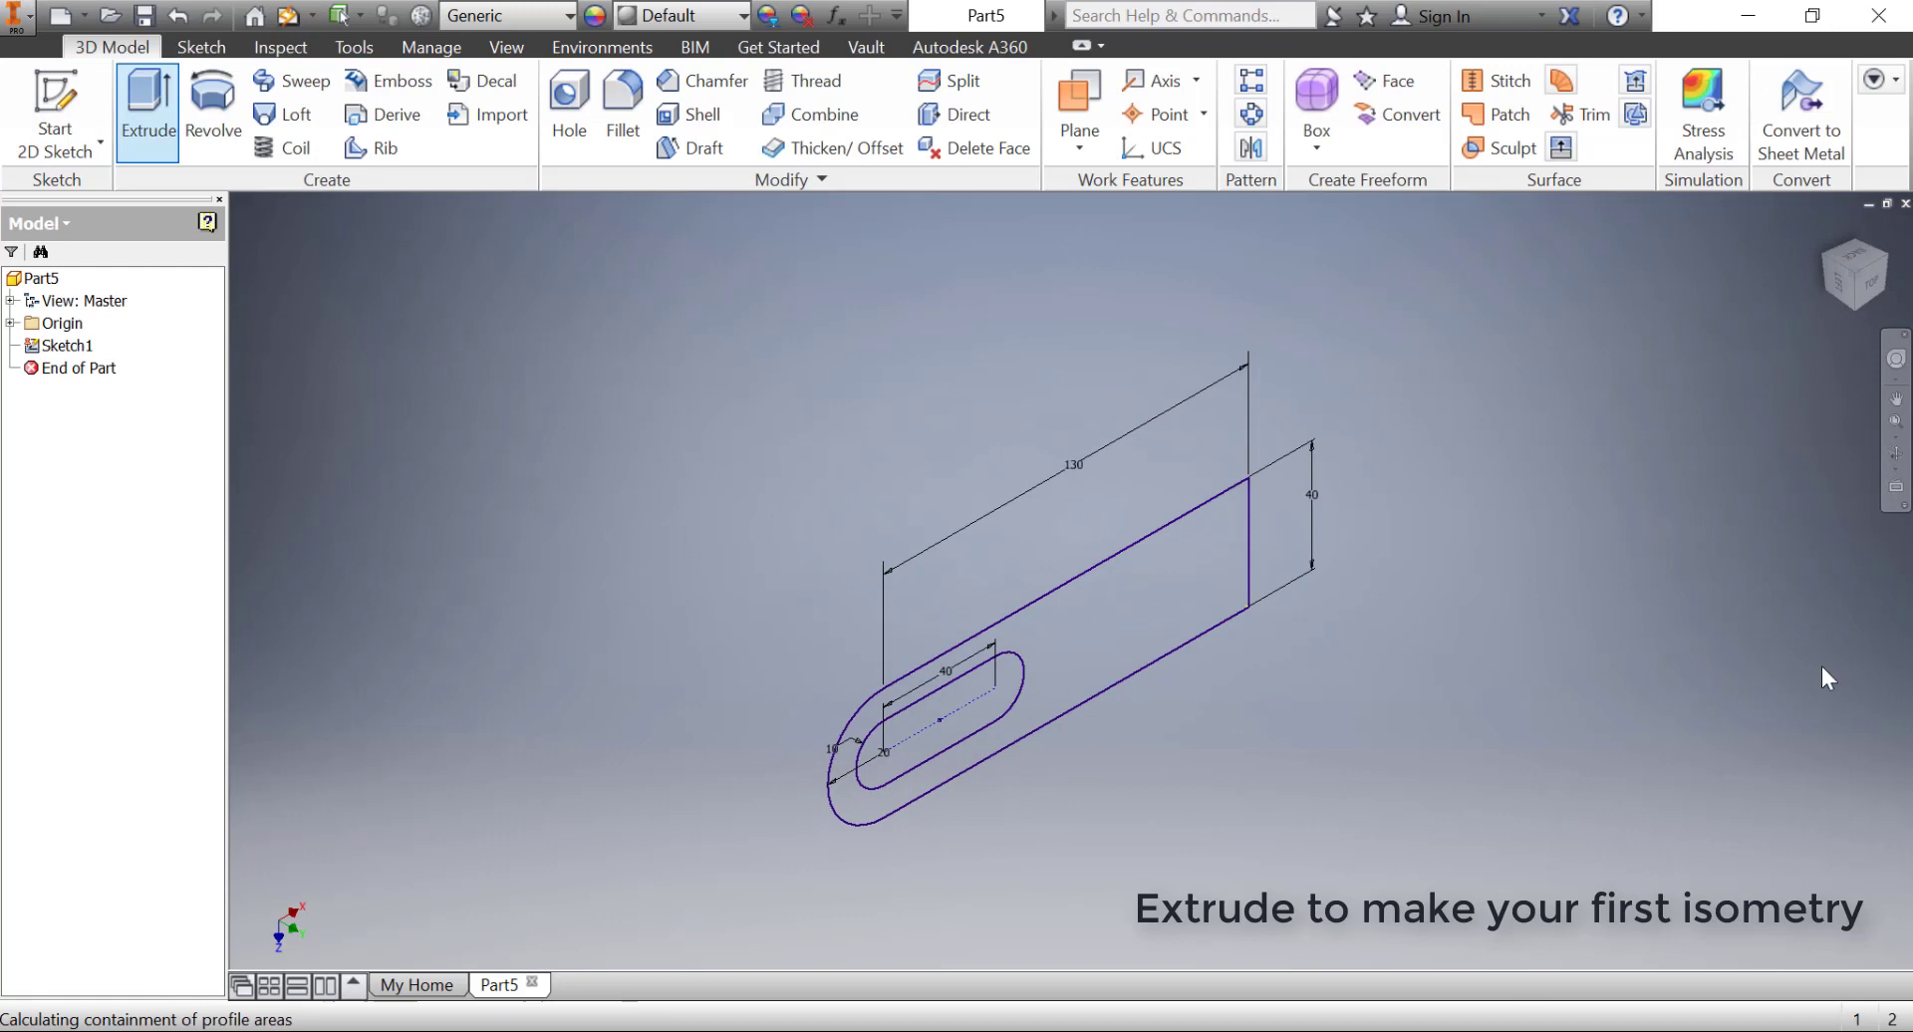
click(1872, 308)
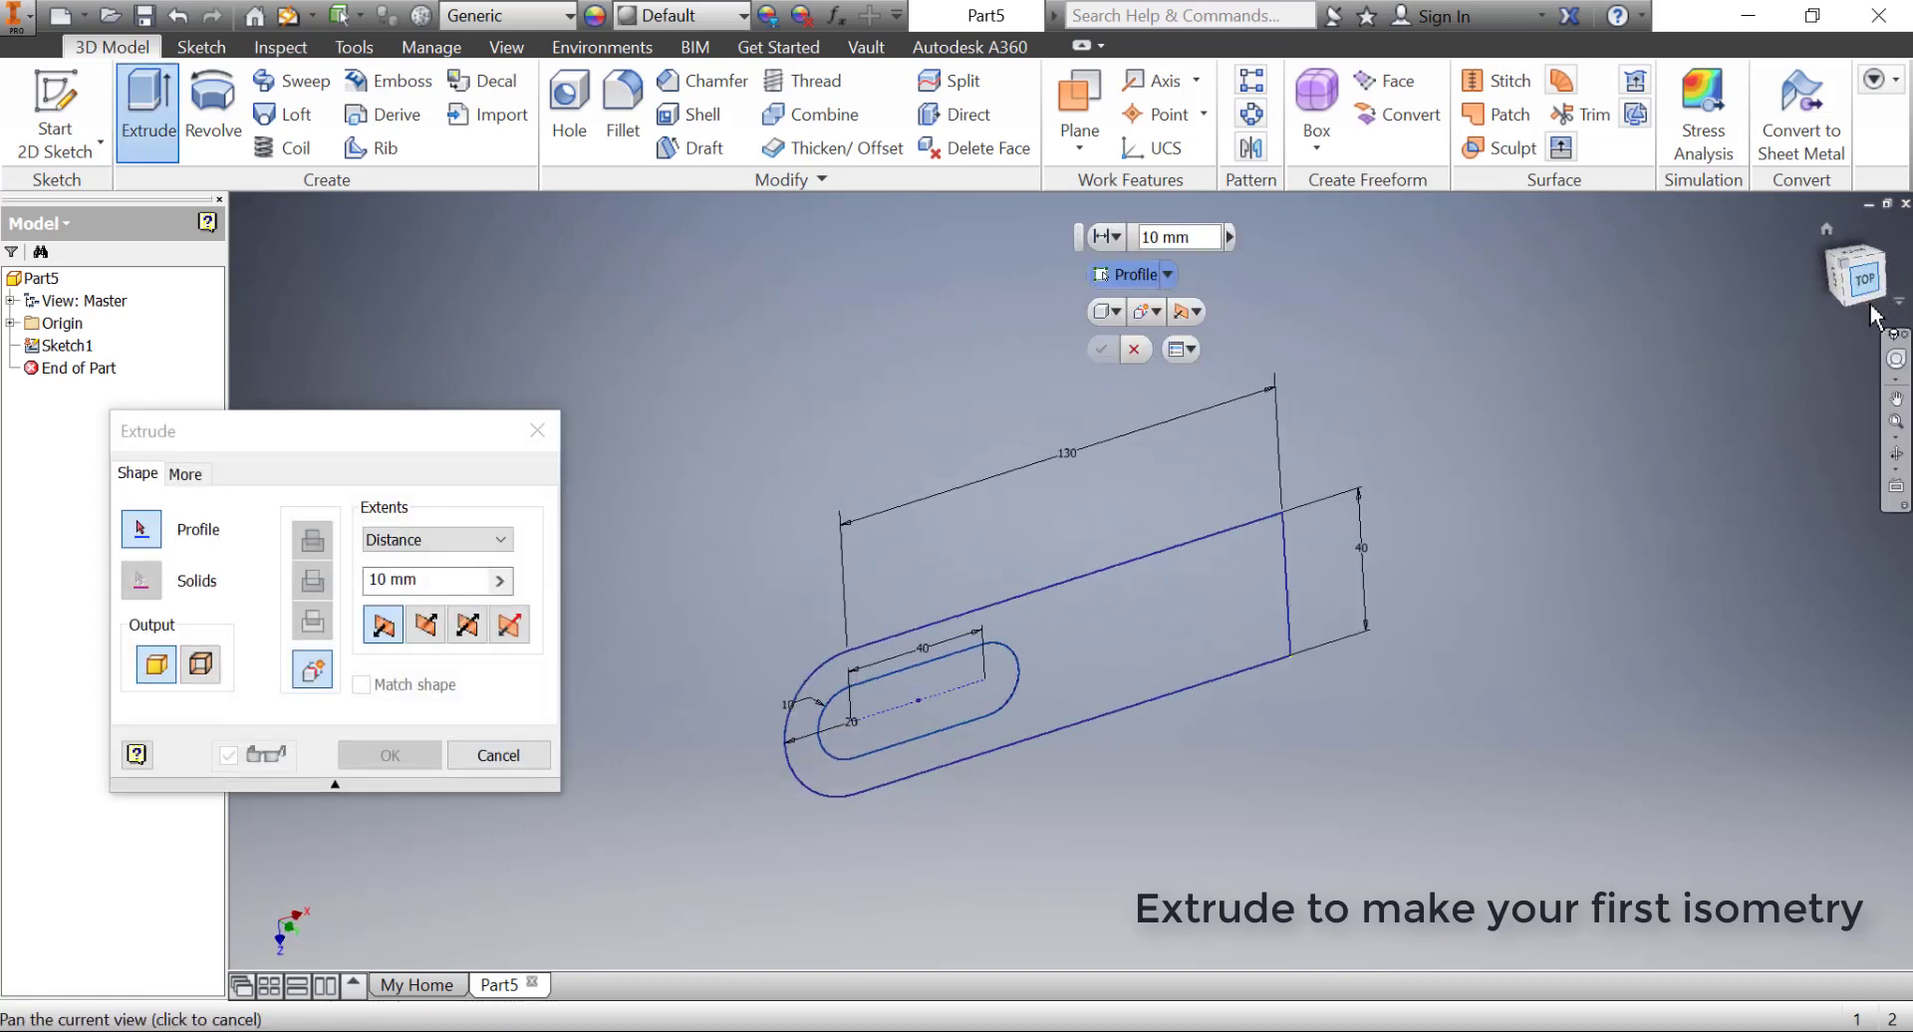
click(1873, 311)
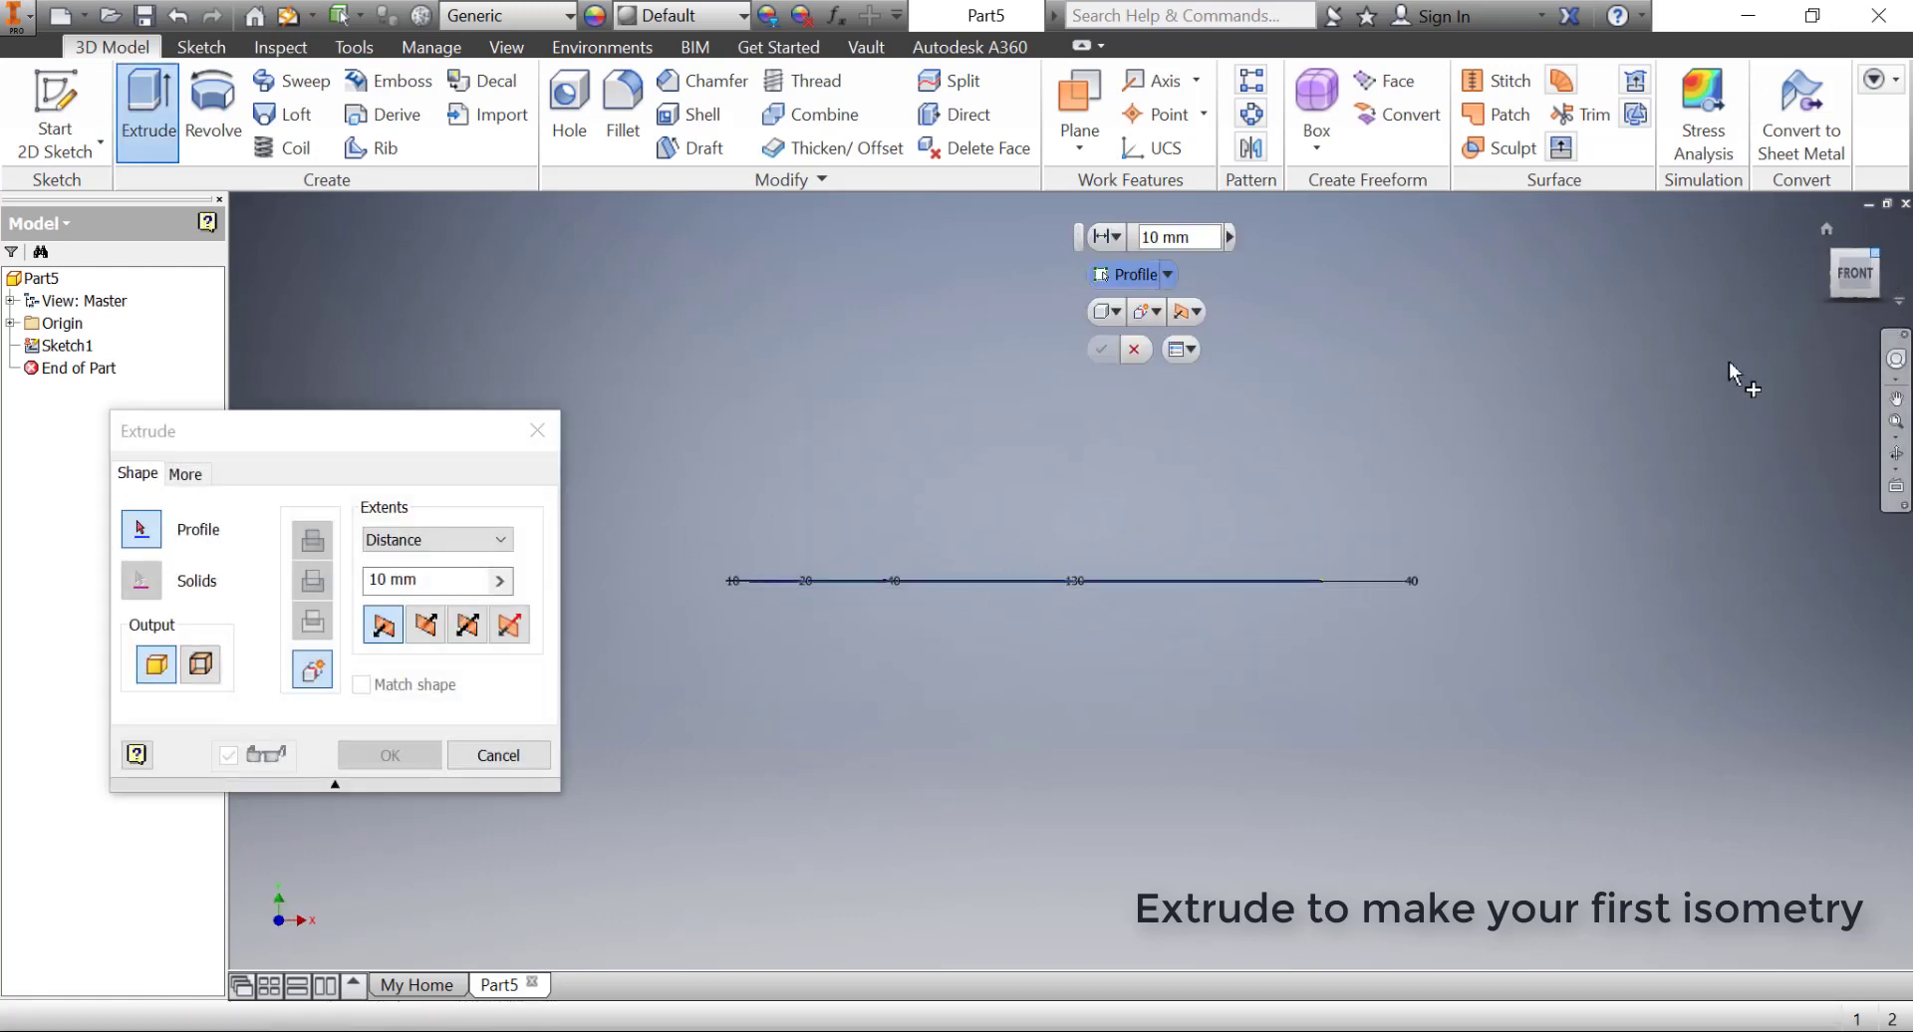
key(F6)
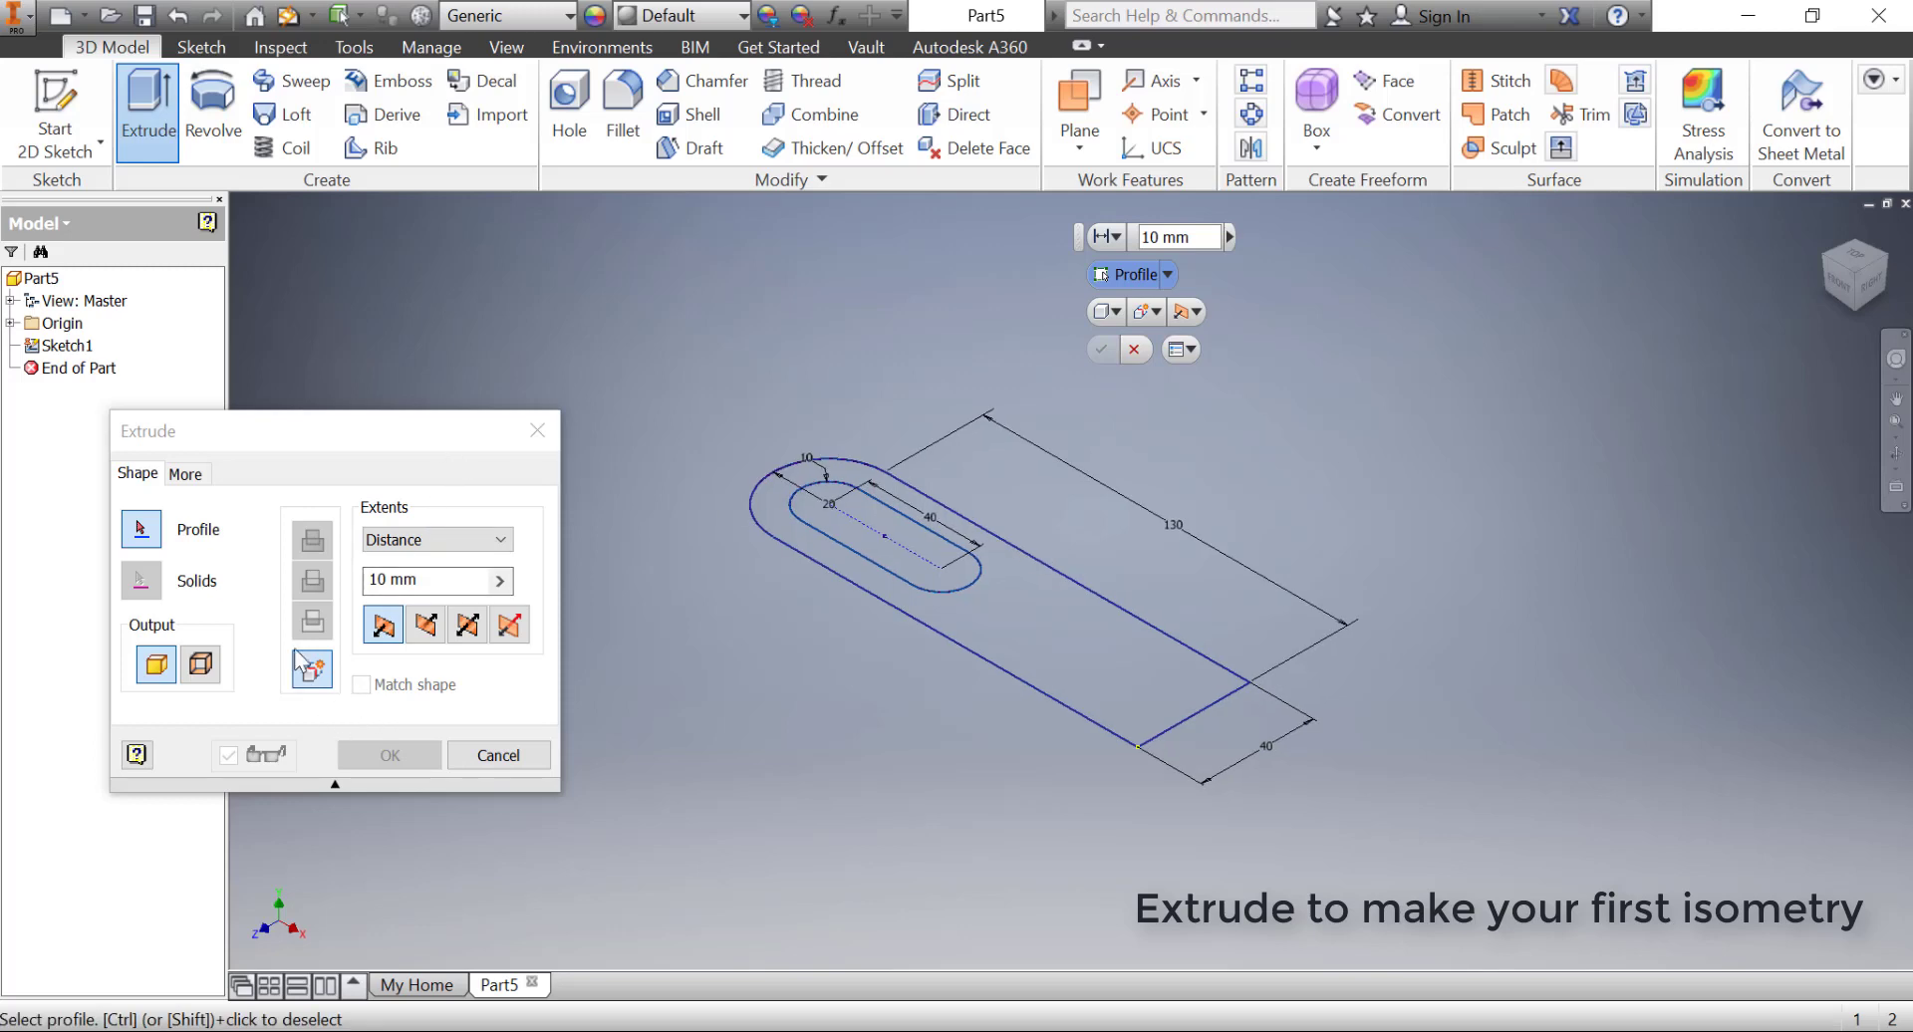
click(1106, 679)
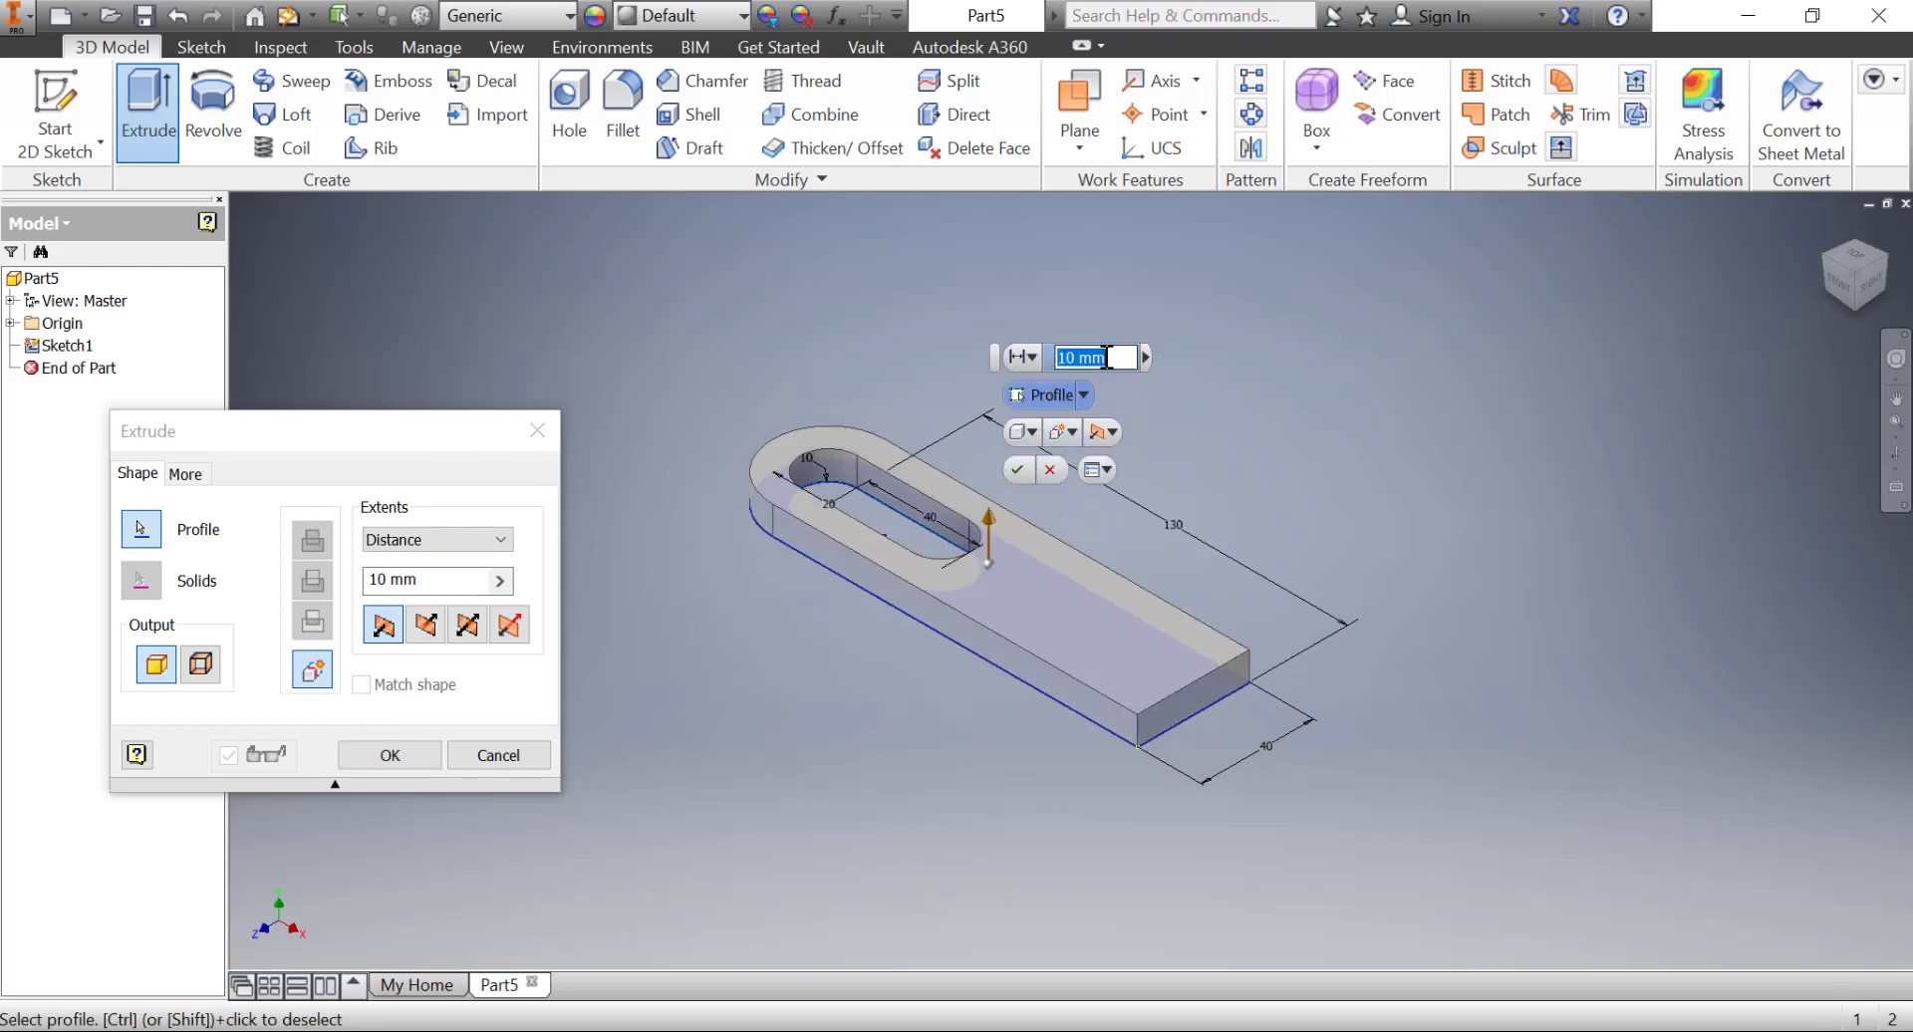
key(Return)
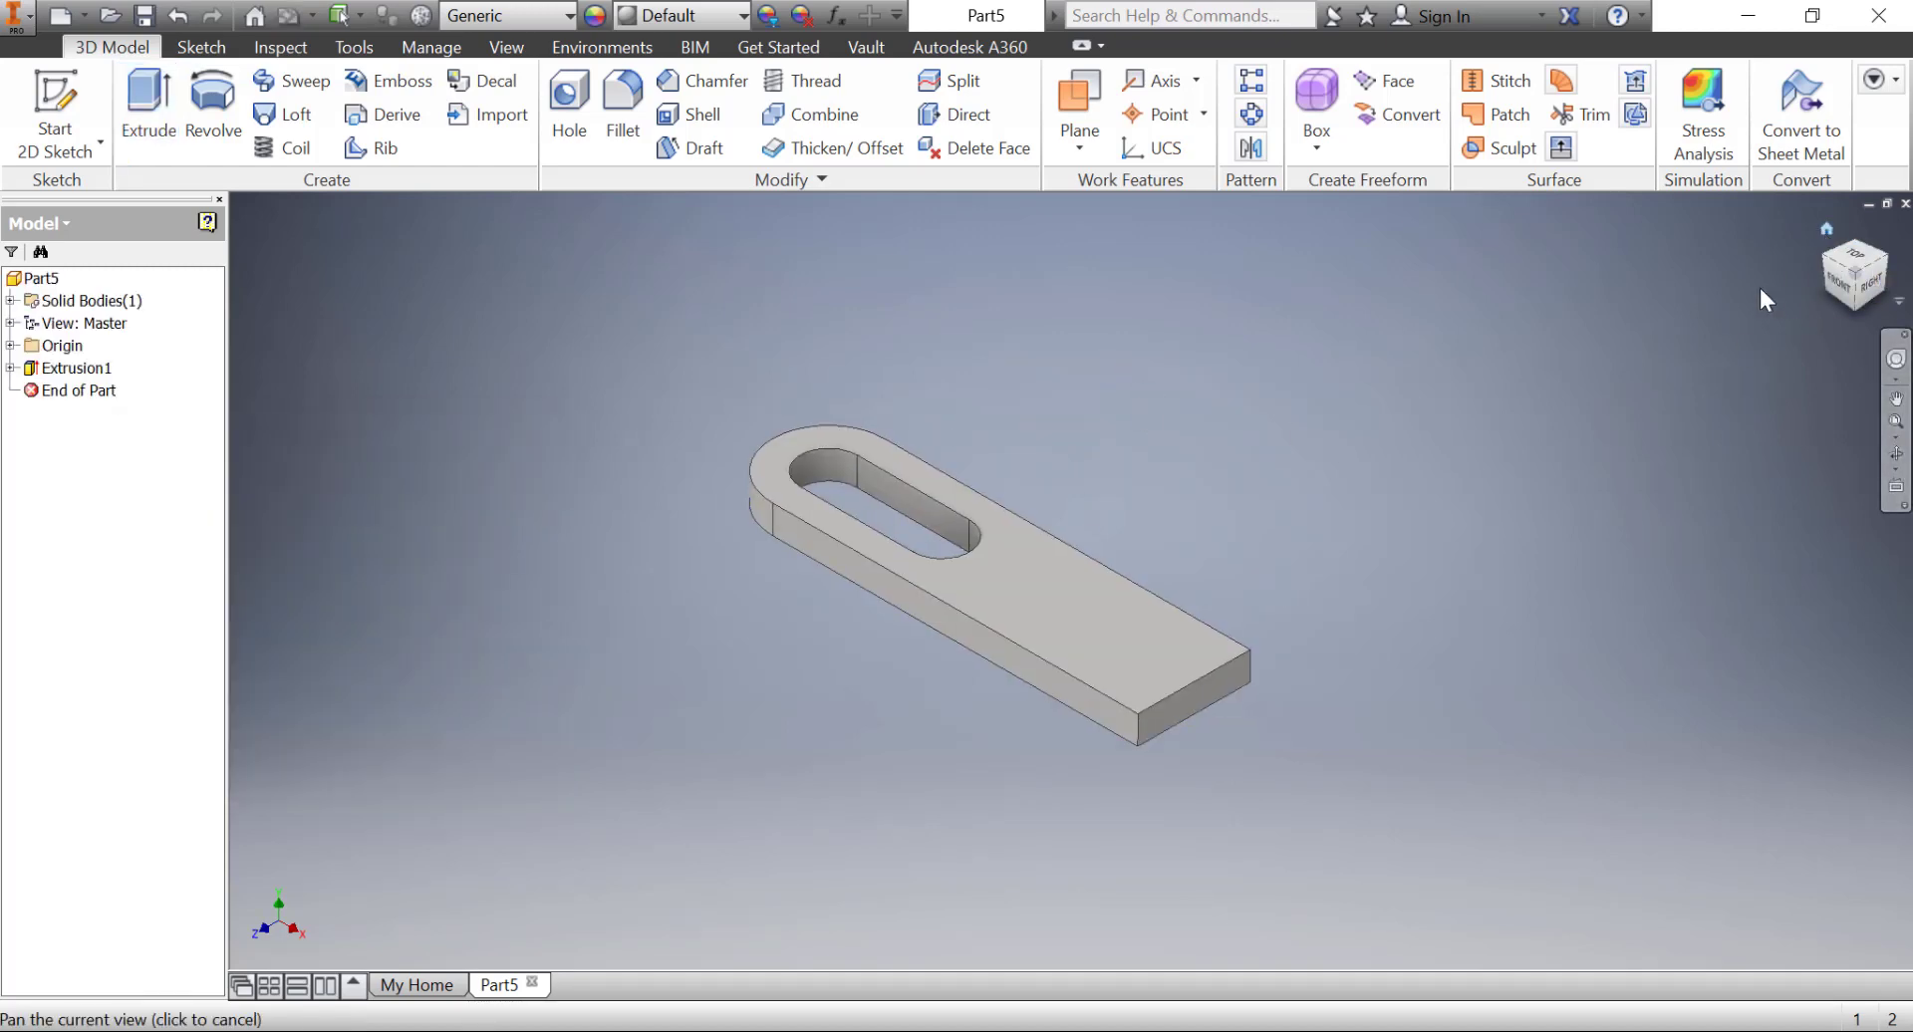
- Start a new 2D sketch on the plate's top face
shift+middle_drag(1760, 284, 1216, 449)
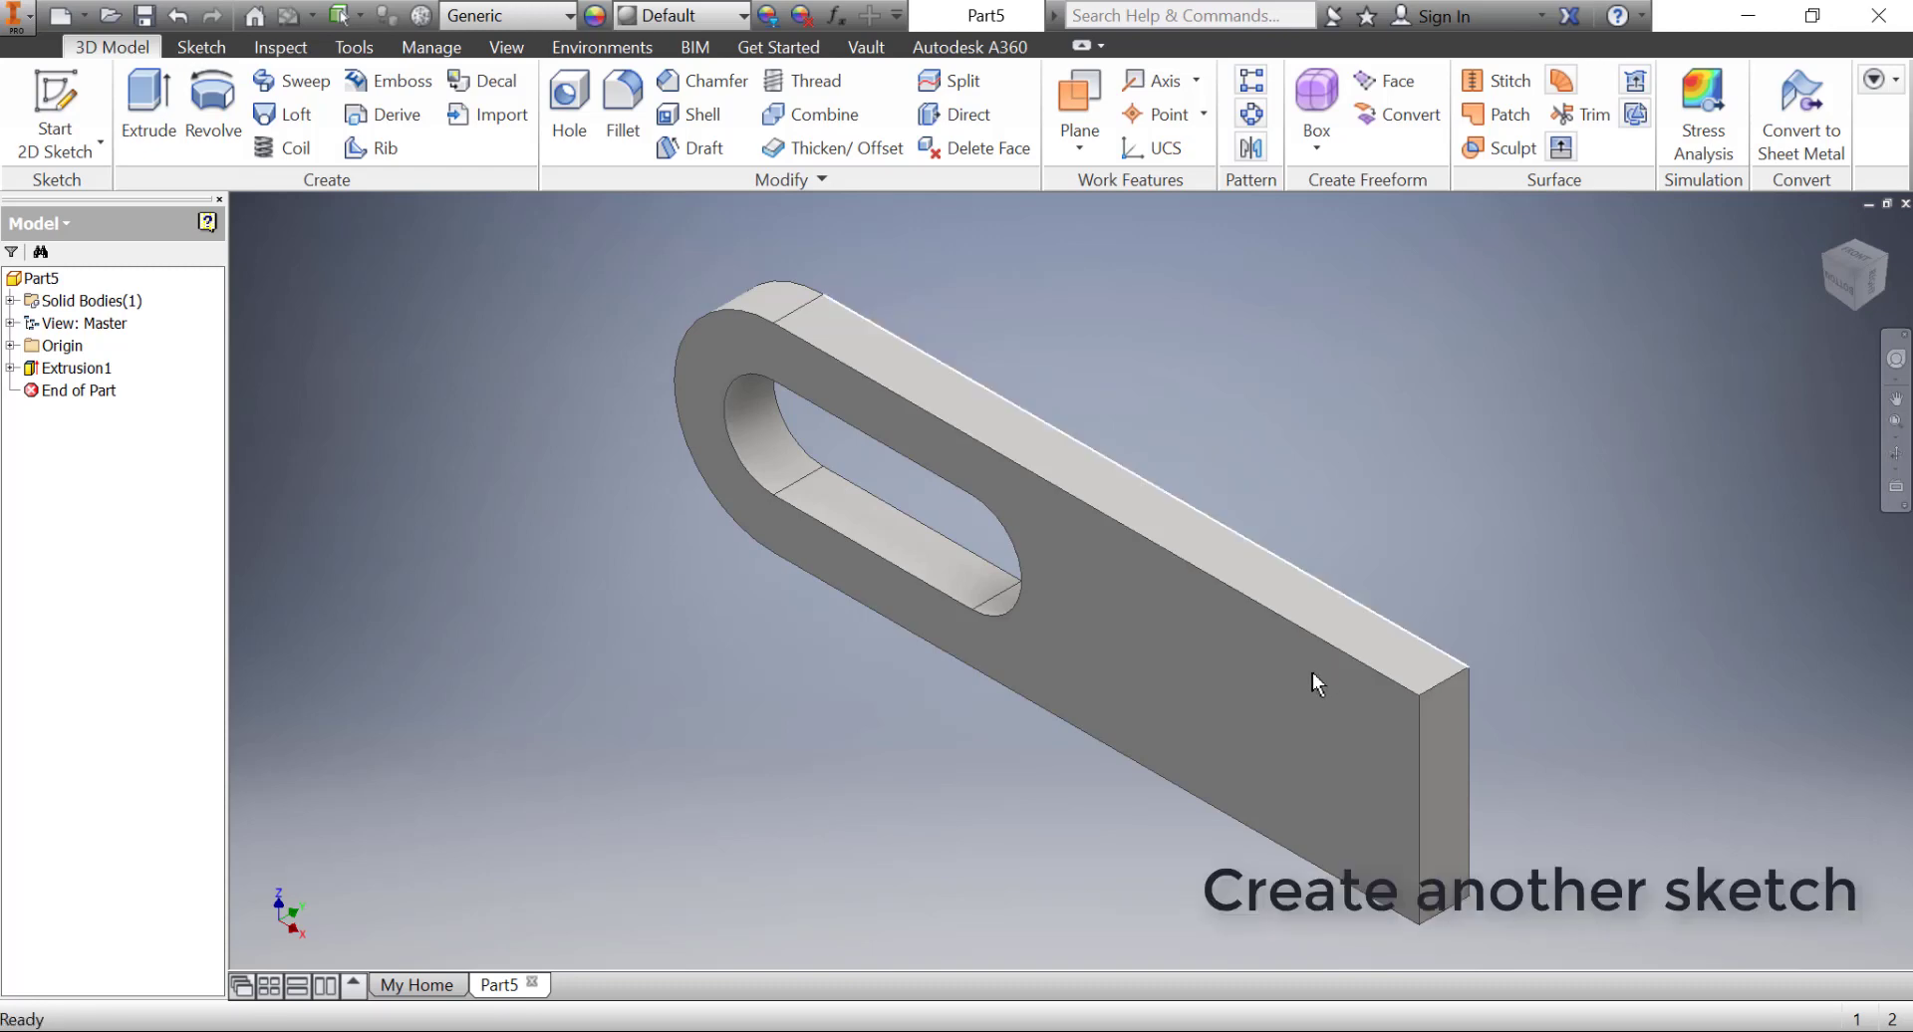
click(1145, 601)
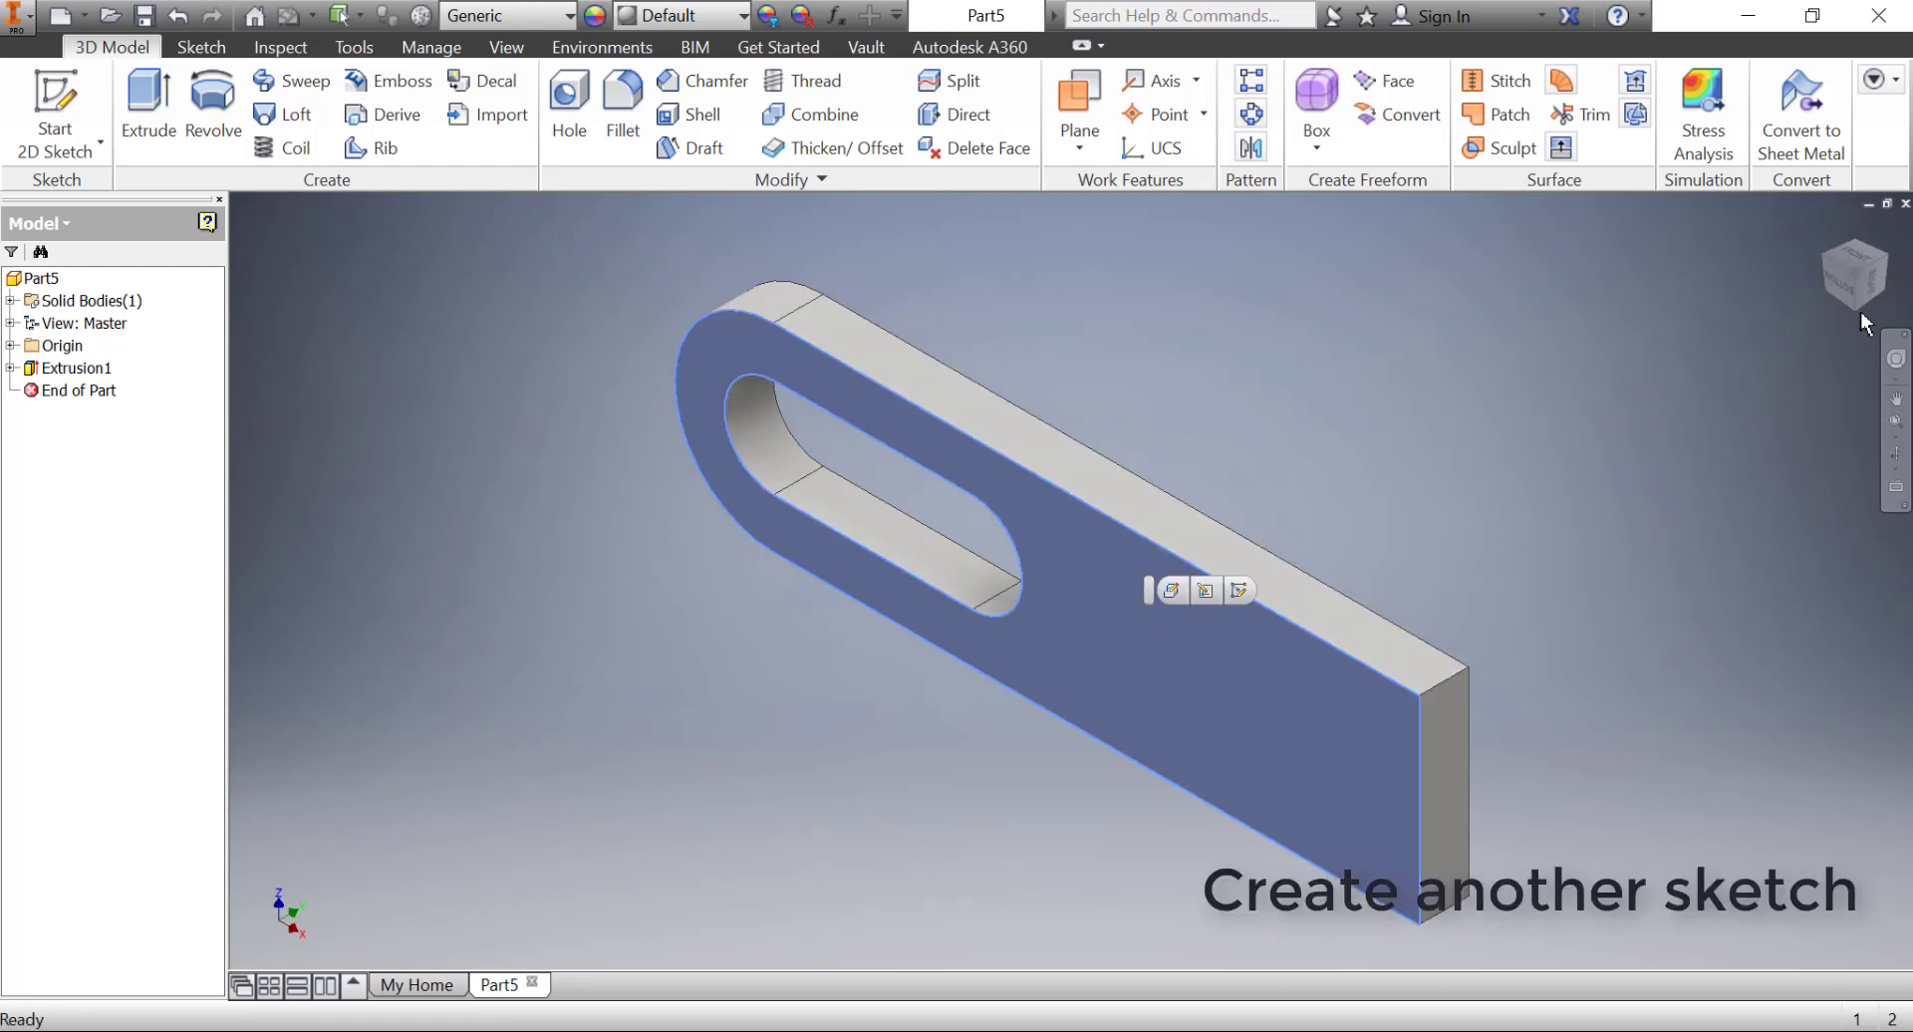
key(Escape)
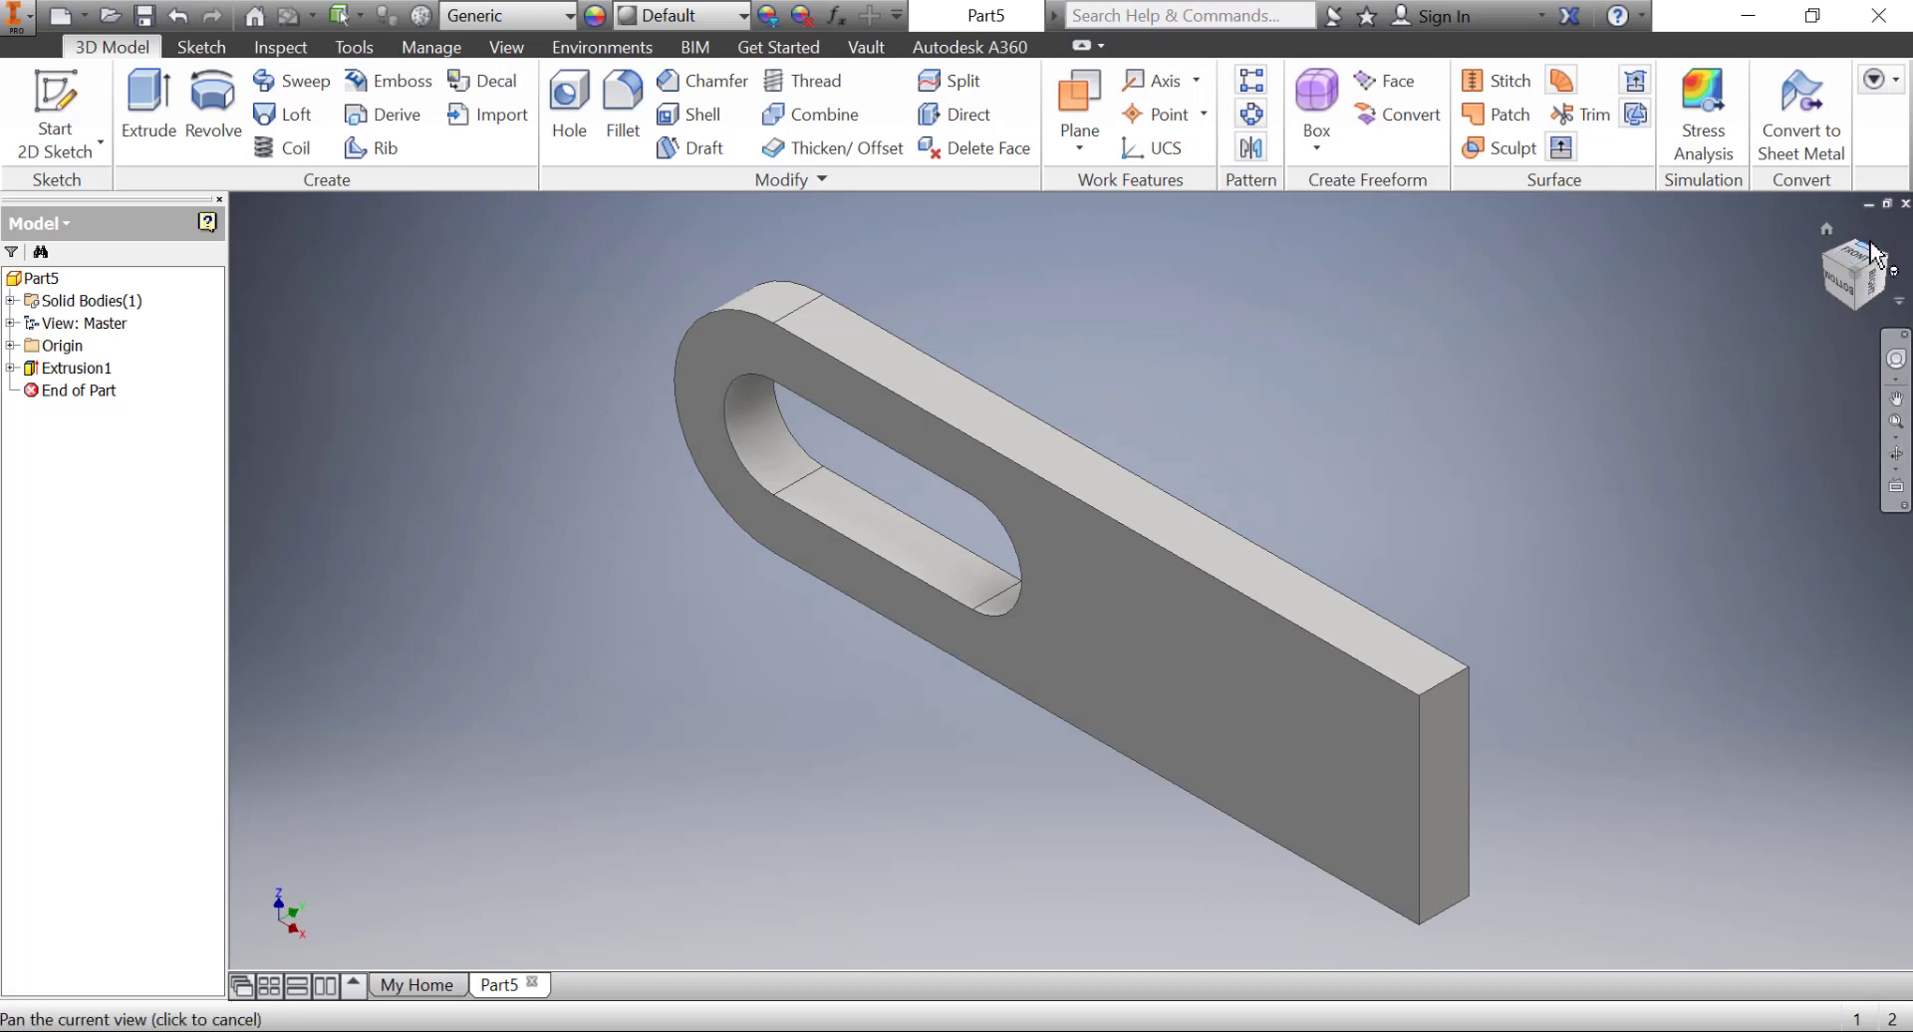
click(1879, 257)
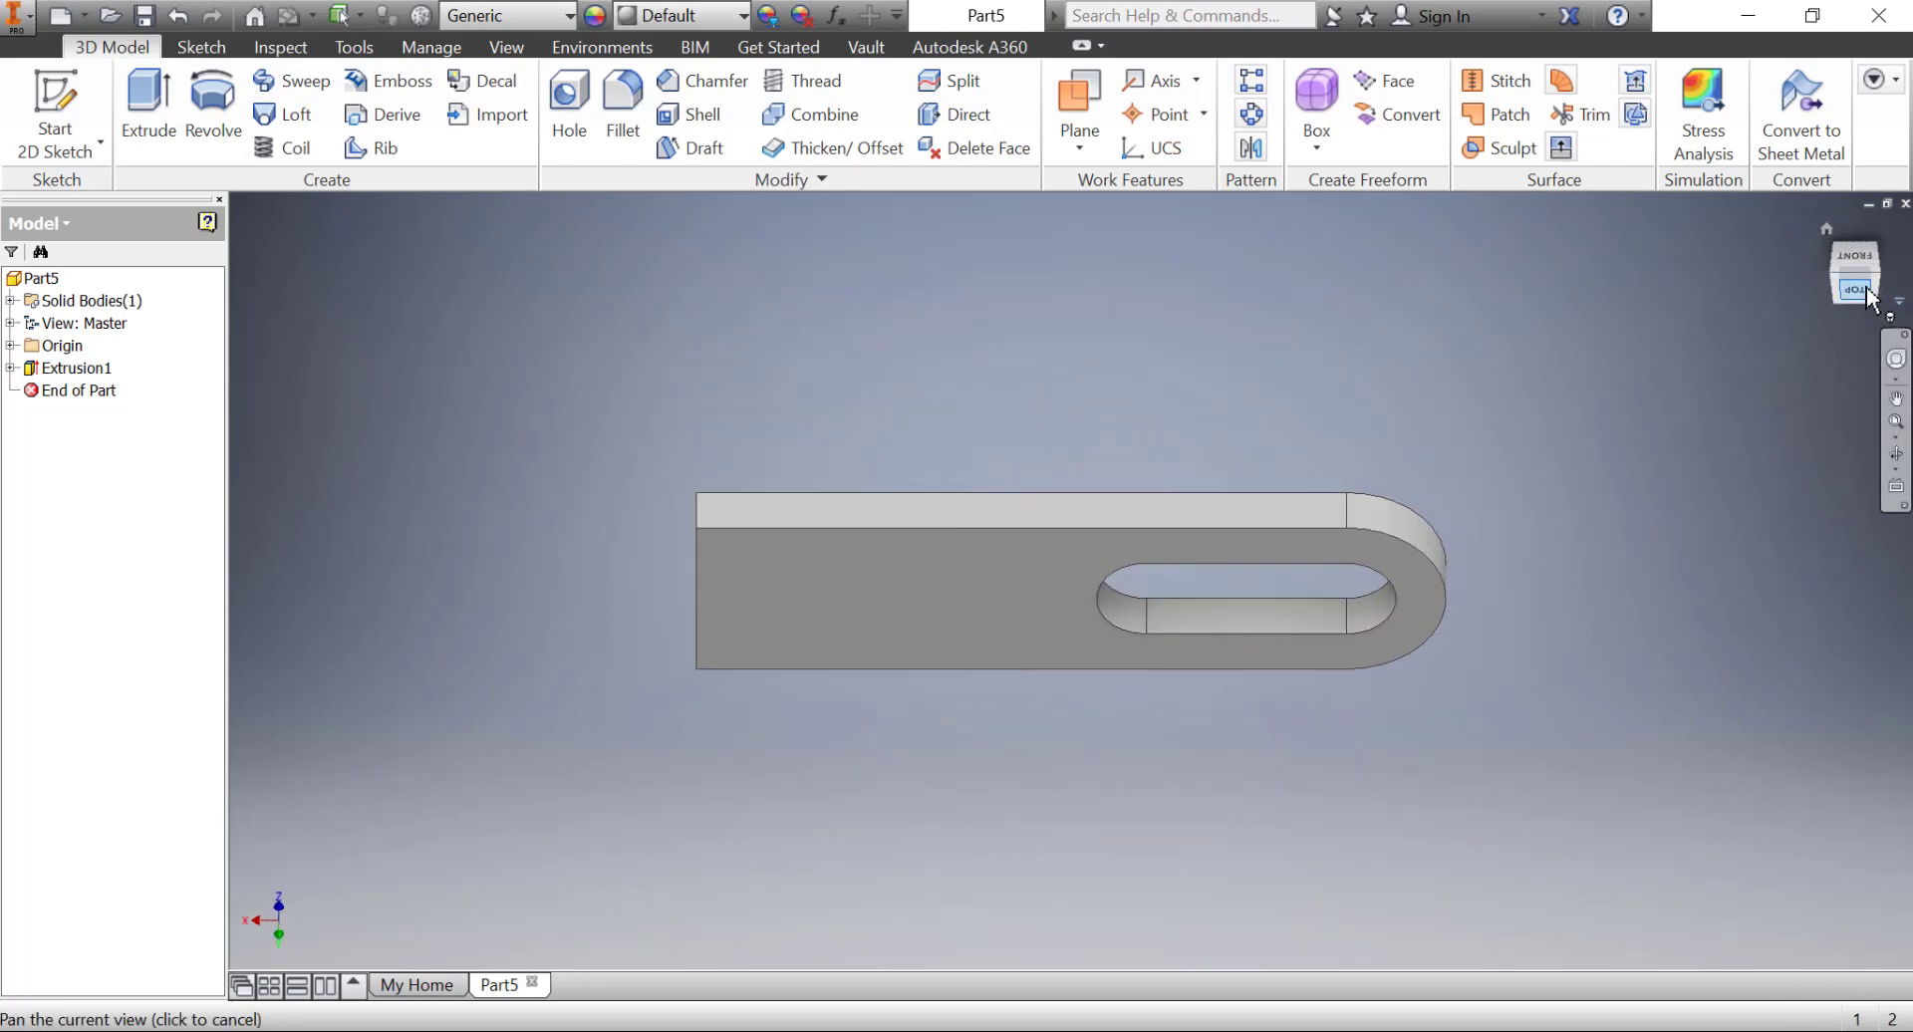
click(1893, 233)
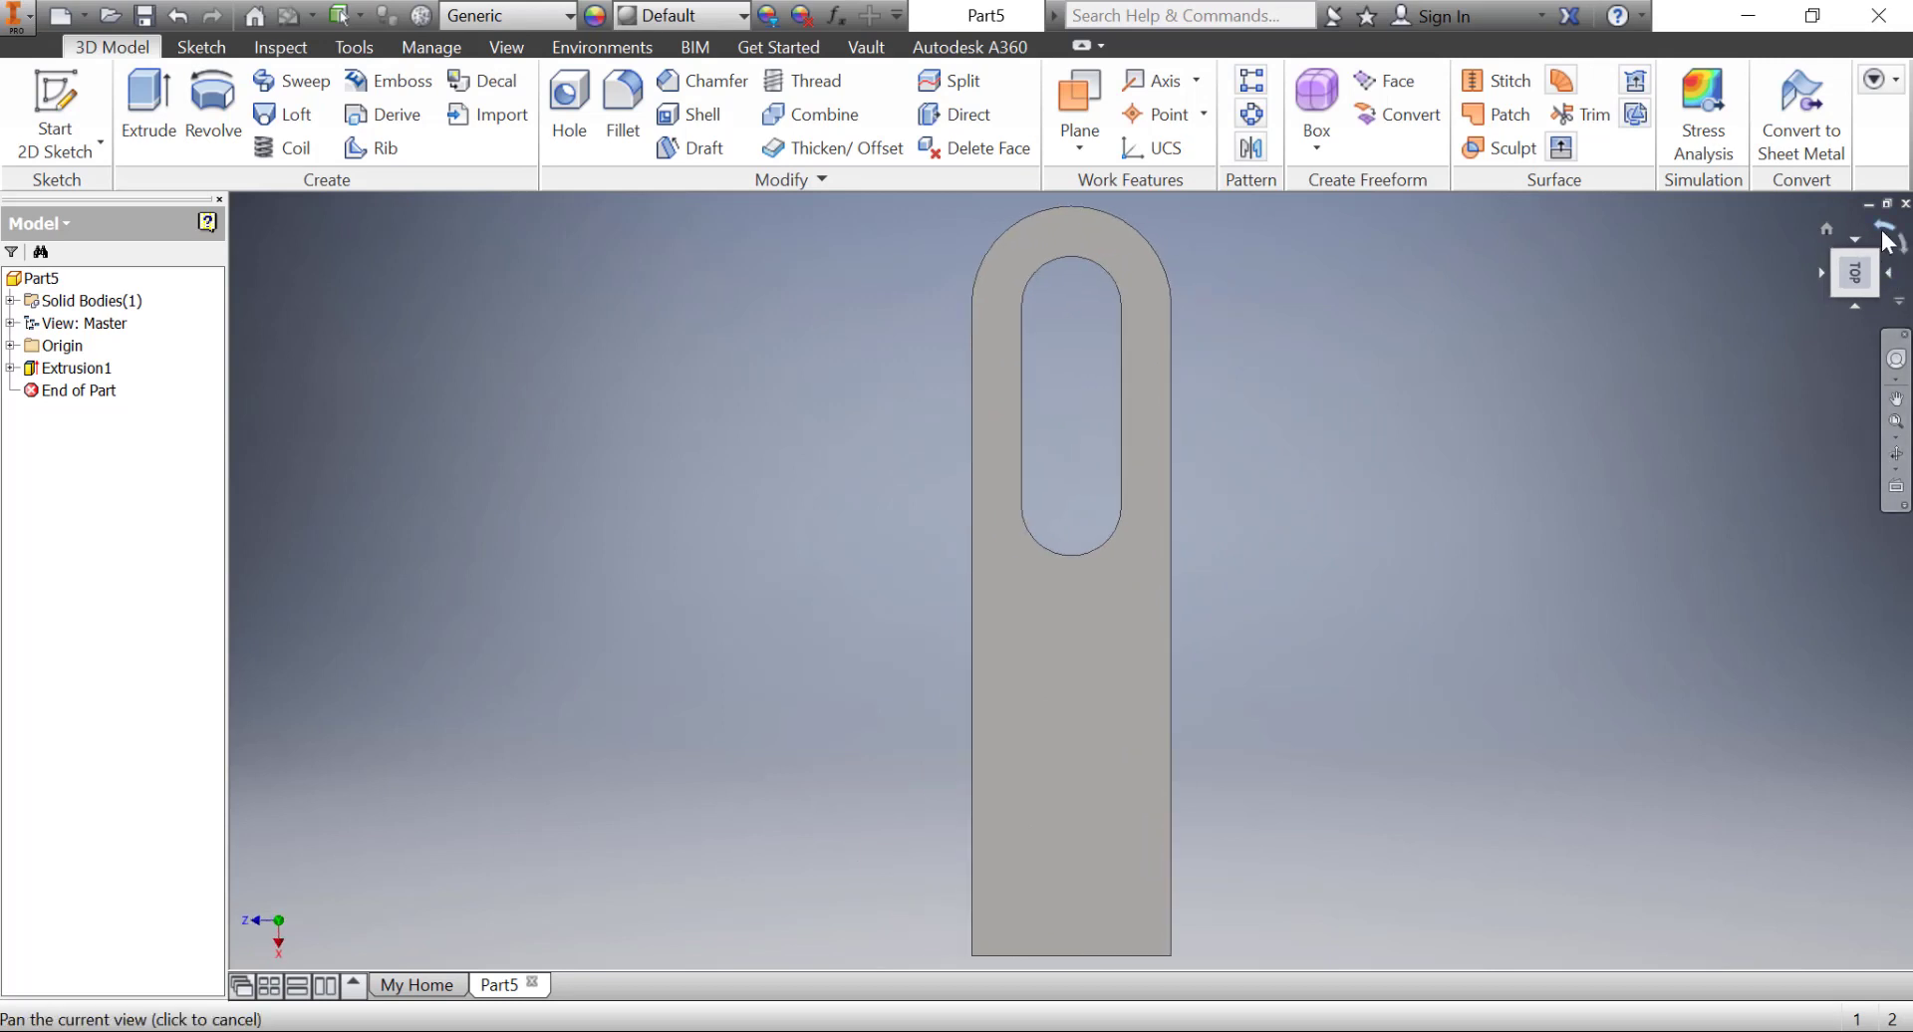
drag(1893, 237, 1062, 657)
click(1148, 610)
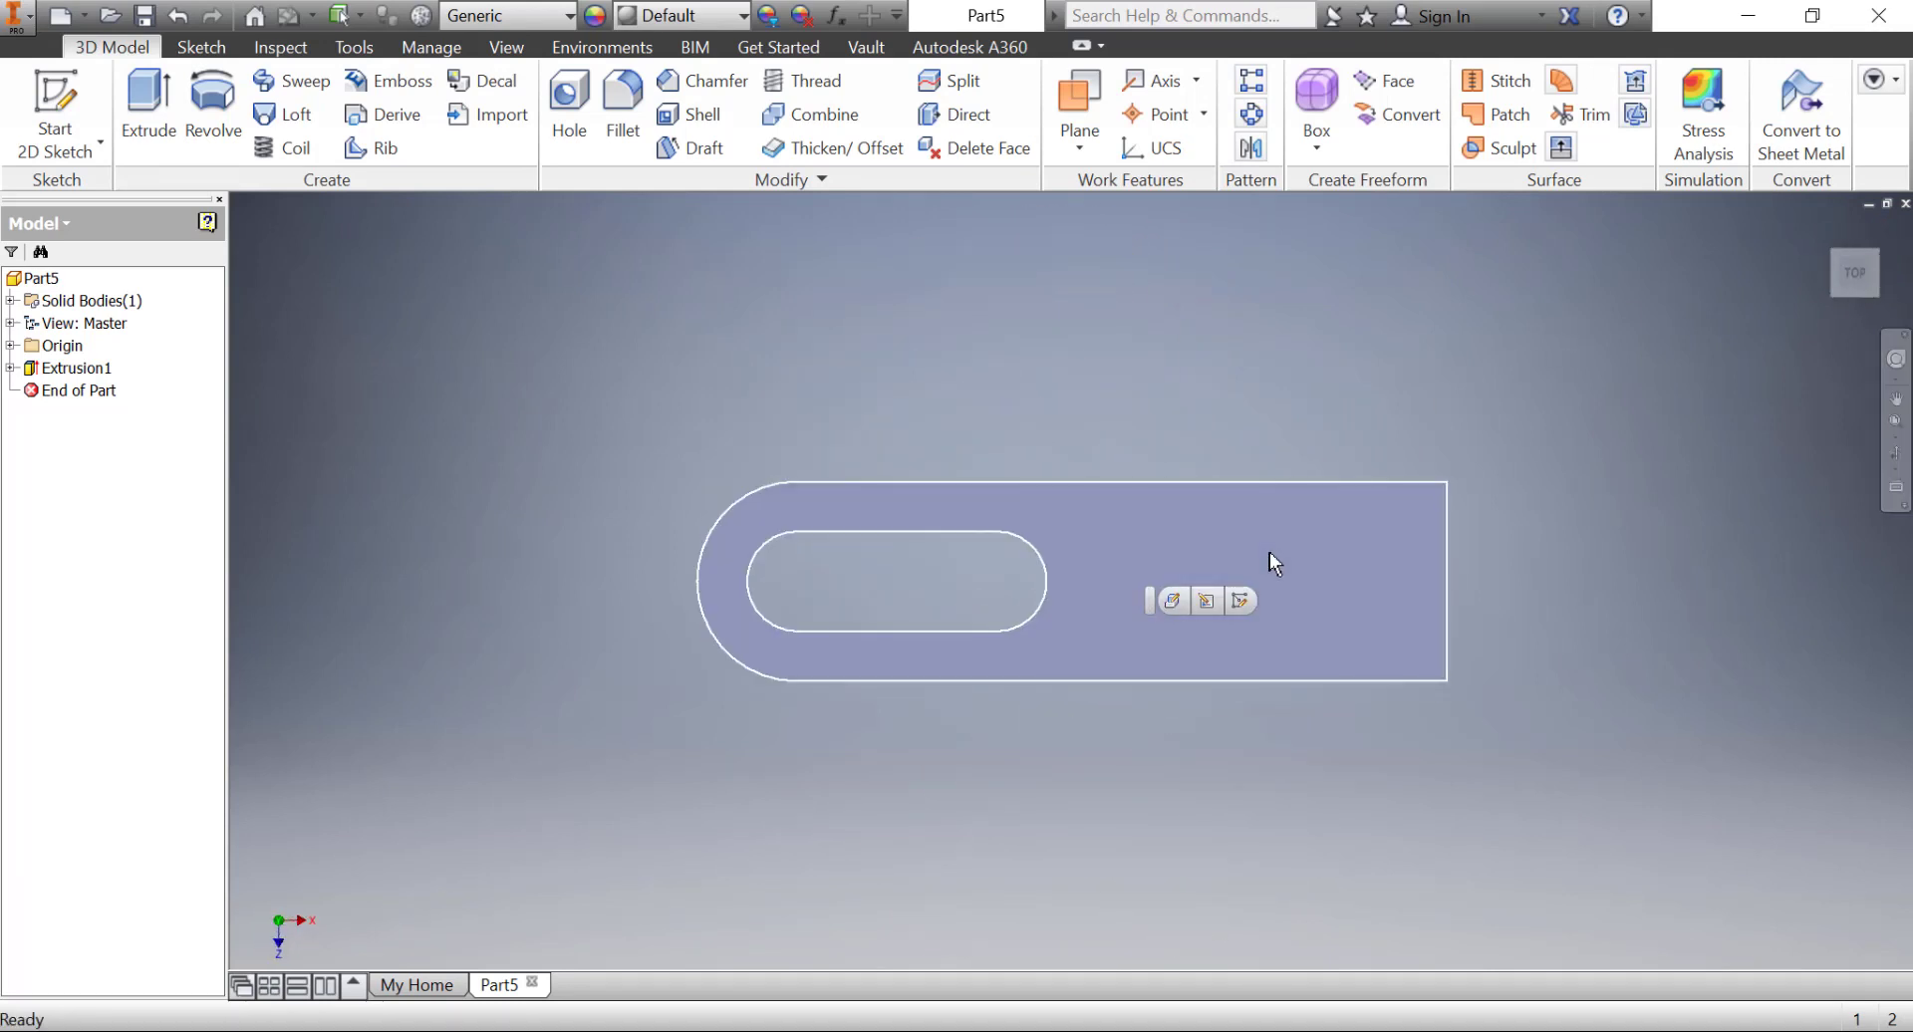
click(883, 423)
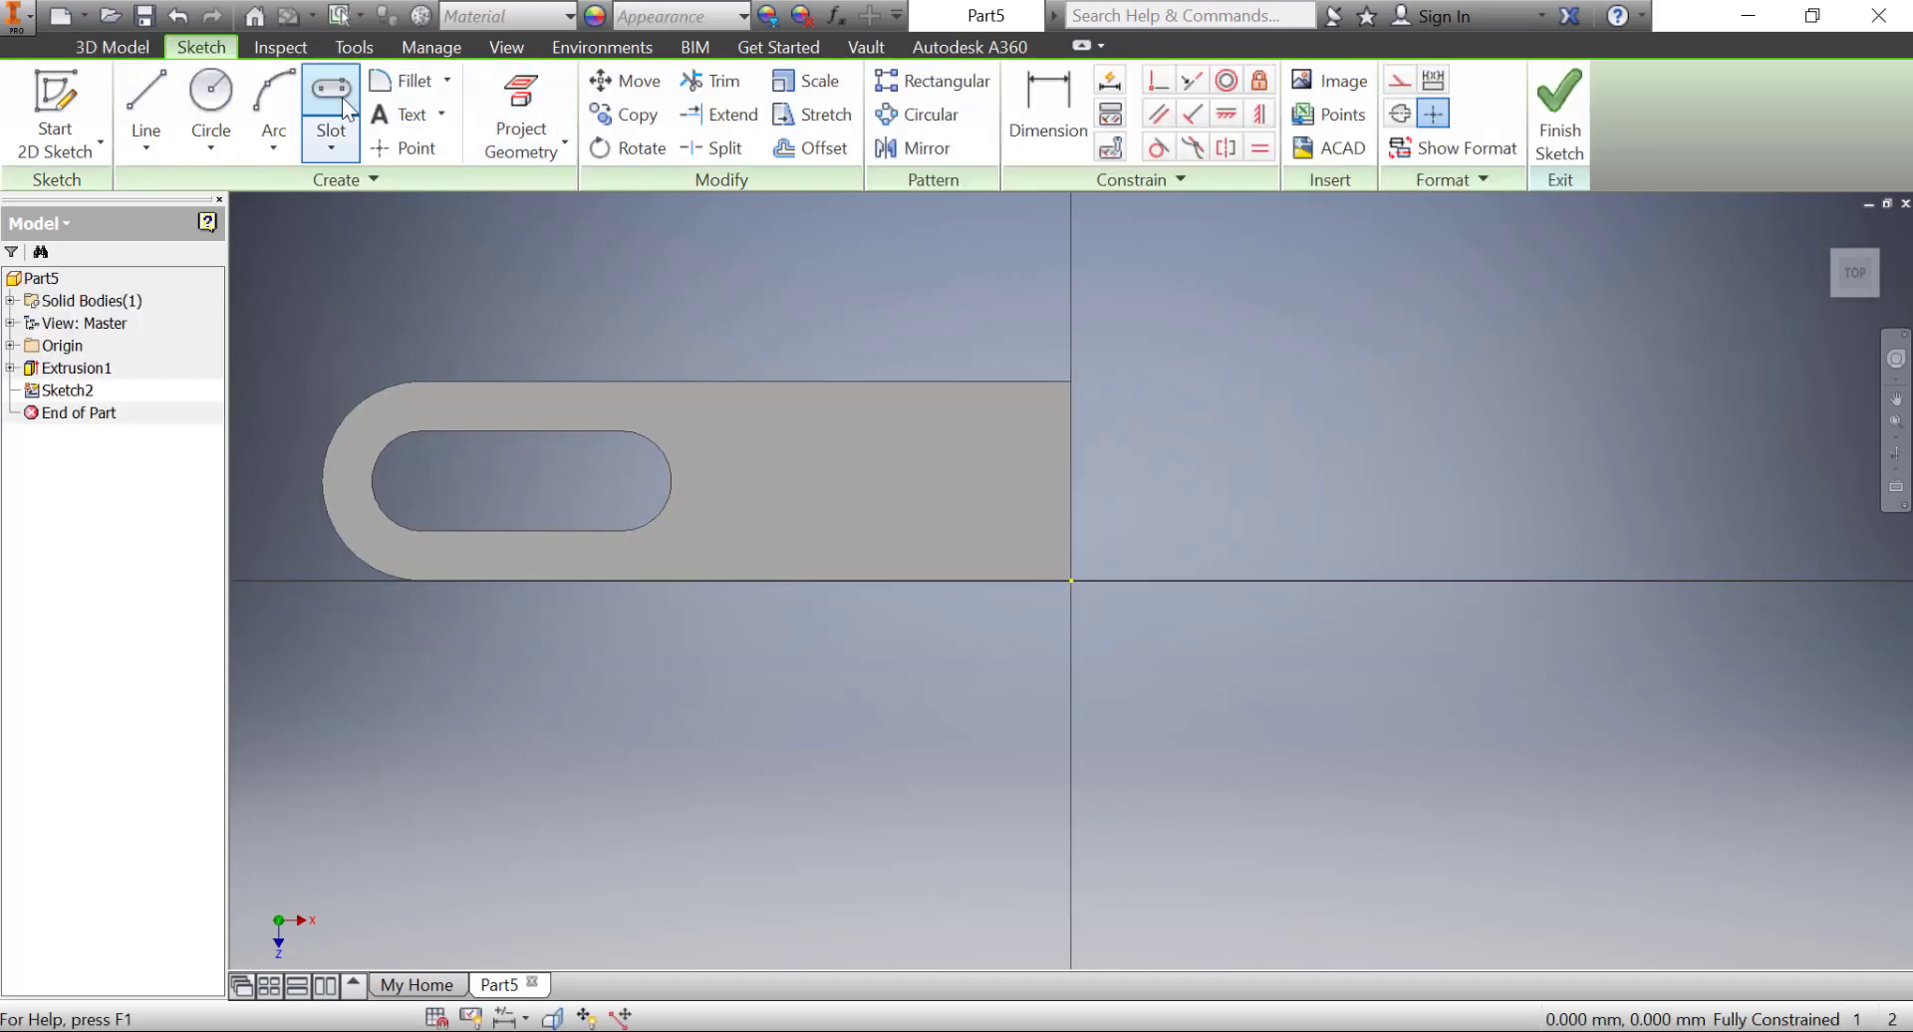
- Sketch a two-point rectangle about 57 mm long from the plate's upper edge to its straight right edge
click(341, 147)
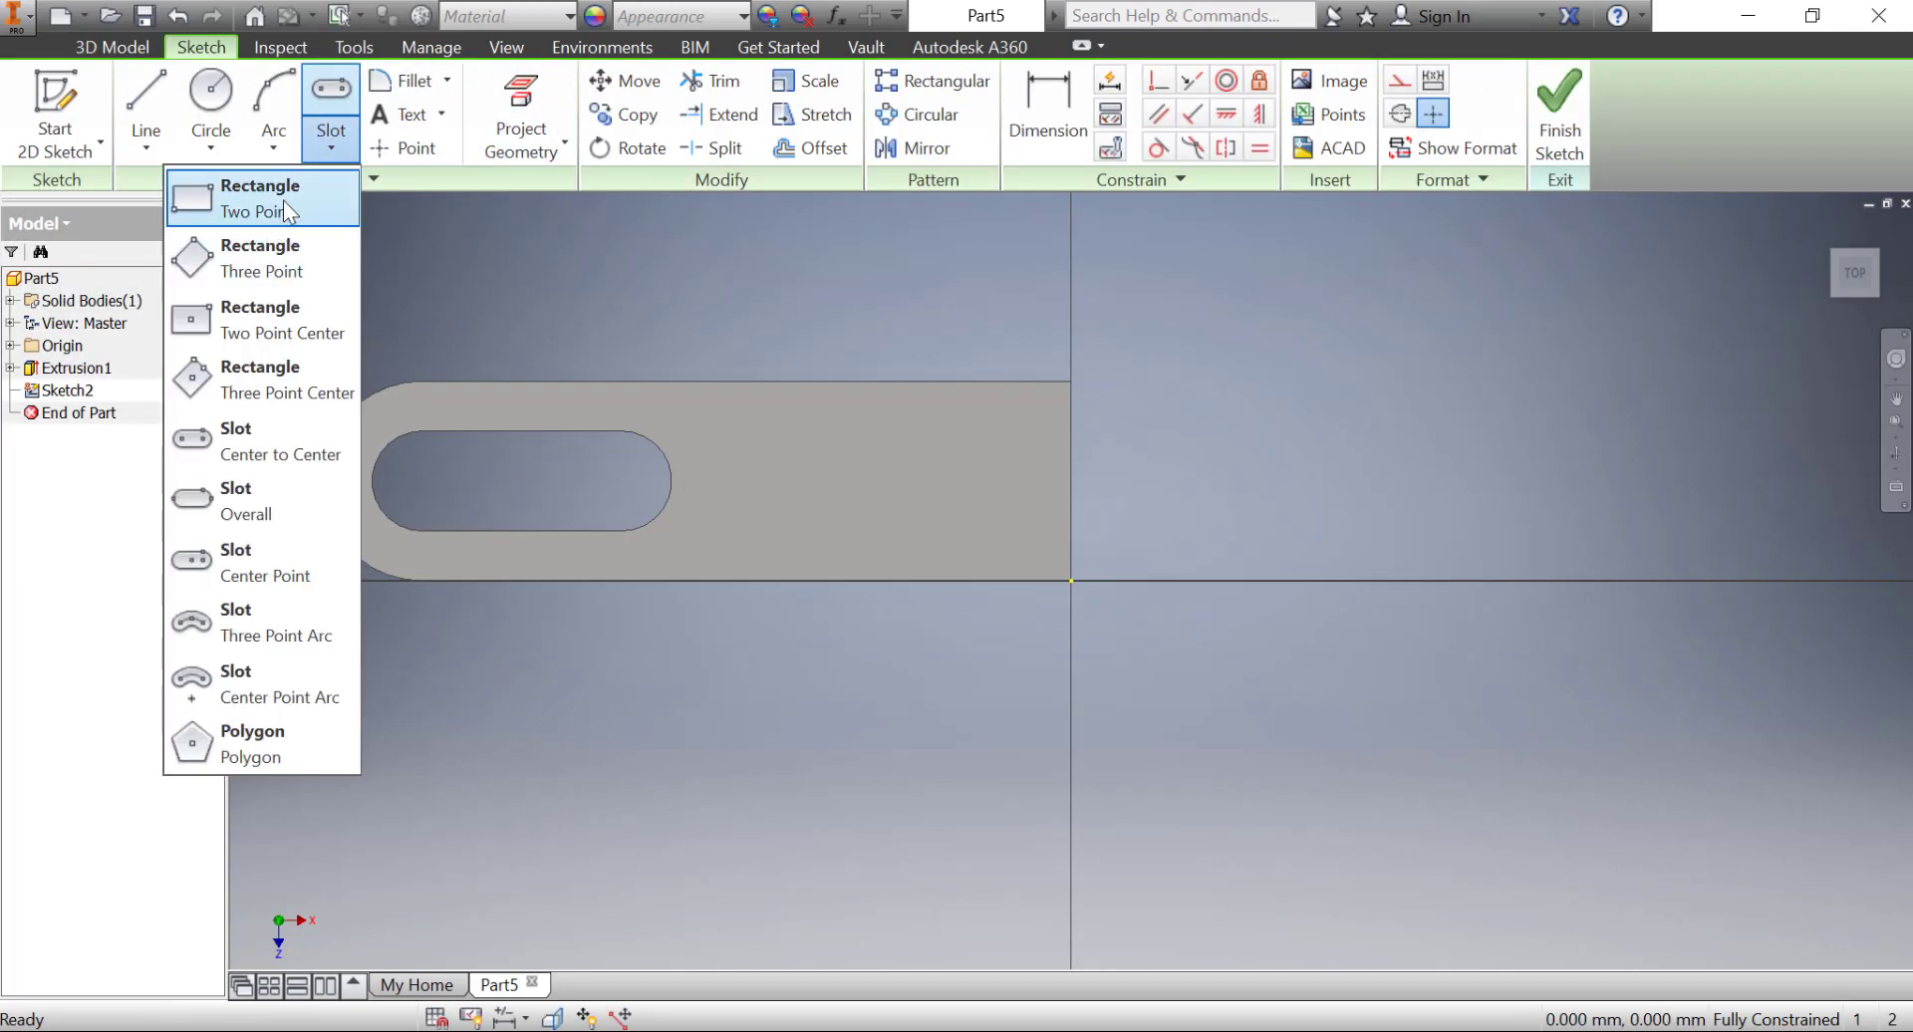
click(283, 204)
click(788, 383)
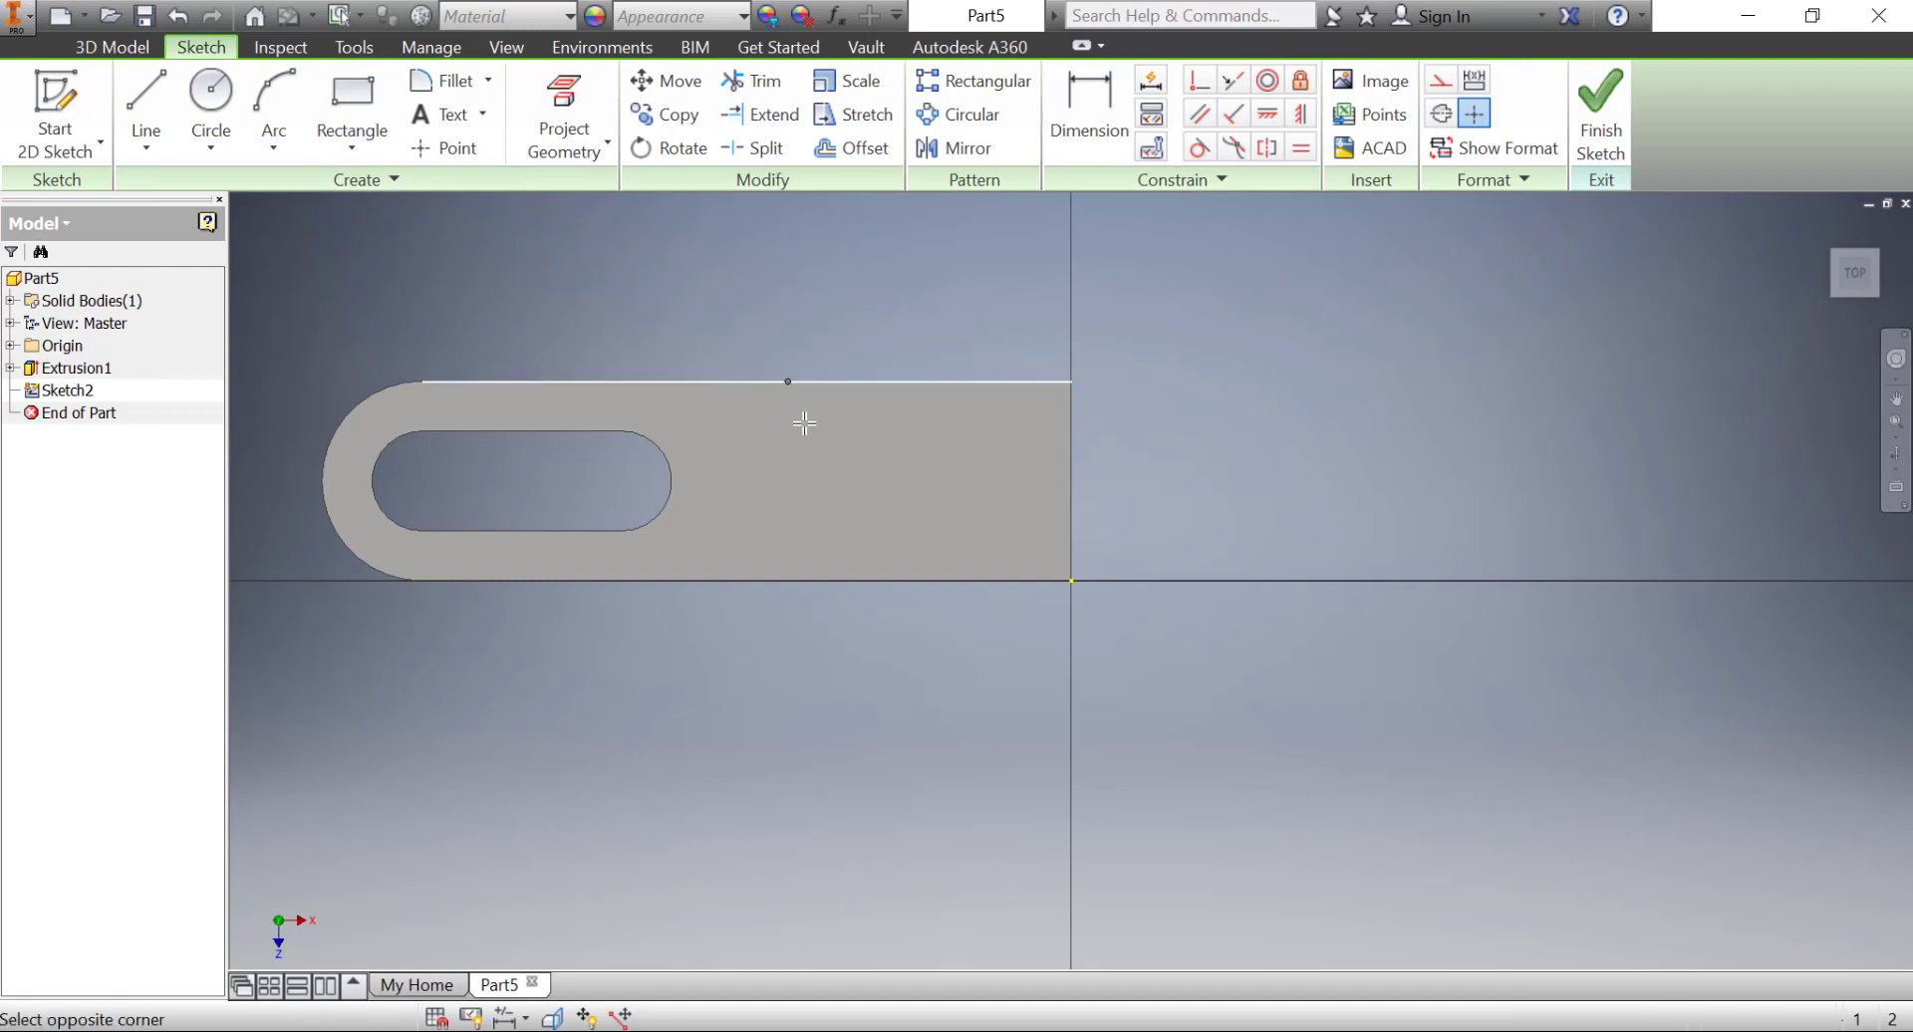
click(1071, 443)
- Dimension the rectangle's upper side and set its length to 50 mm
click(1089, 109)
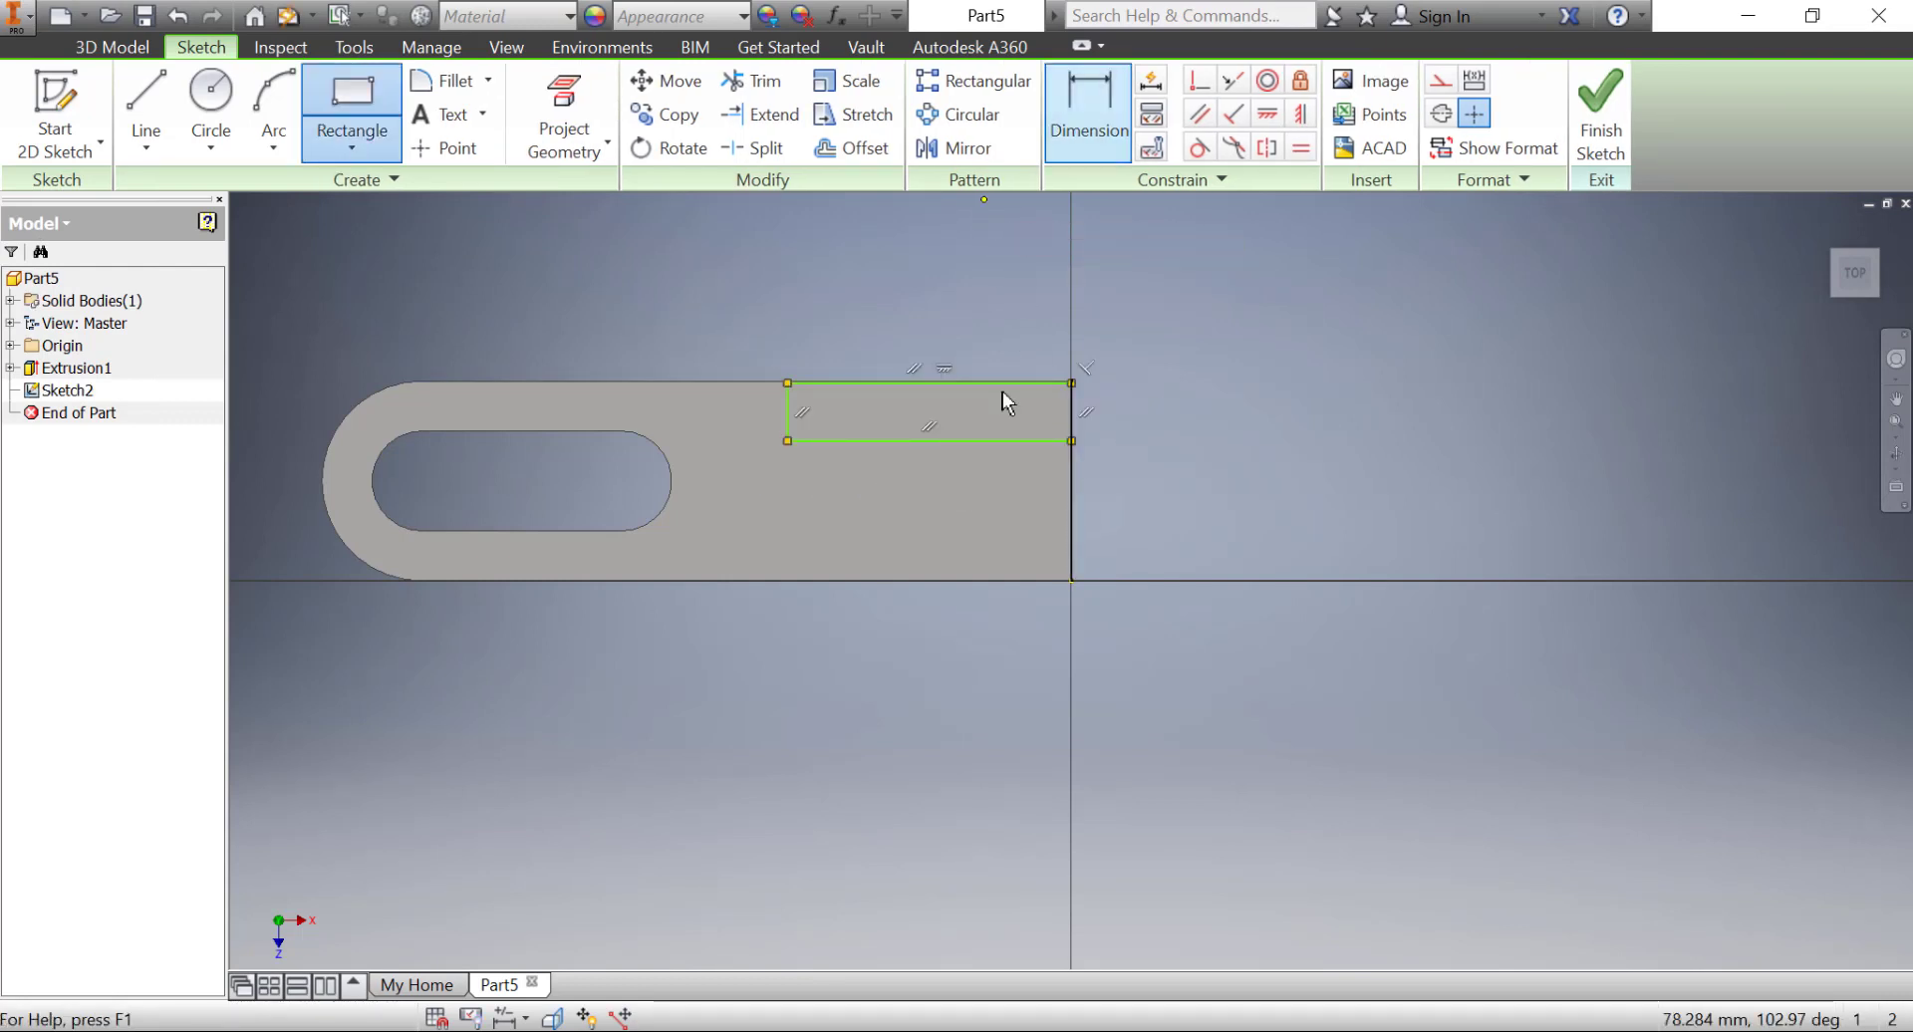
click(928, 383)
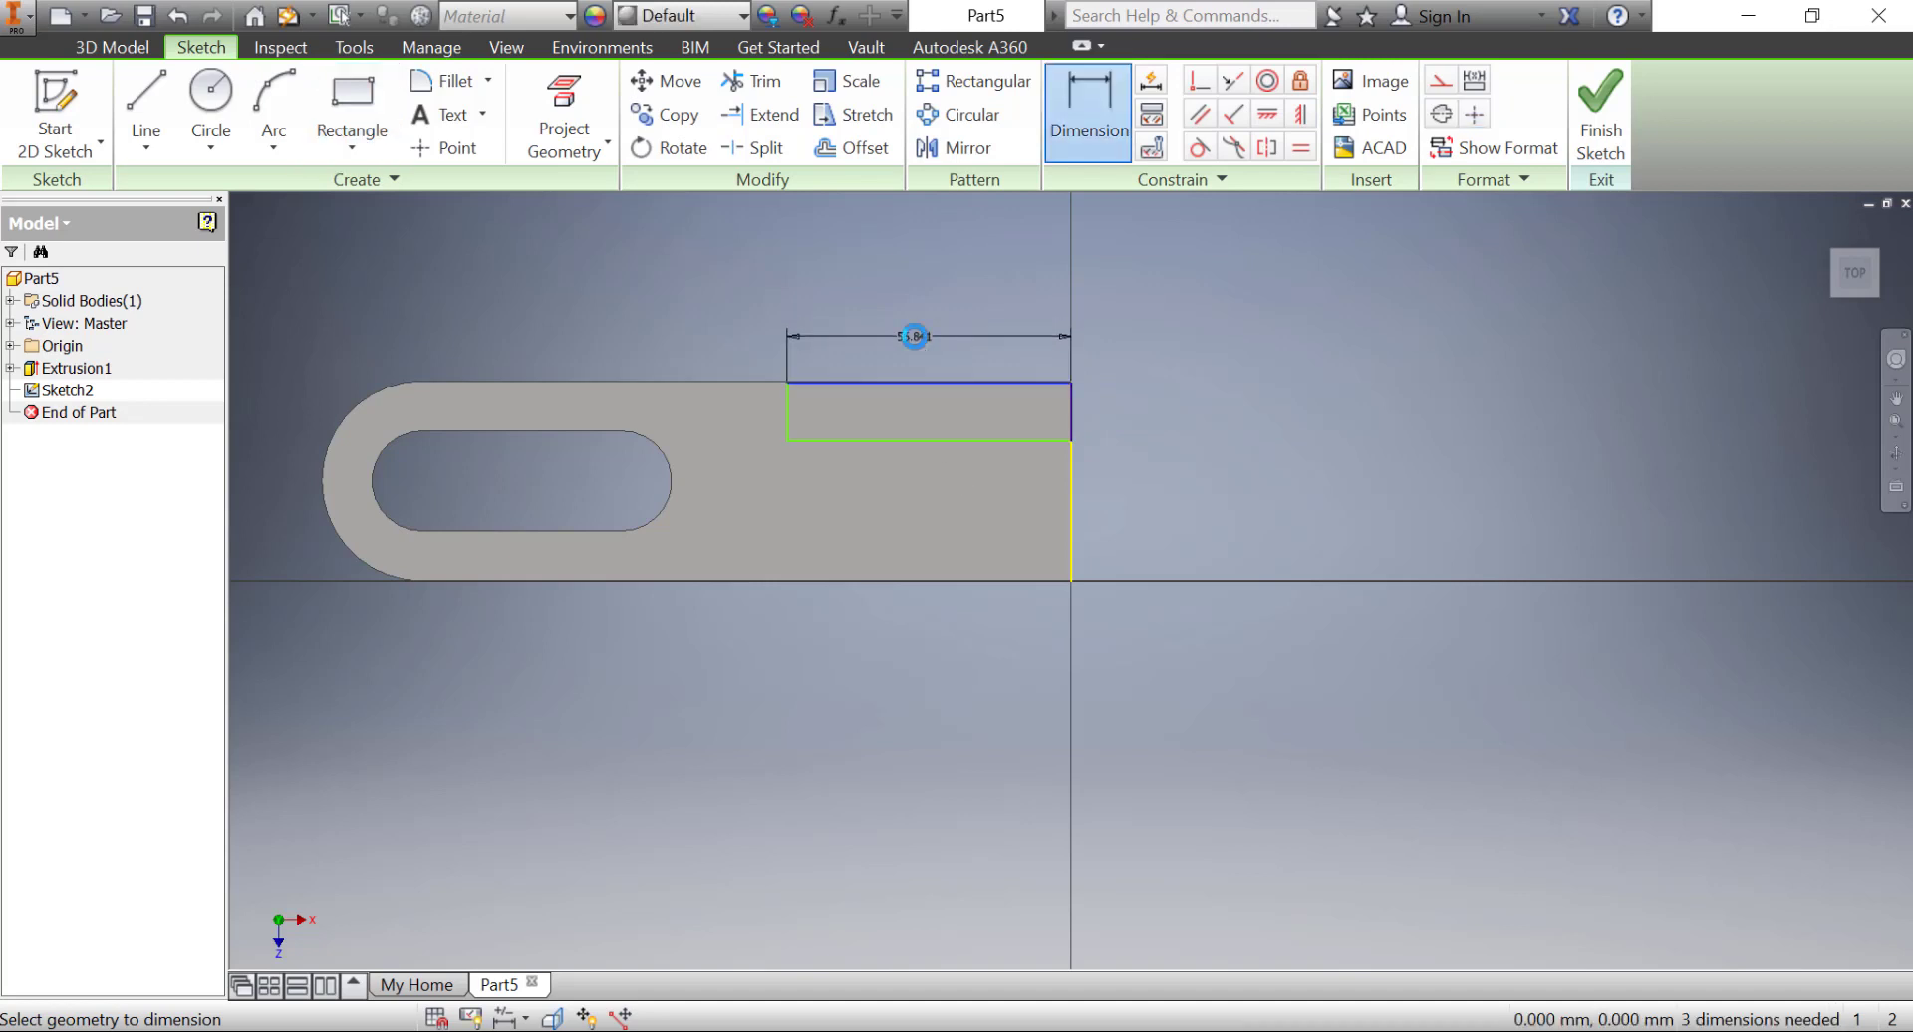
click(916, 337)
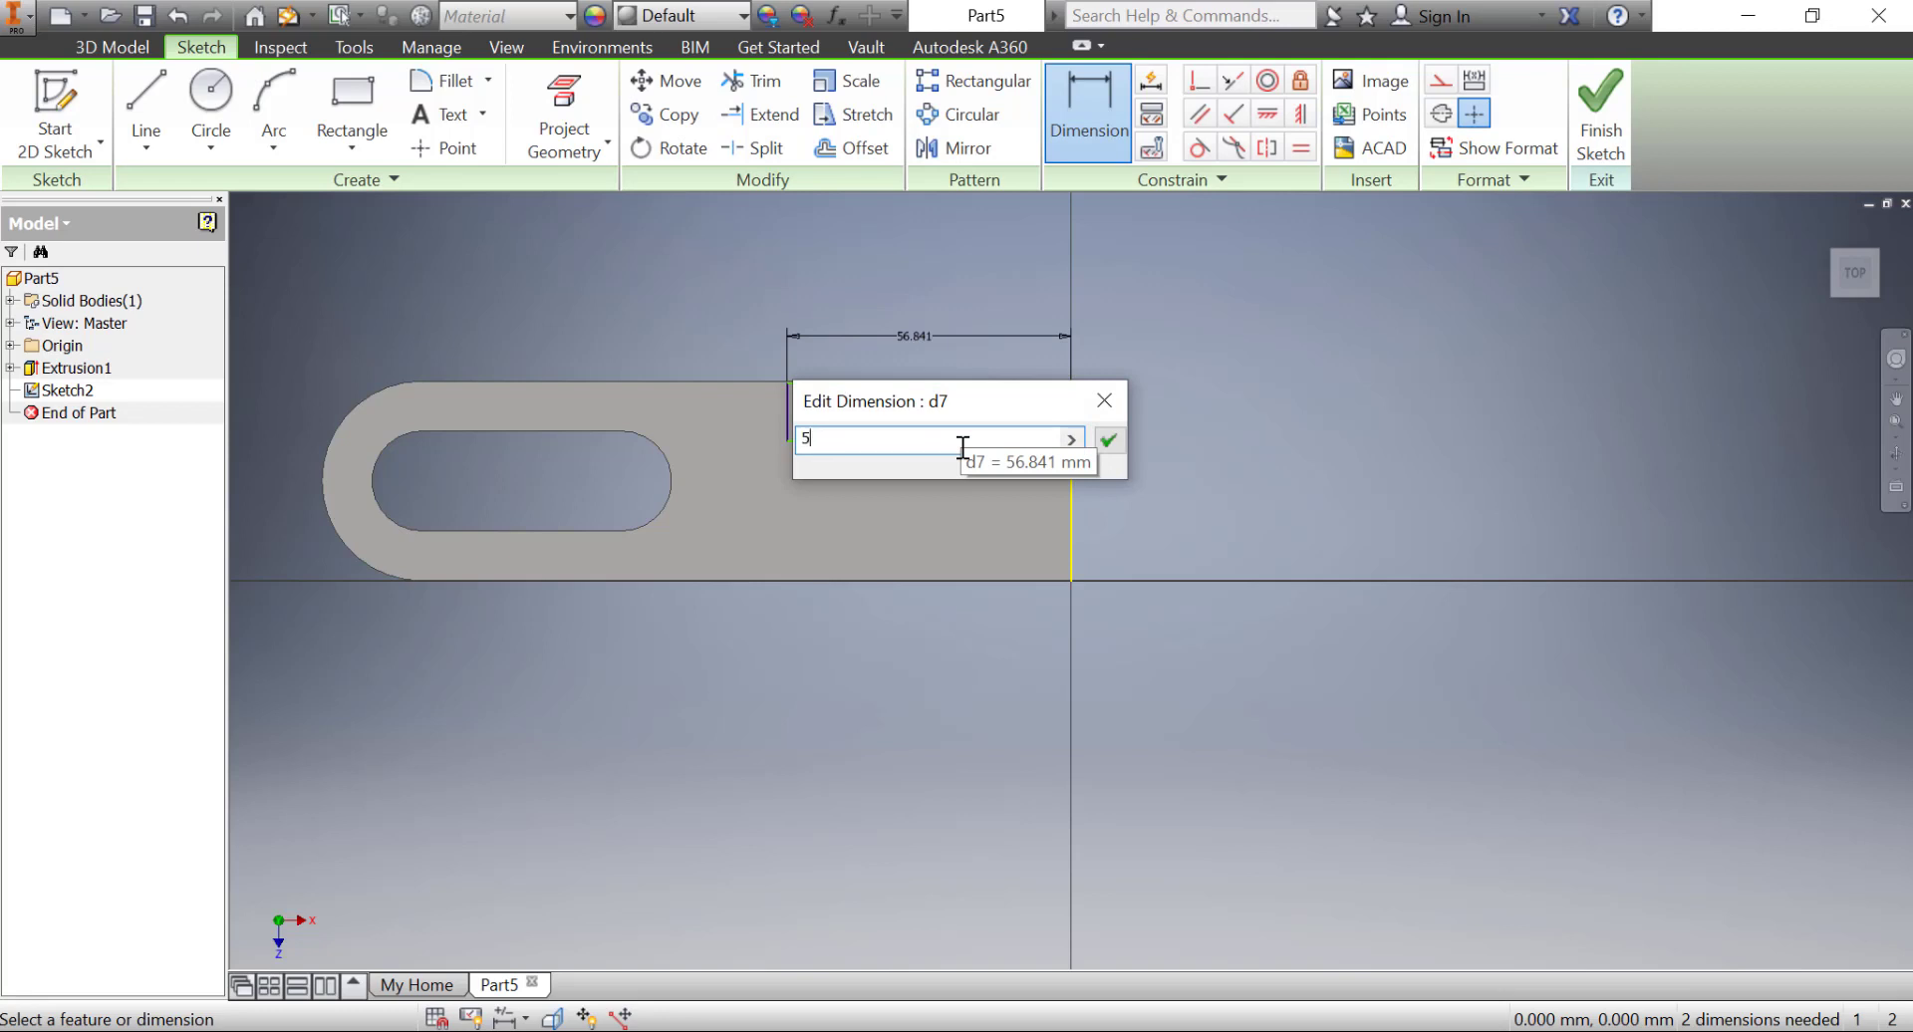
text(50)
key(Return)
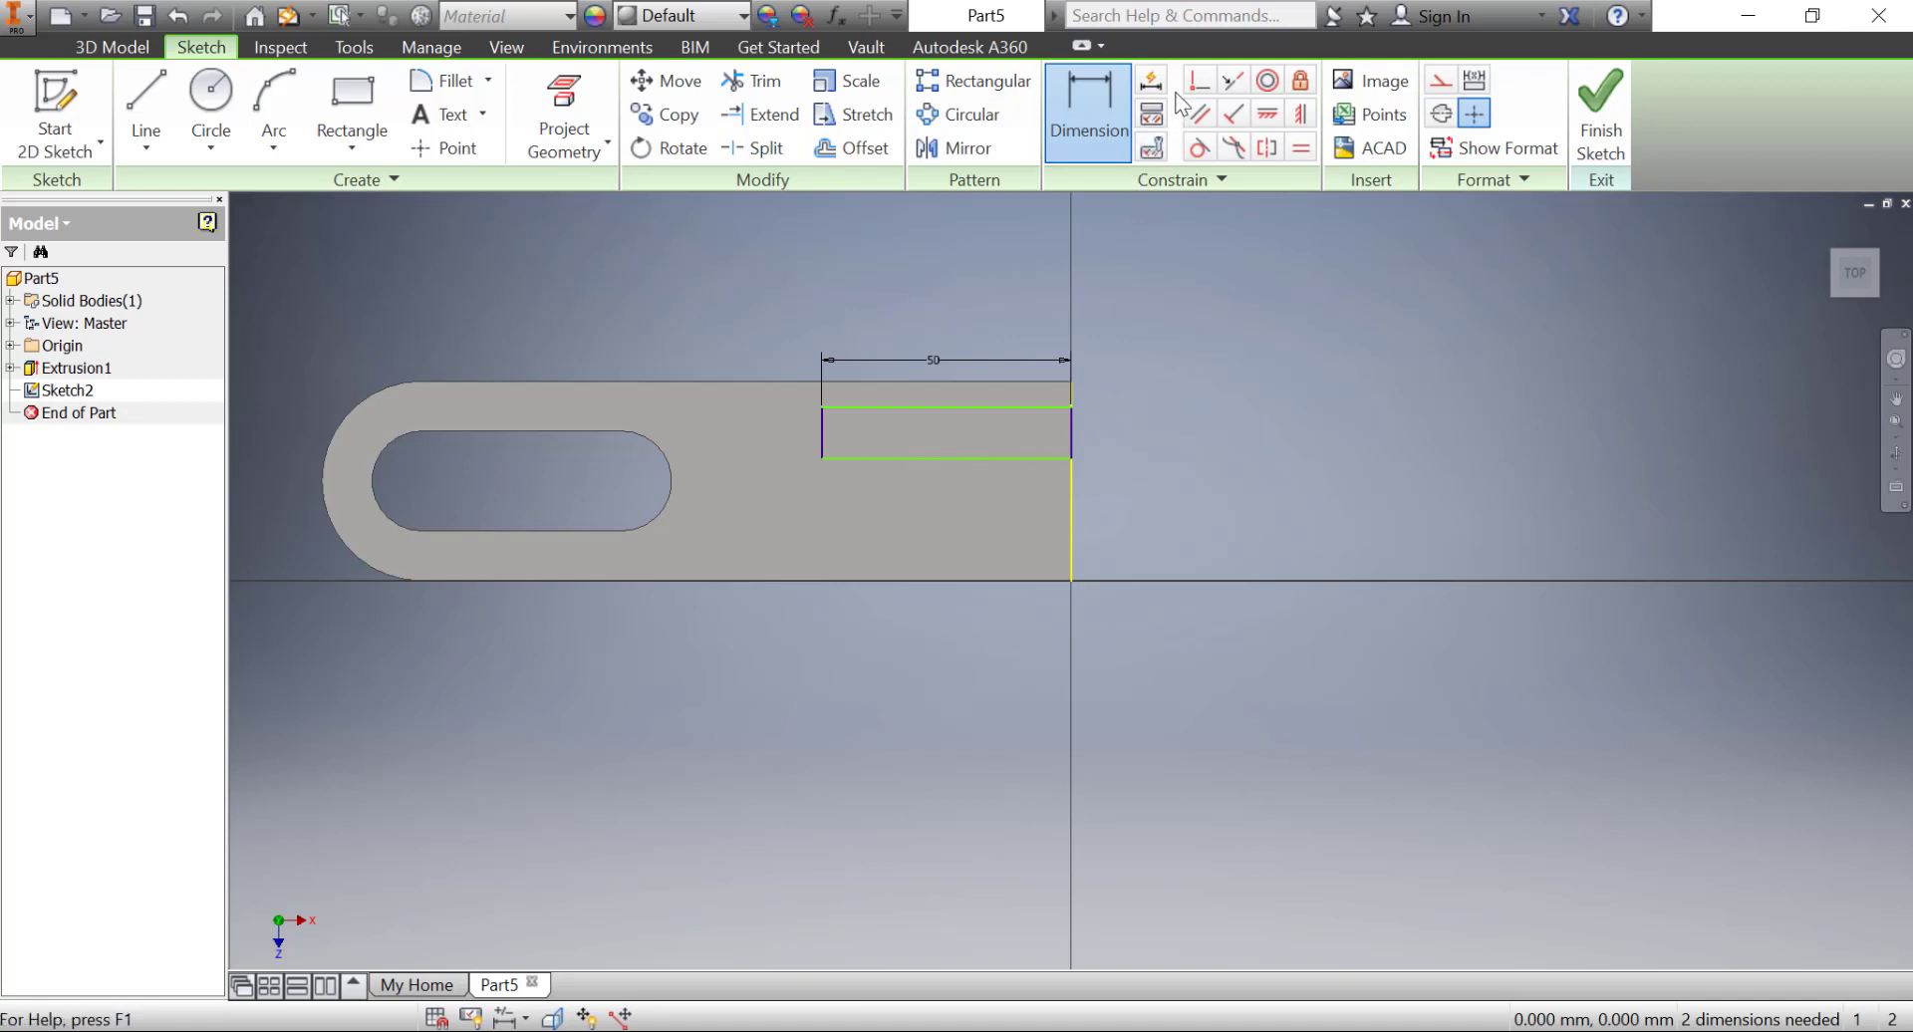
- Make the rectangle's upper-right corner coincident with the plate's upper-right corner
click(1071, 408)
click(1073, 380)
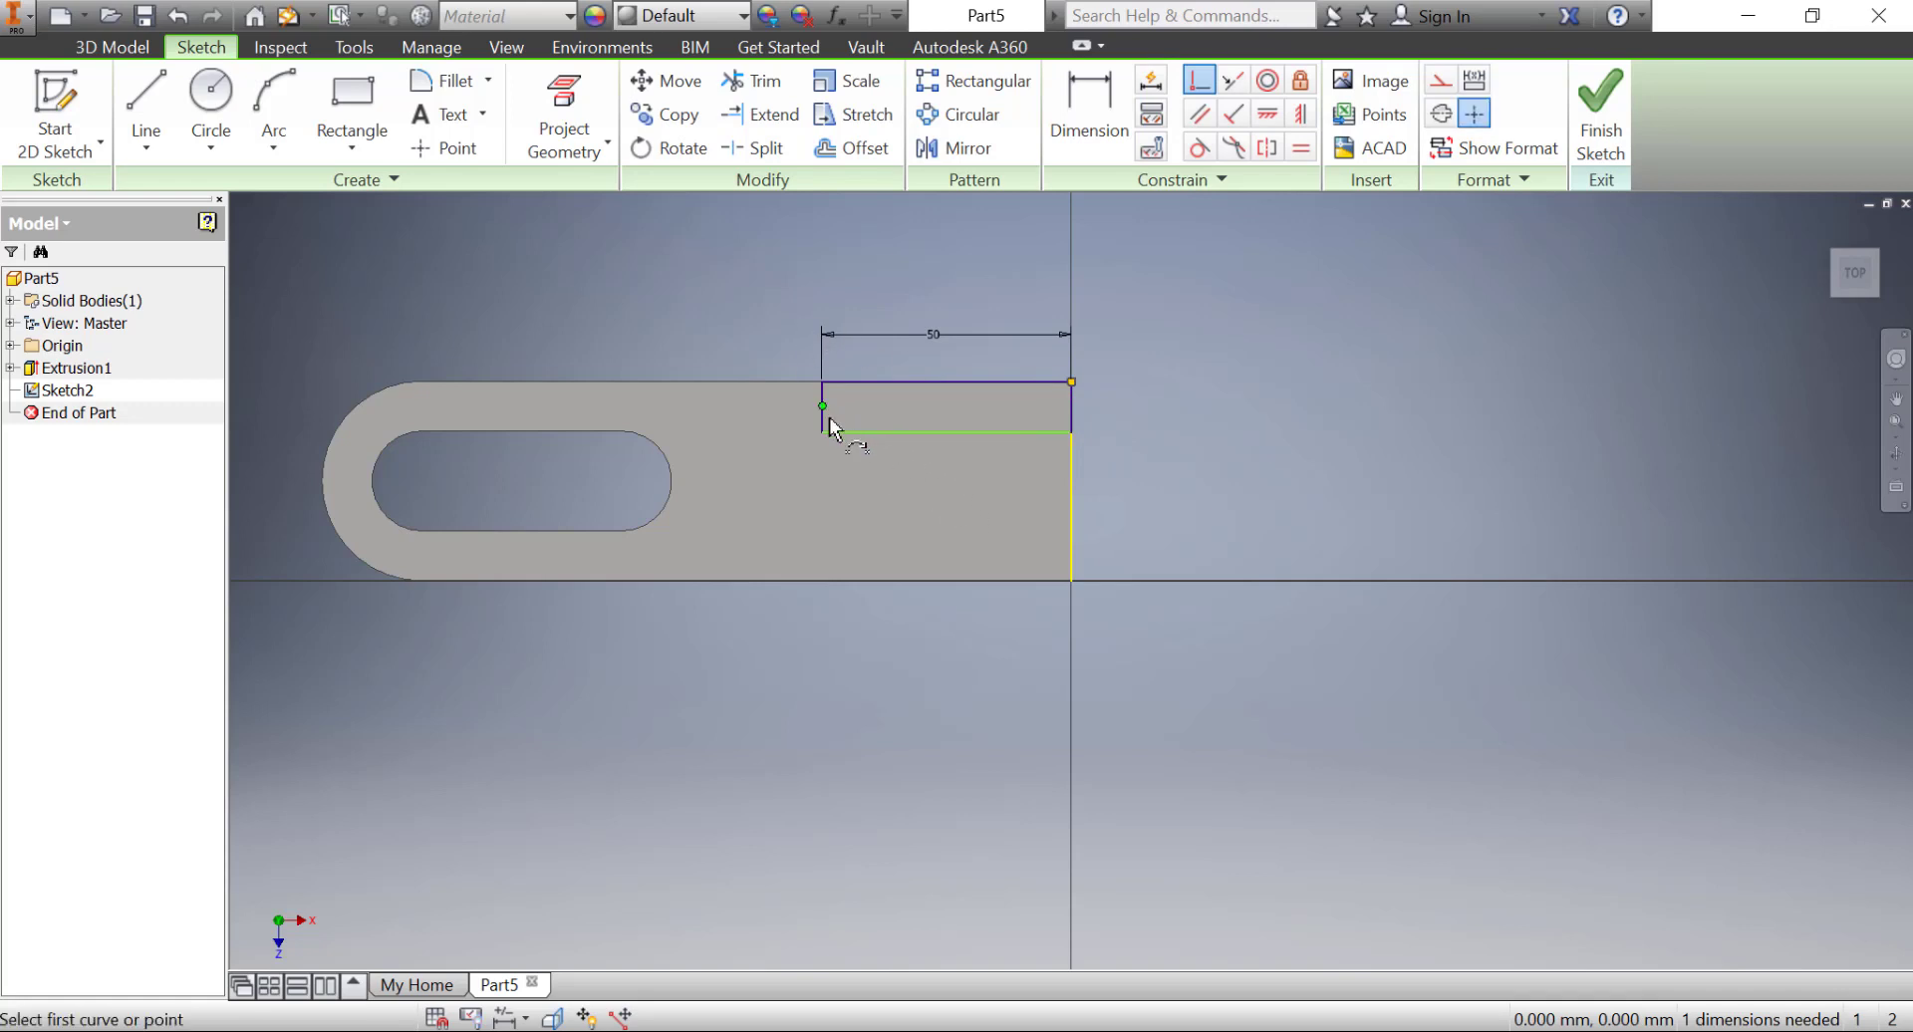
click(1072, 403)
- Dimension the rectangle's height between its upper and lower sides and set it to 10 mm
click(1087, 115)
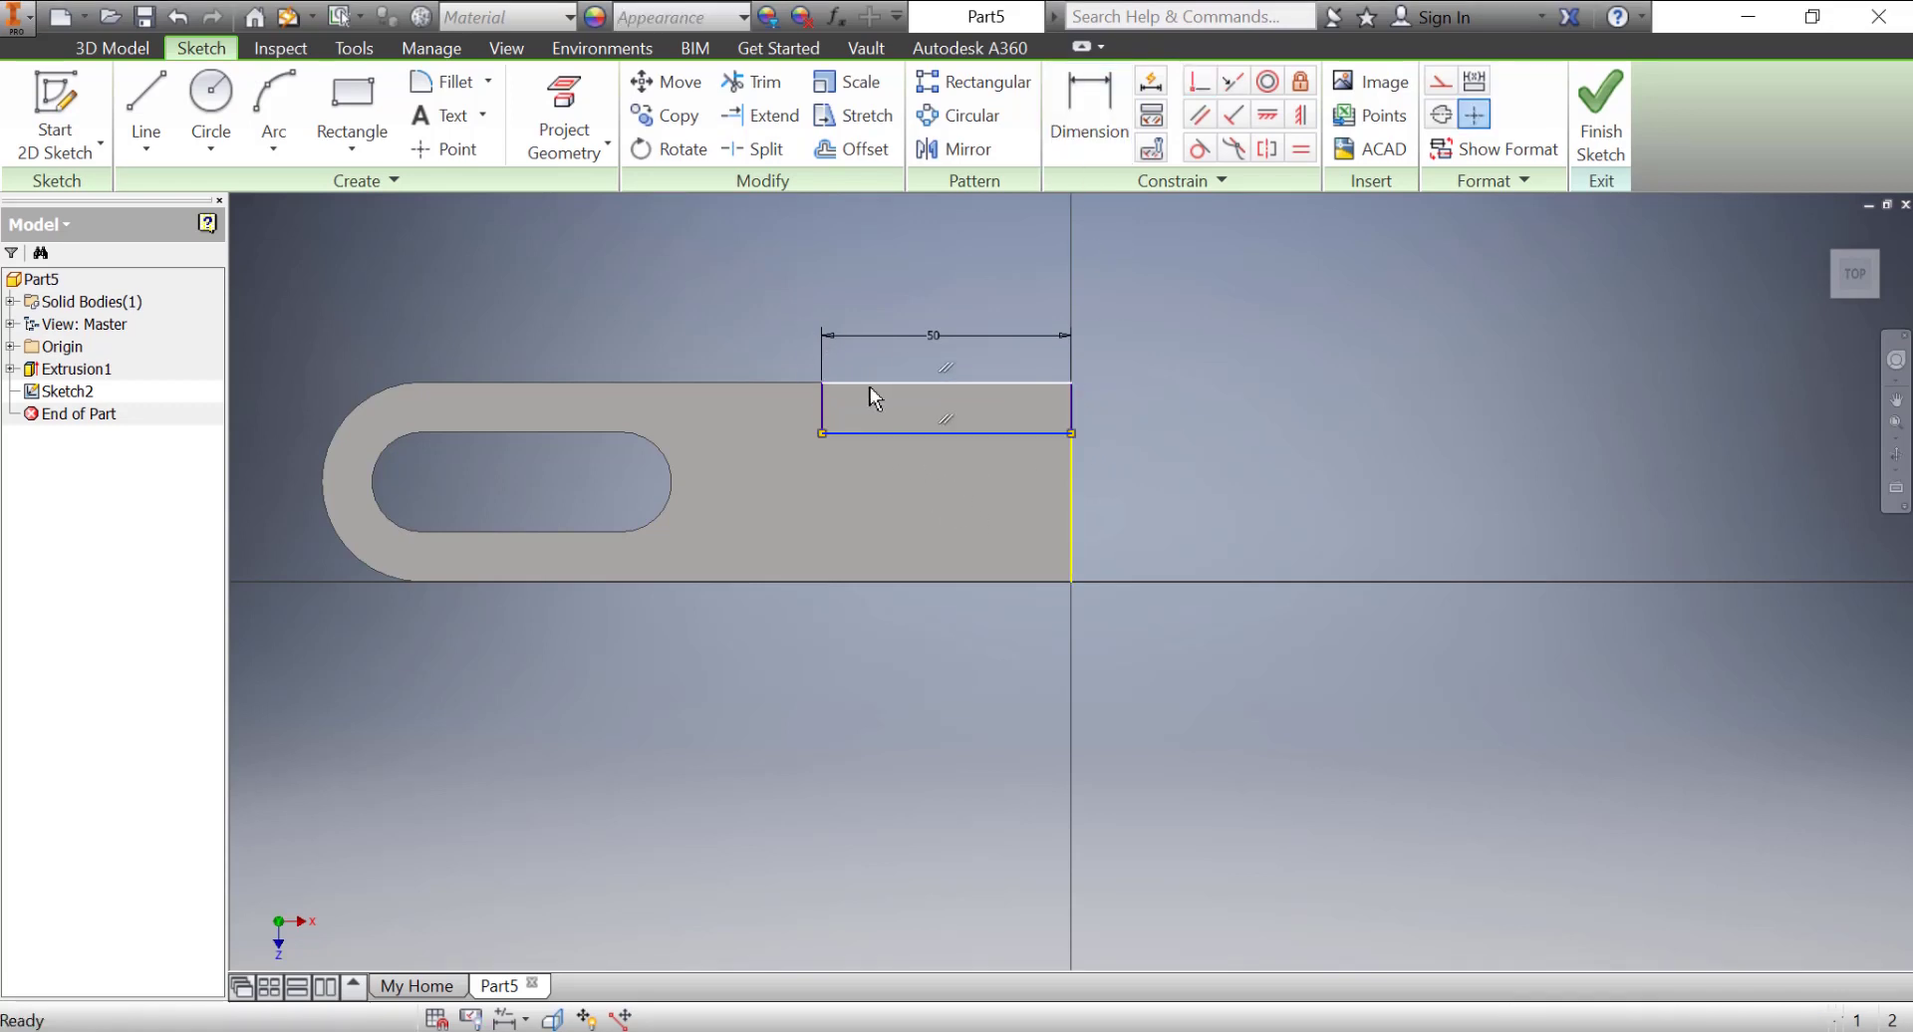
click(1089, 110)
click(966, 434)
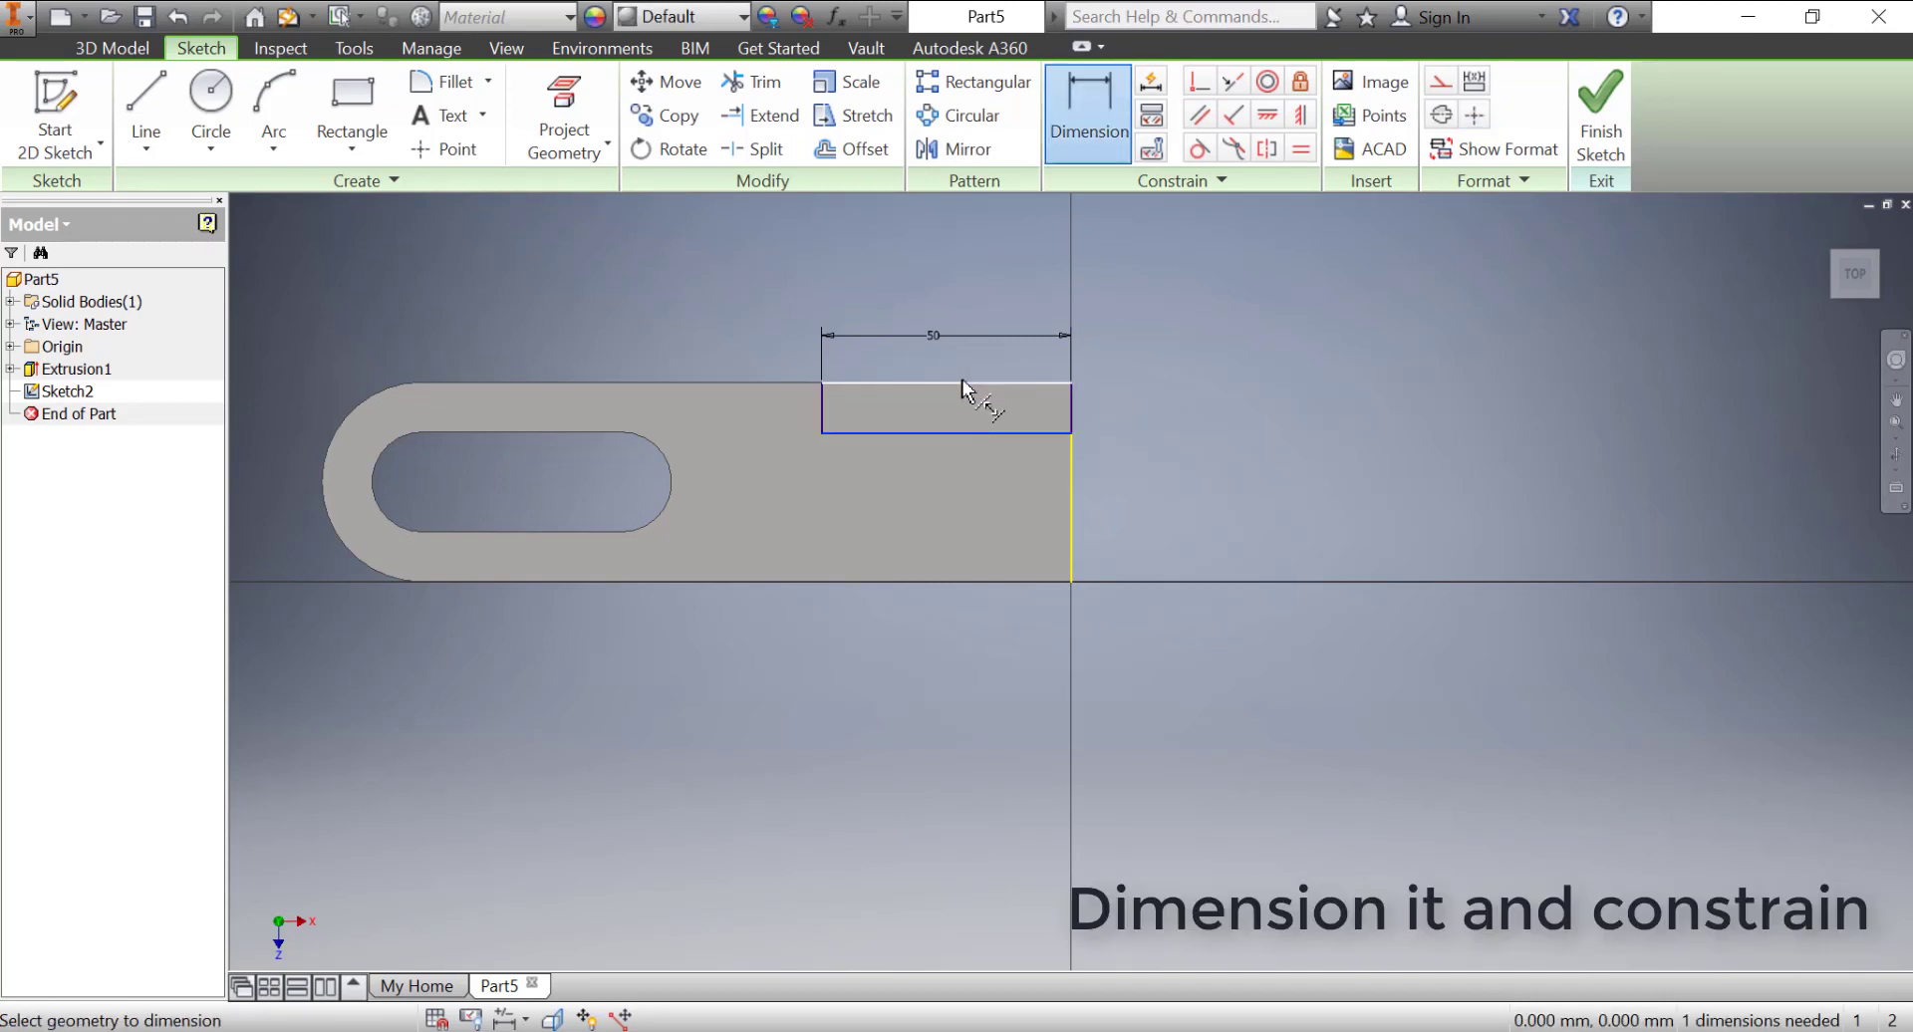
click(963, 381)
click(1179, 410)
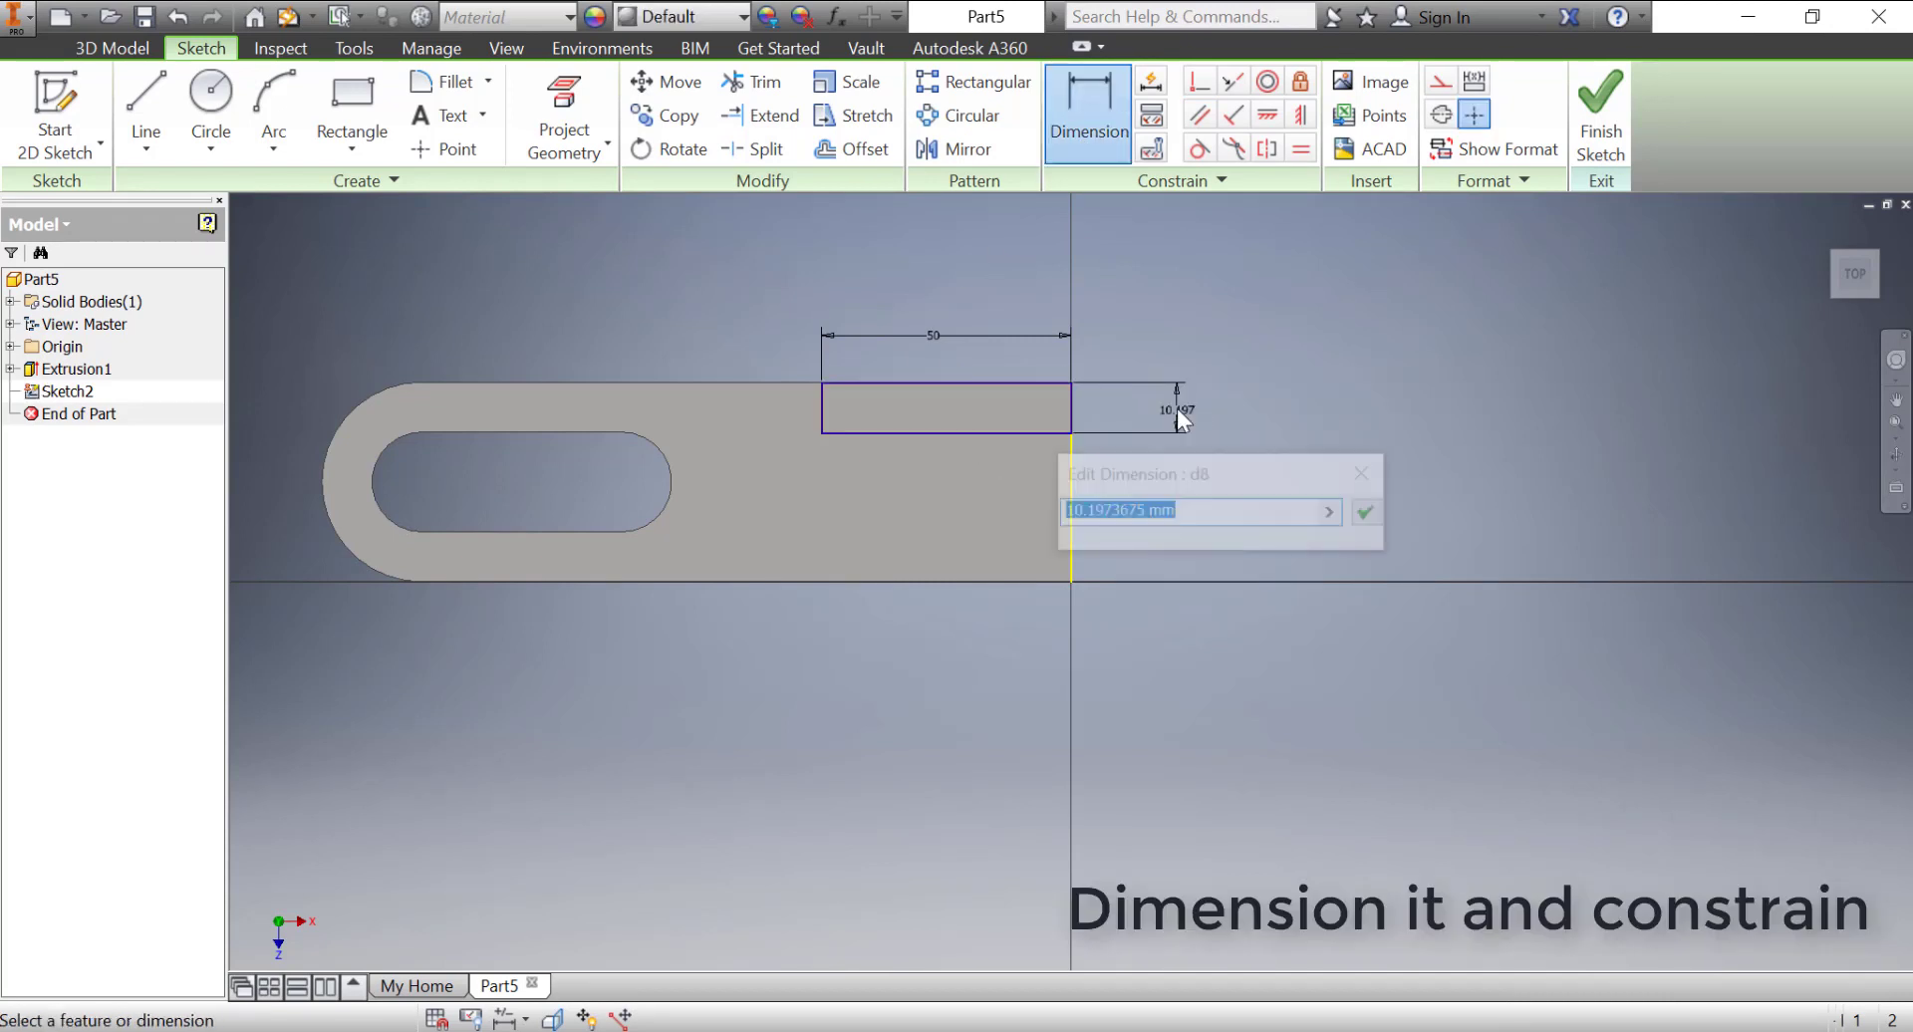
drag(1177, 511, 1113, 512)
key(ctrl+a)
text(10)
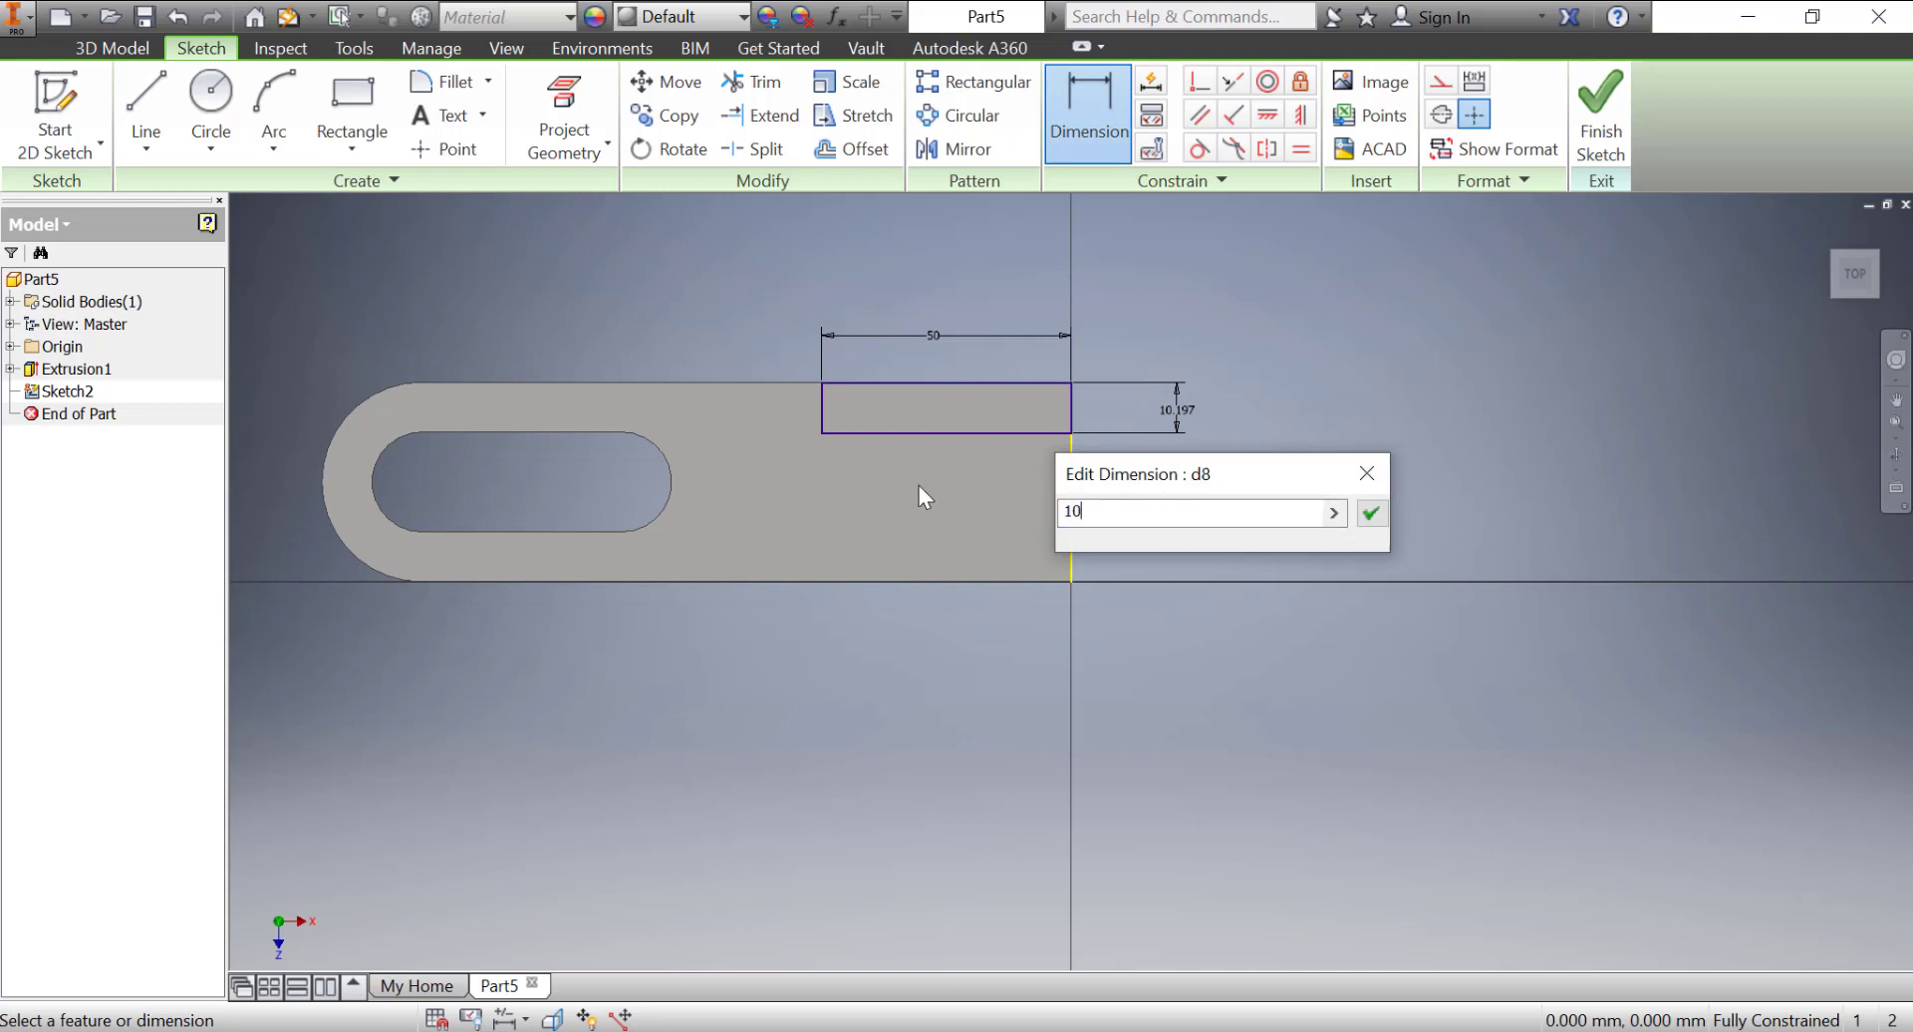
key(Return)
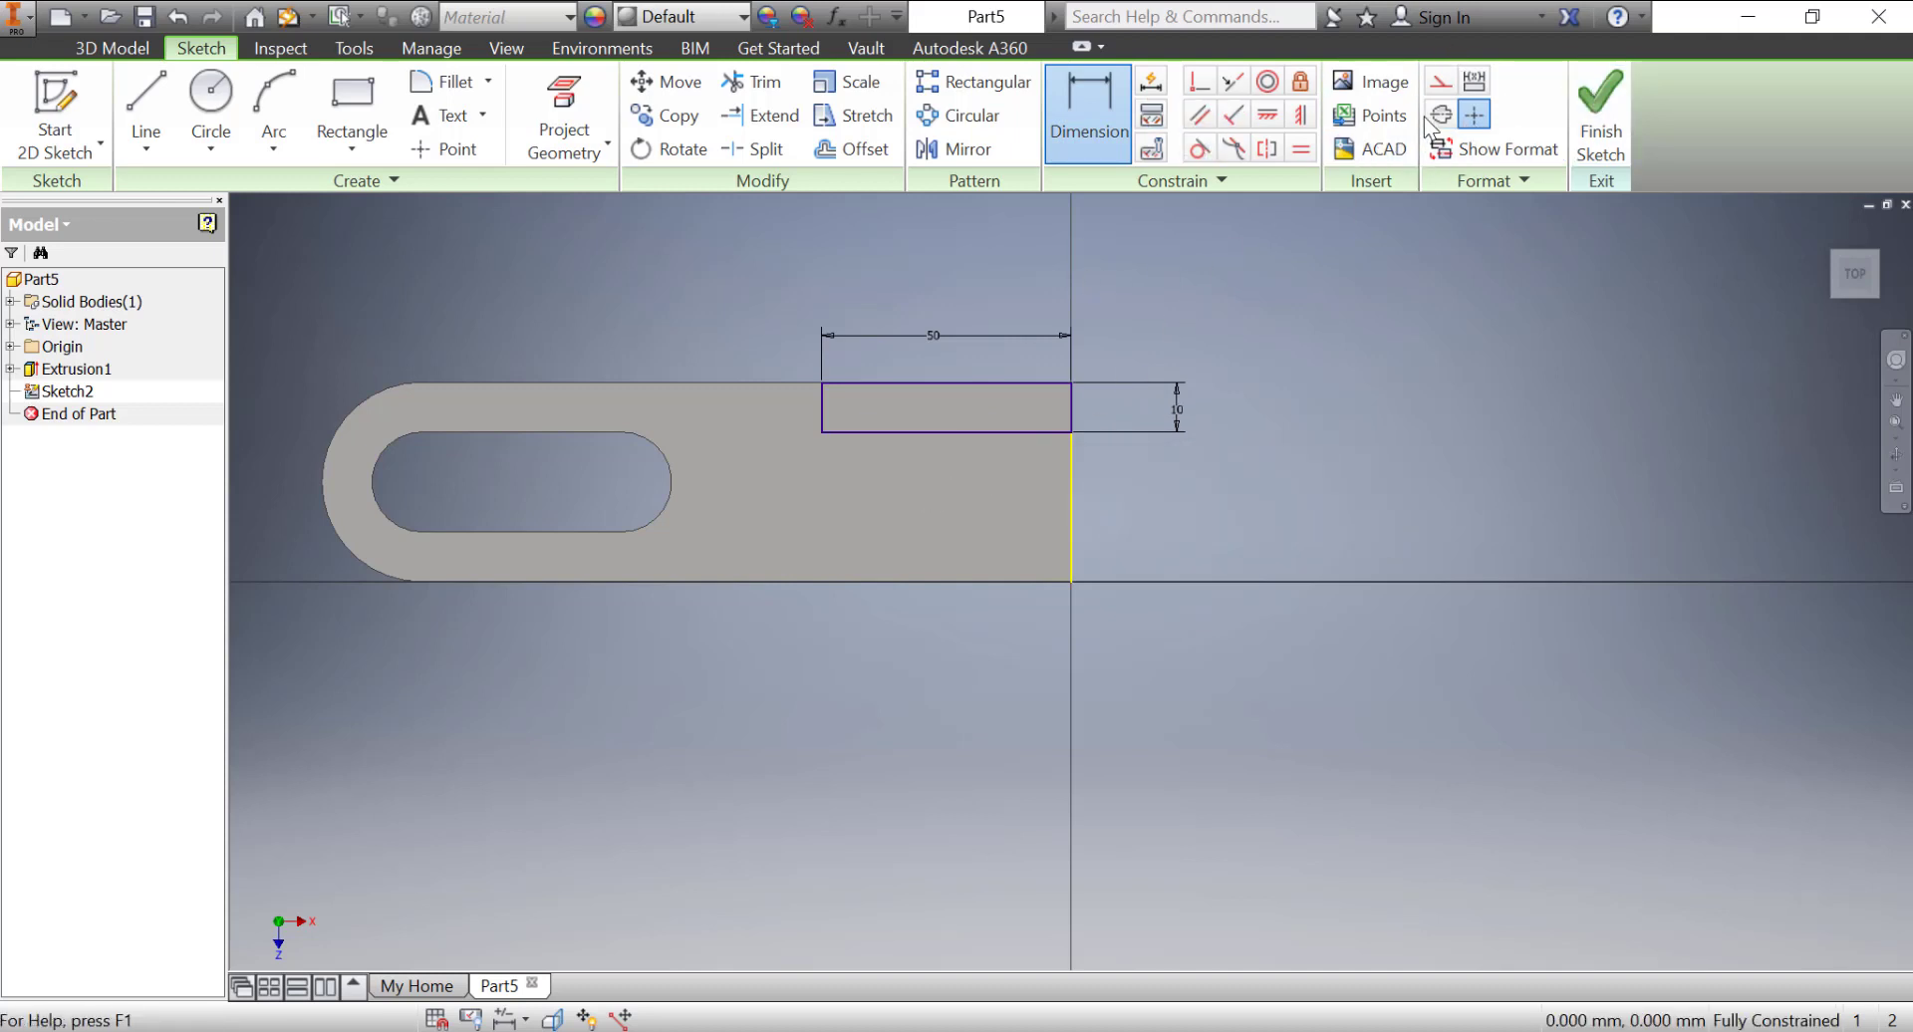
right_click(1294, 303)
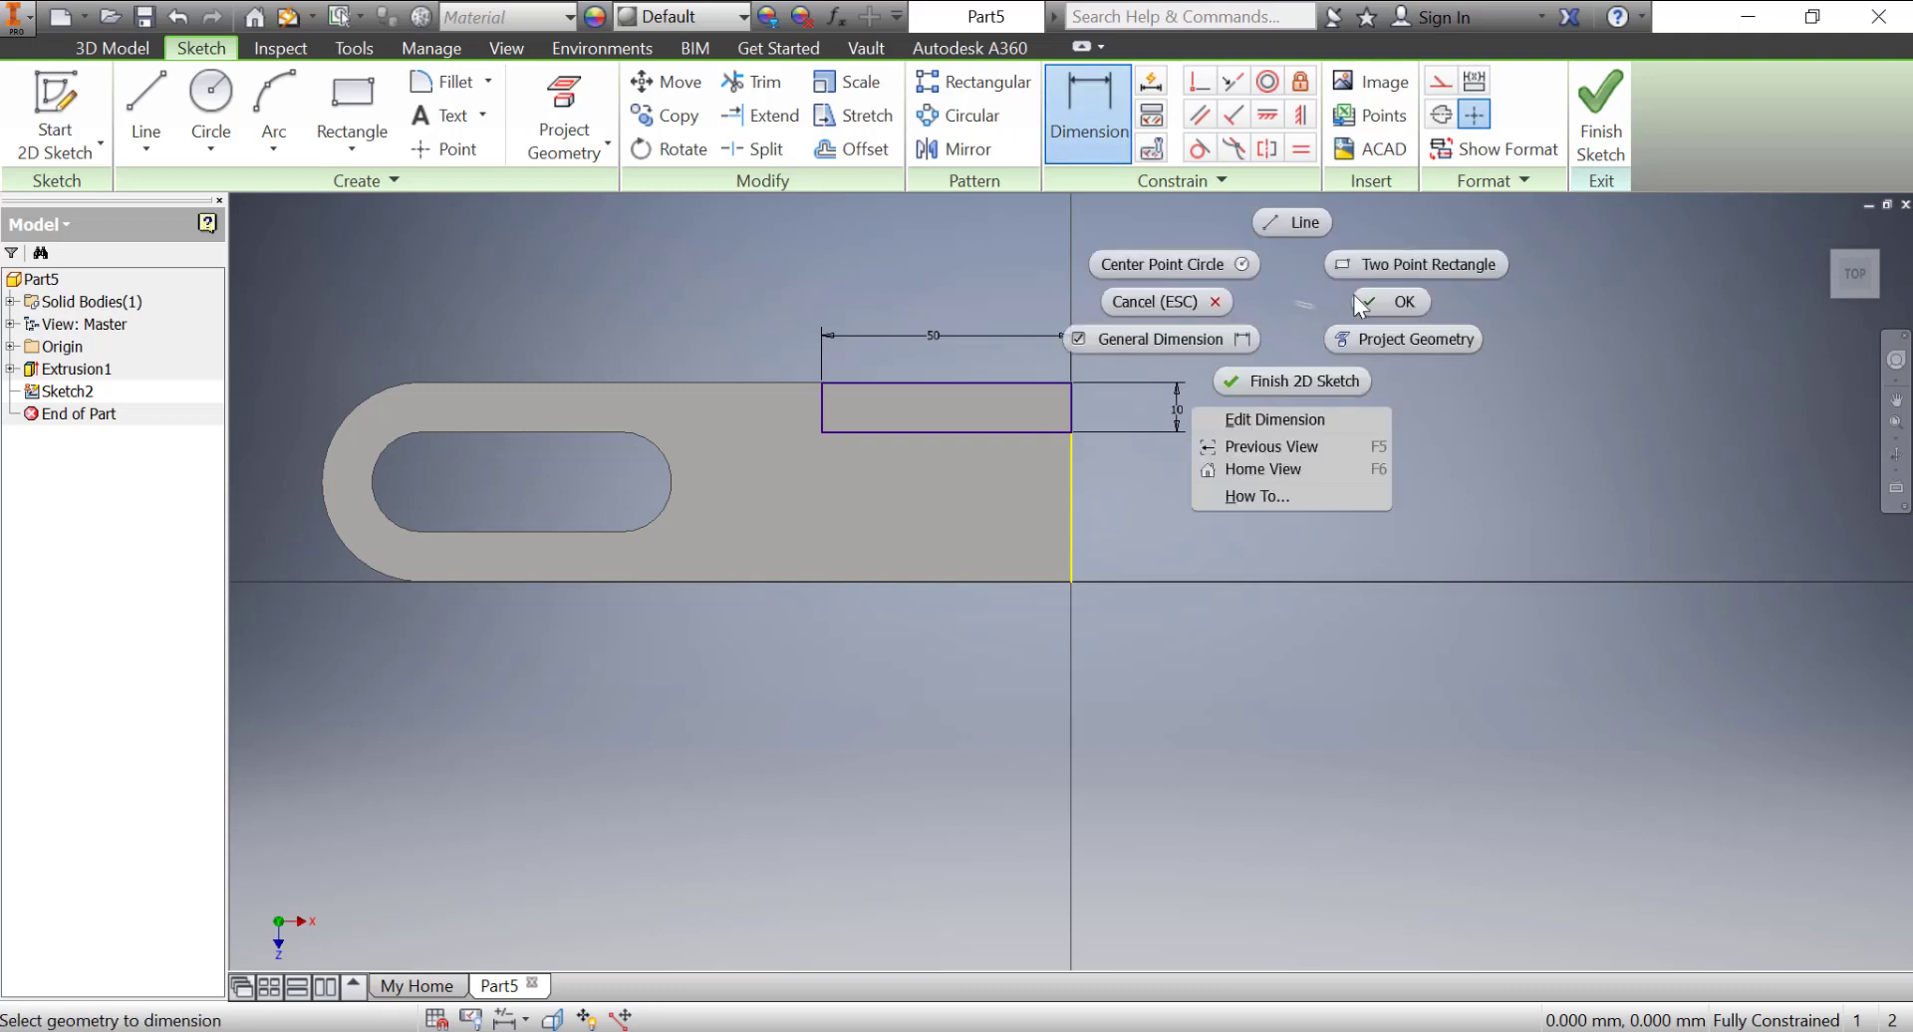
click(1410, 209)
- Draw a horizontal construction line from the center of the slot's right arc to the plate's straight right edge
click(159, 91)
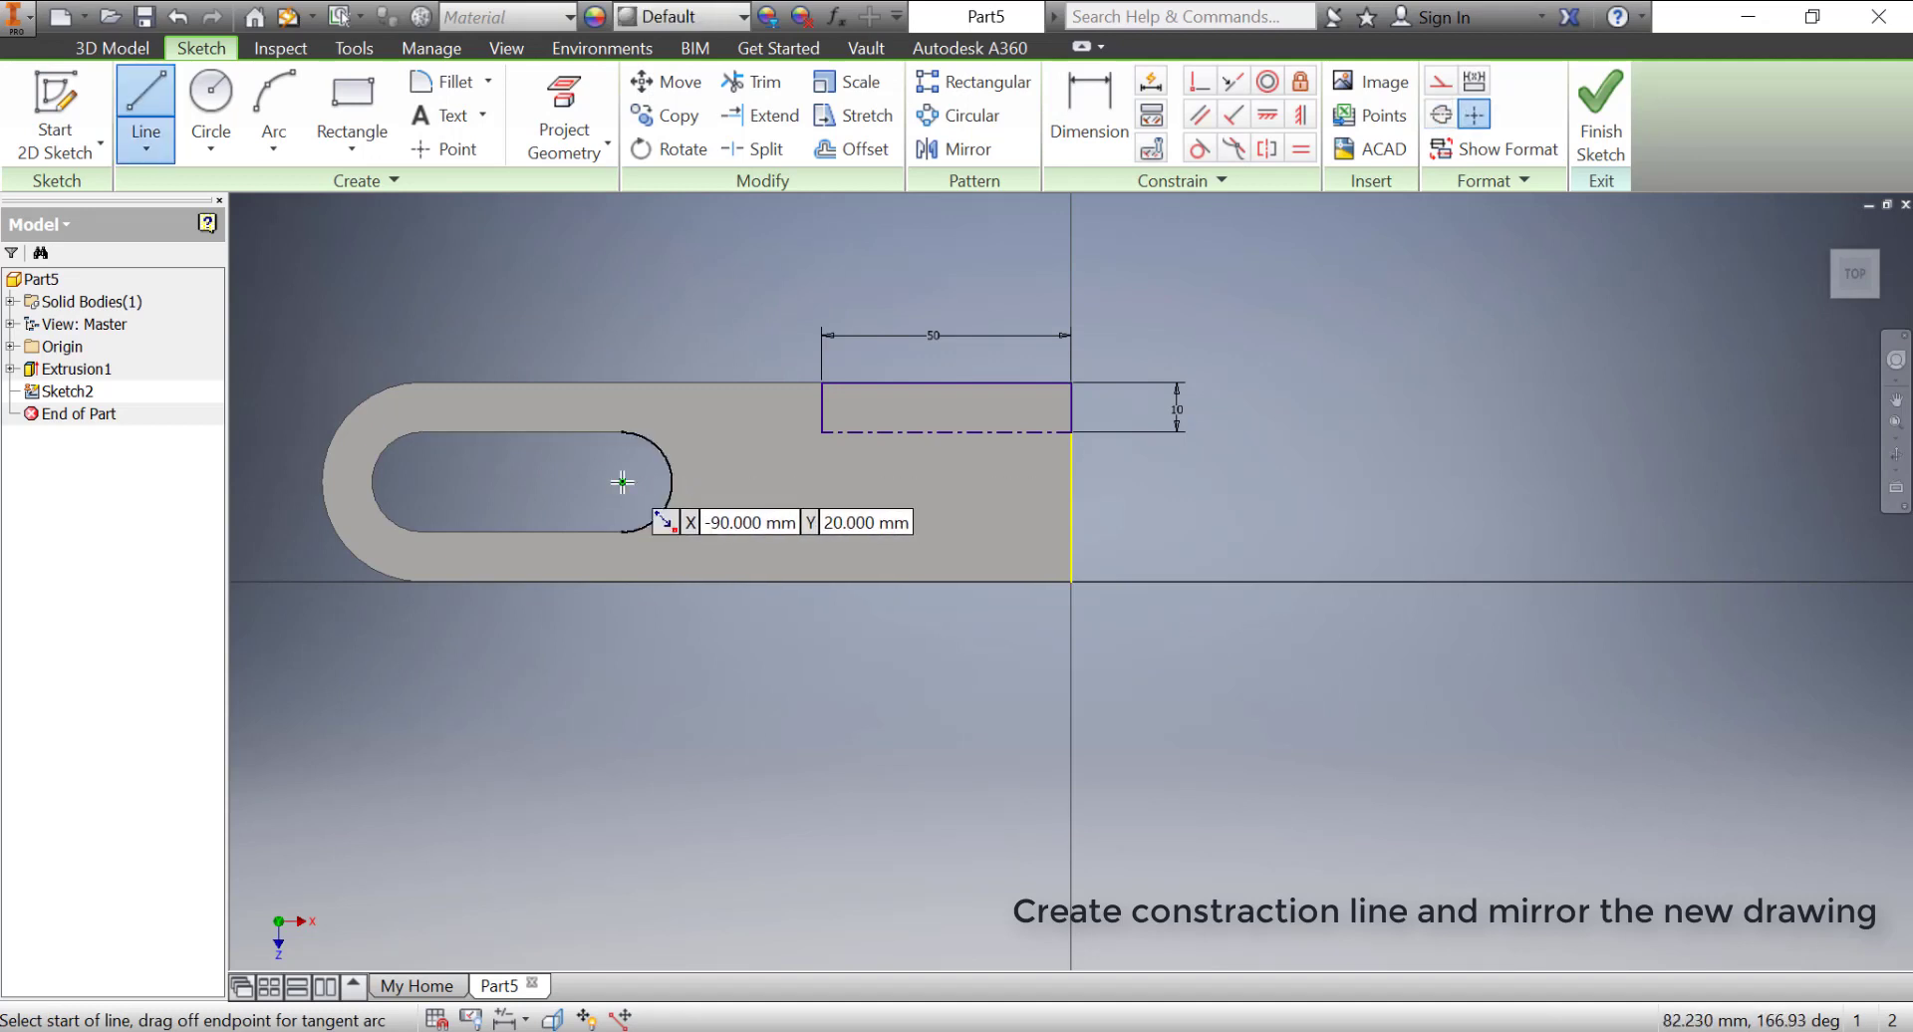
click(623, 482)
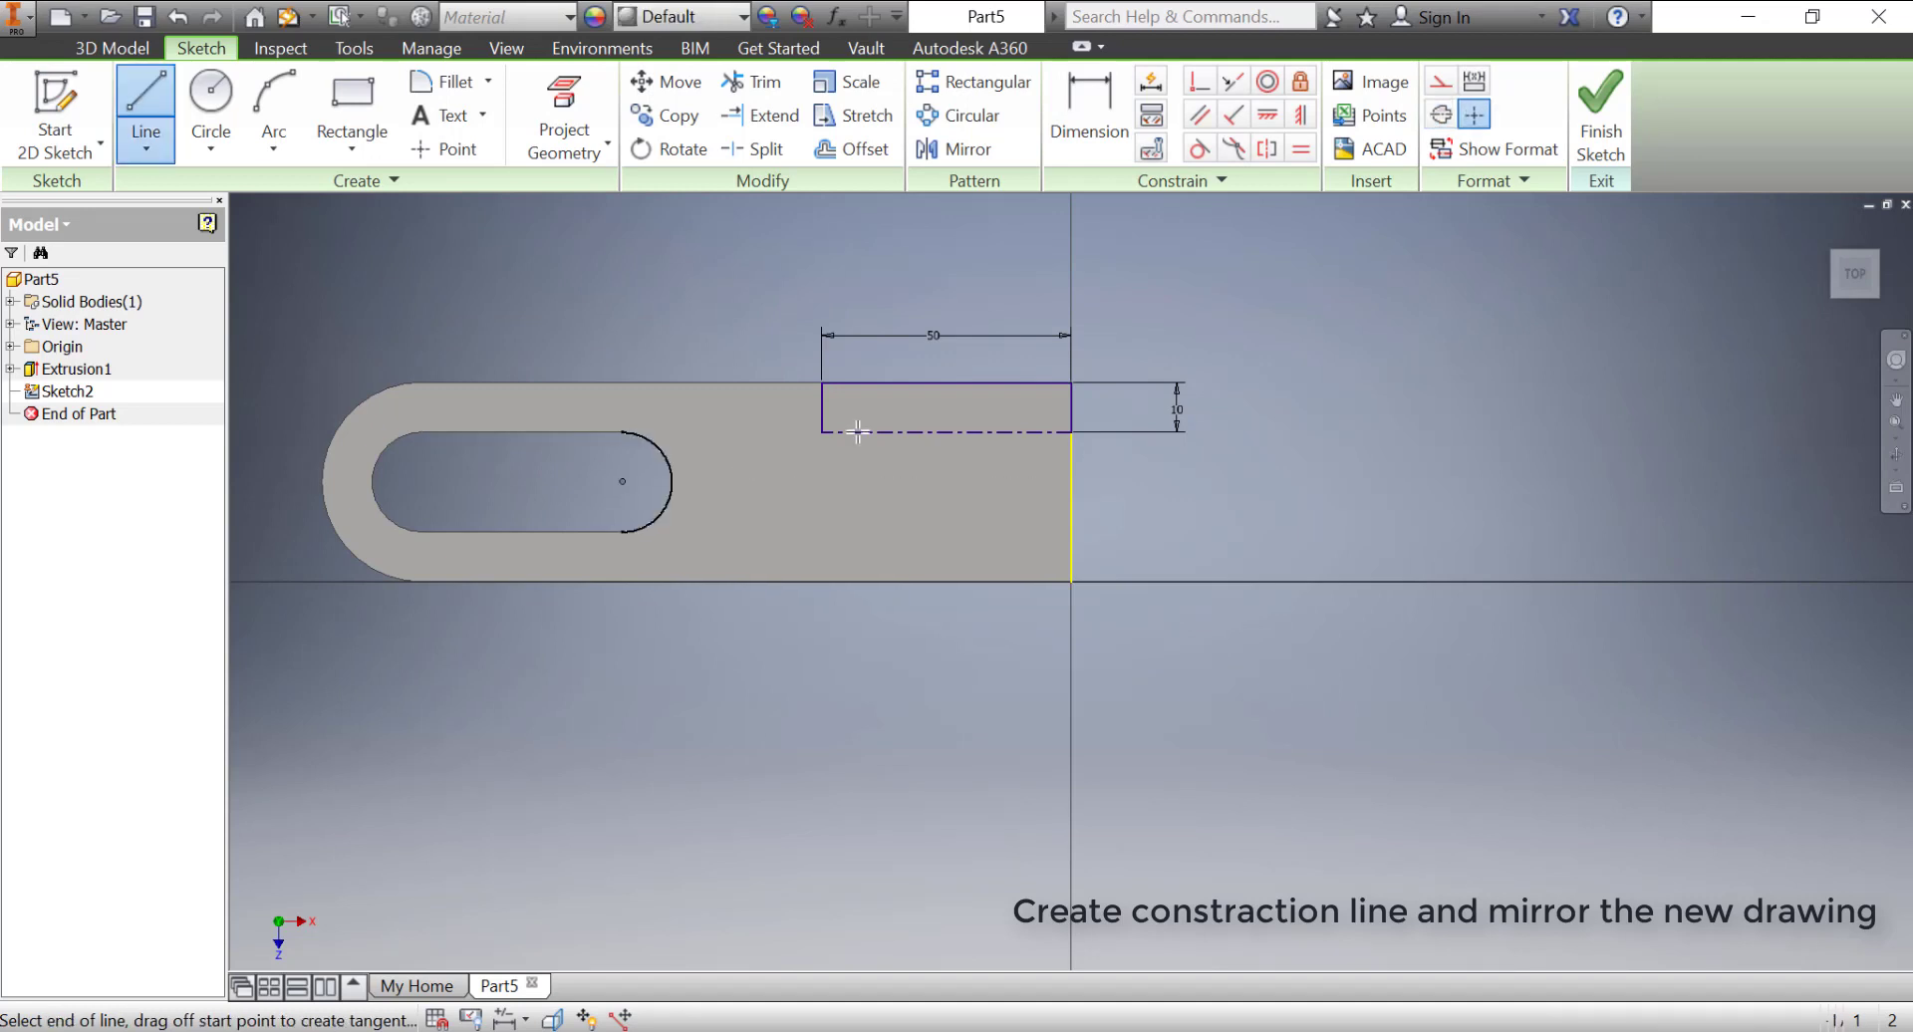
click(1074, 482)
right_click(1430, 301)
click(1529, 304)
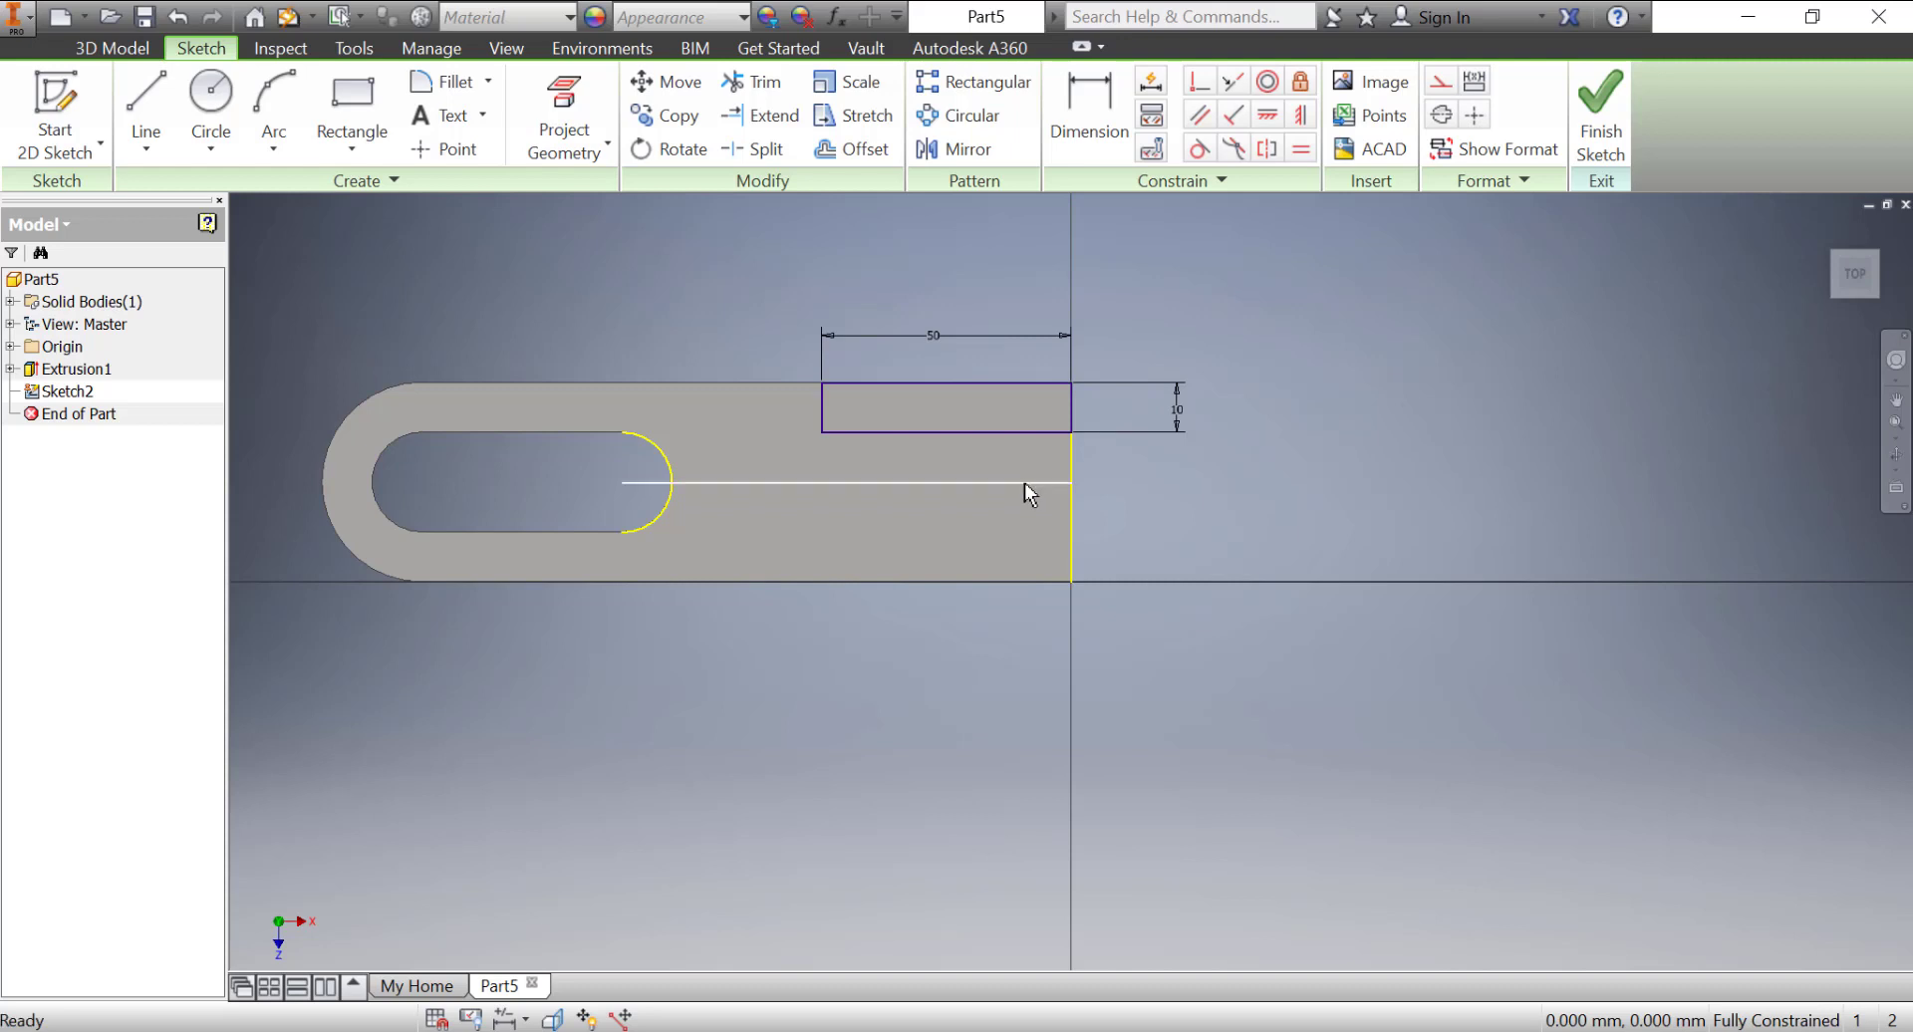
click(1025, 482)
click(1442, 118)
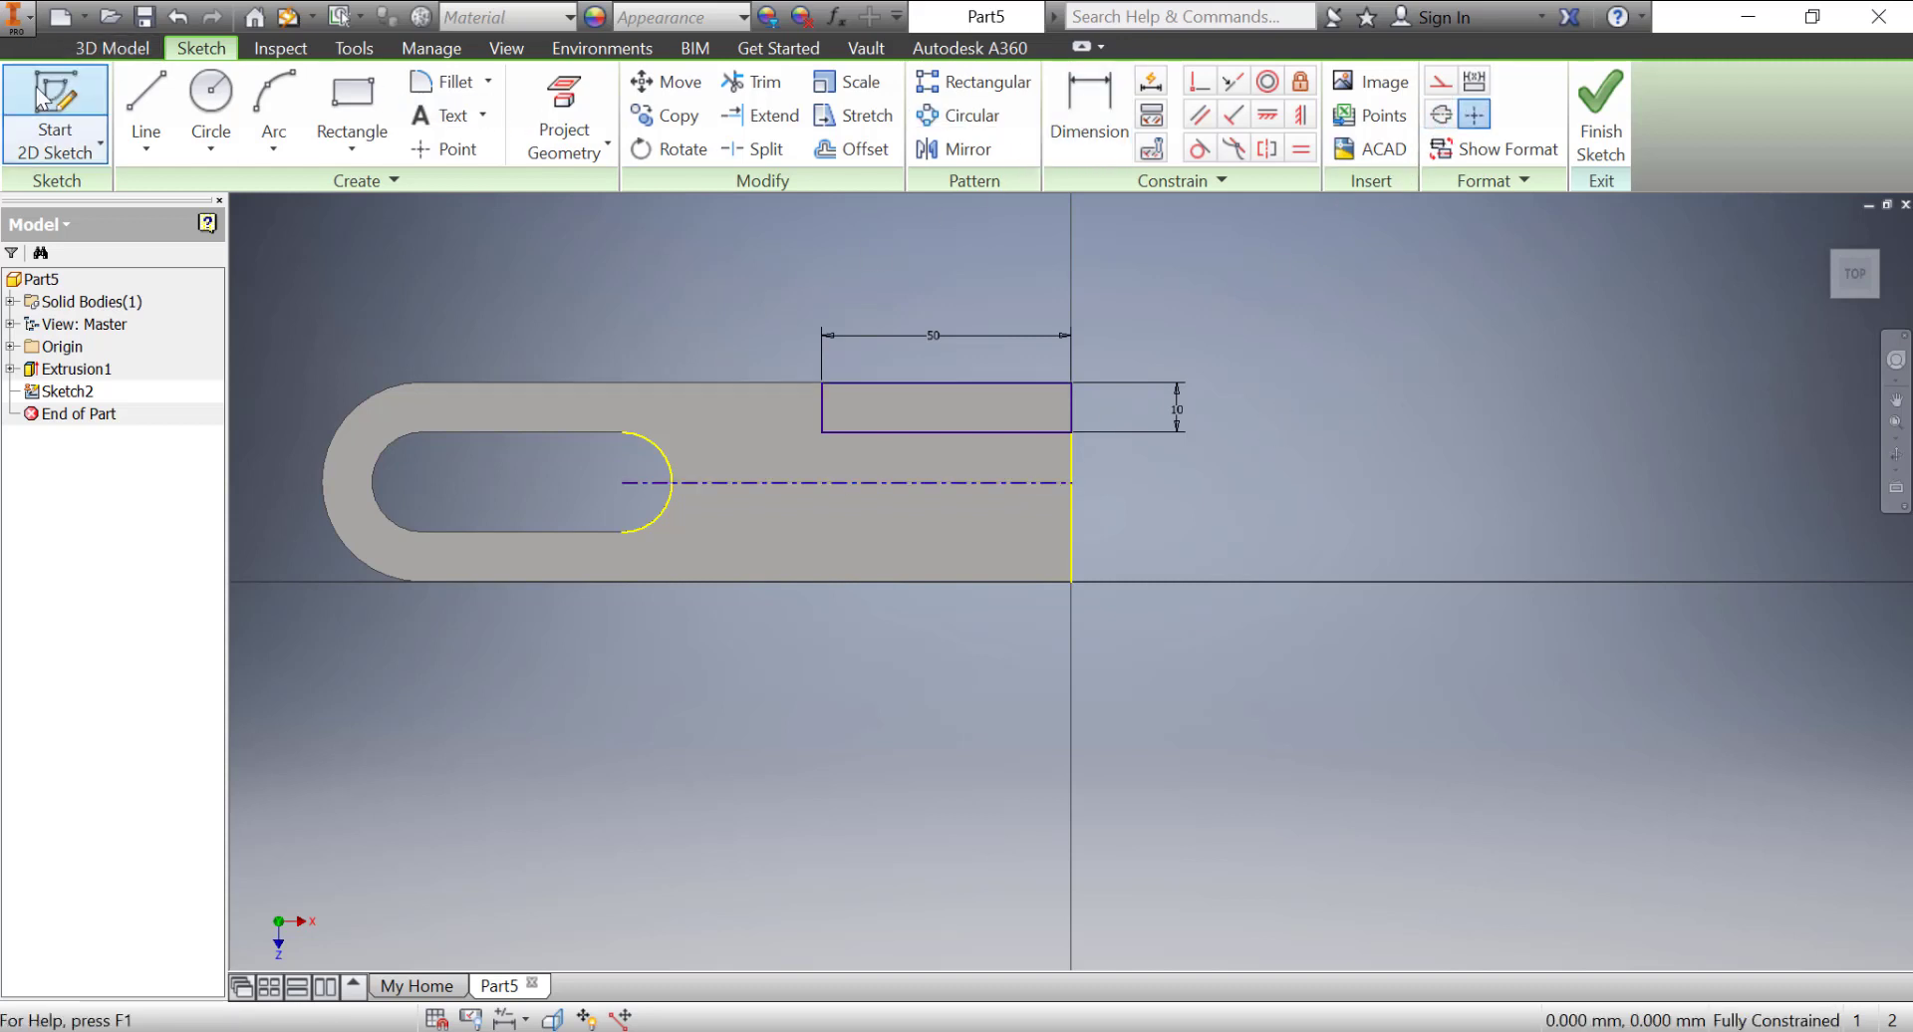
- Mirror the rectangle across the horizontal construction line and finish the sketch
click(945, 151)
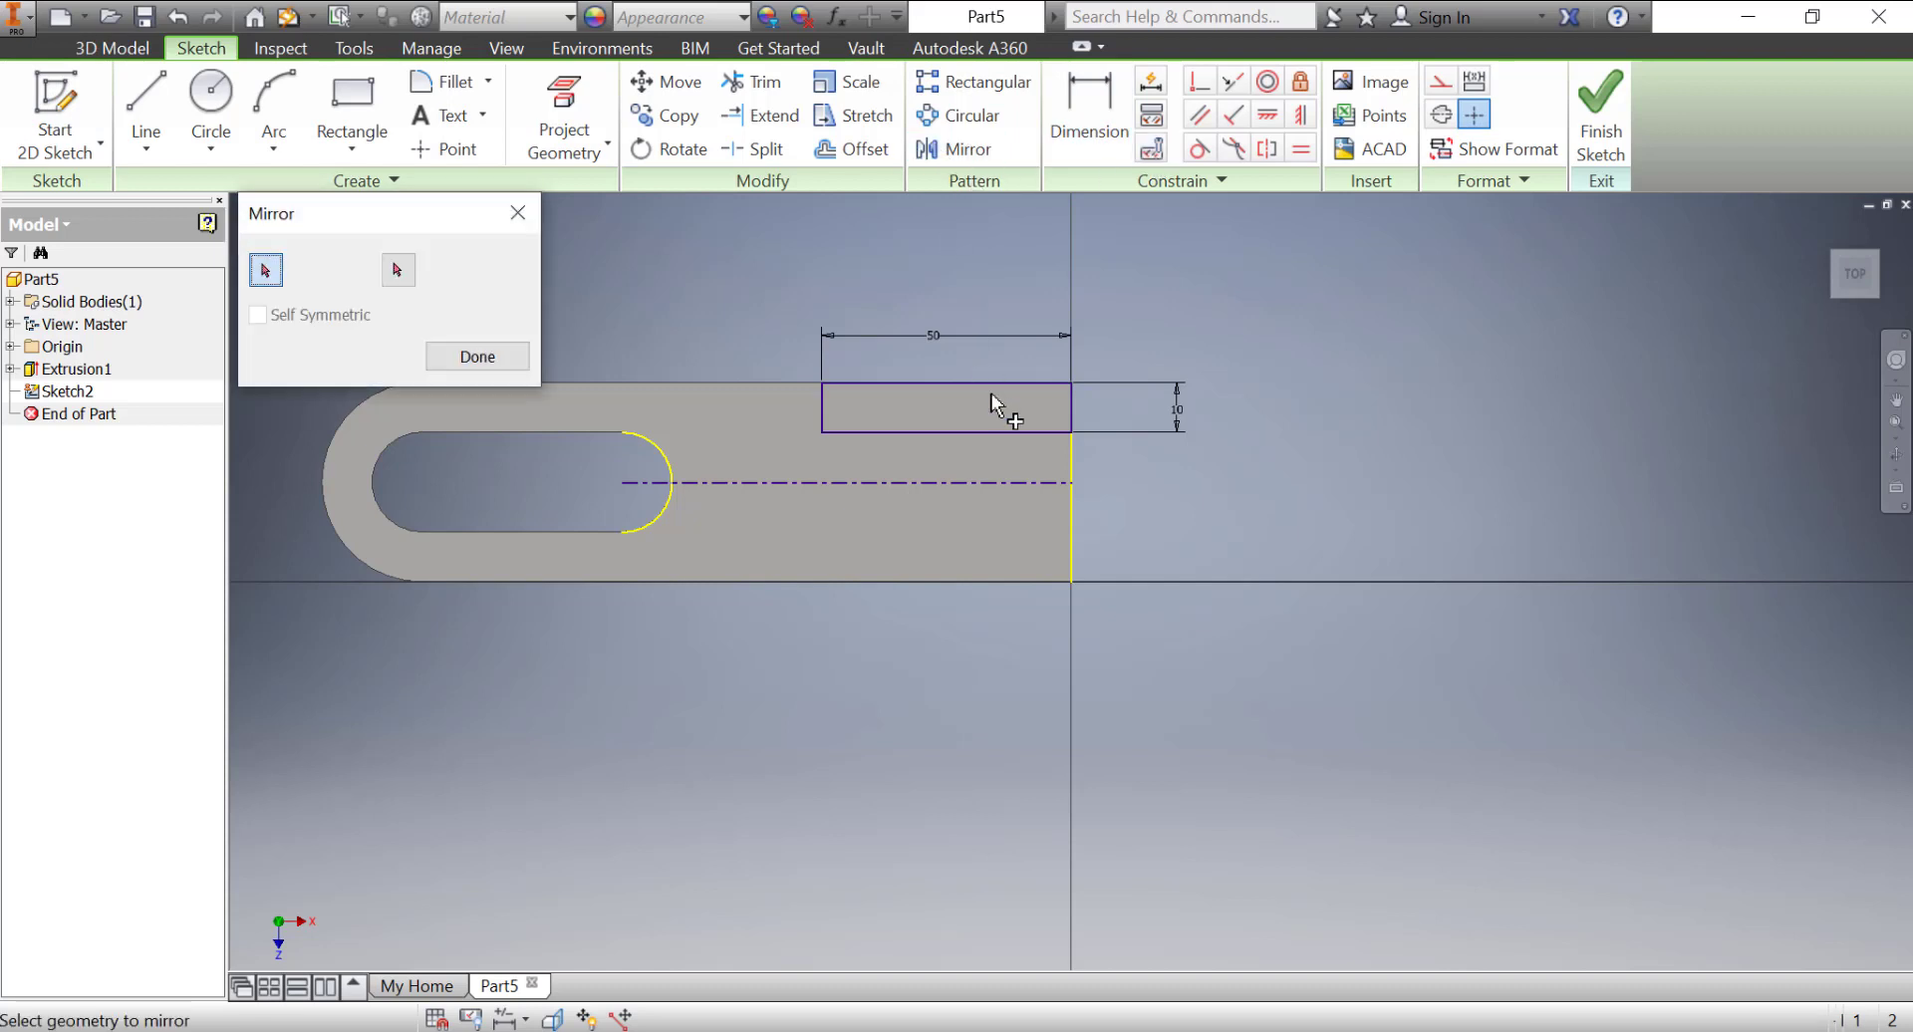
click(835, 428)
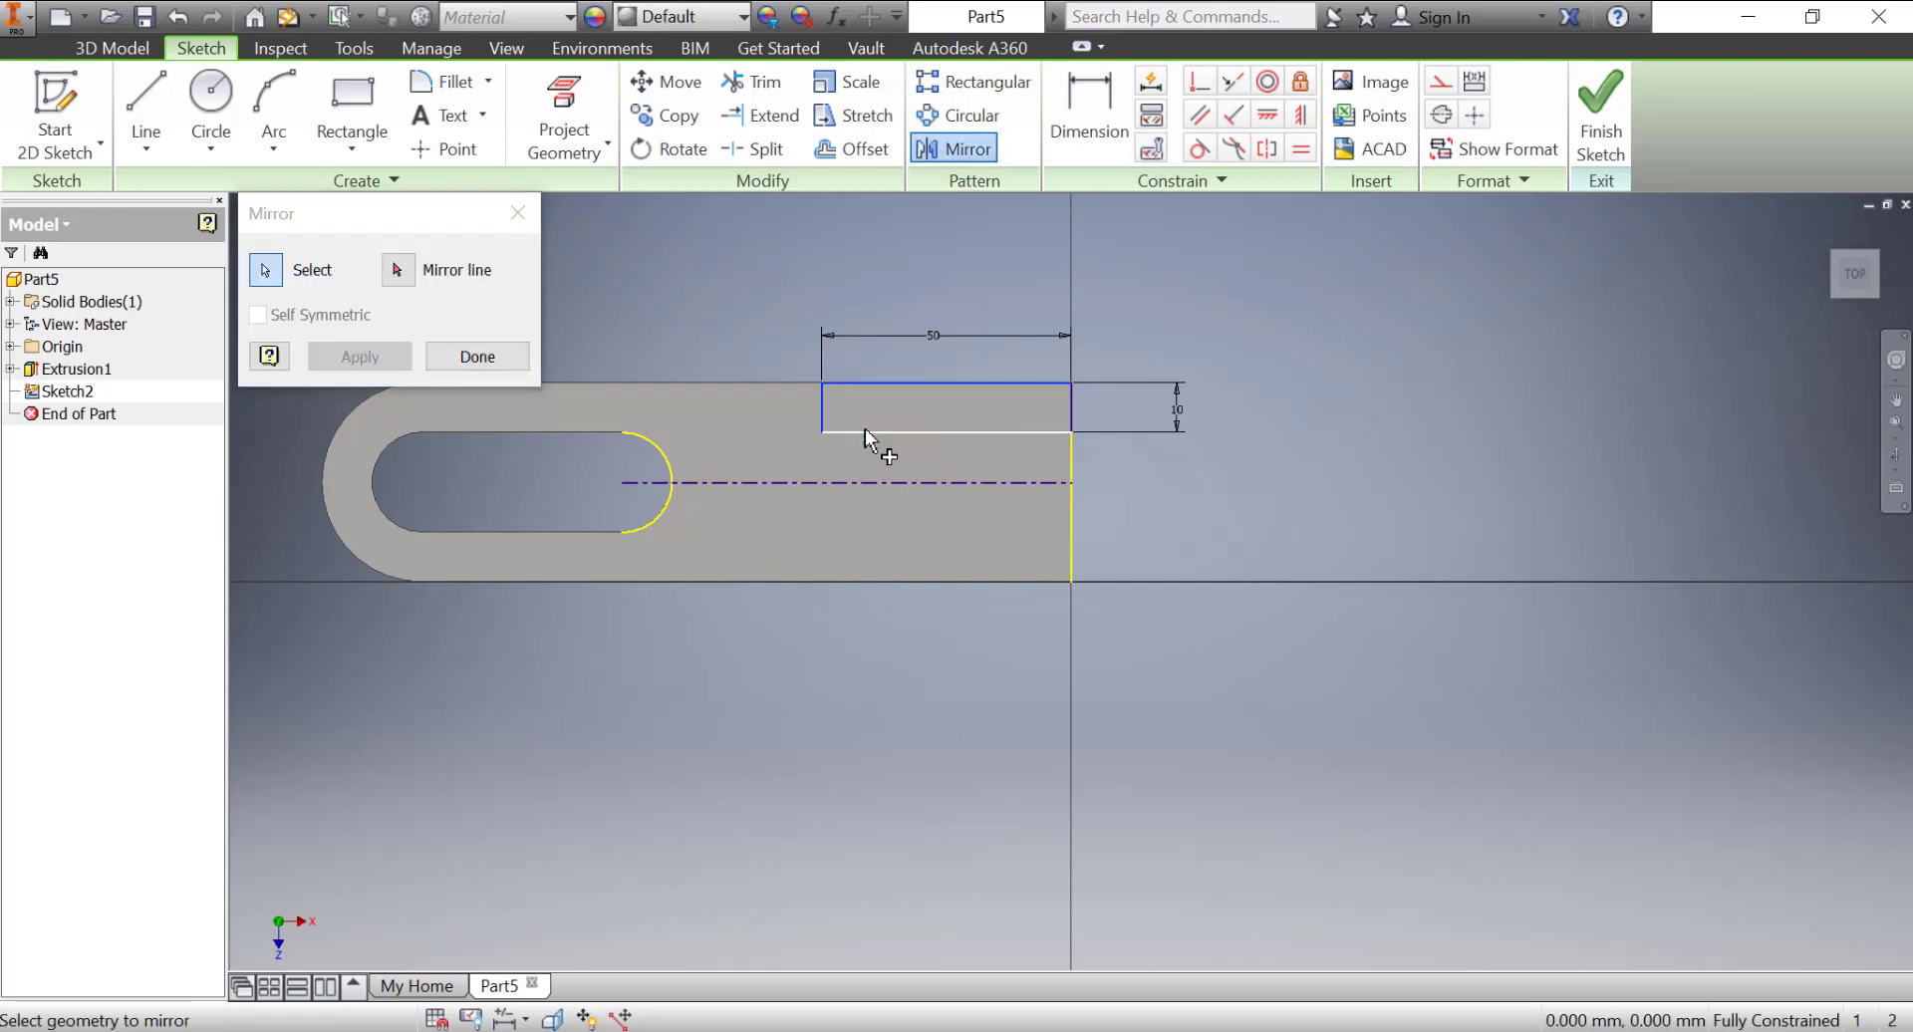
click(1074, 410)
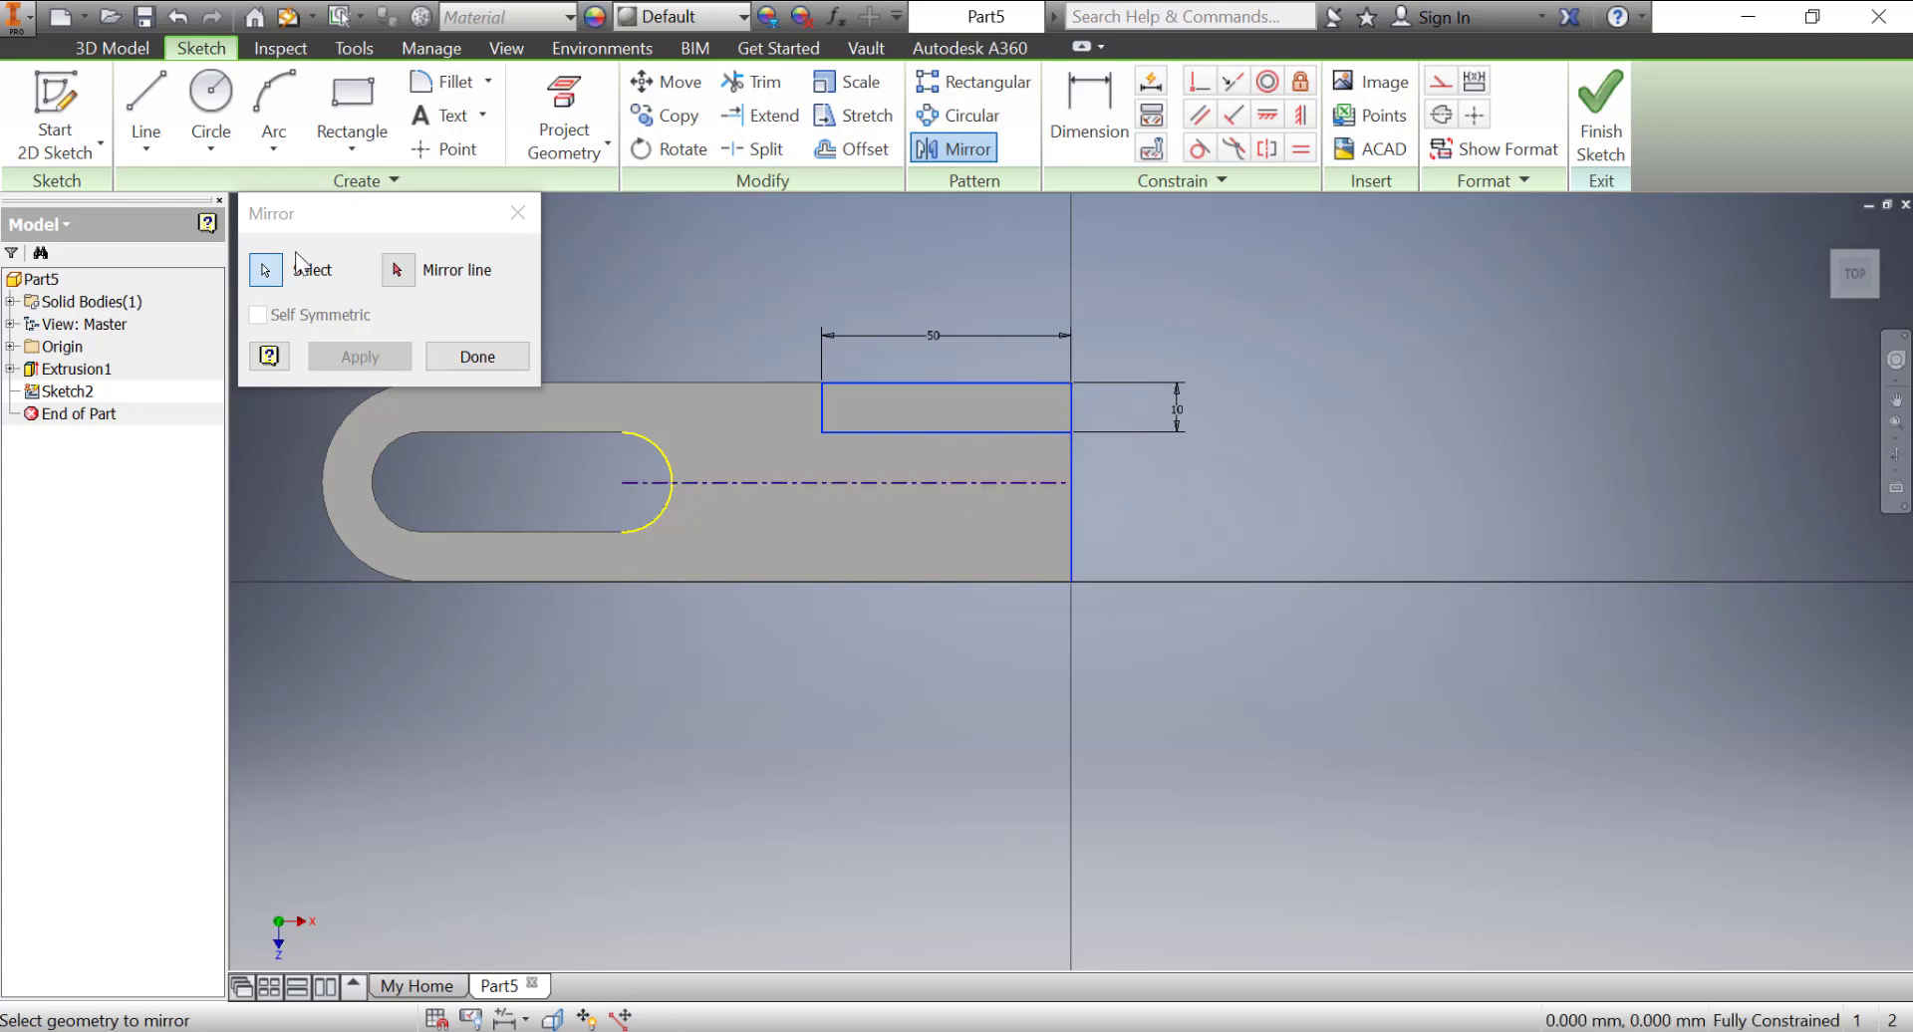
click(409, 269)
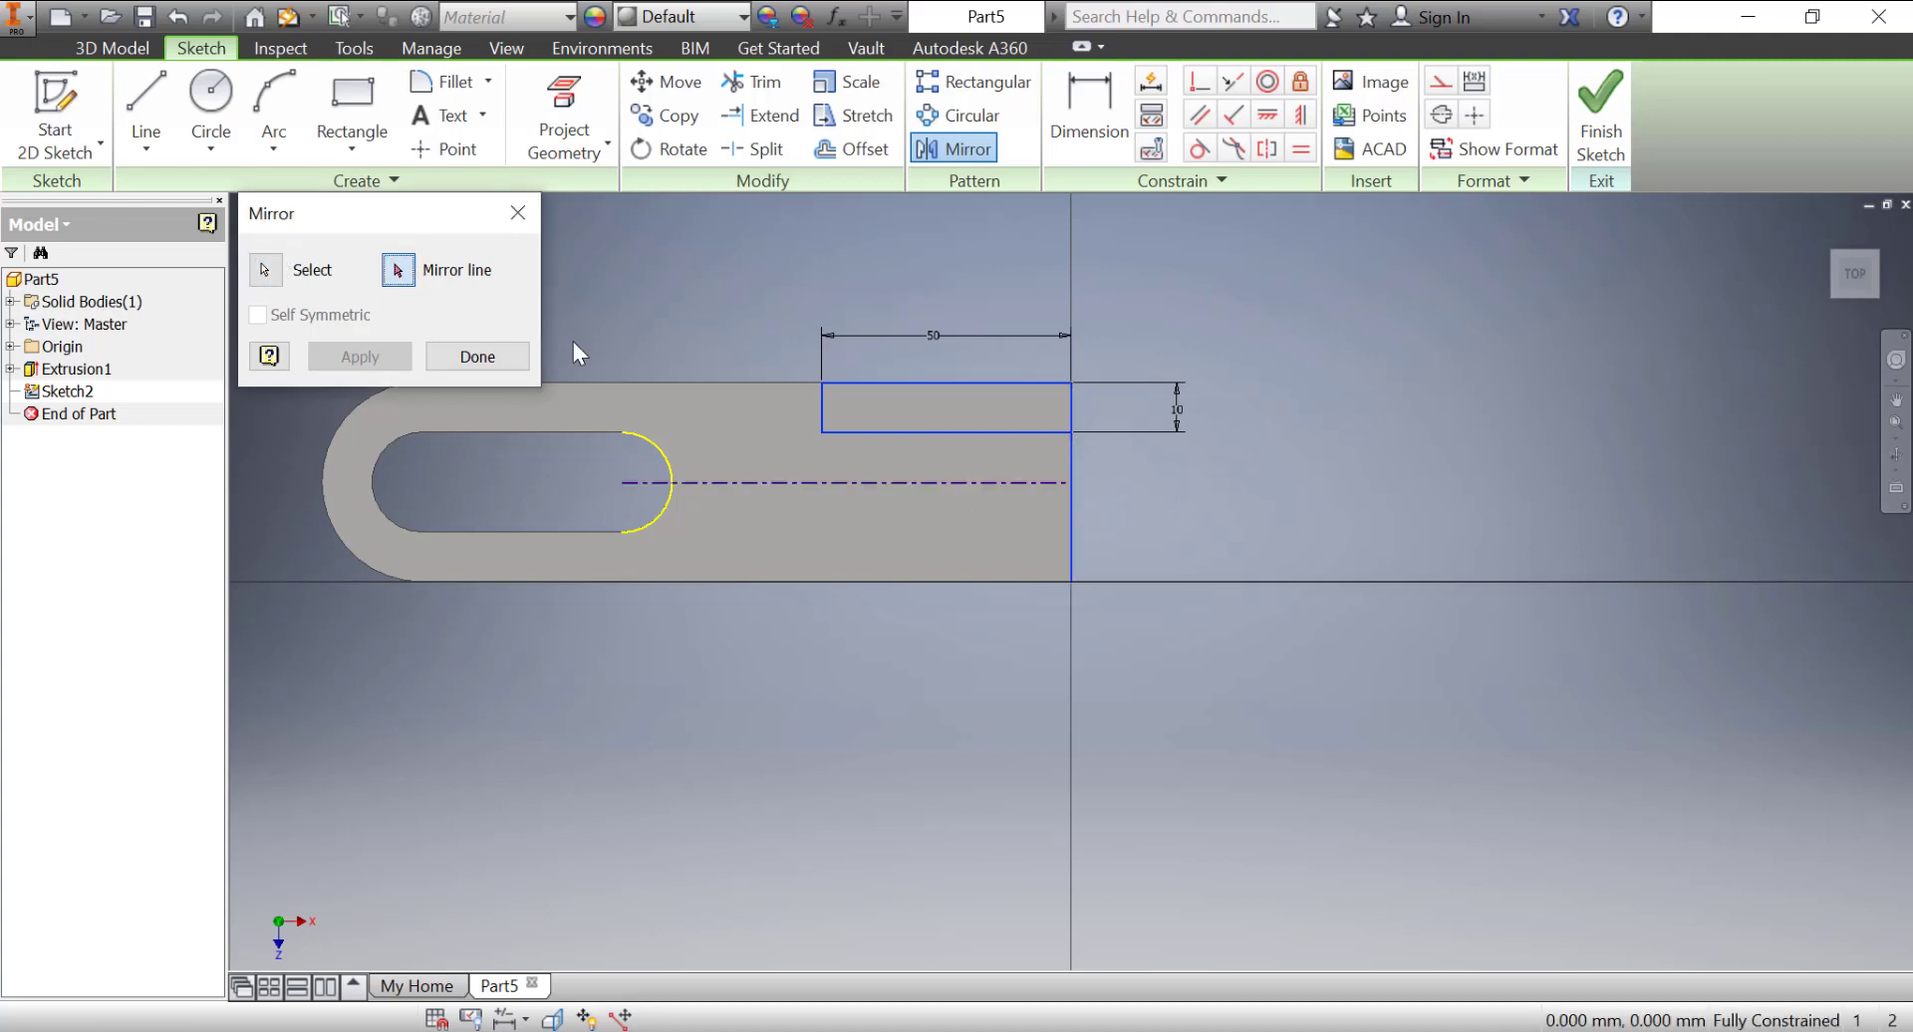
click(811, 480)
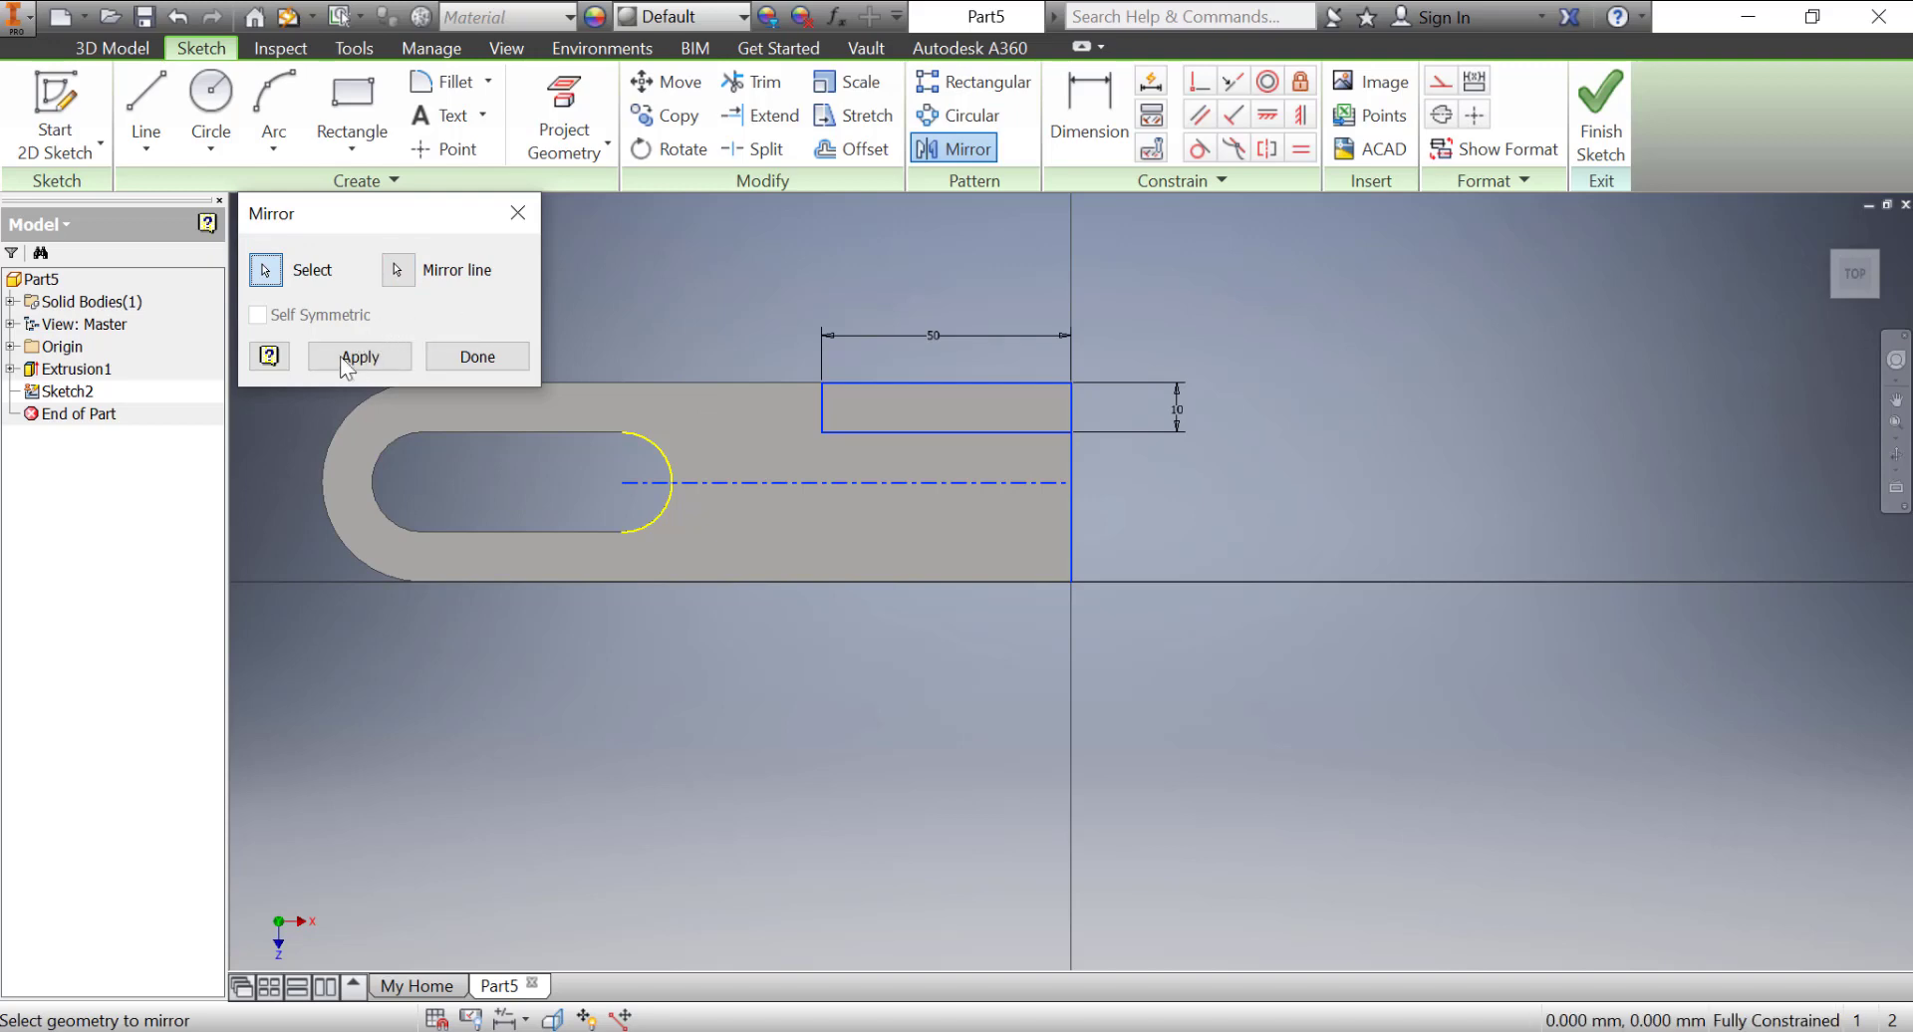
click(386, 358)
click(470, 354)
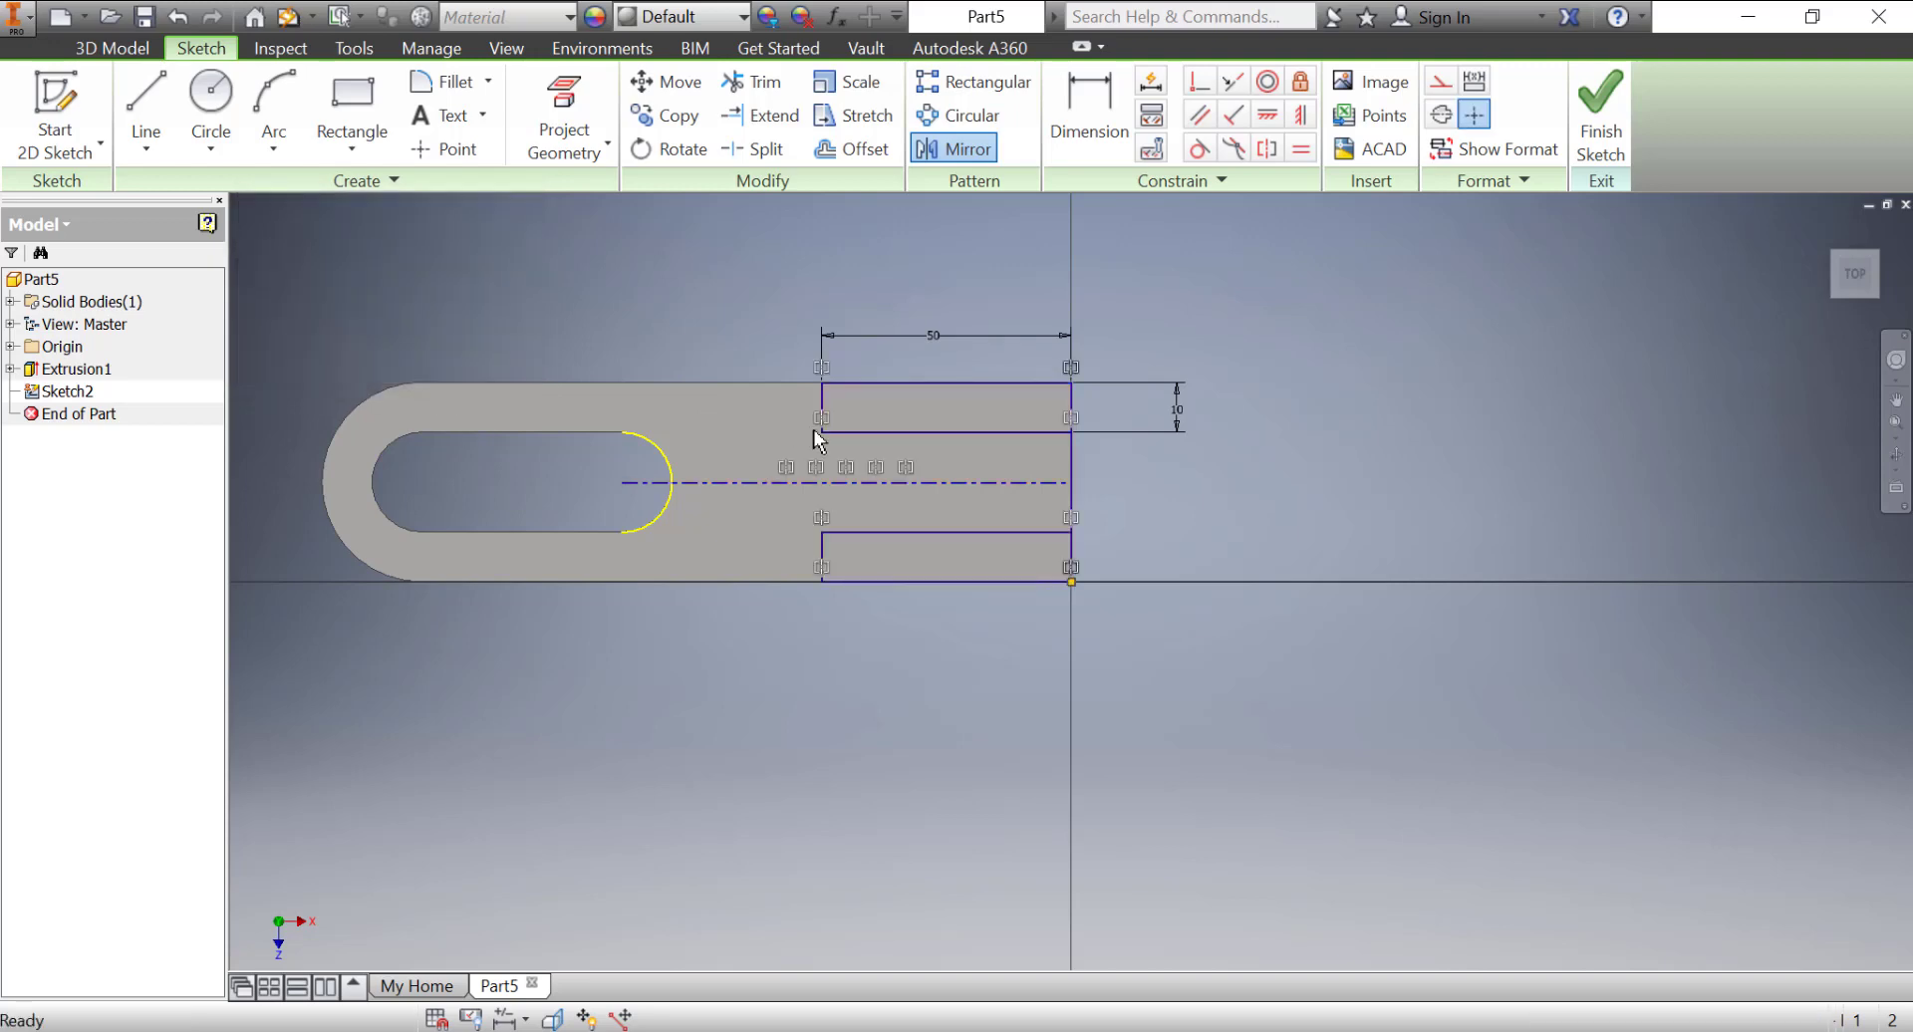
click(1599, 117)
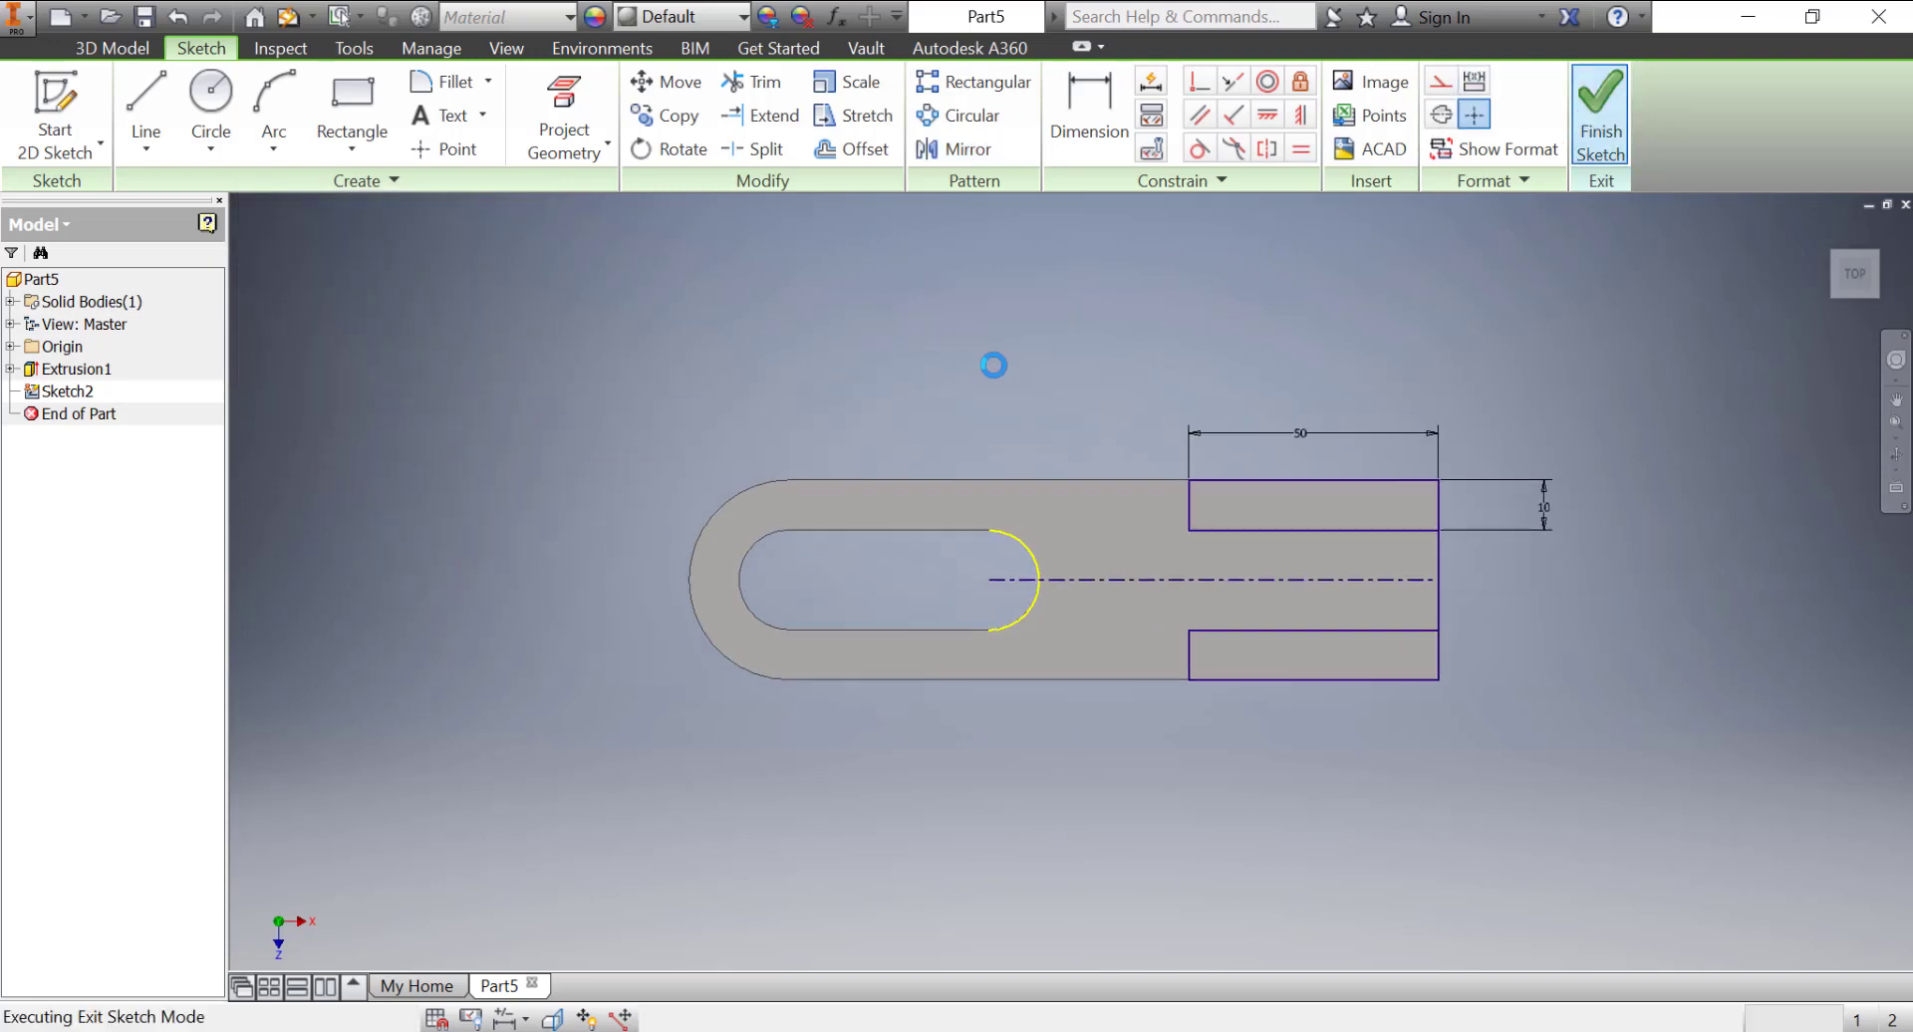
- Extrude both rectangles 55 mm upward from the plate's top face as joined solids
mouse_move(1859, 282)
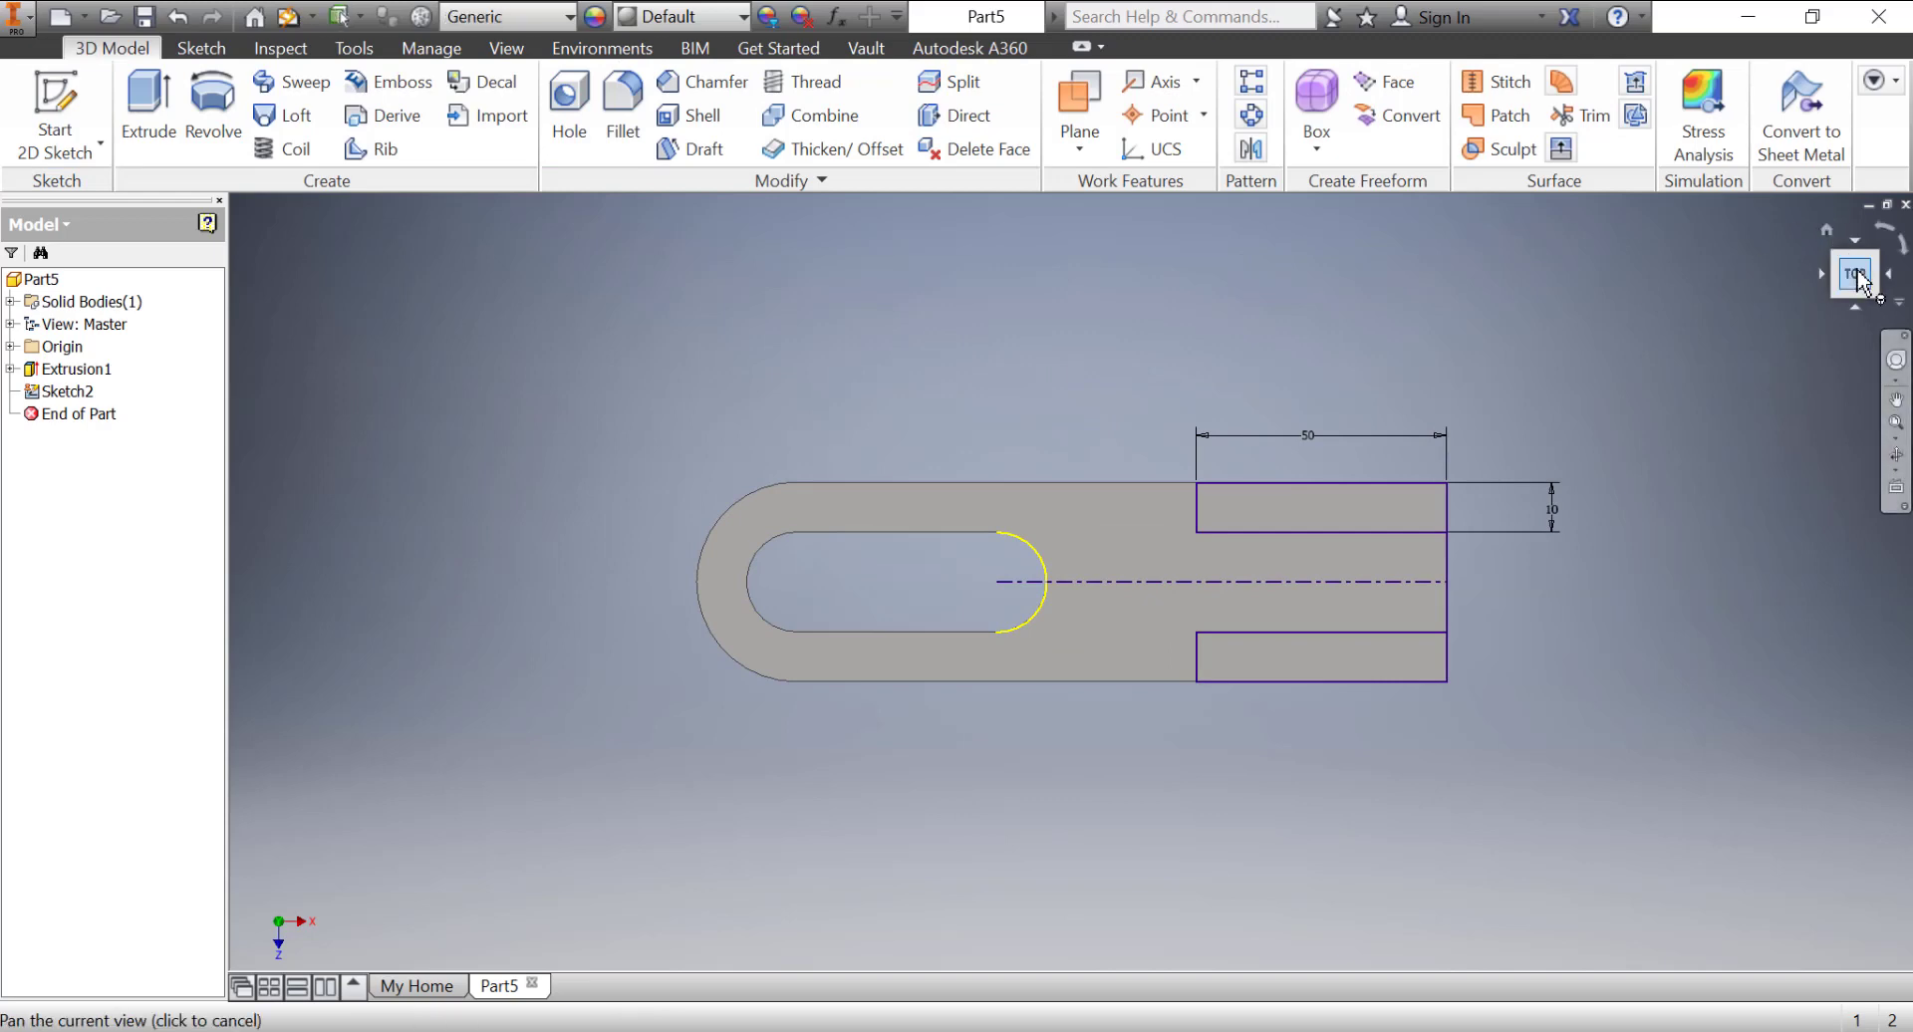
key(F6)
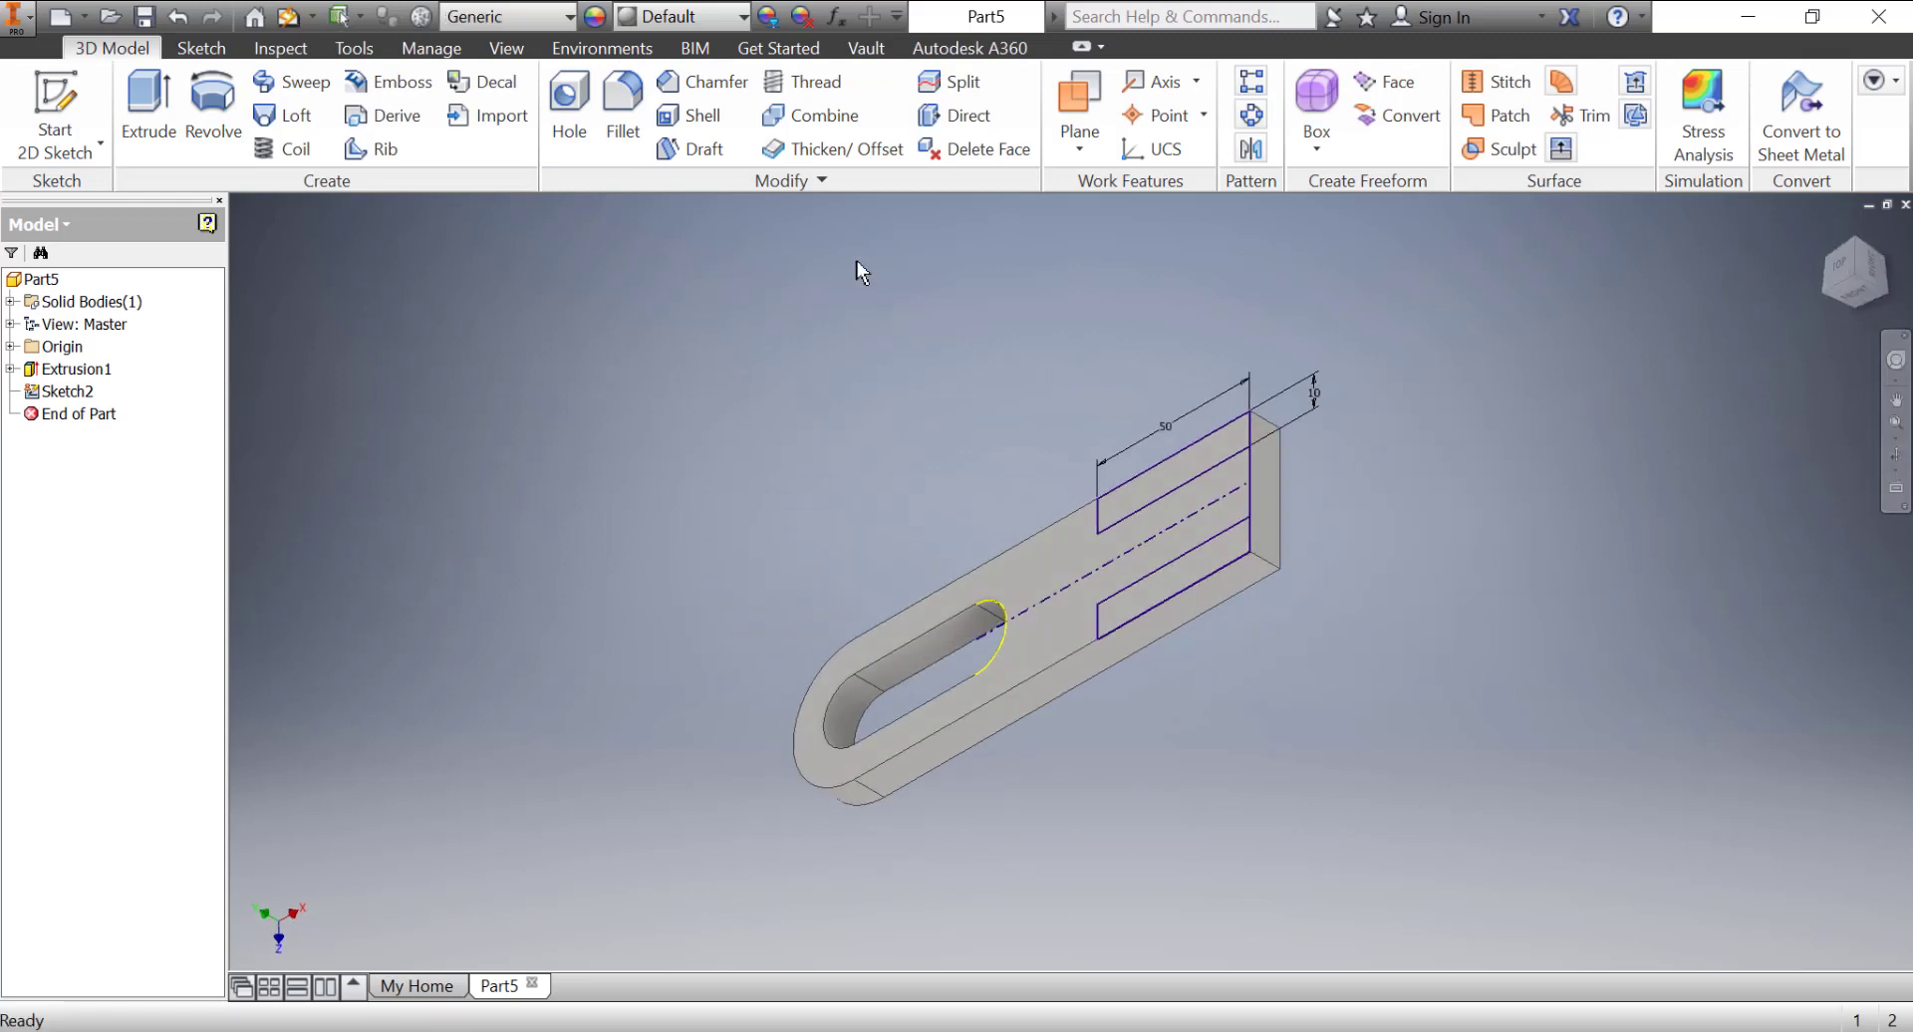
click(147, 104)
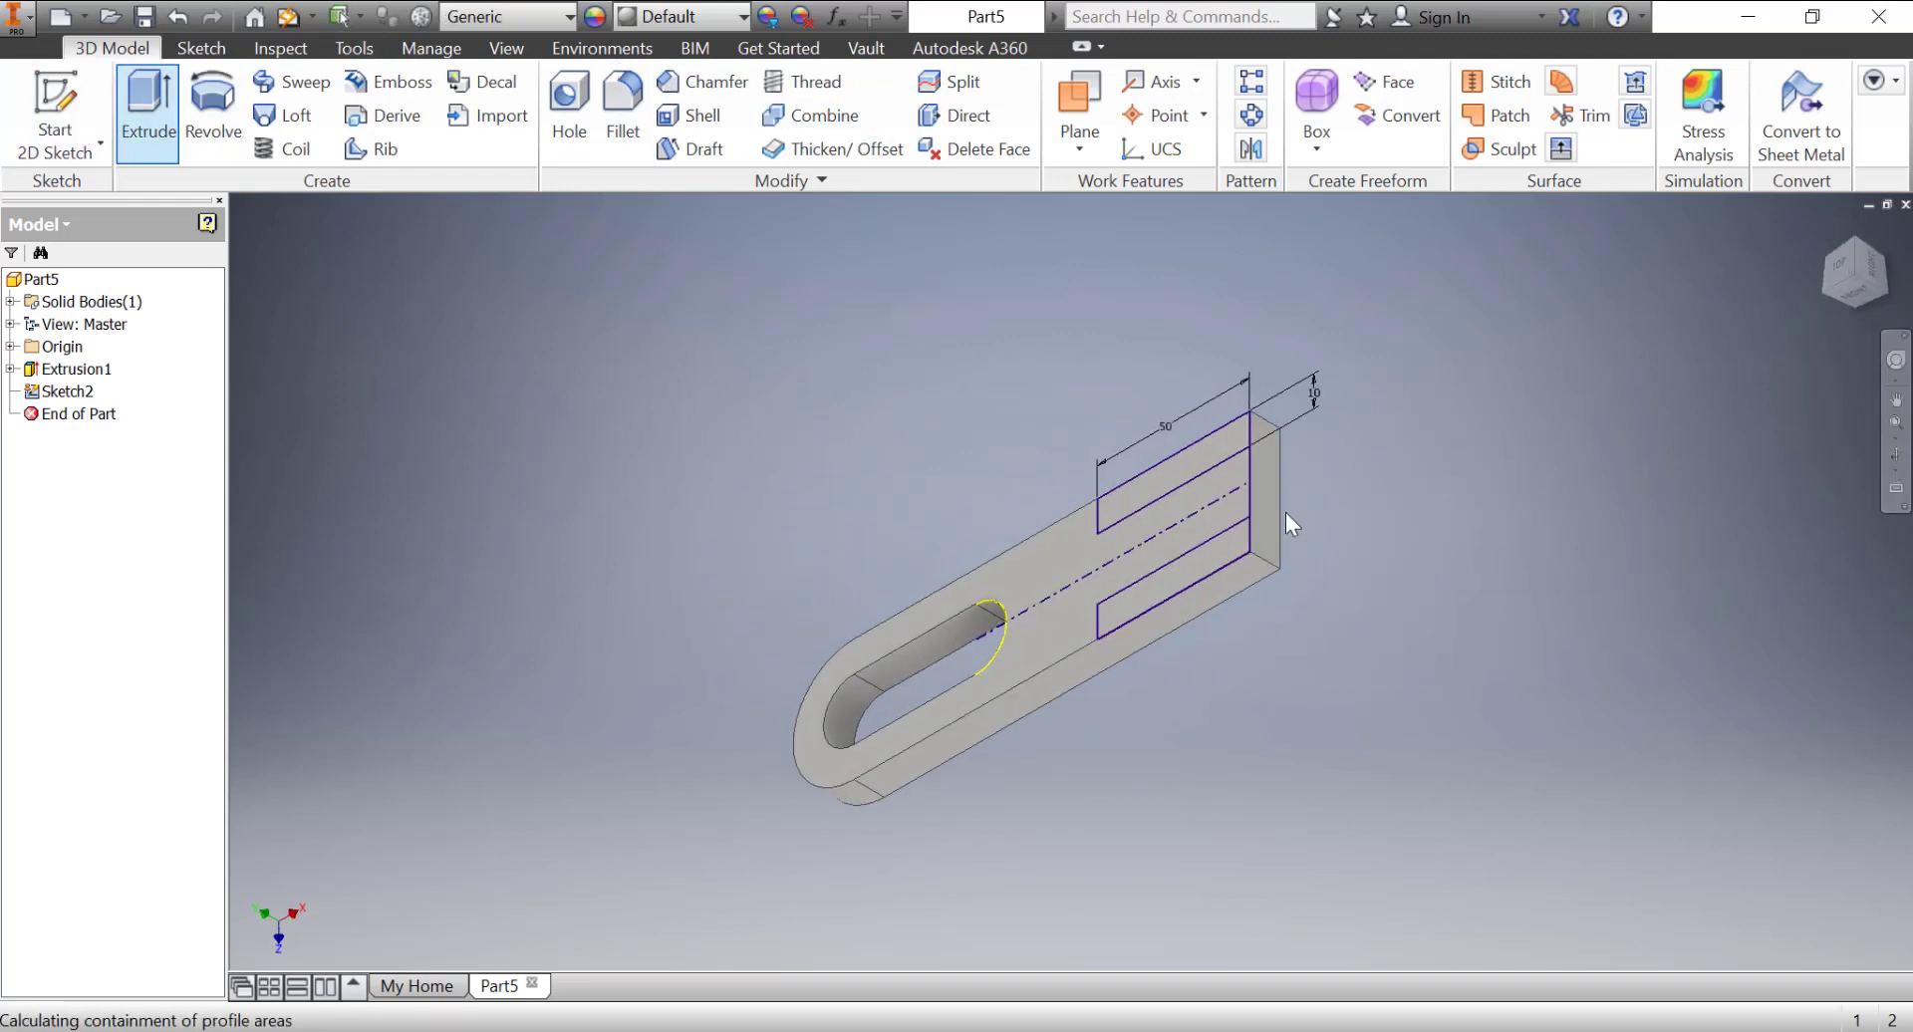
click(1189, 575)
click(1181, 477)
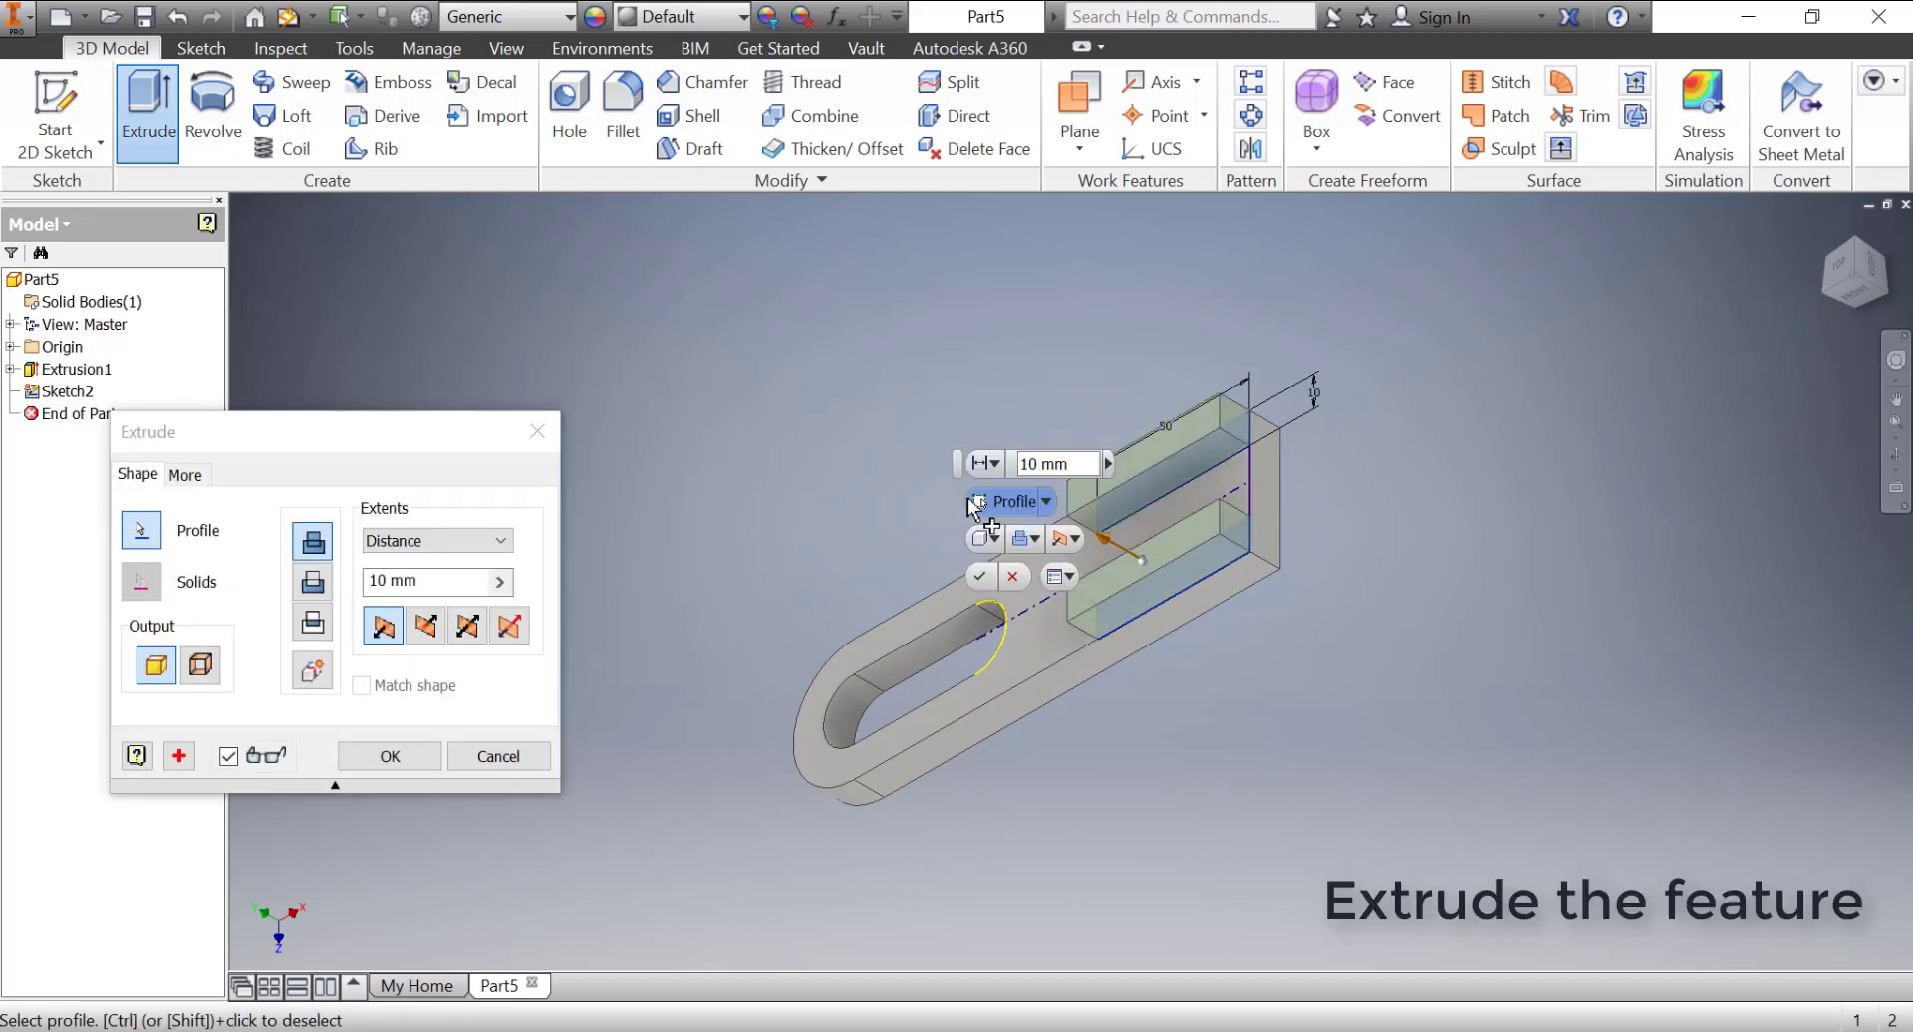
click(288, 546)
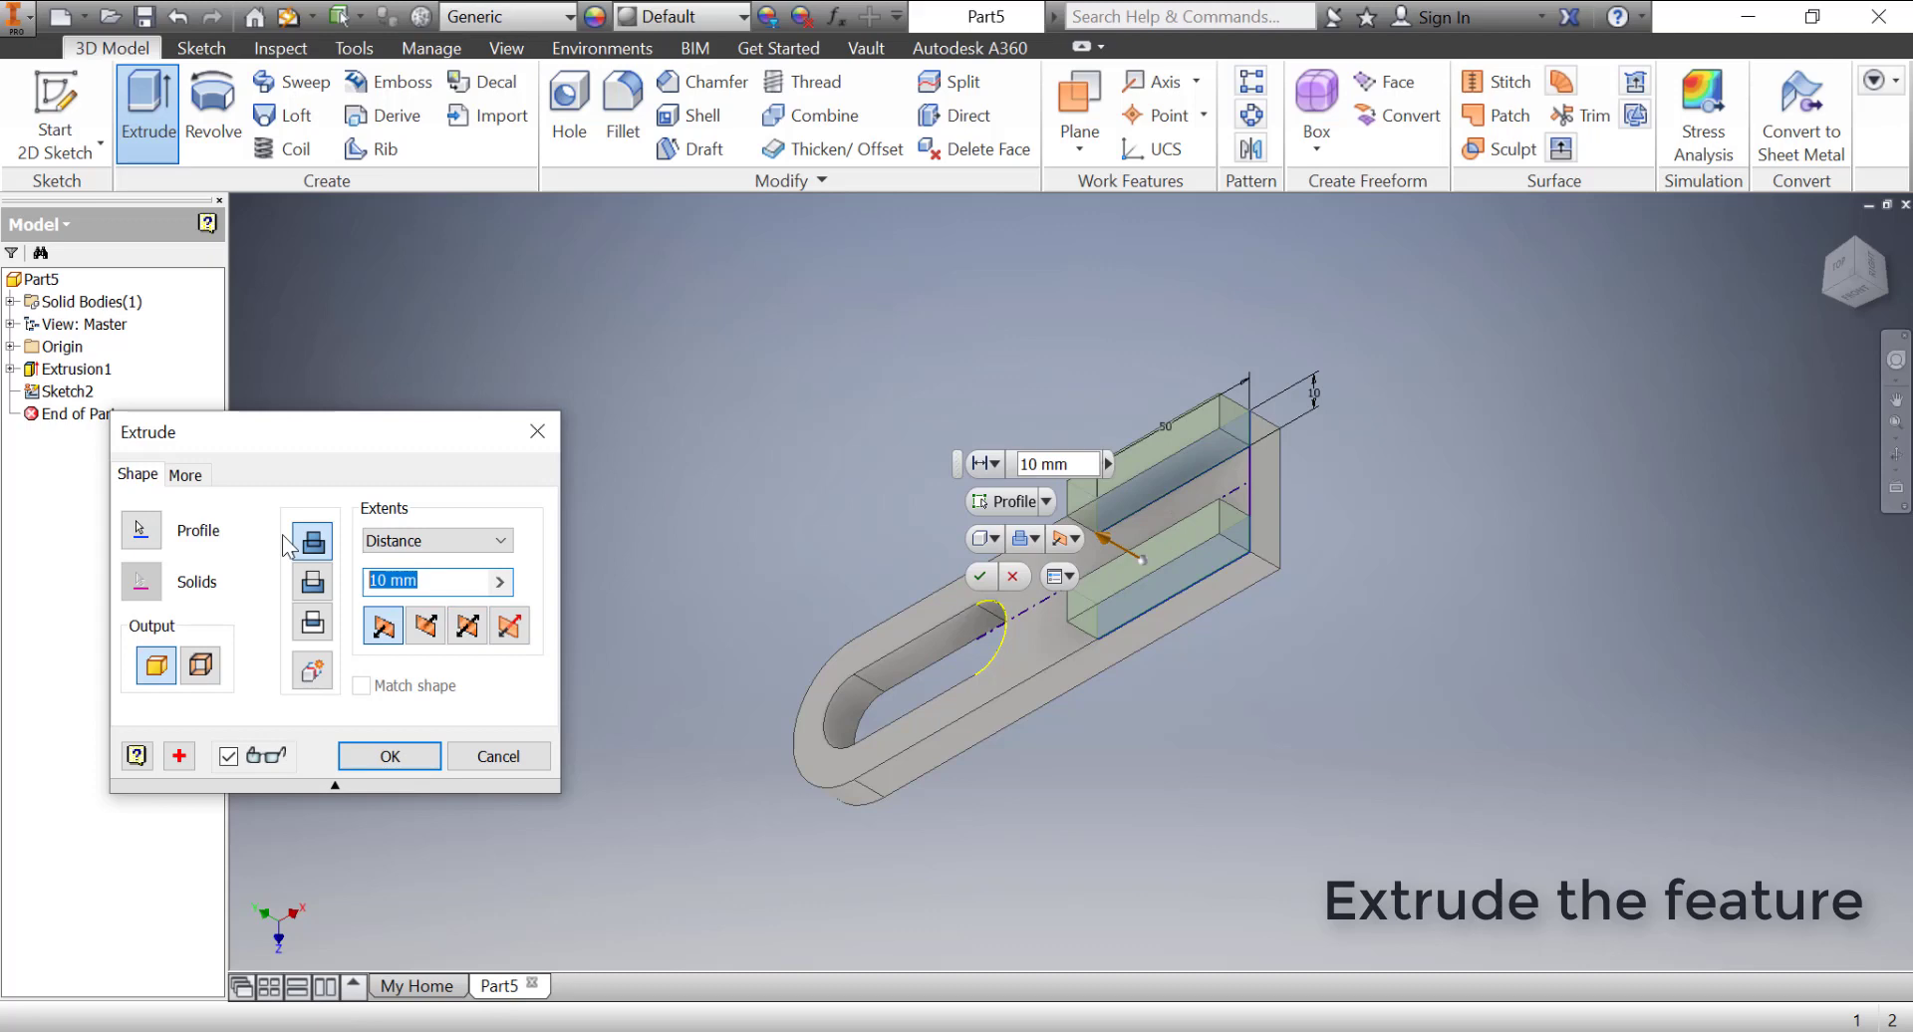
text(55)
key(Return)
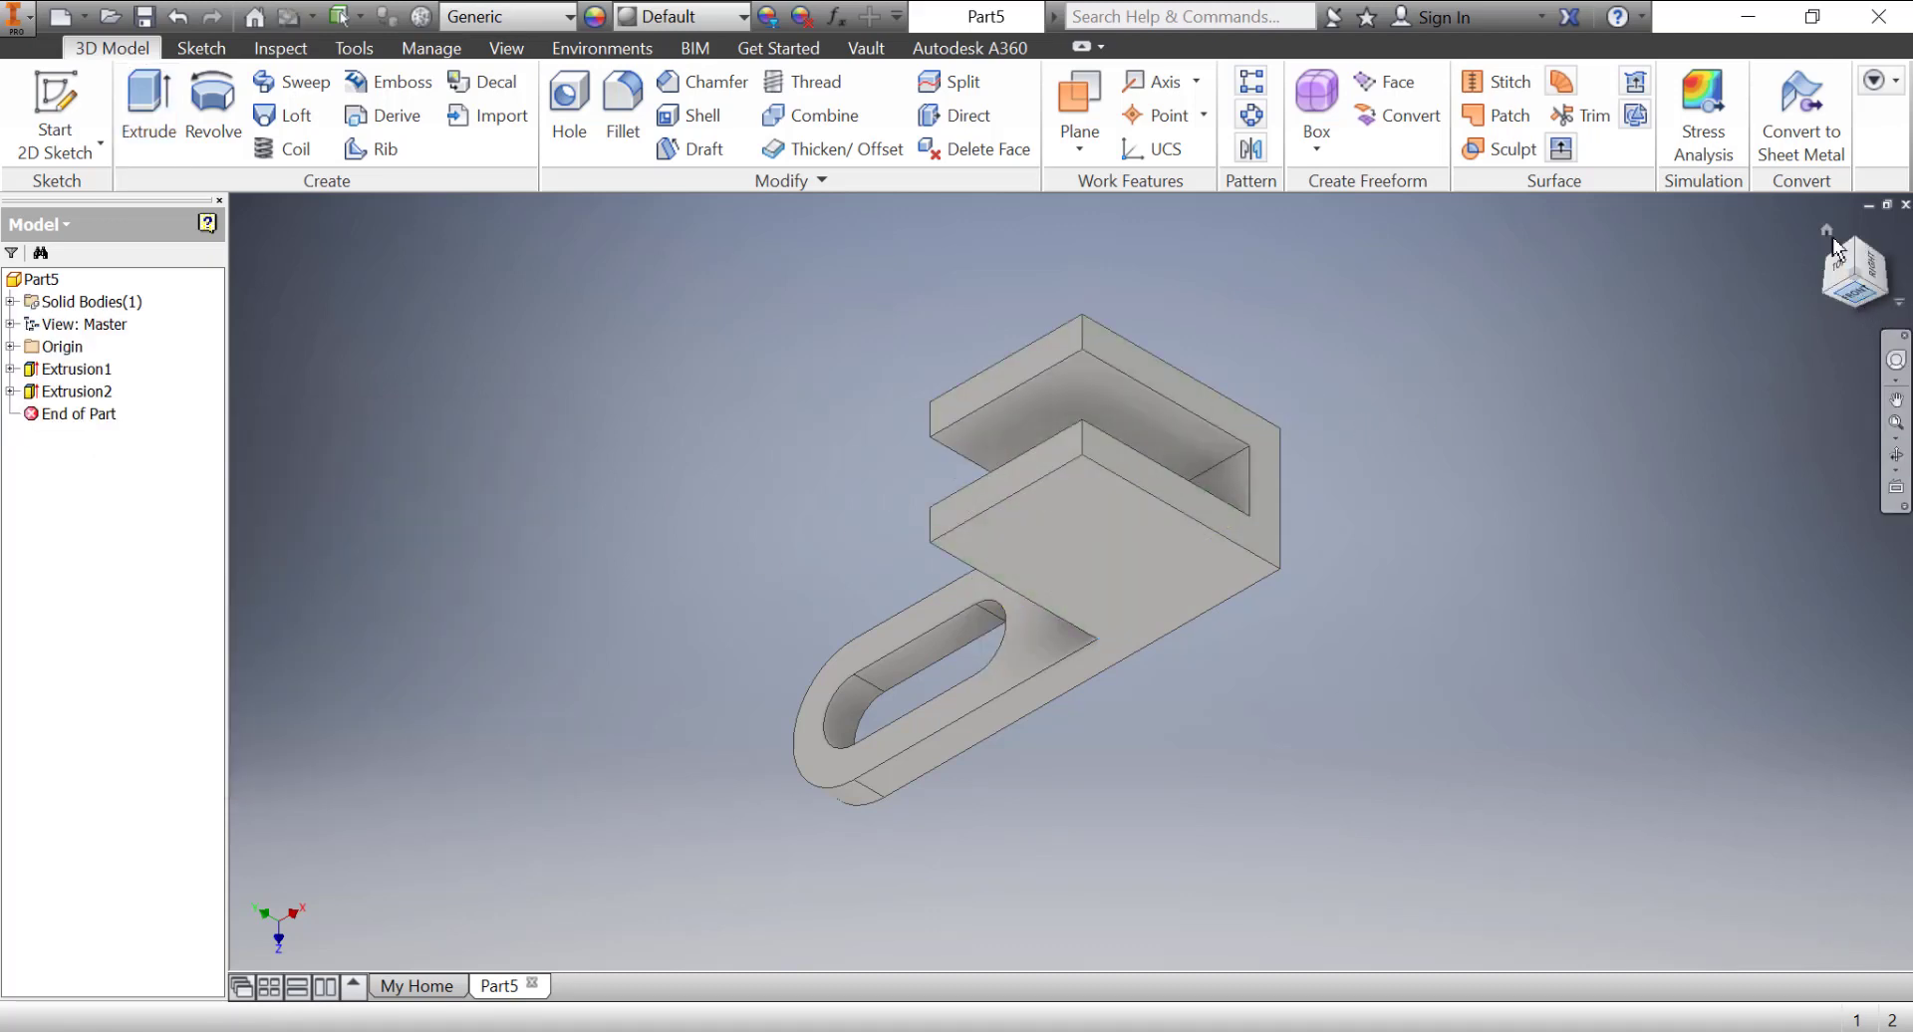
- Start a new 2D sketch on the part's front side face
click(1849, 273)
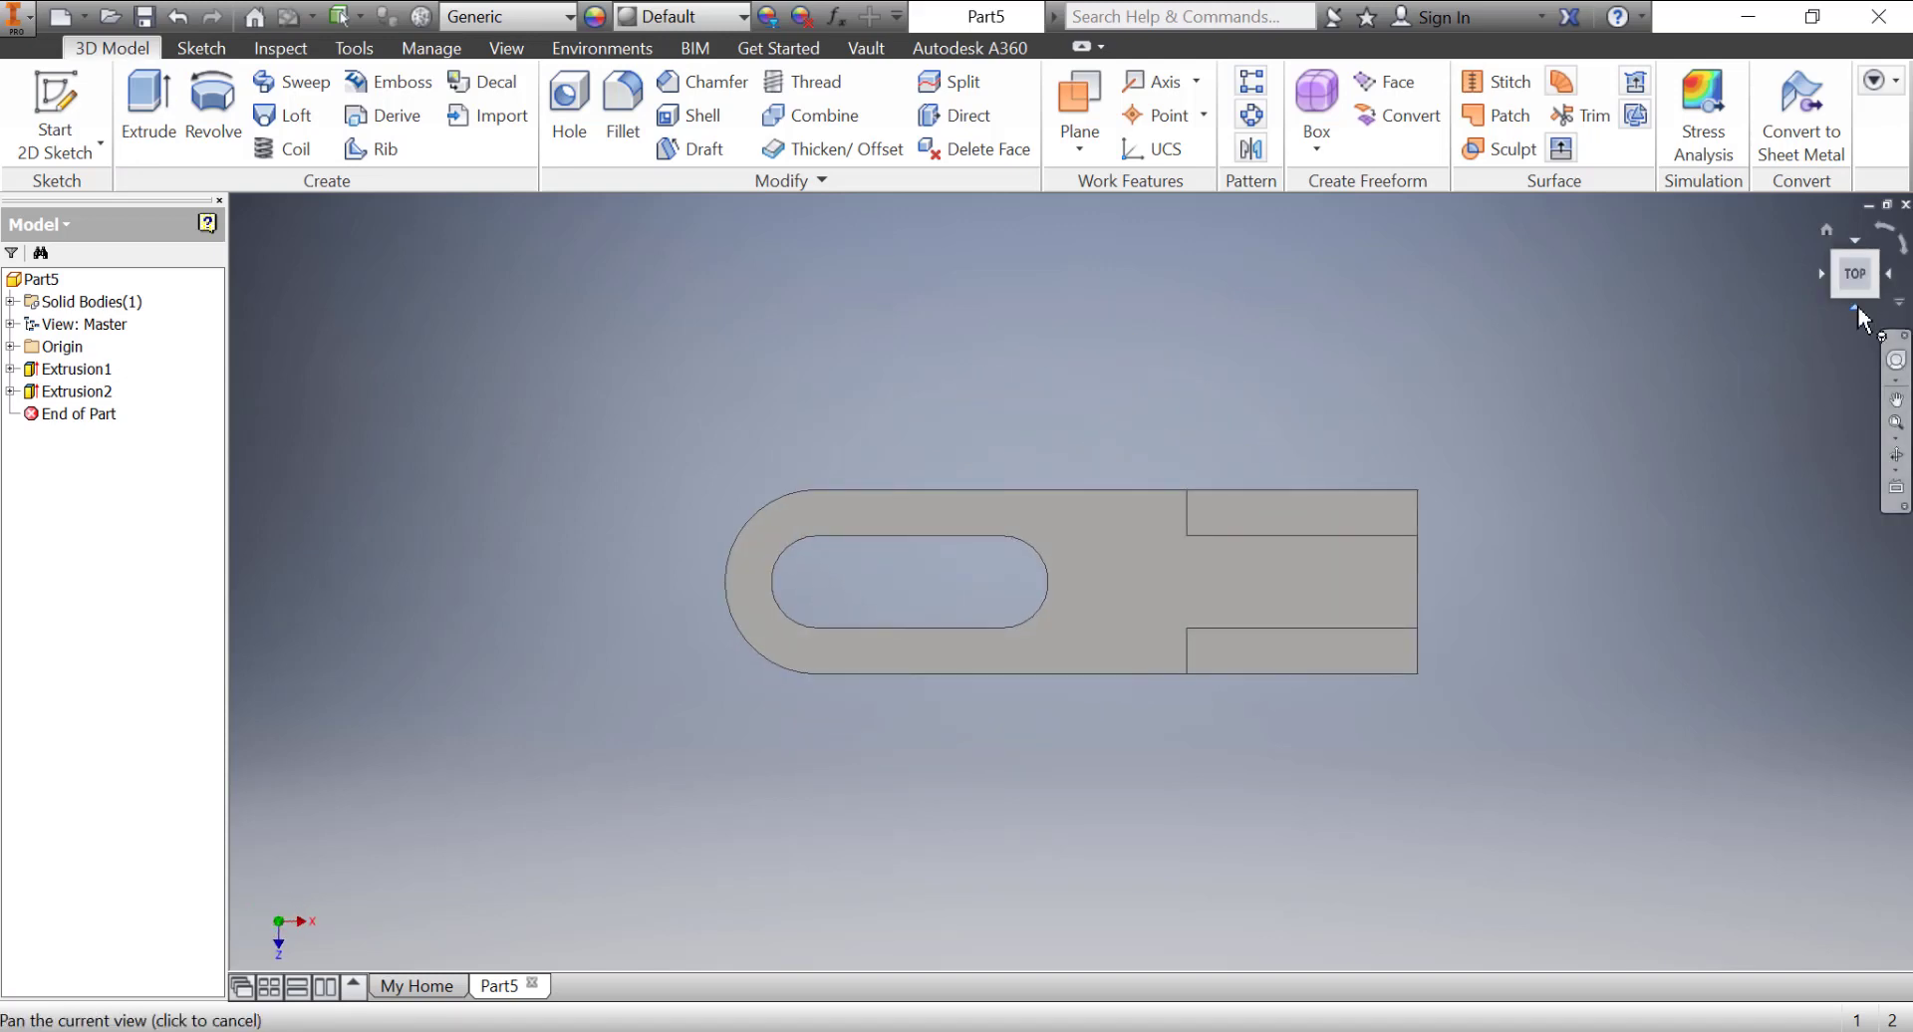
click(1857, 308)
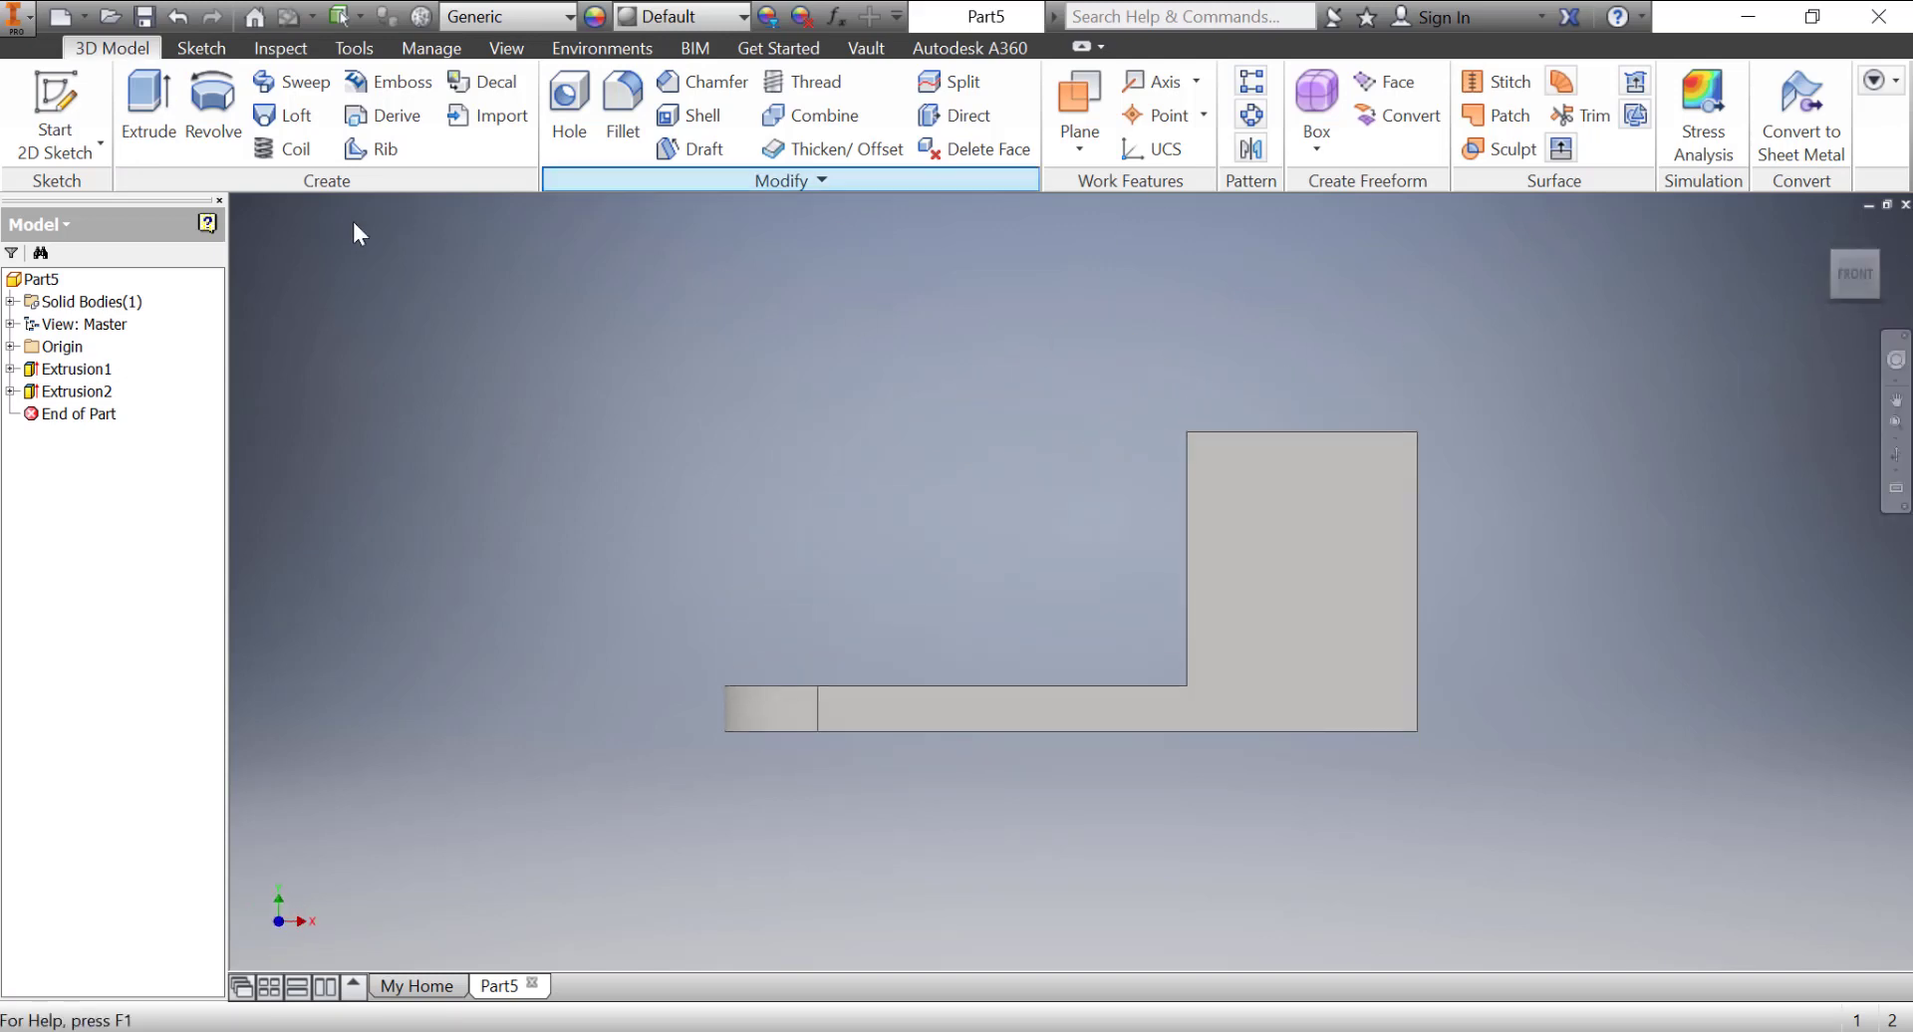
click(1289, 626)
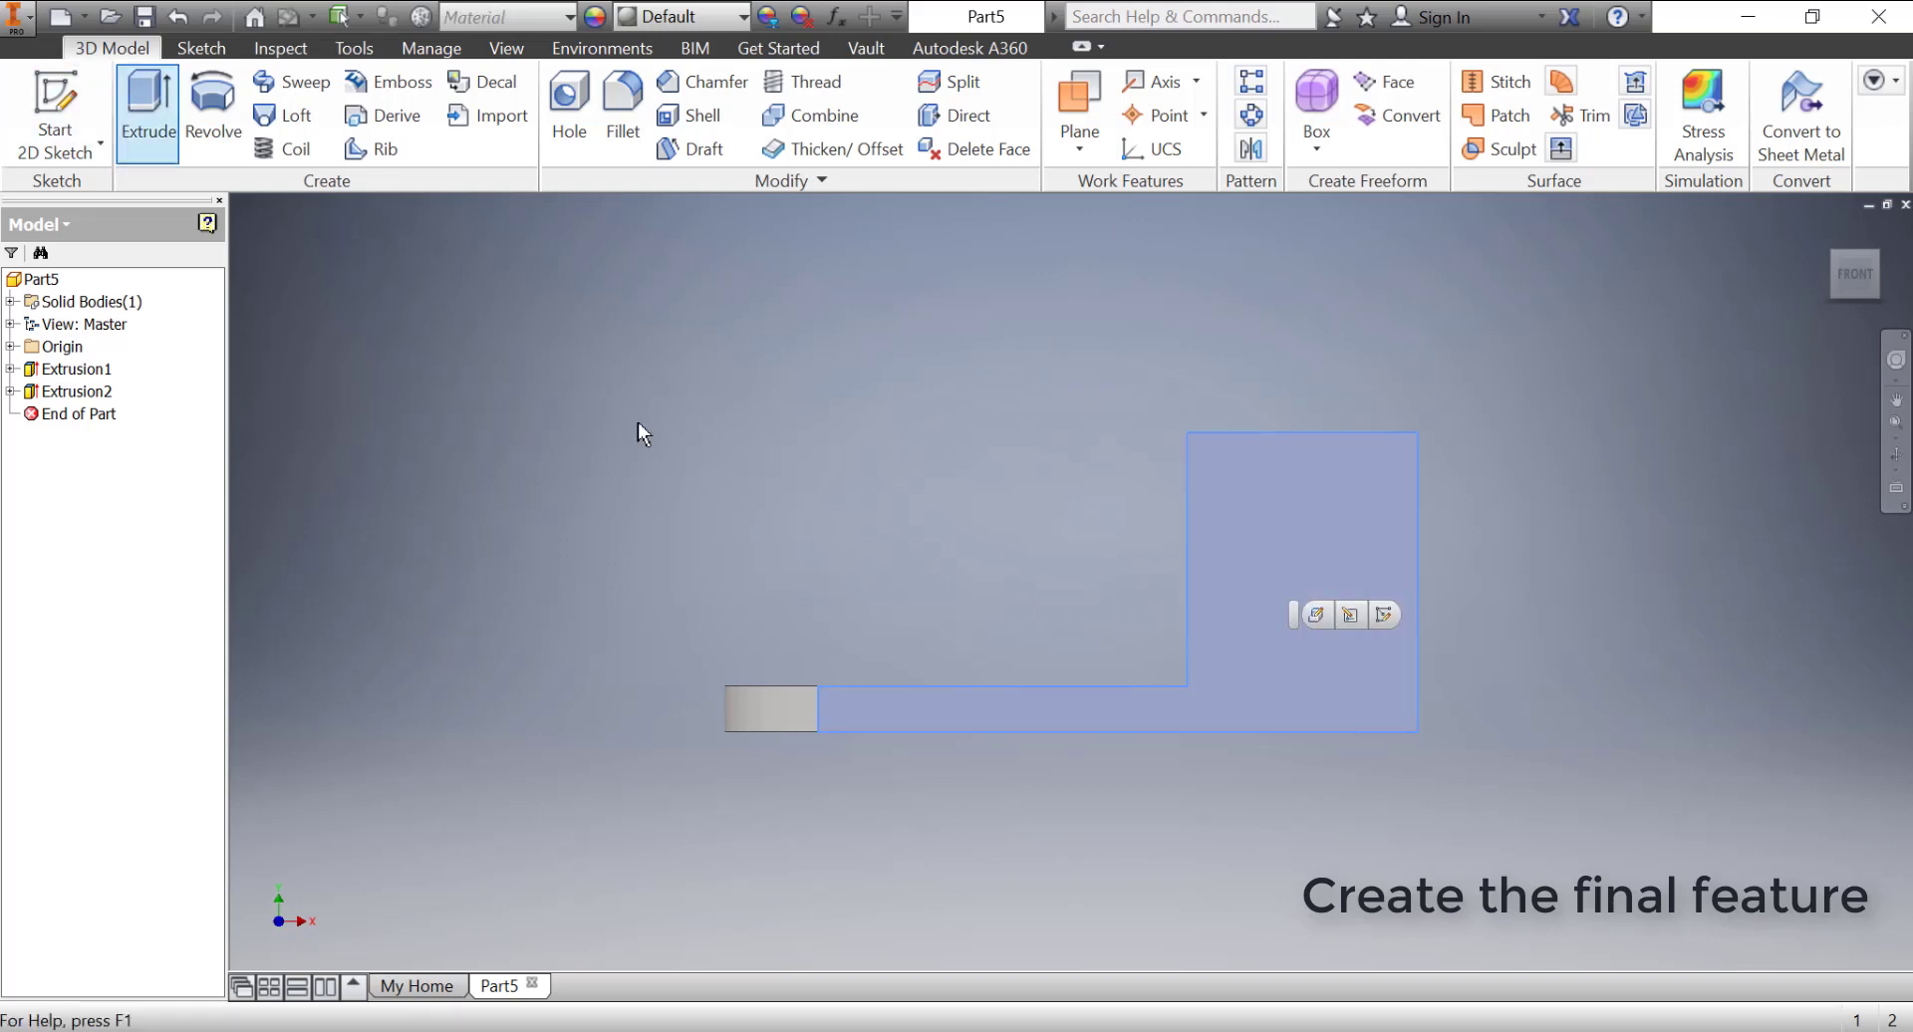
click(1337, 596)
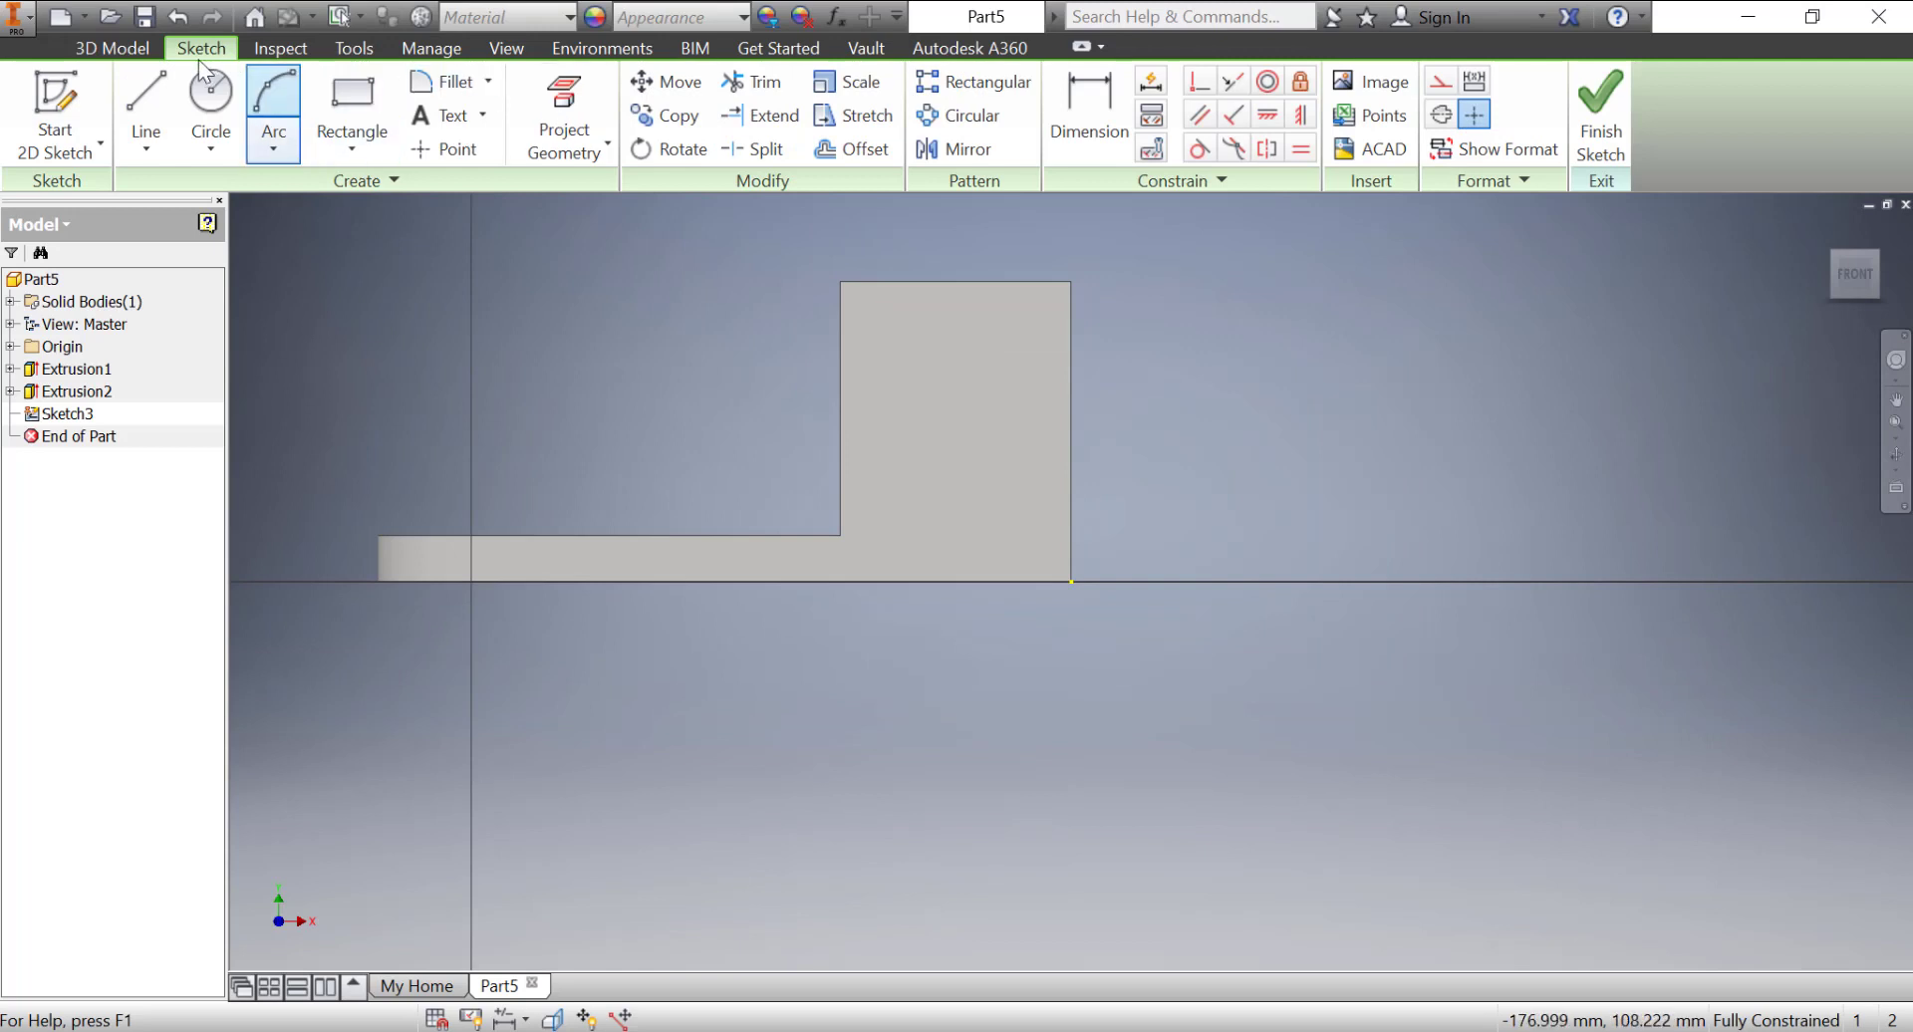
- Draw a horizontal construction line about 50 mm long across the upright's face, from its left edge to its right edge
click(152, 84)
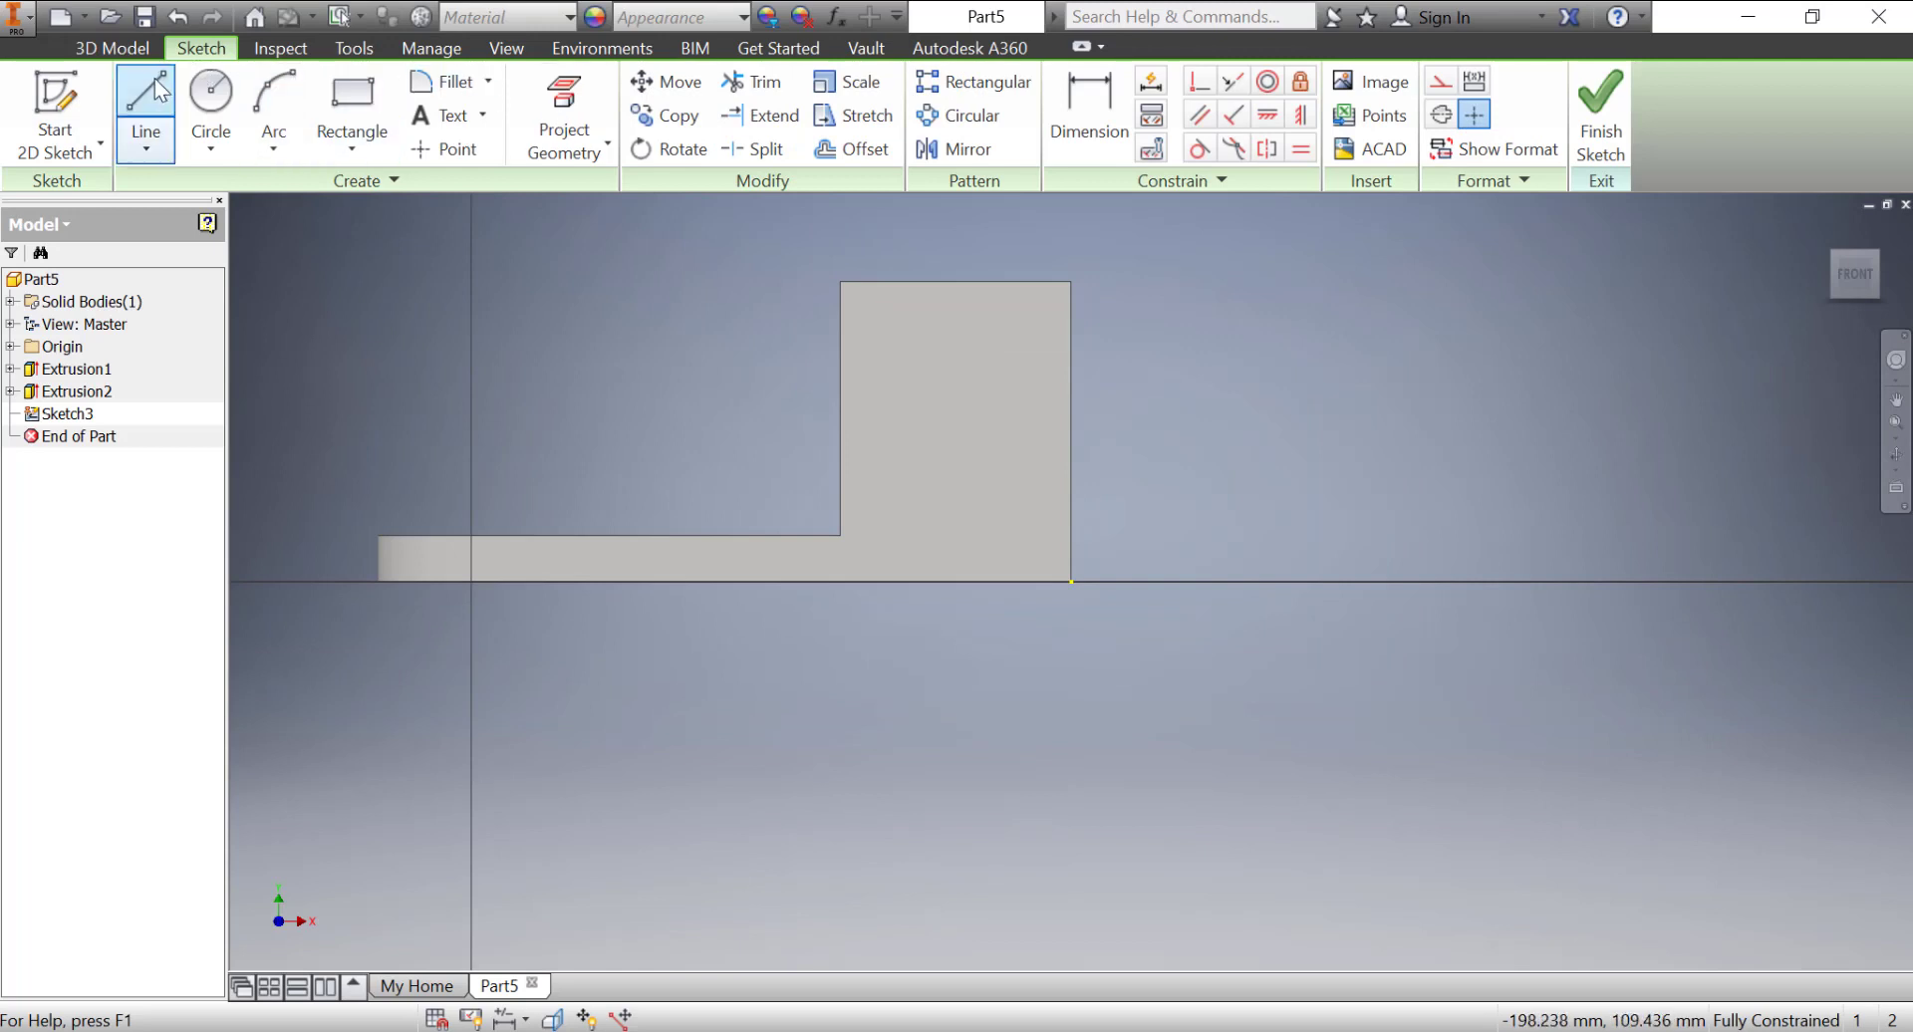
click(354, 99)
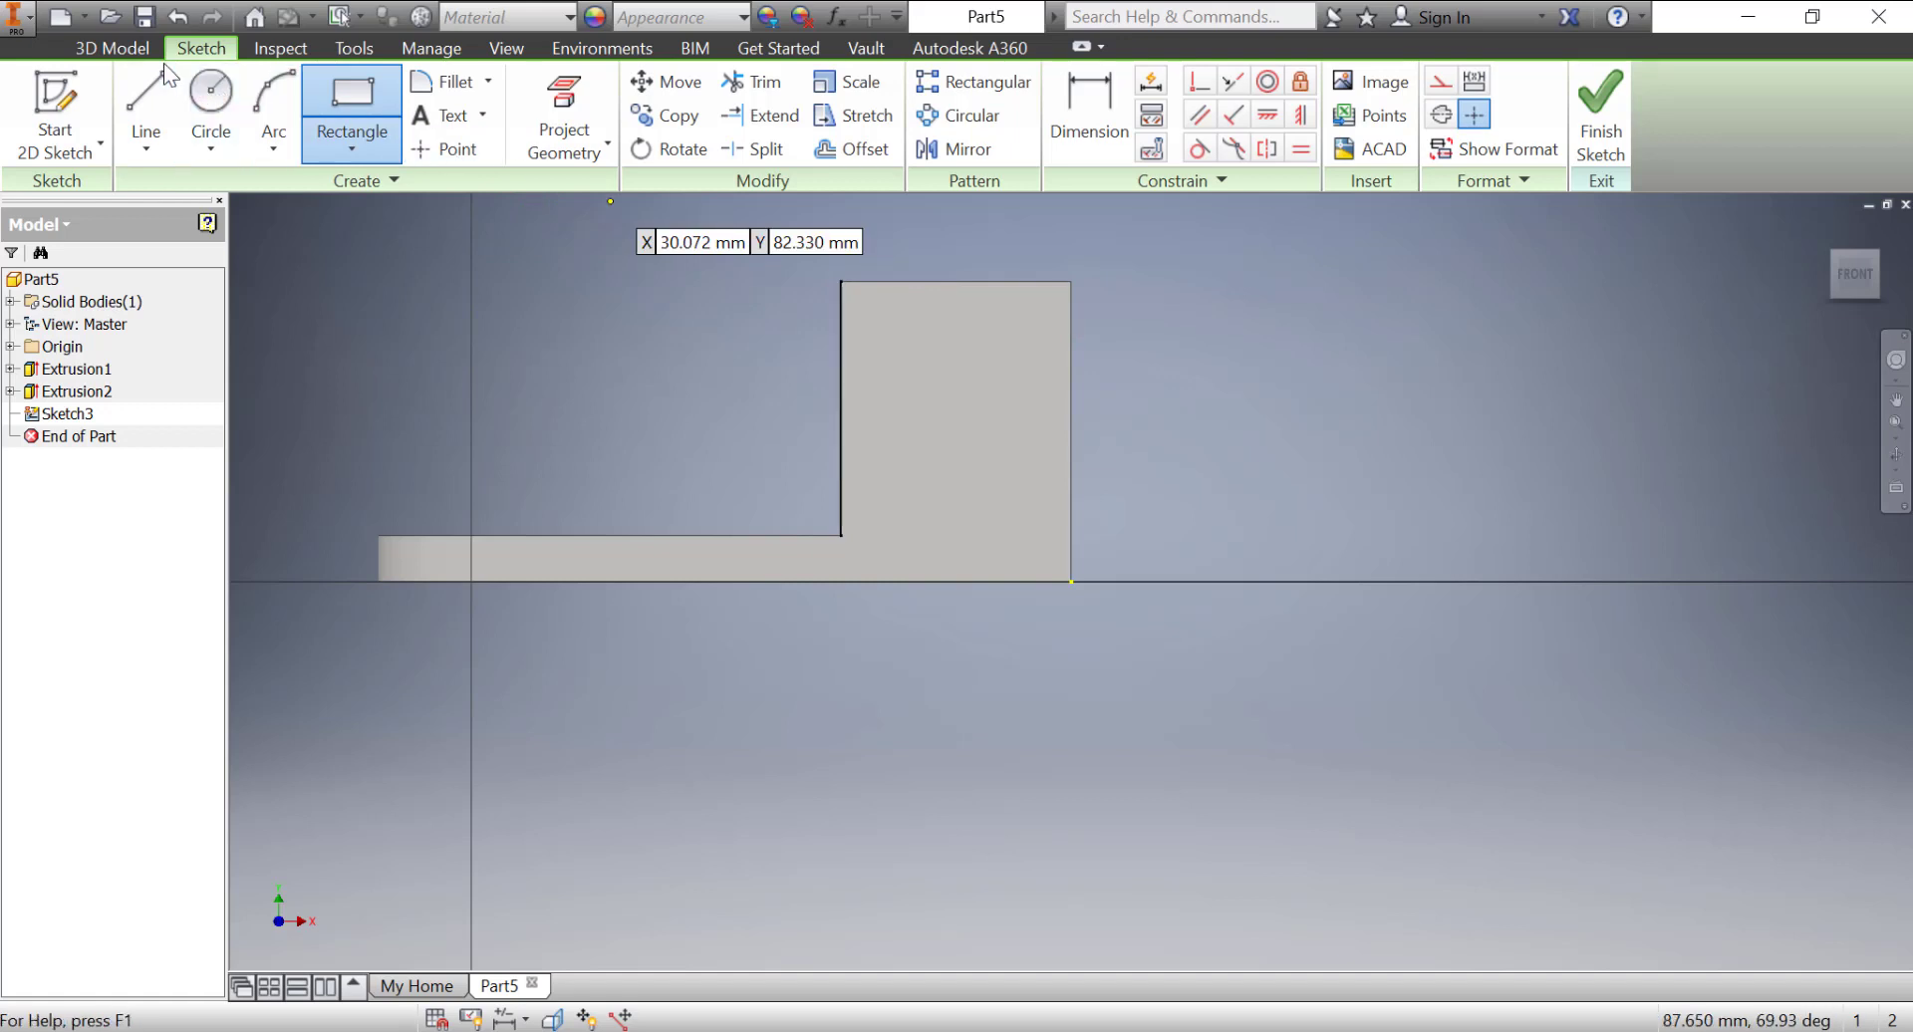
click(146, 99)
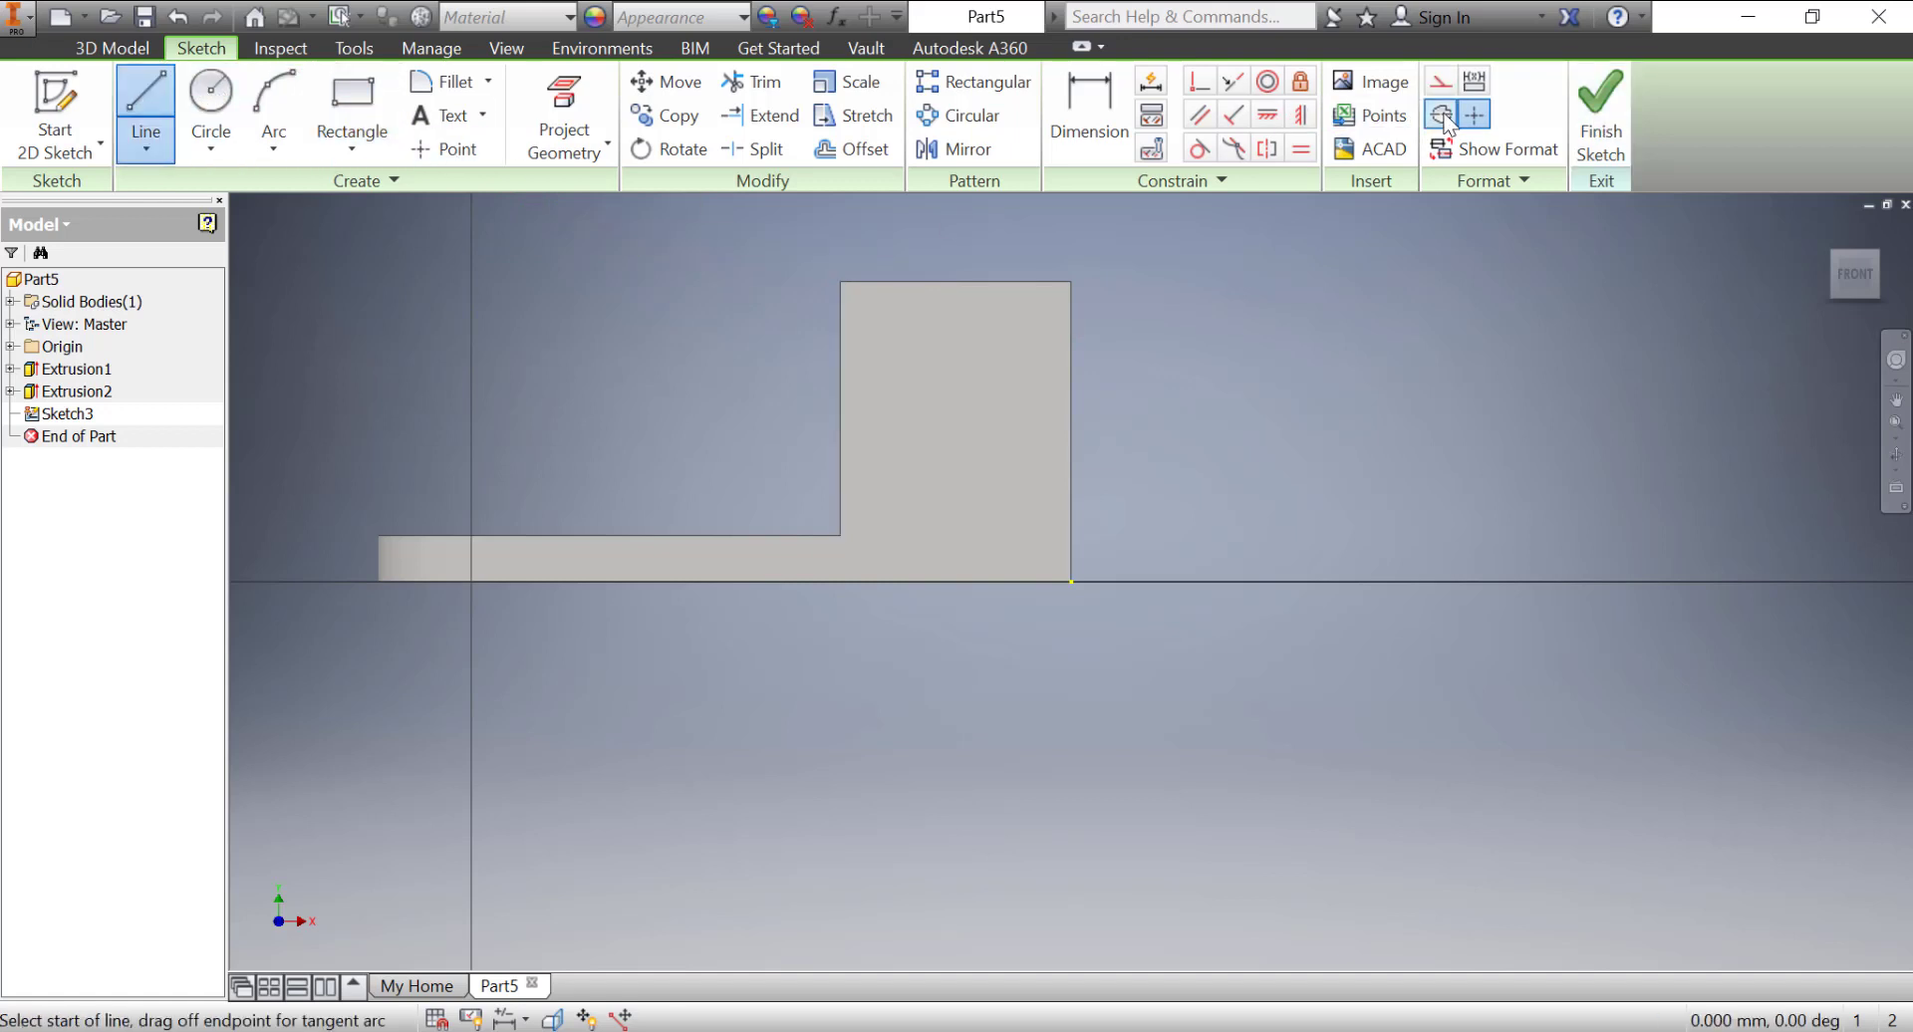
click(844, 404)
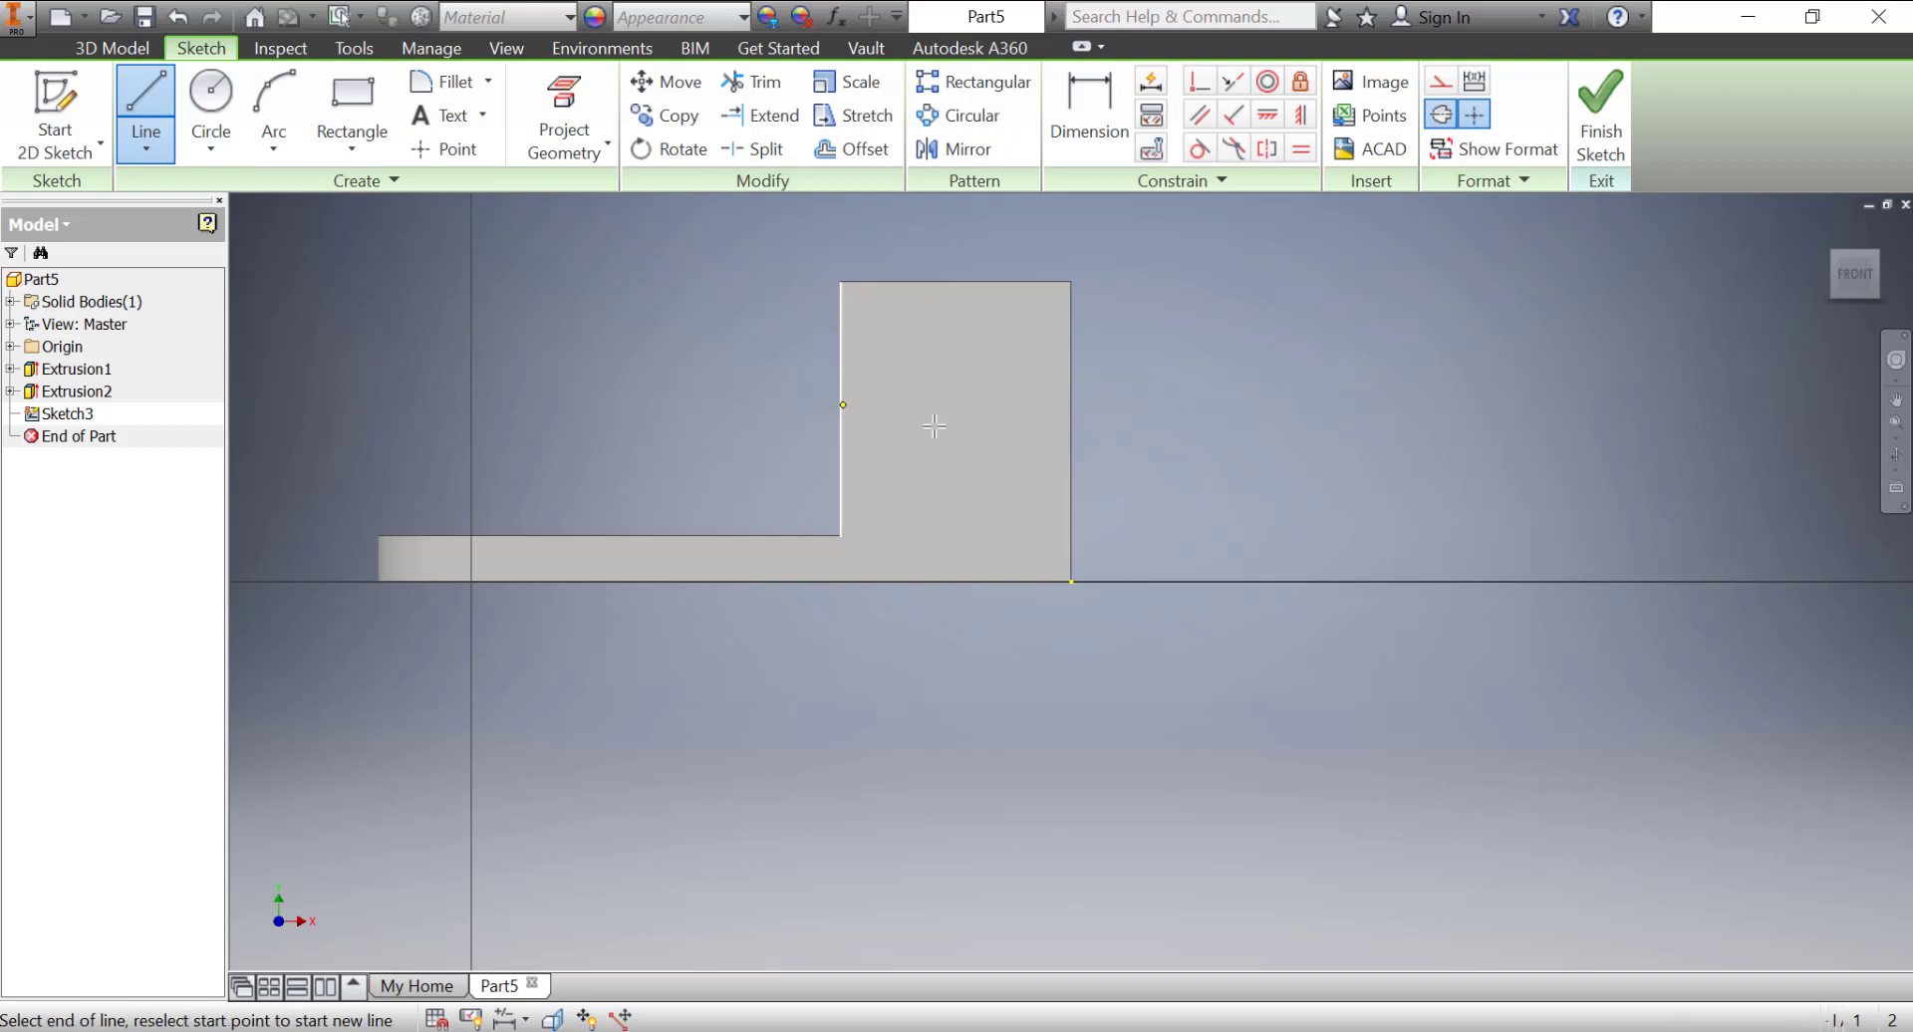
click(1072, 405)
right_click(1351, 331)
click(1352, 331)
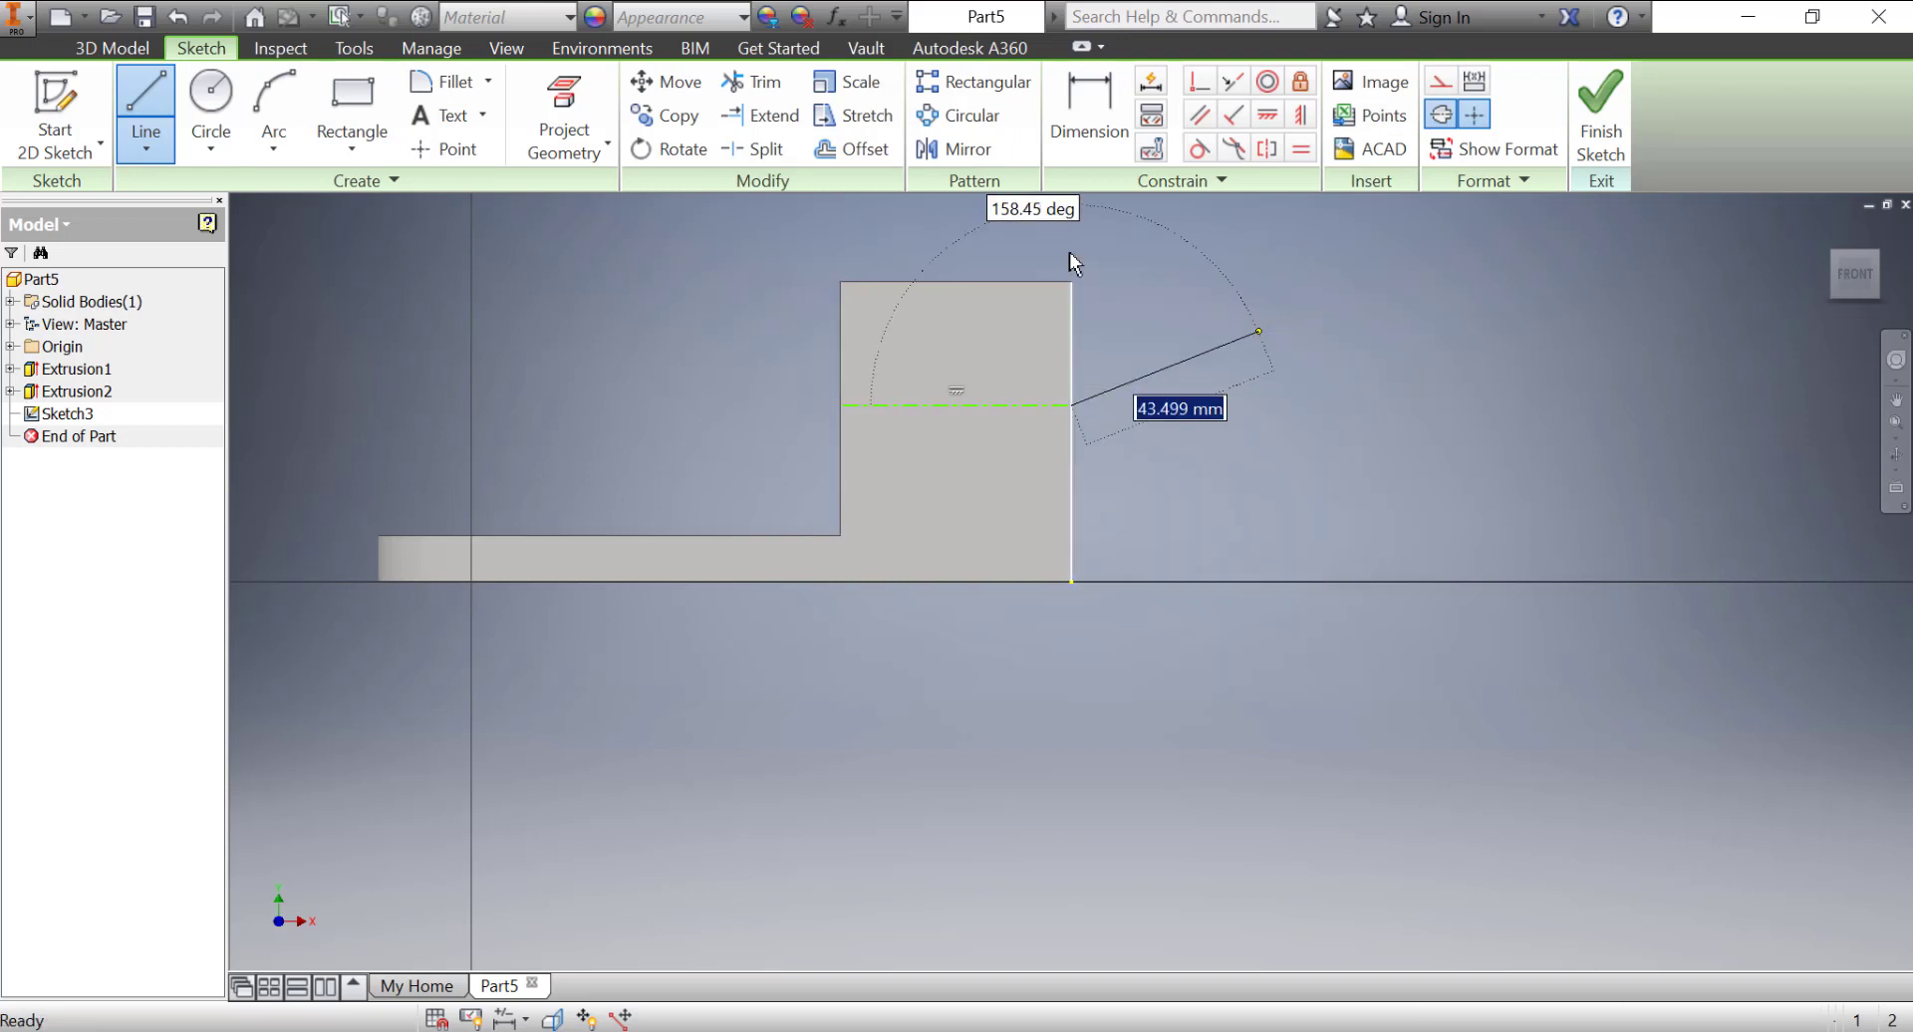
- Draw a three-point arc of 25 mm radius bulging upward between the two ends of the horizontal construction line
click(263, 118)
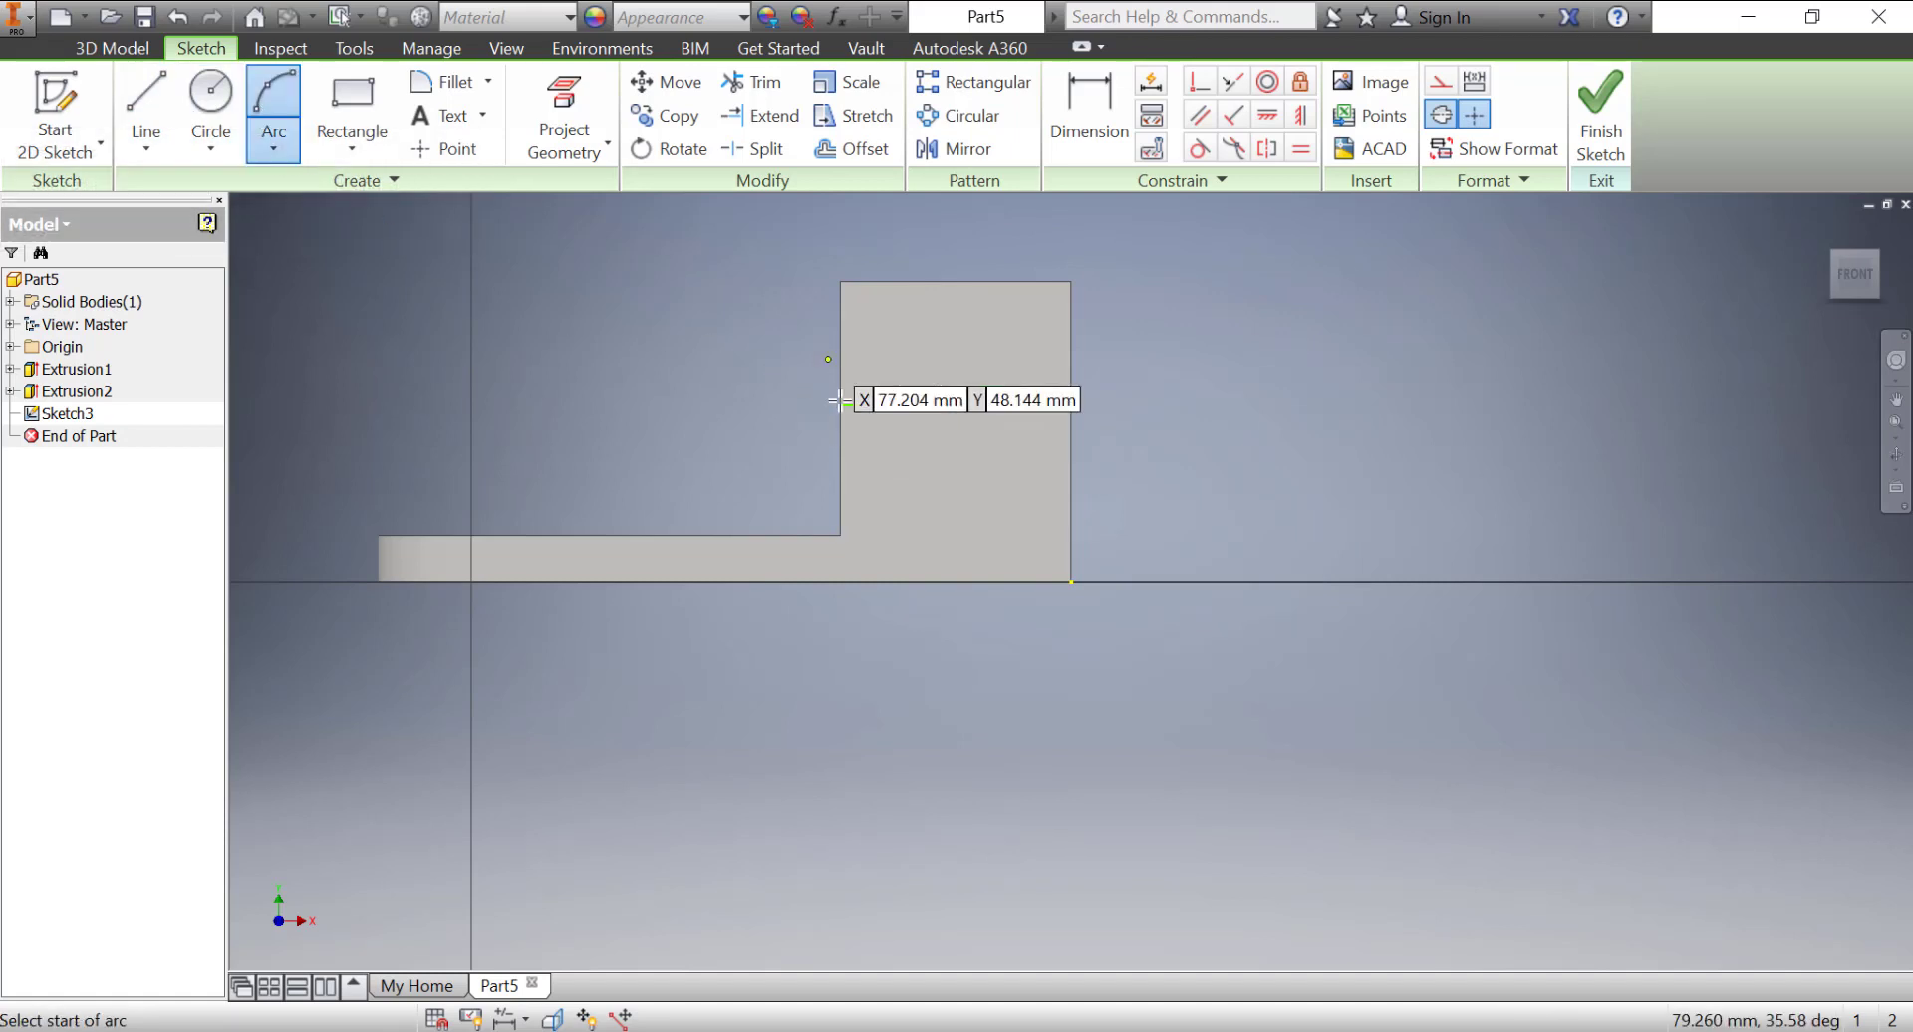
click(842, 404)
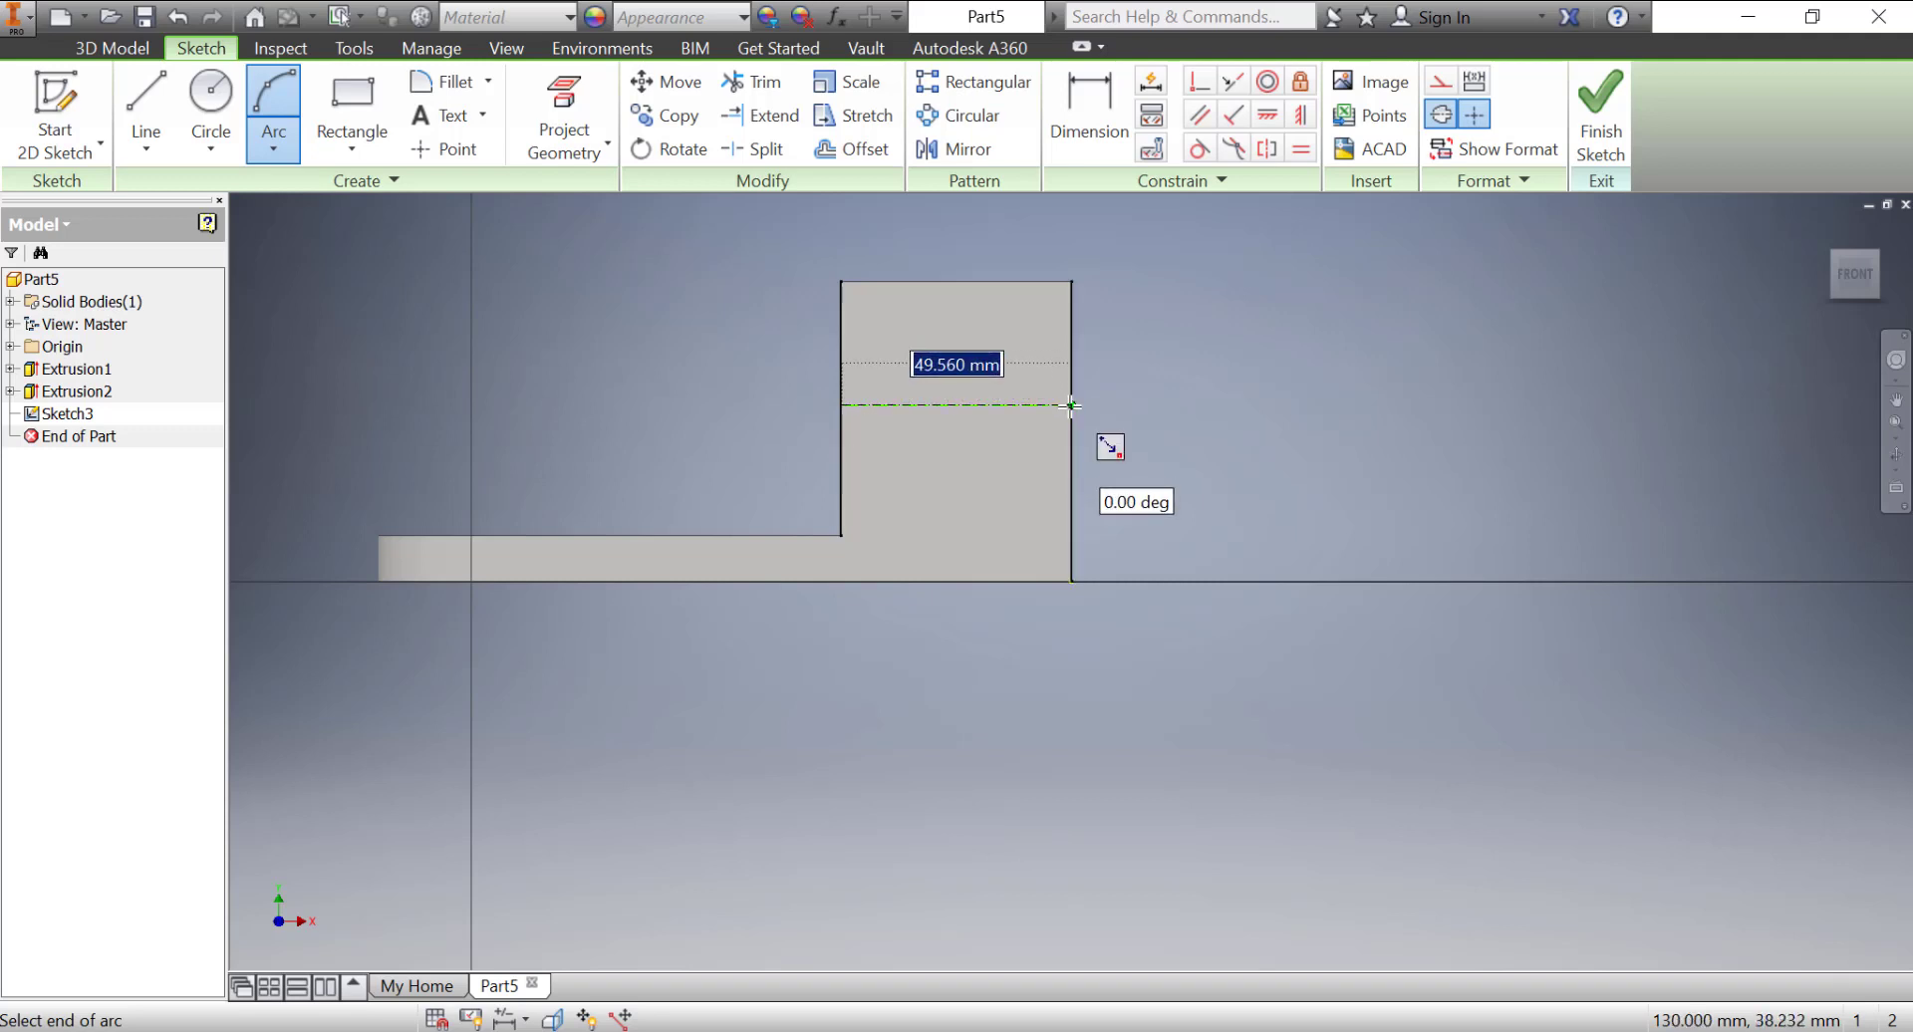
click(1071, 405)
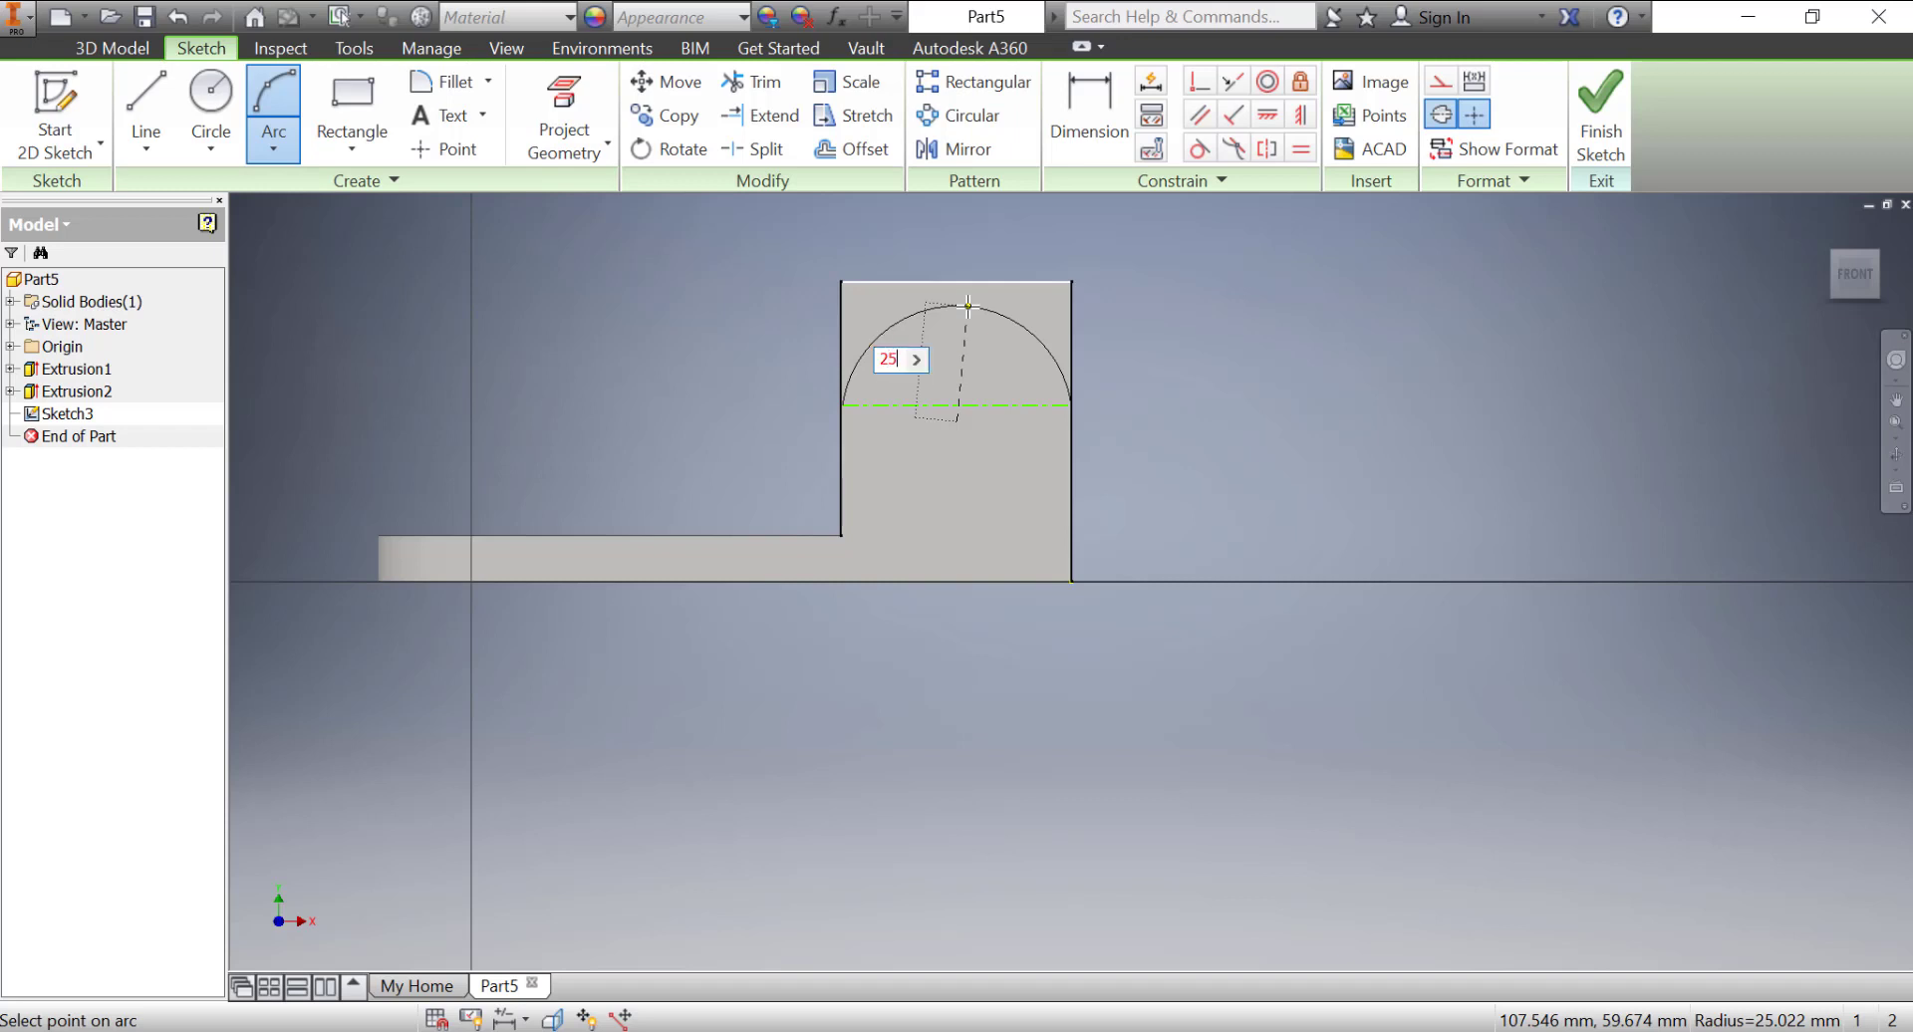
text(25)
key(Return)
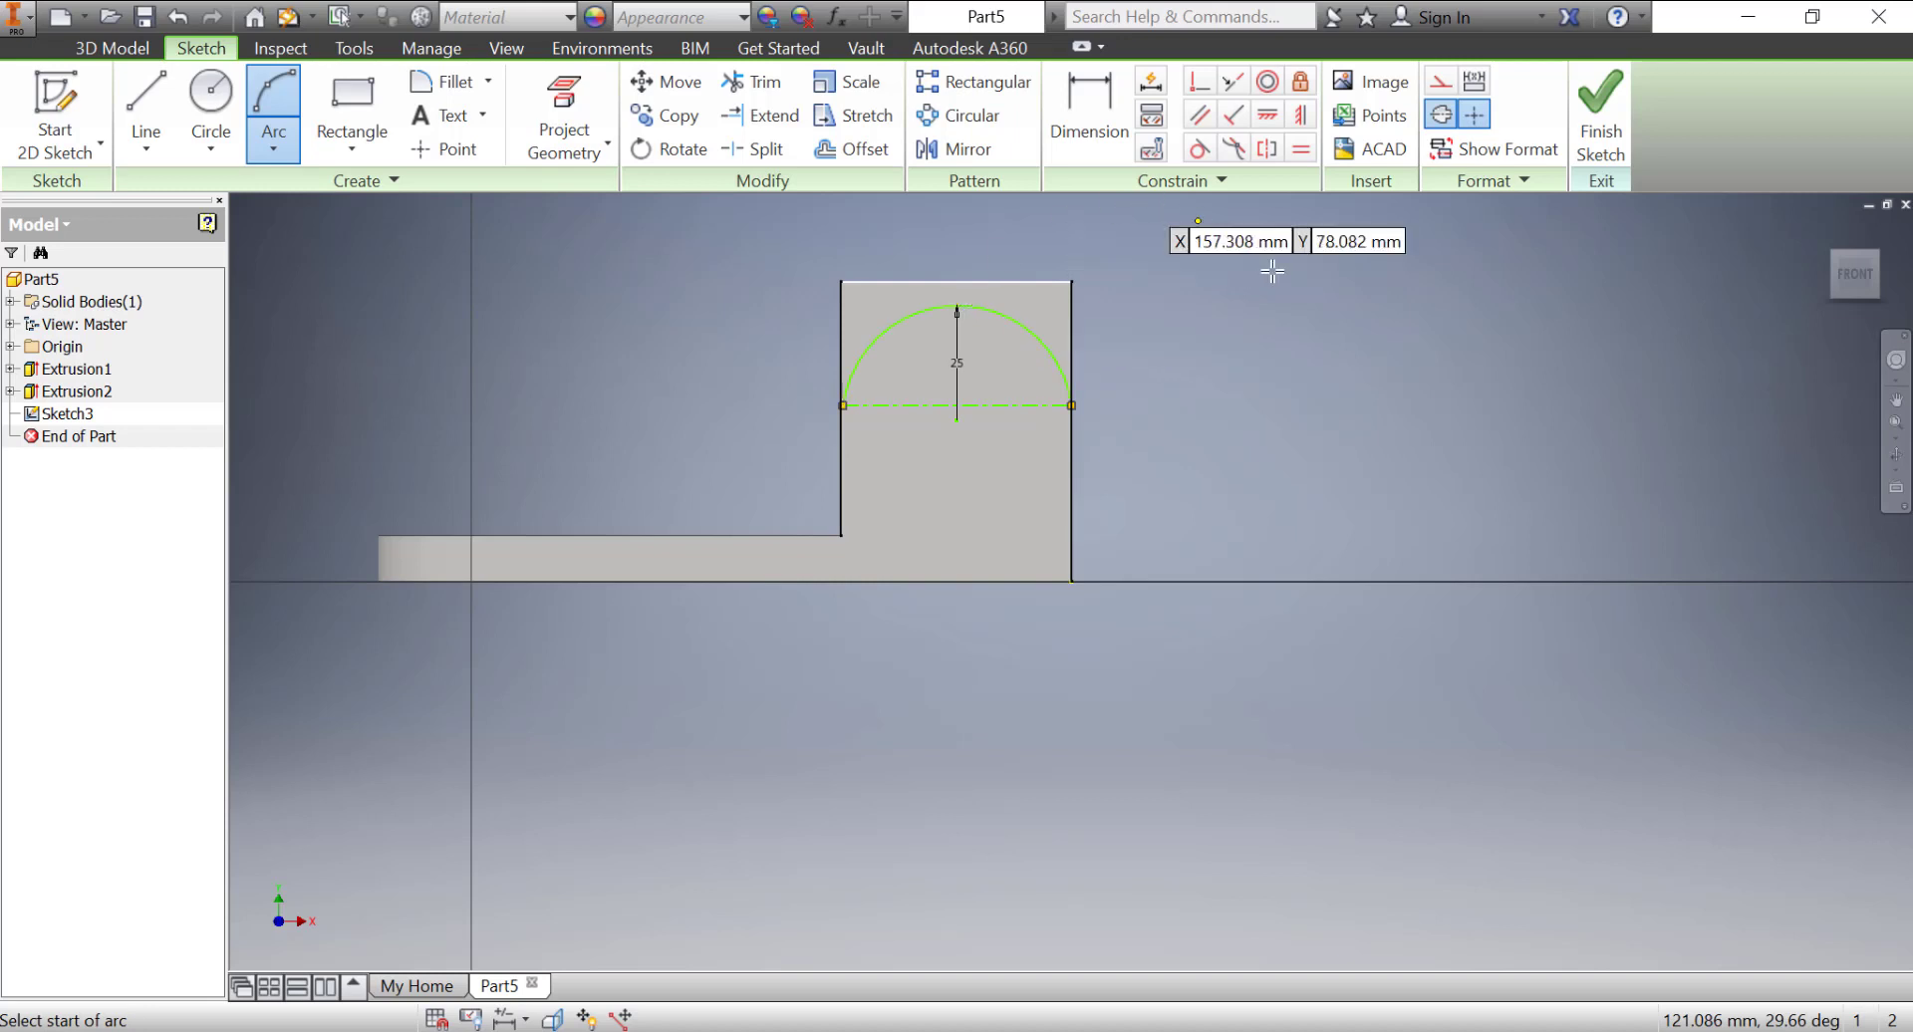
right_click(1215, 298)
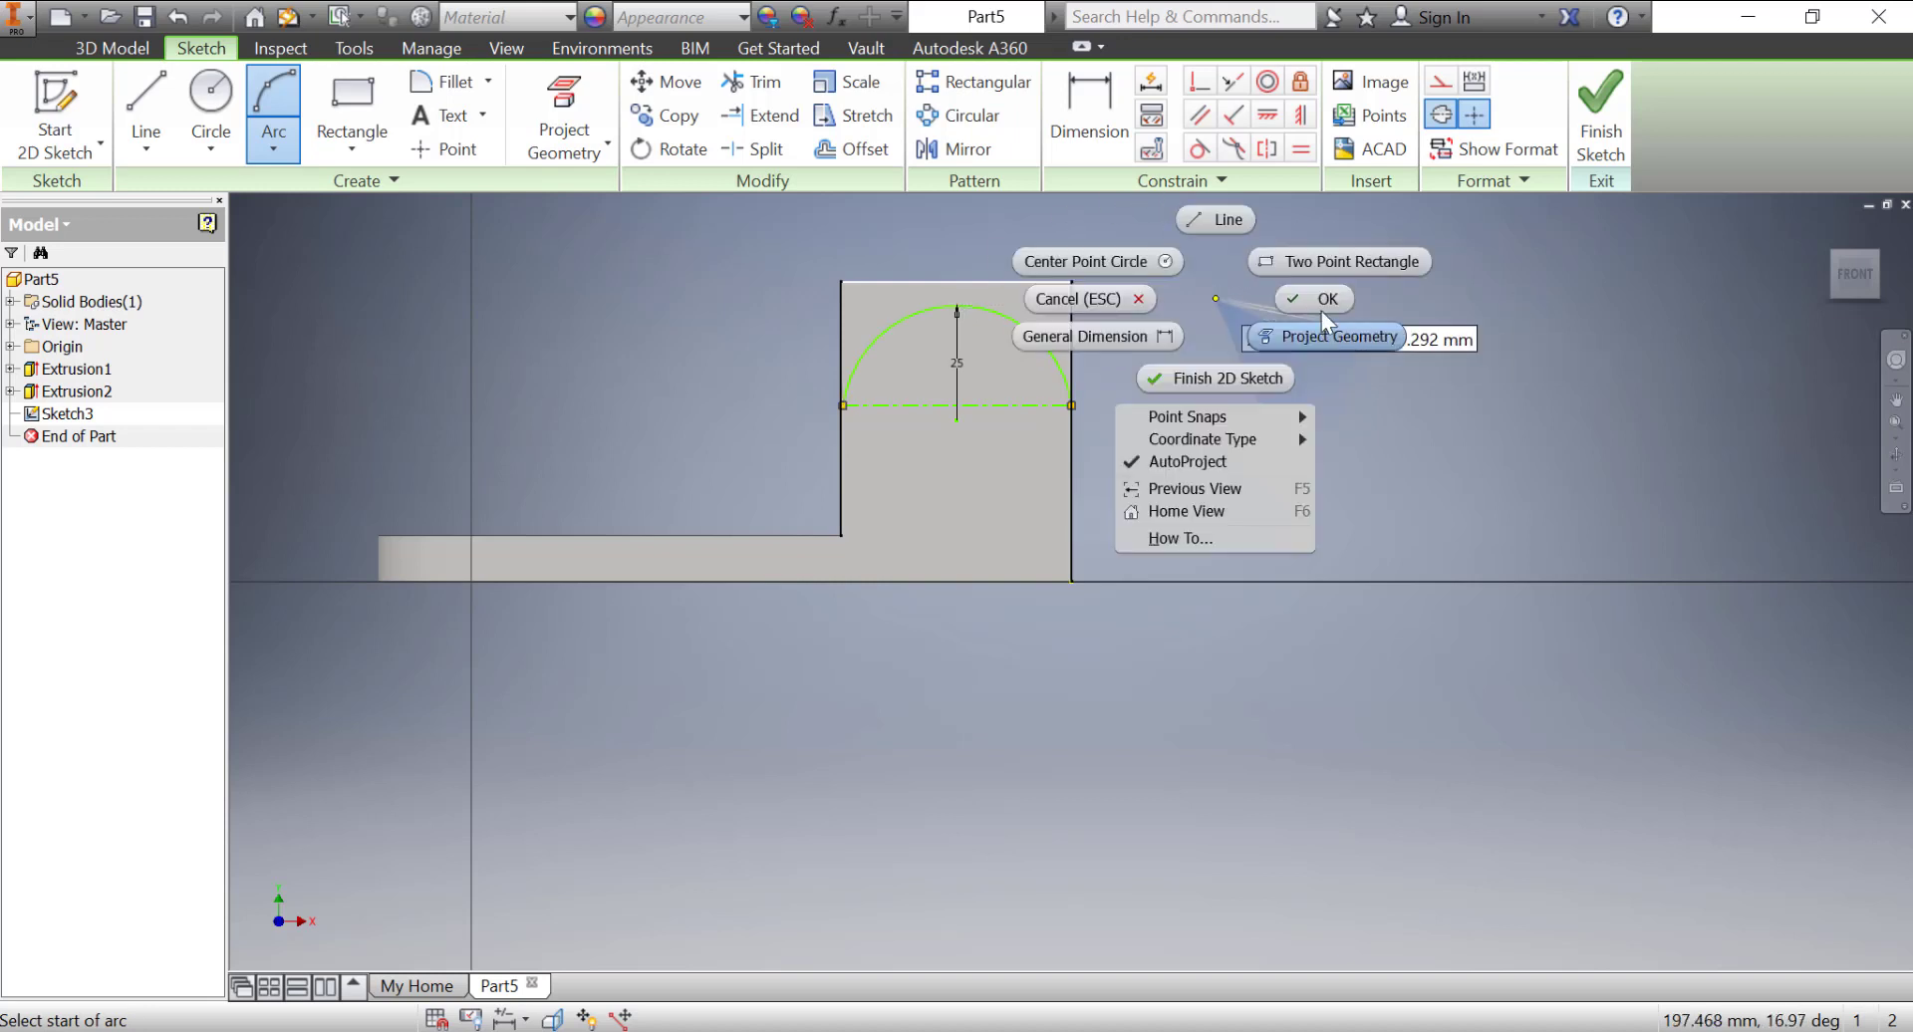
click(1229, 213)
- Dimension the horizontal construction line 30 mm above the plate's top edge
click(1090, 132)
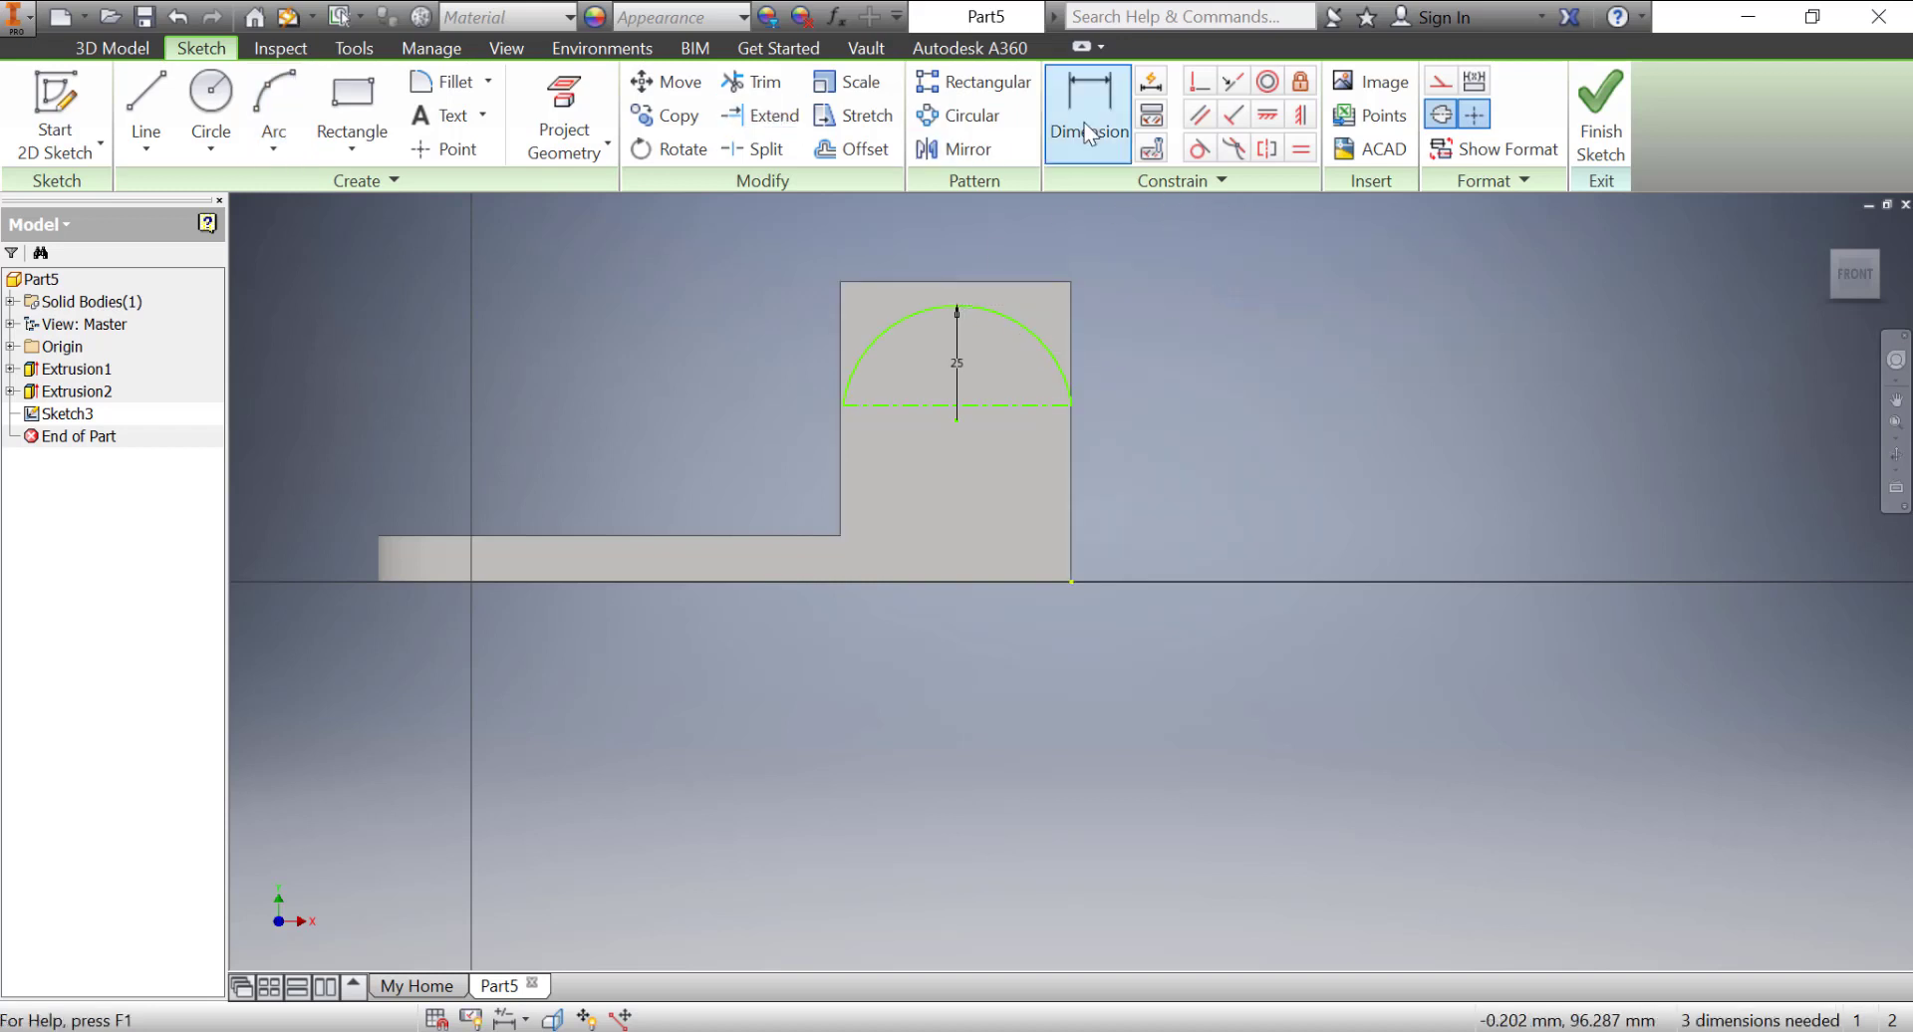
click(1021, 405)
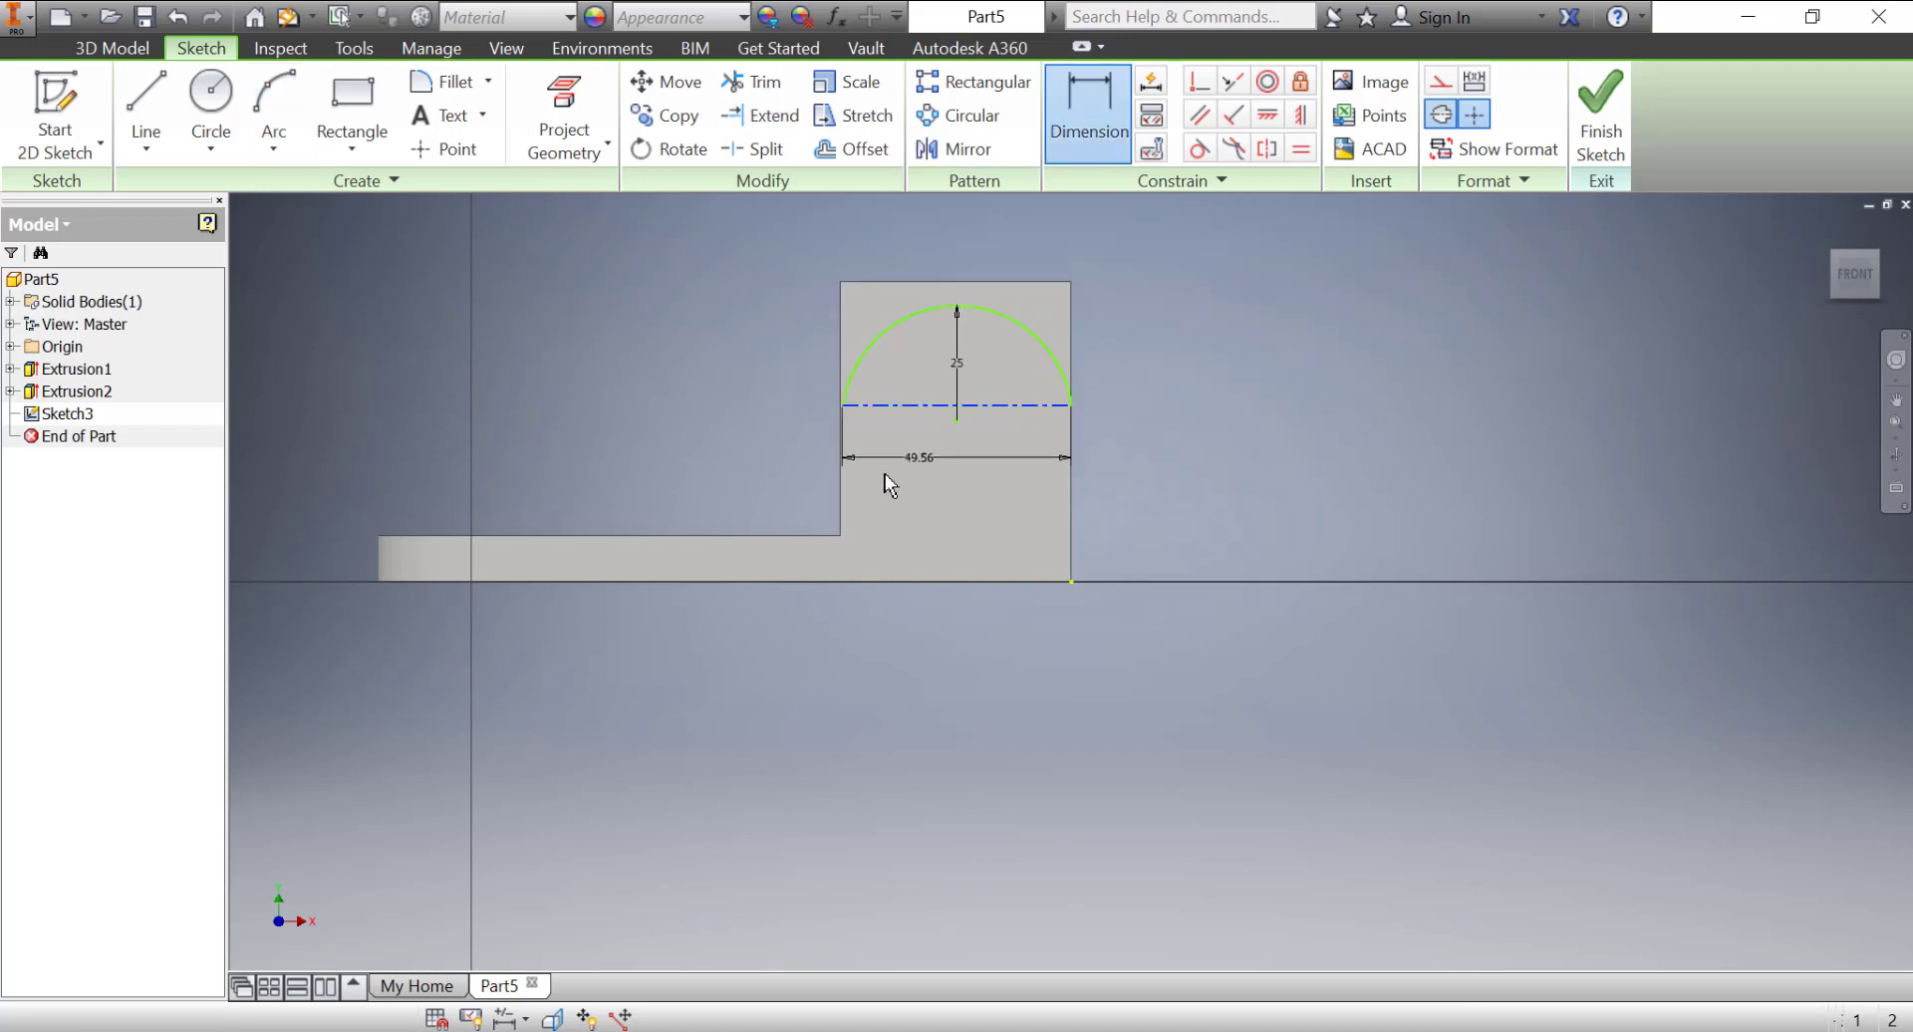
click(819, 537)
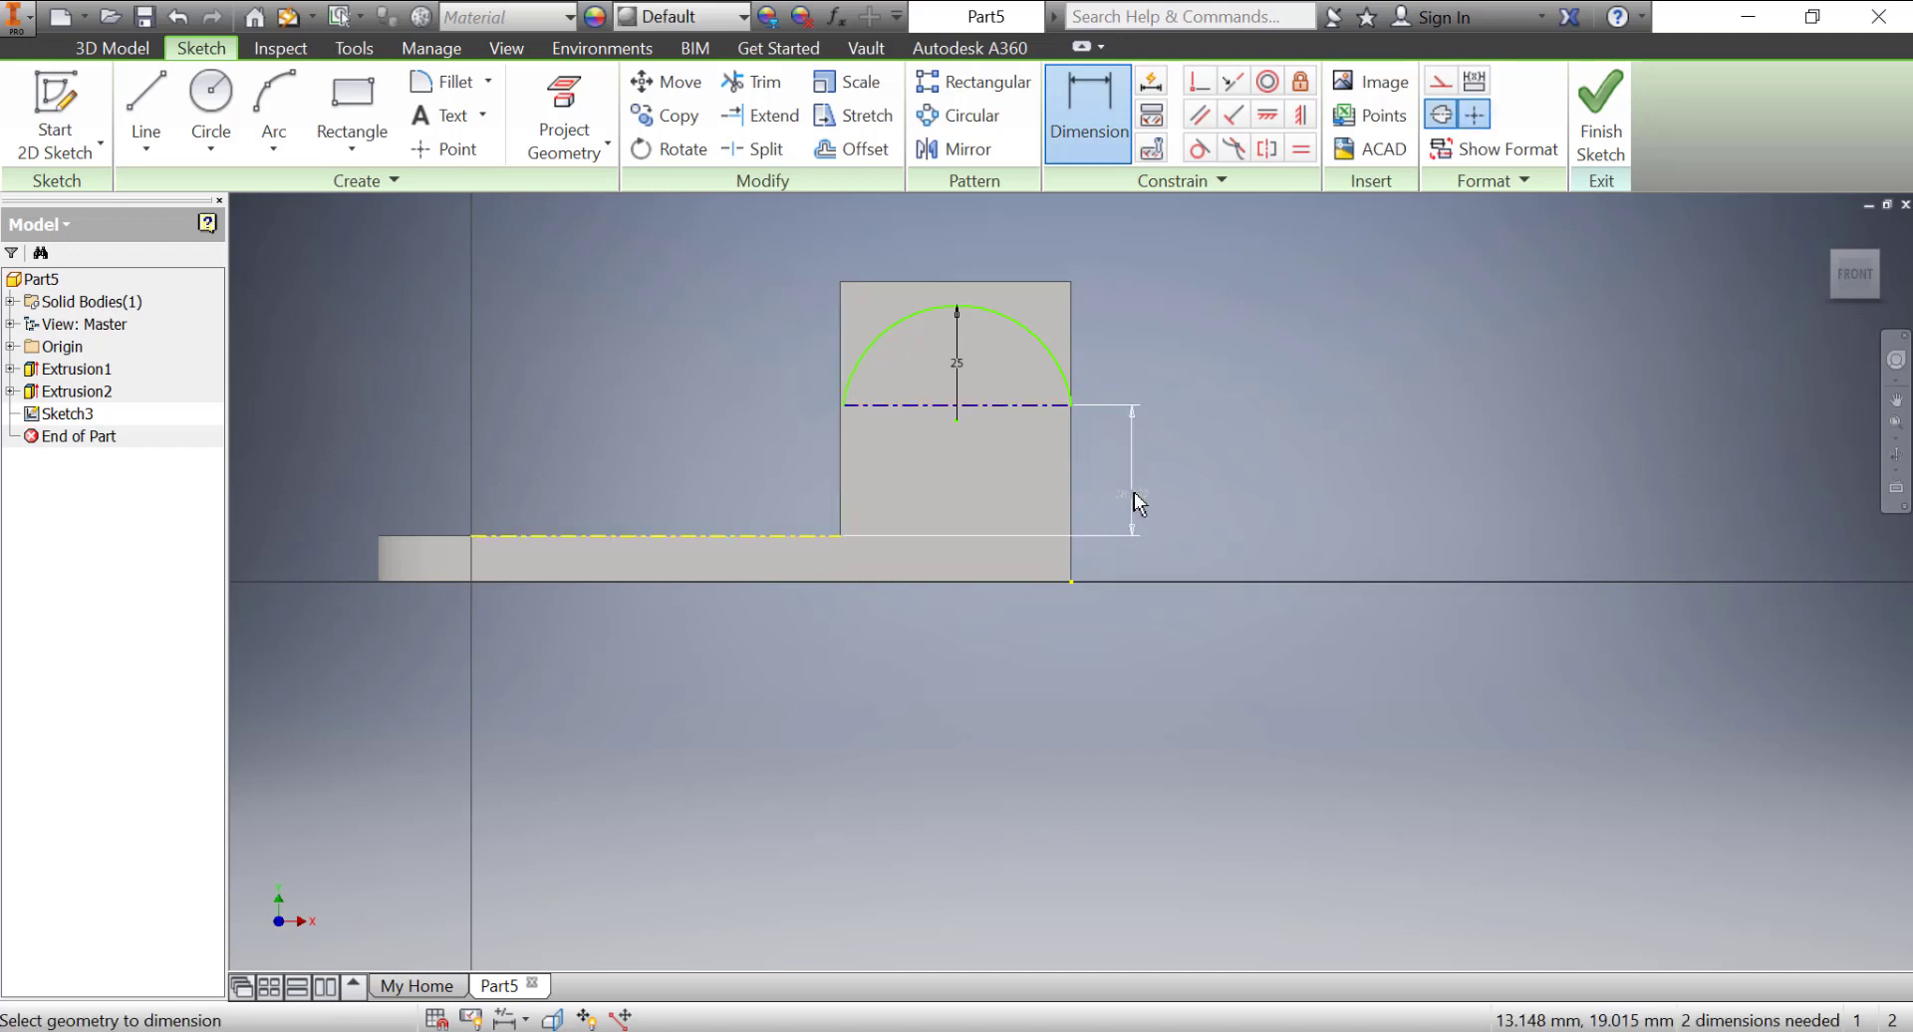
click(1133, 492)
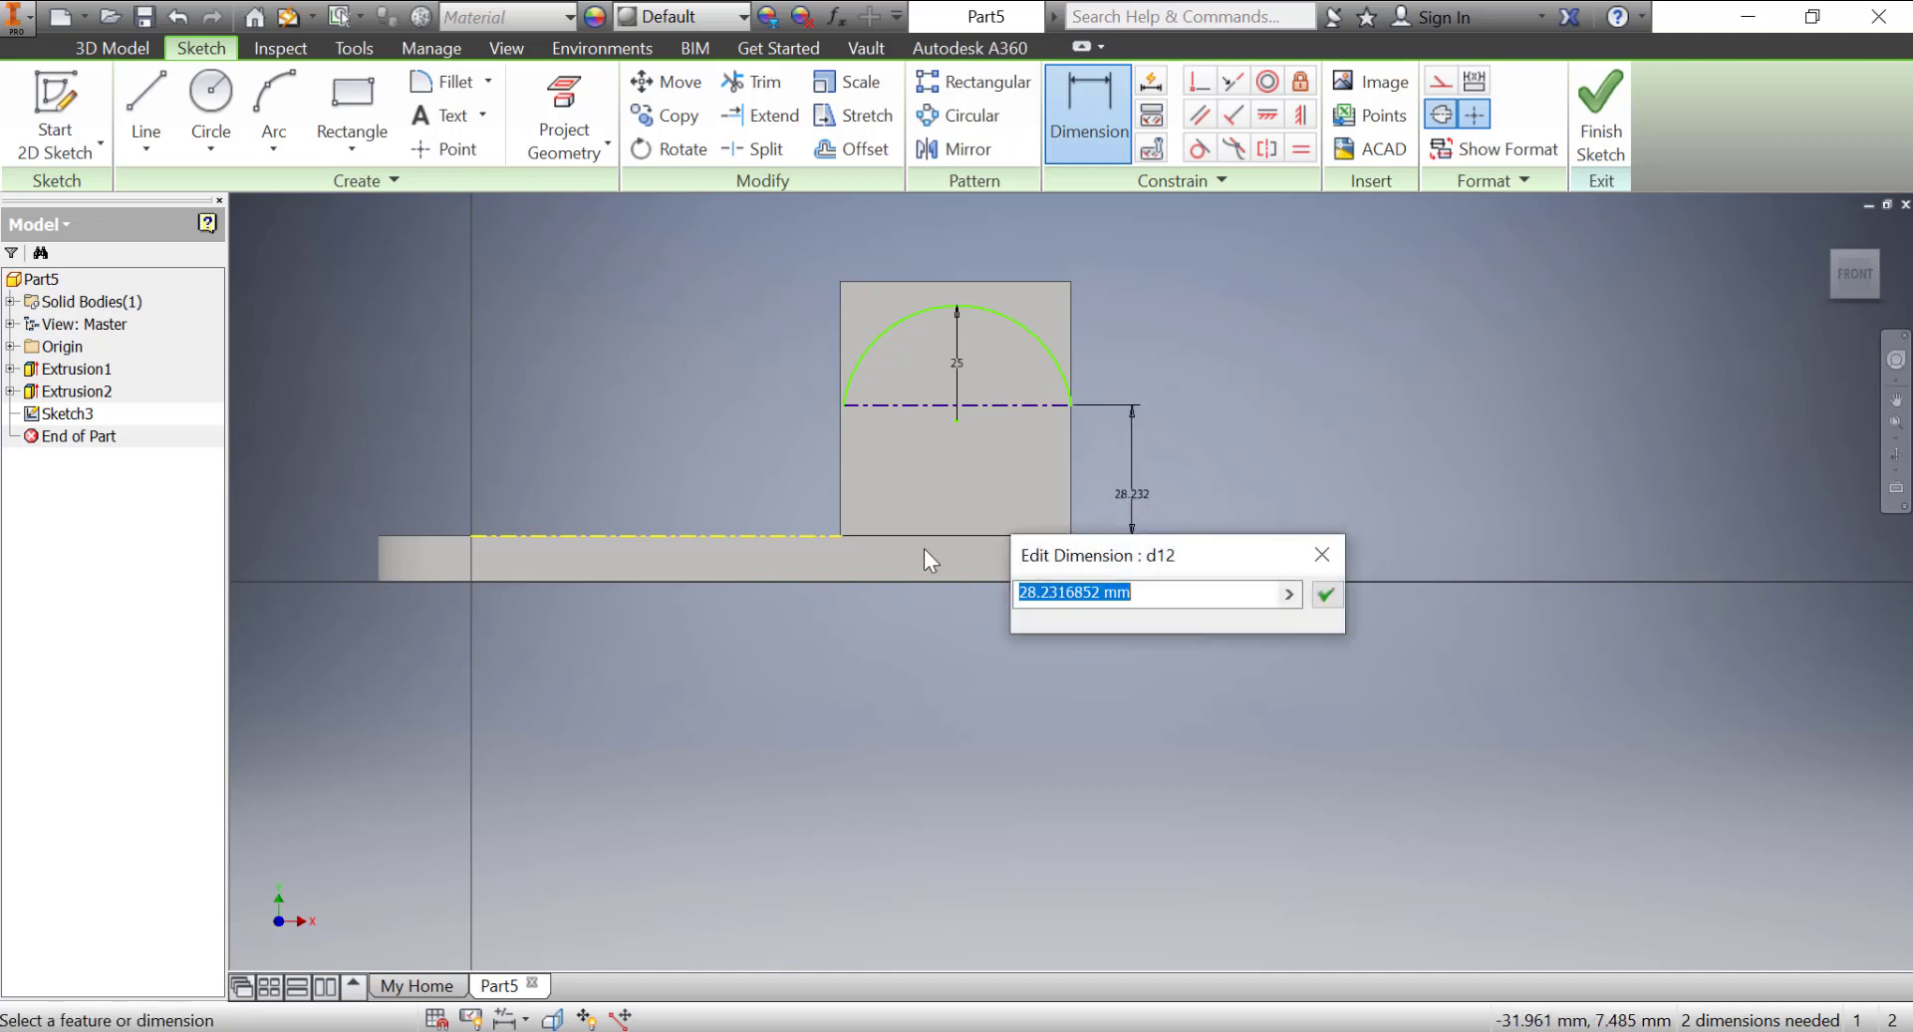
text(30)
key(Return)
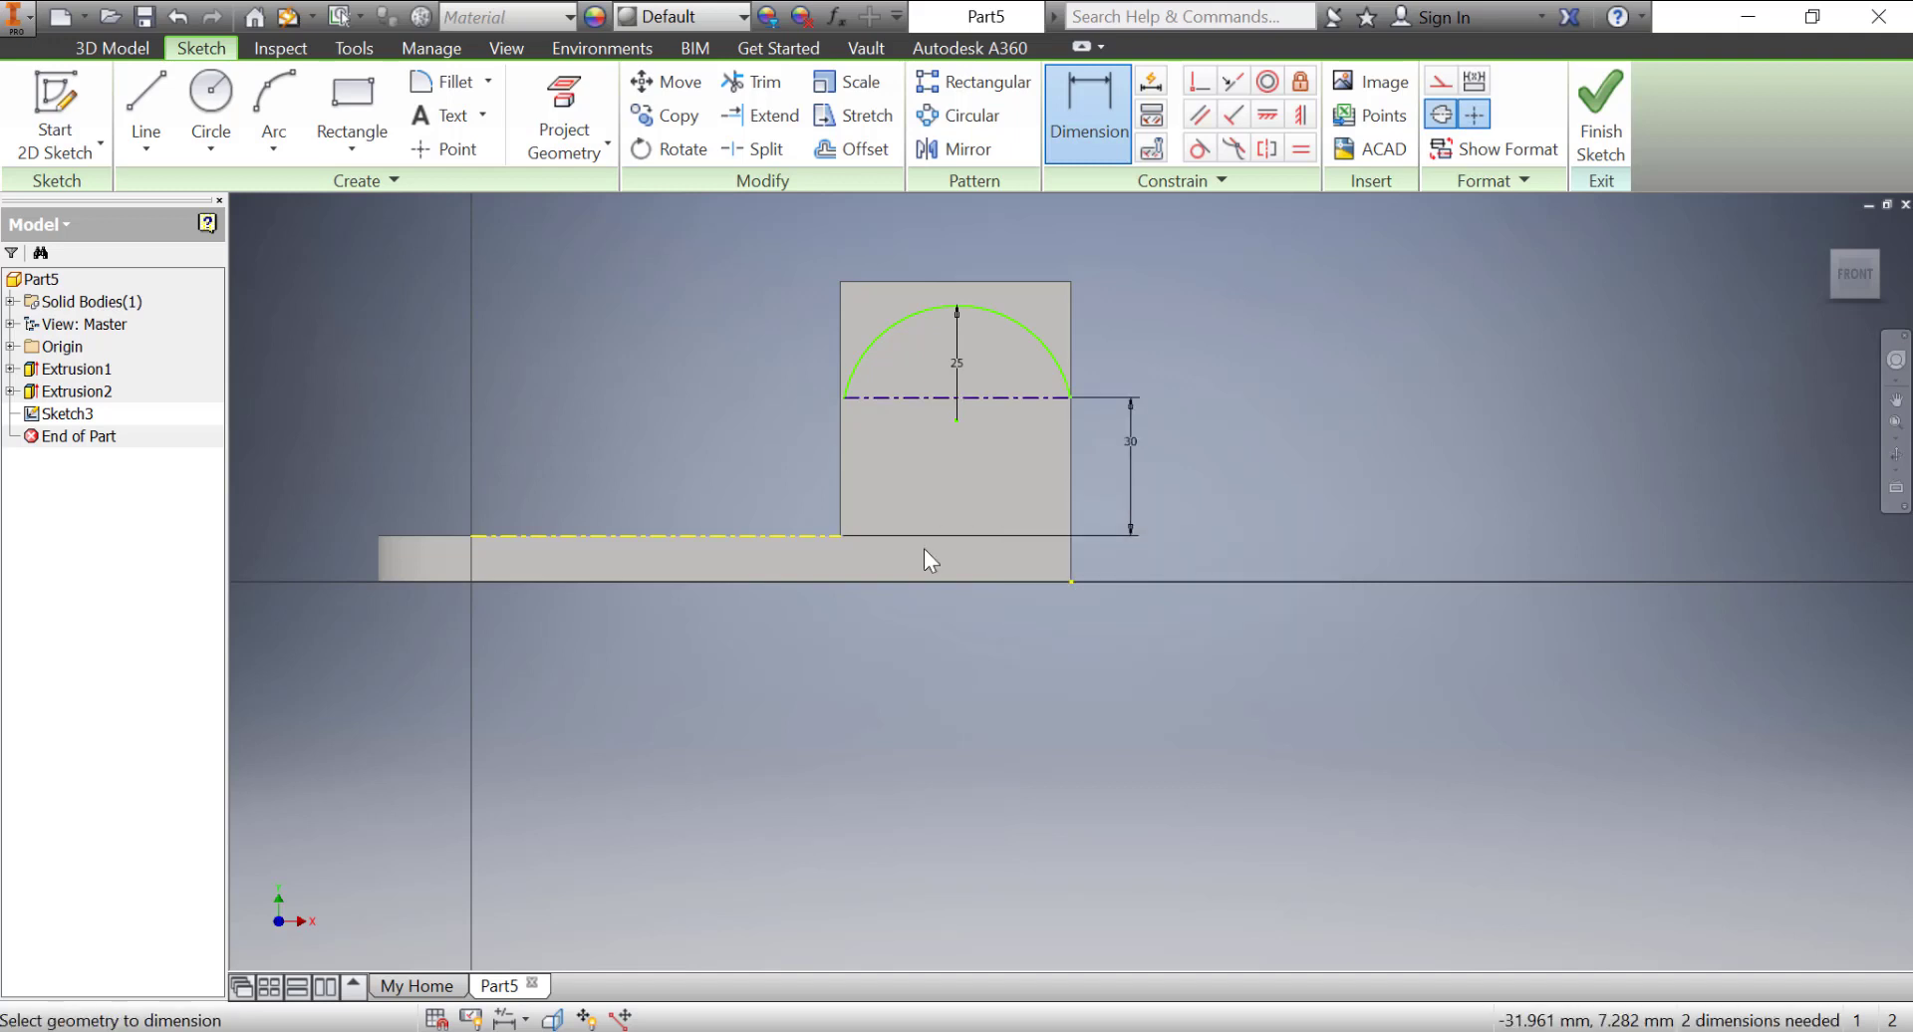
click(1093, 100)
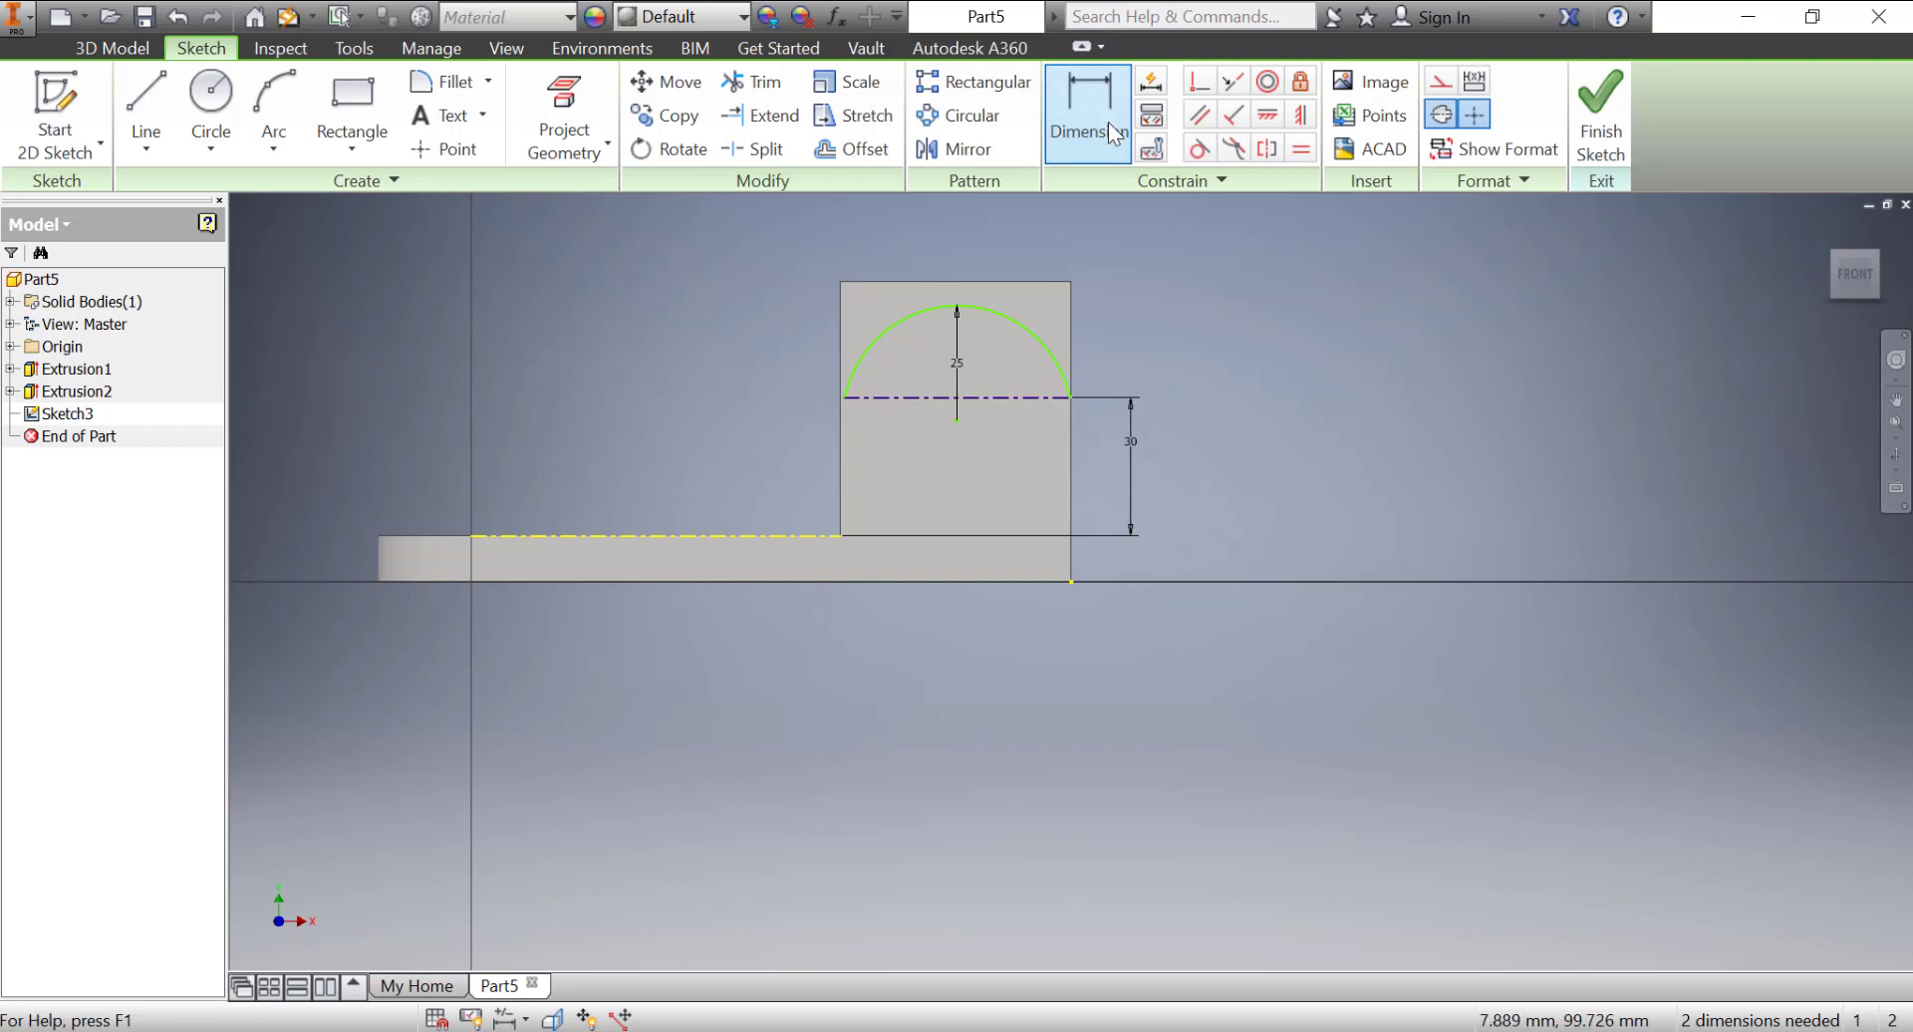
click(1001, 324)
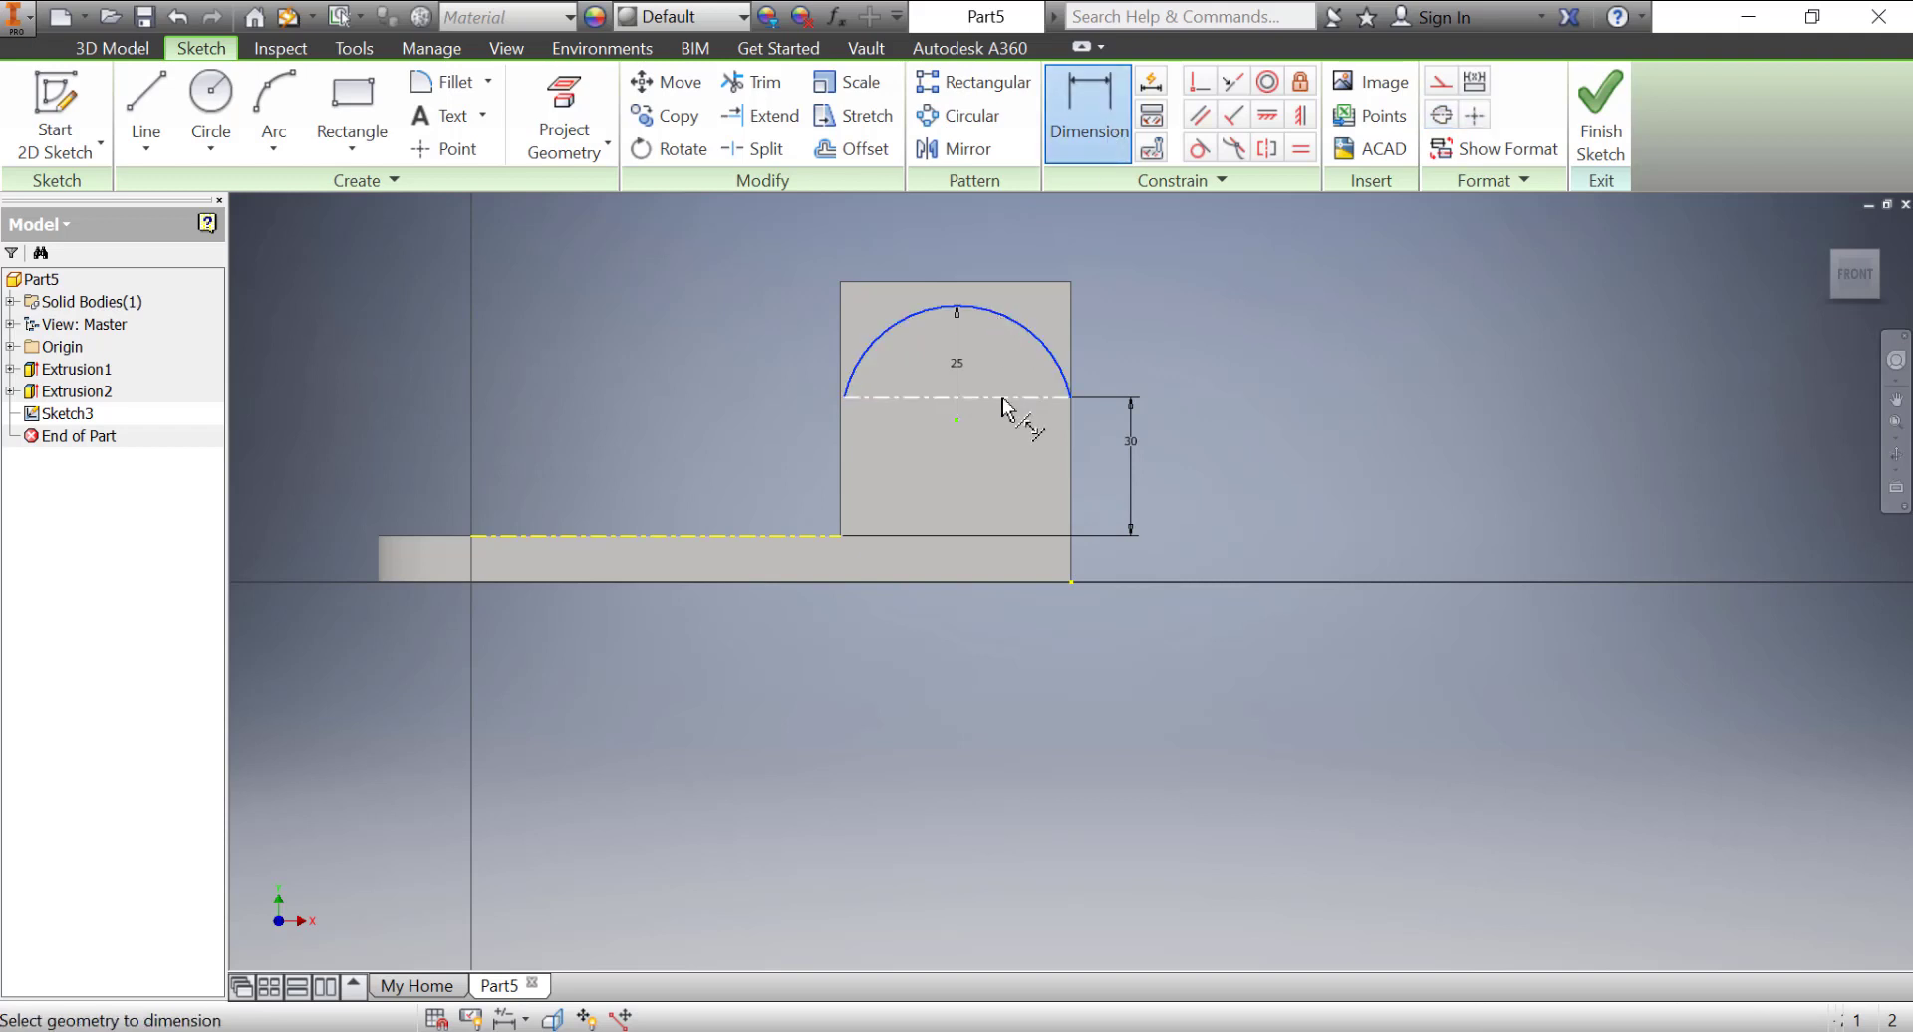
key(Escape)
key(Escape)
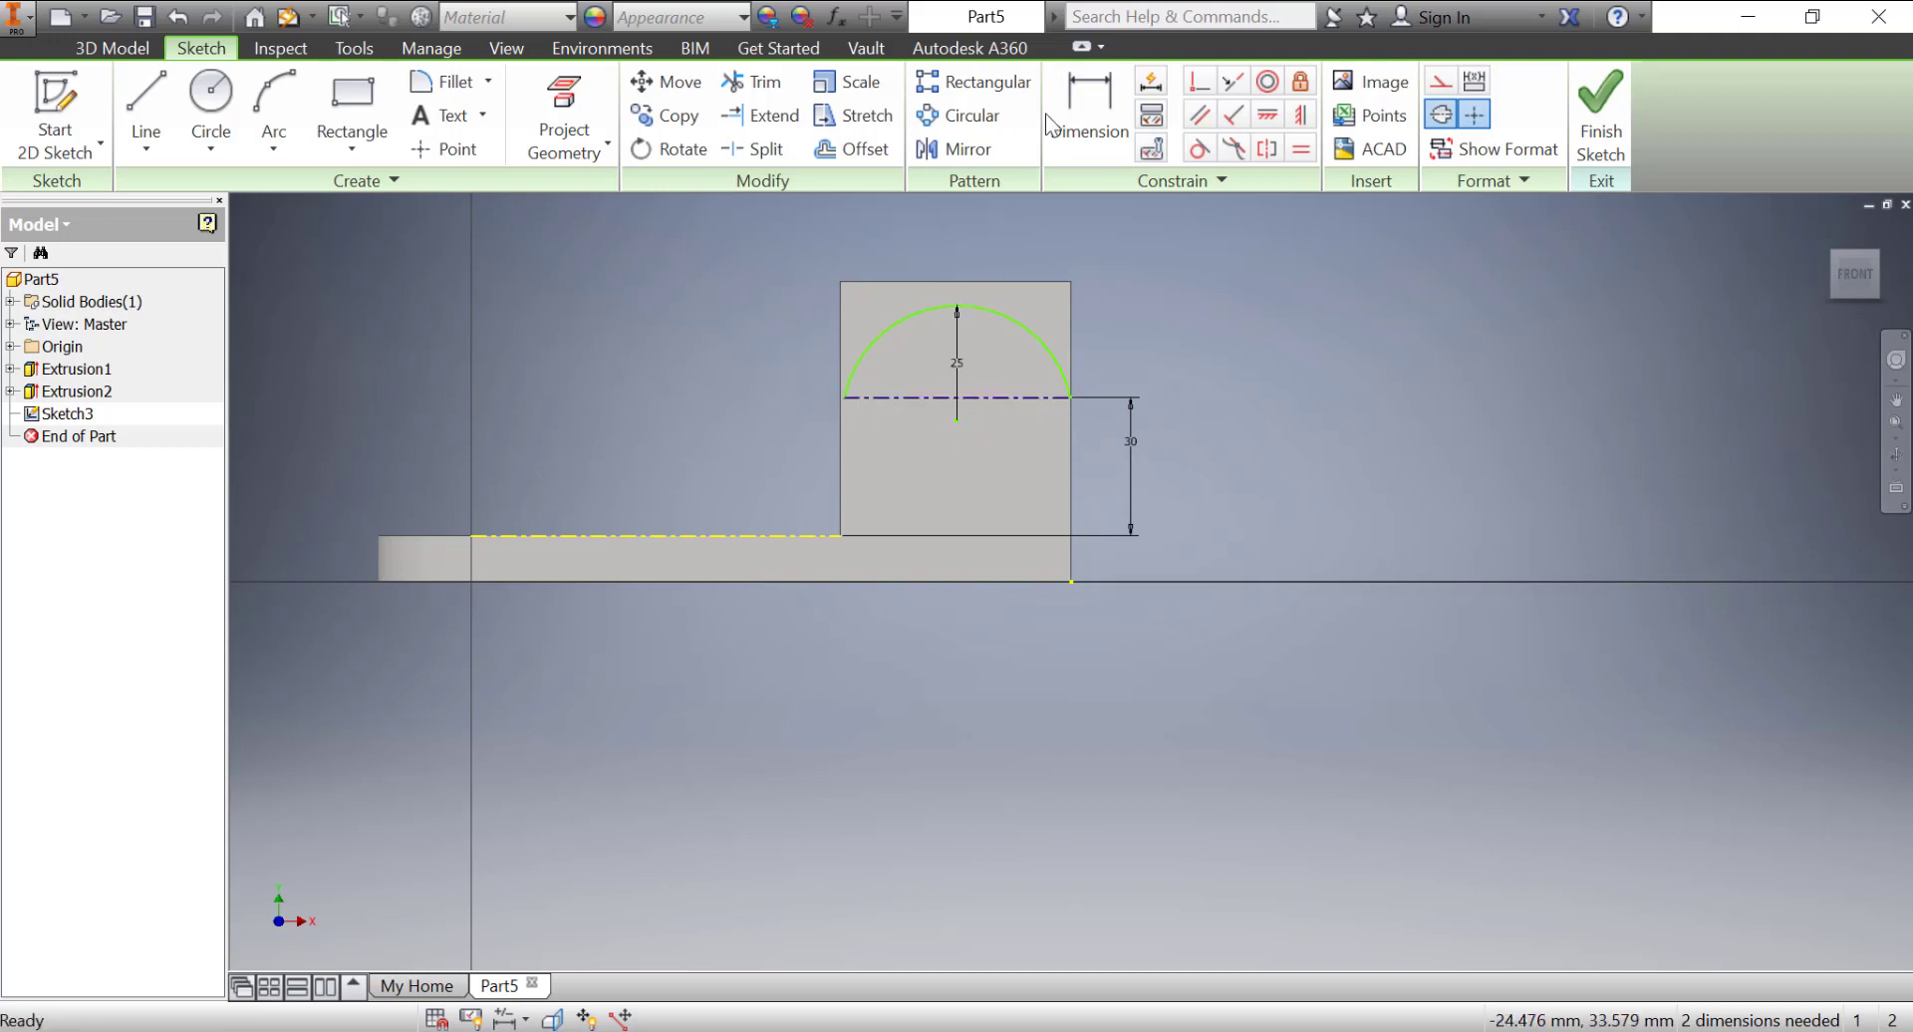
- Make the arc's center point coincident with the midpoint of the horizontal construction line
click(1202, 90)
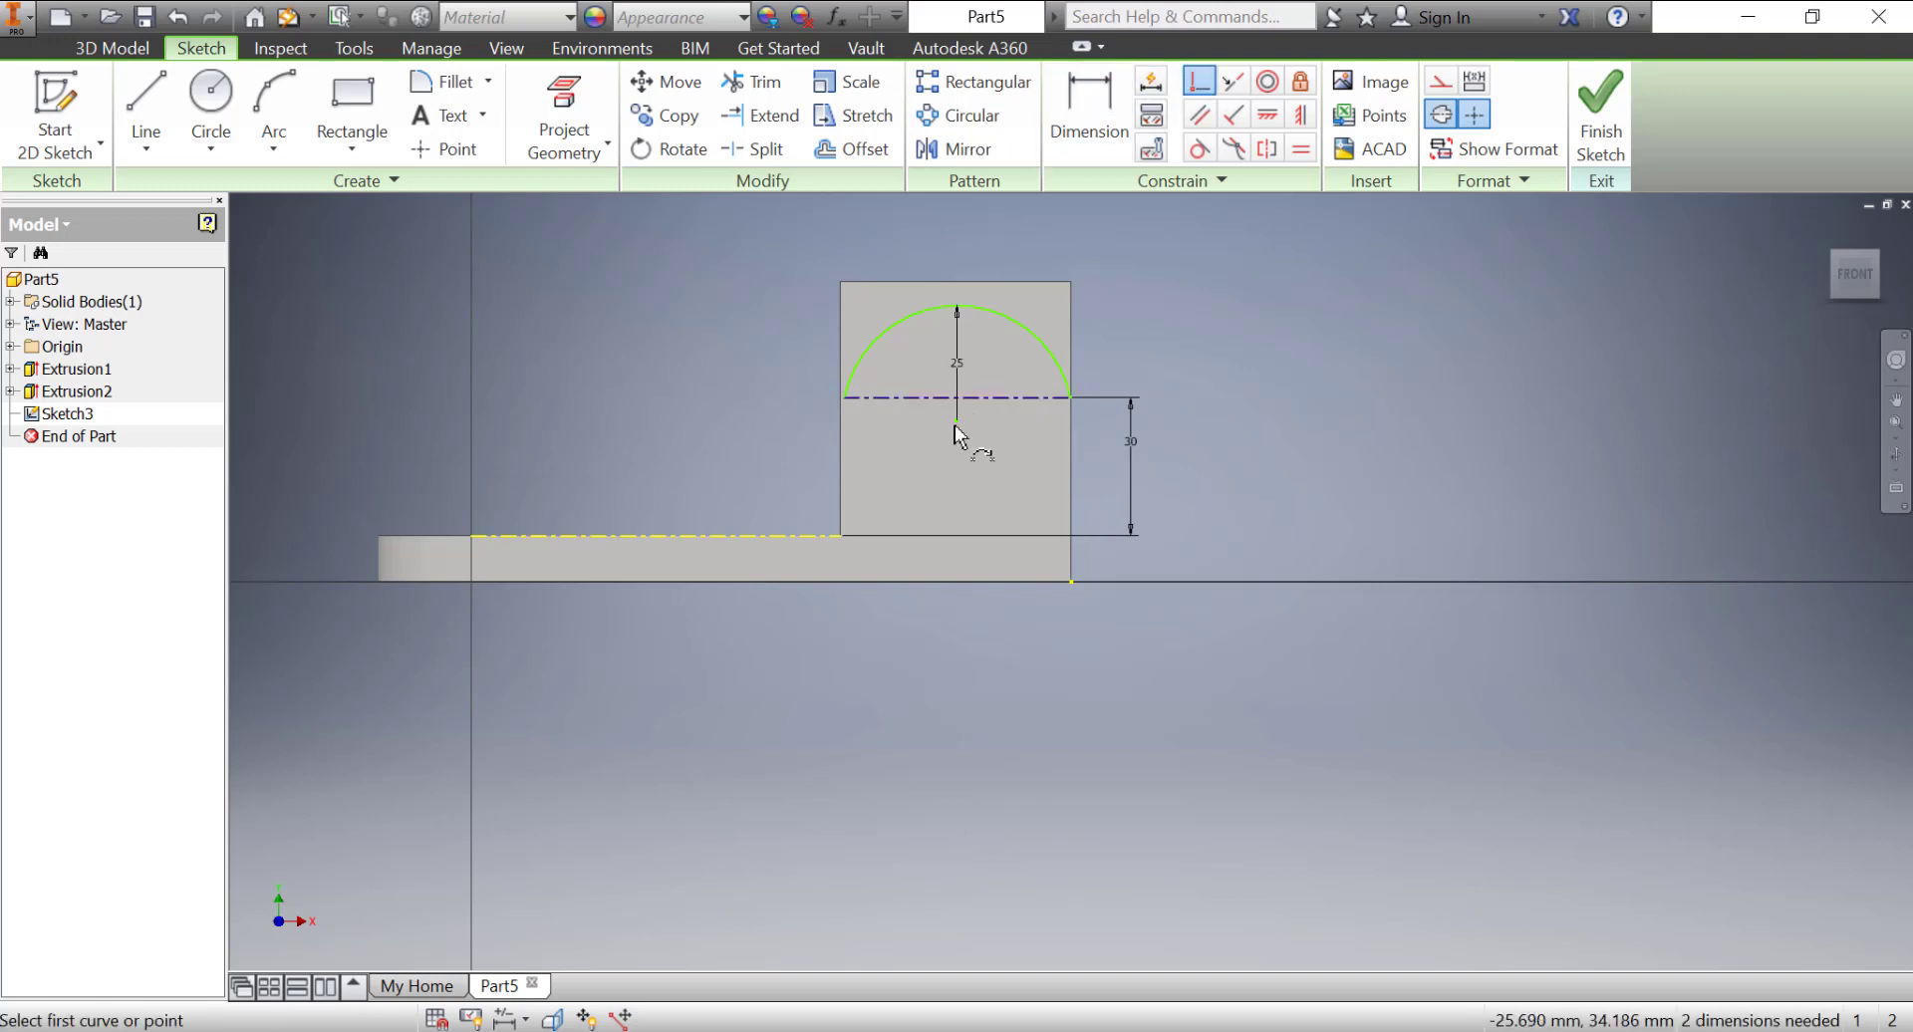
click(959, 397)
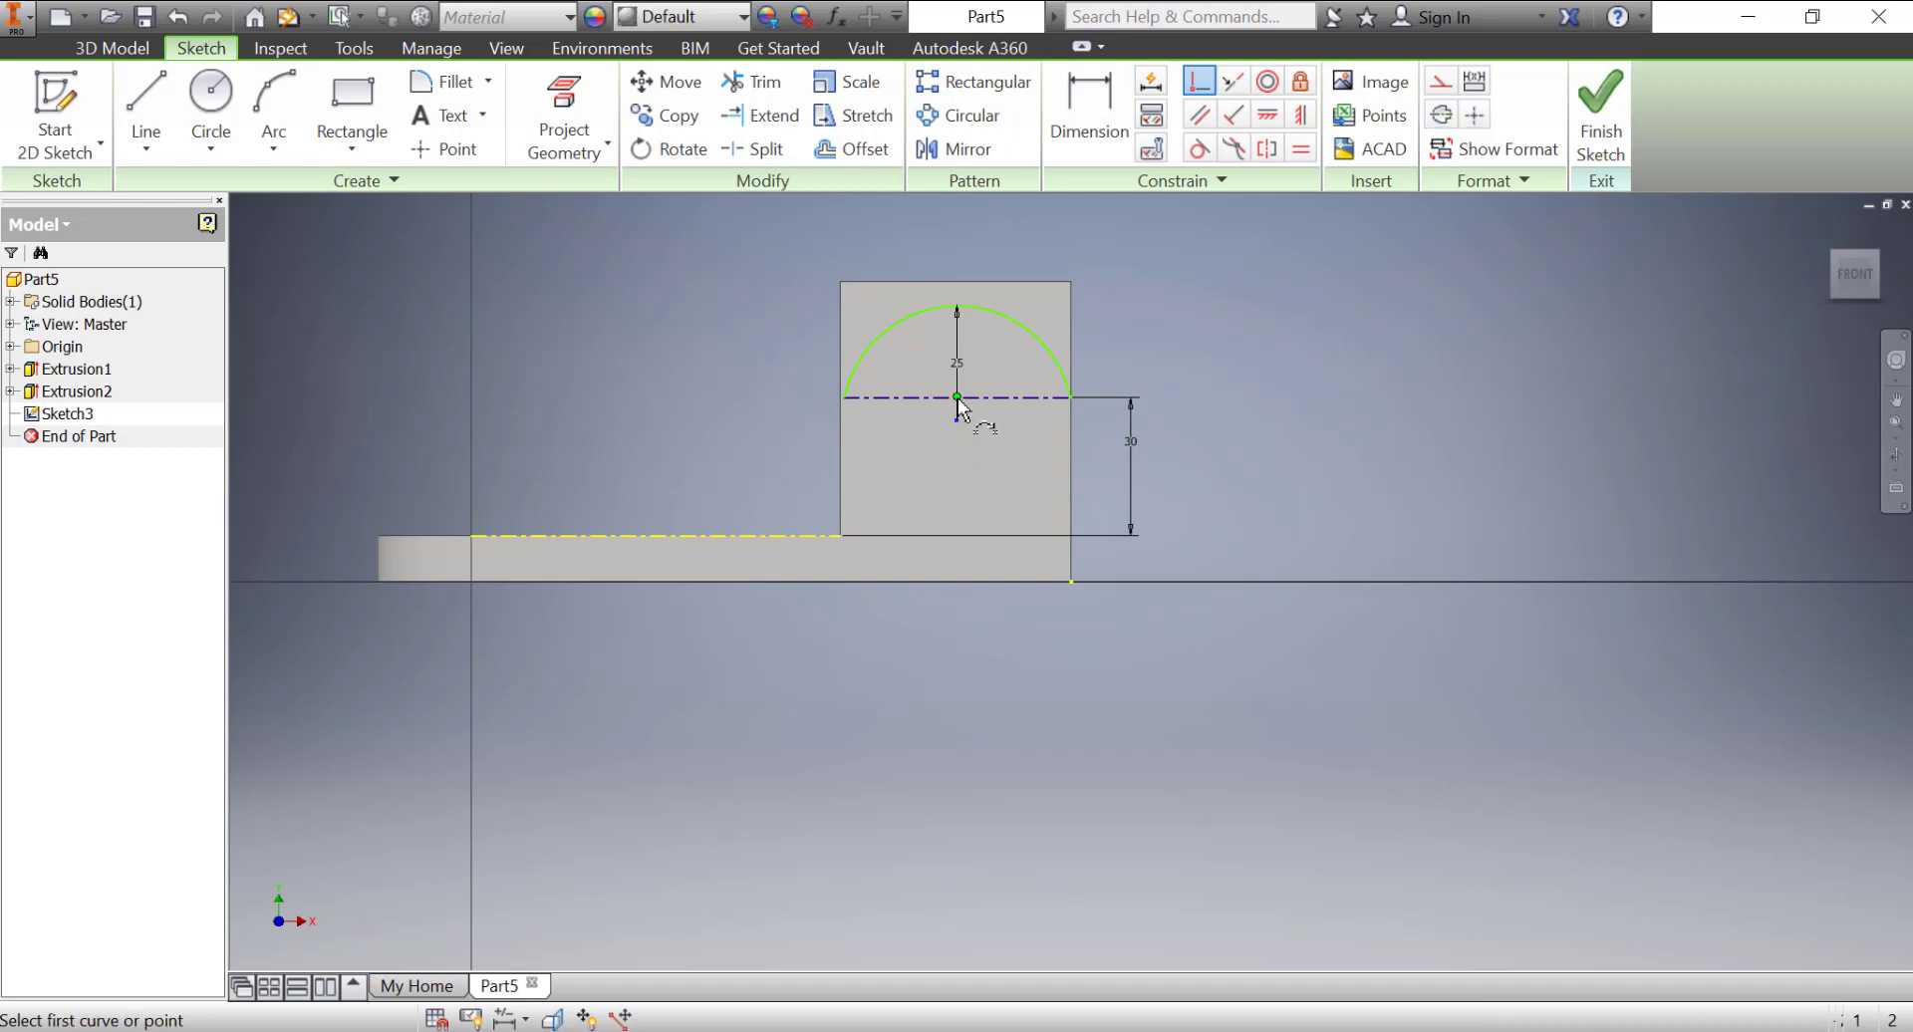
right_click(1229, 339)
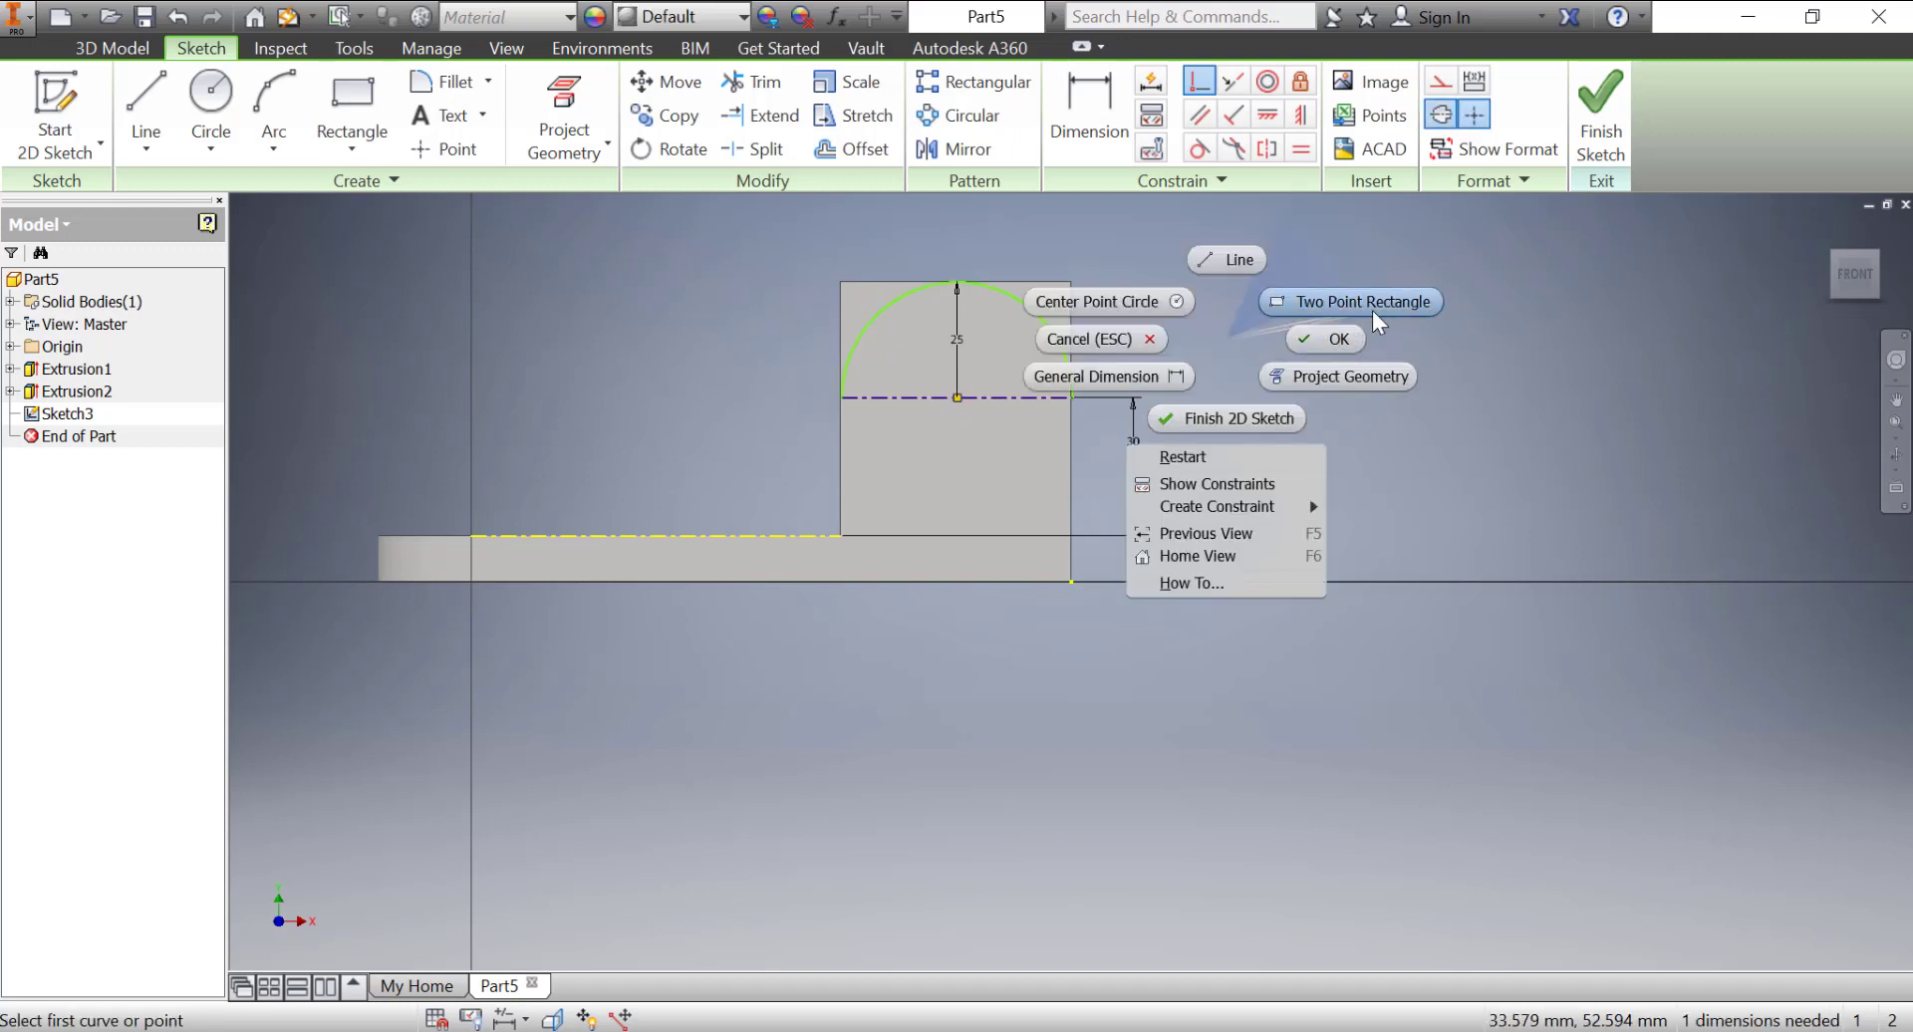
click(1326, 340)
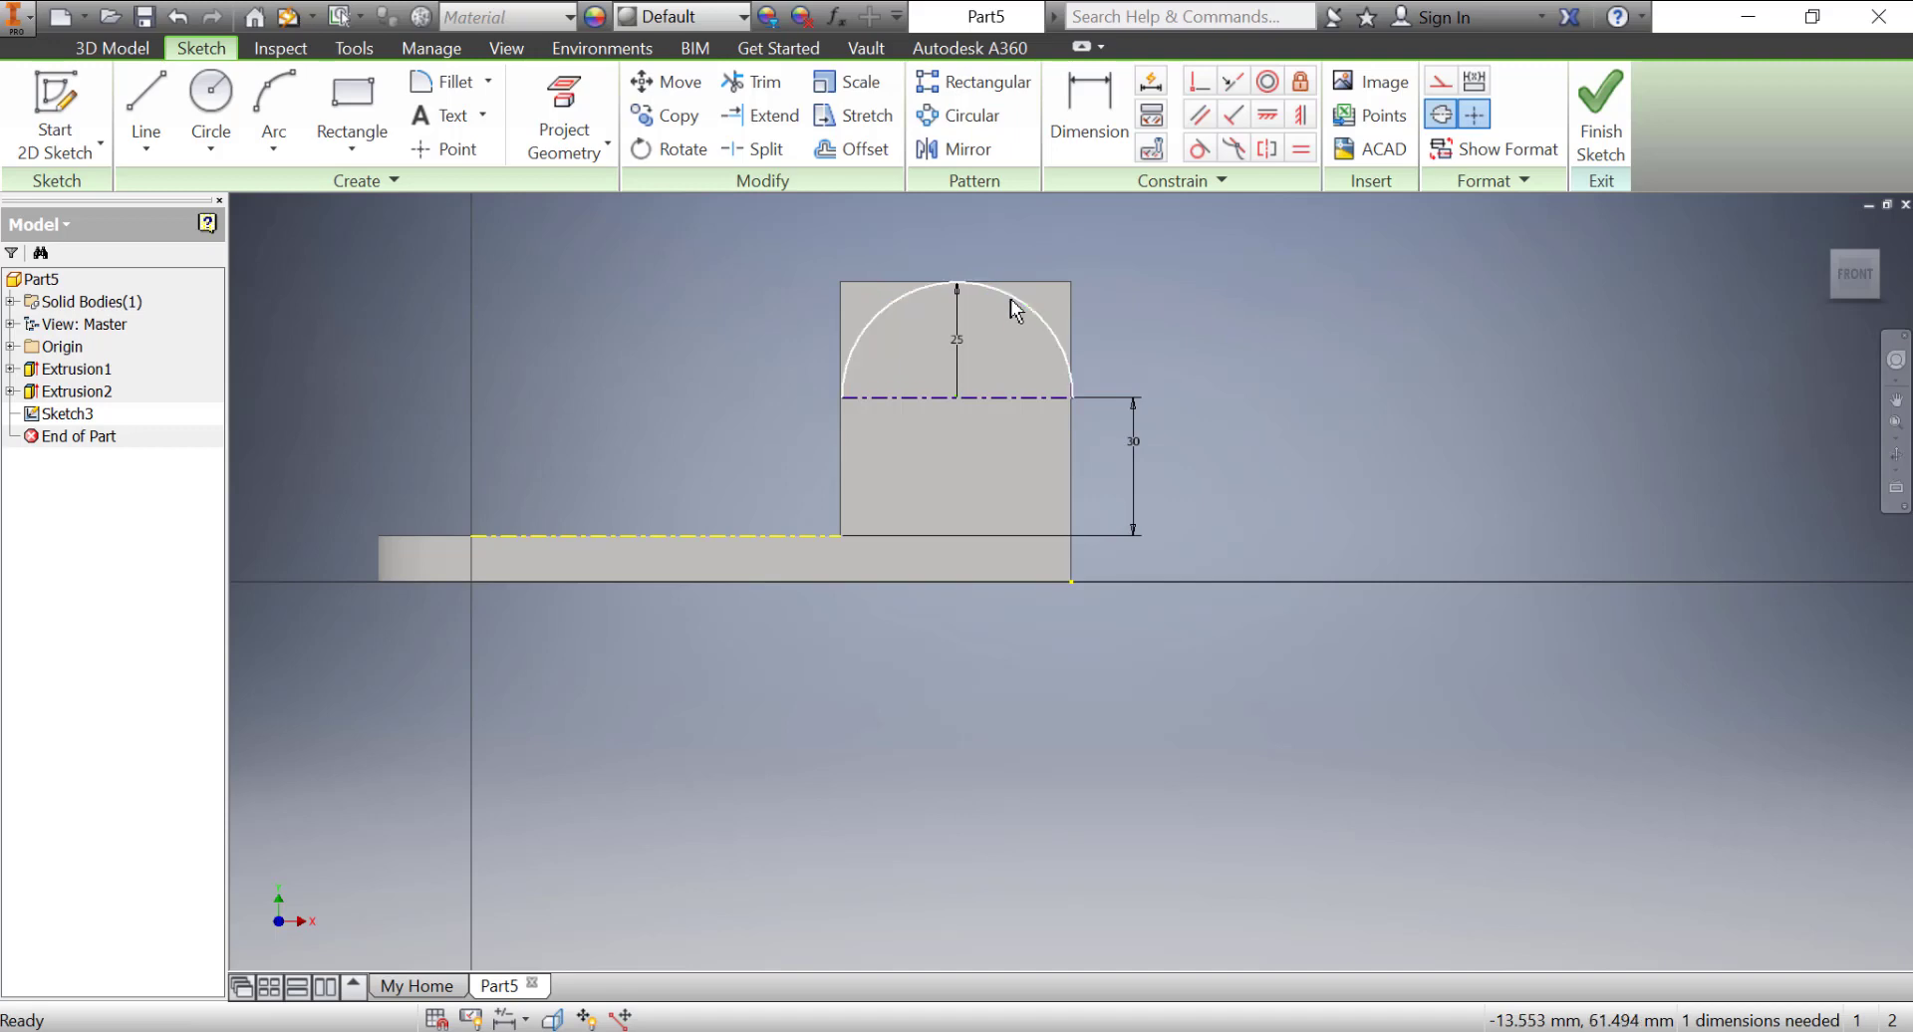
- Try to add a radius dimension to the arc
click(1011, 299)
key(d)
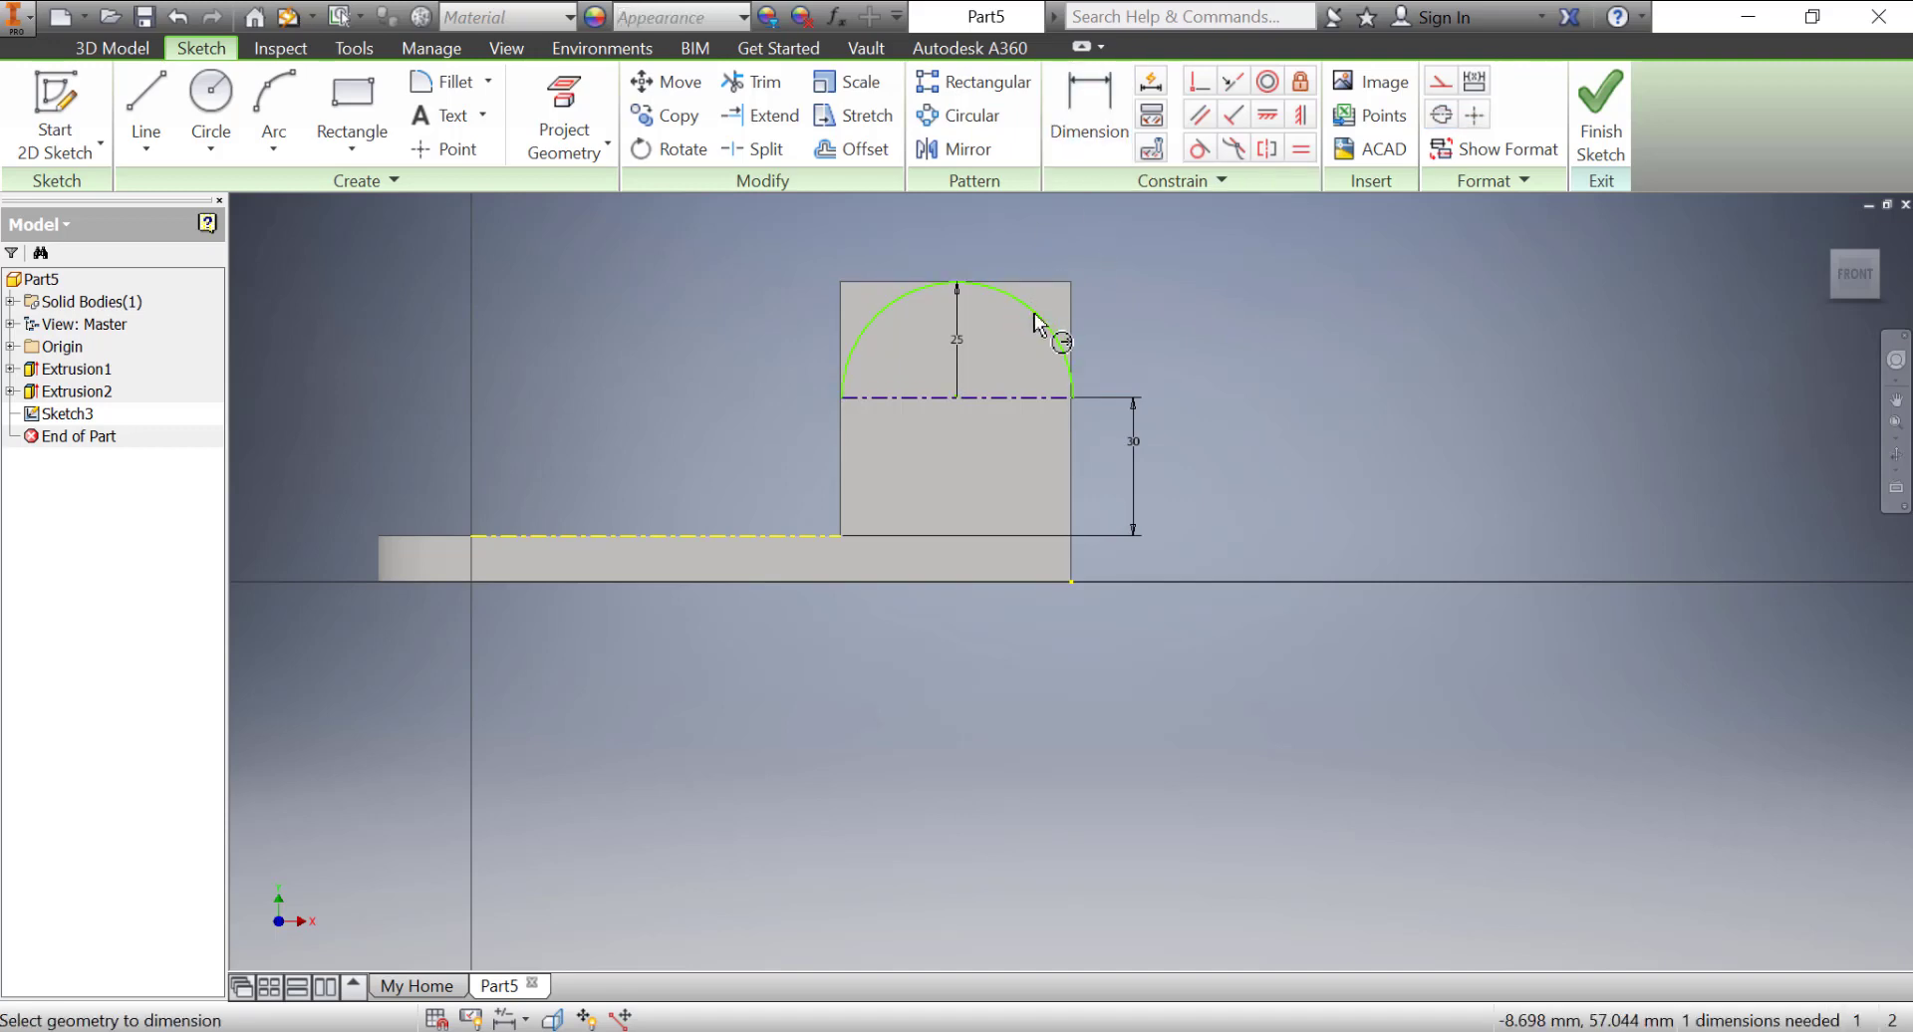
click(1037, 324)
click(1140, 245)
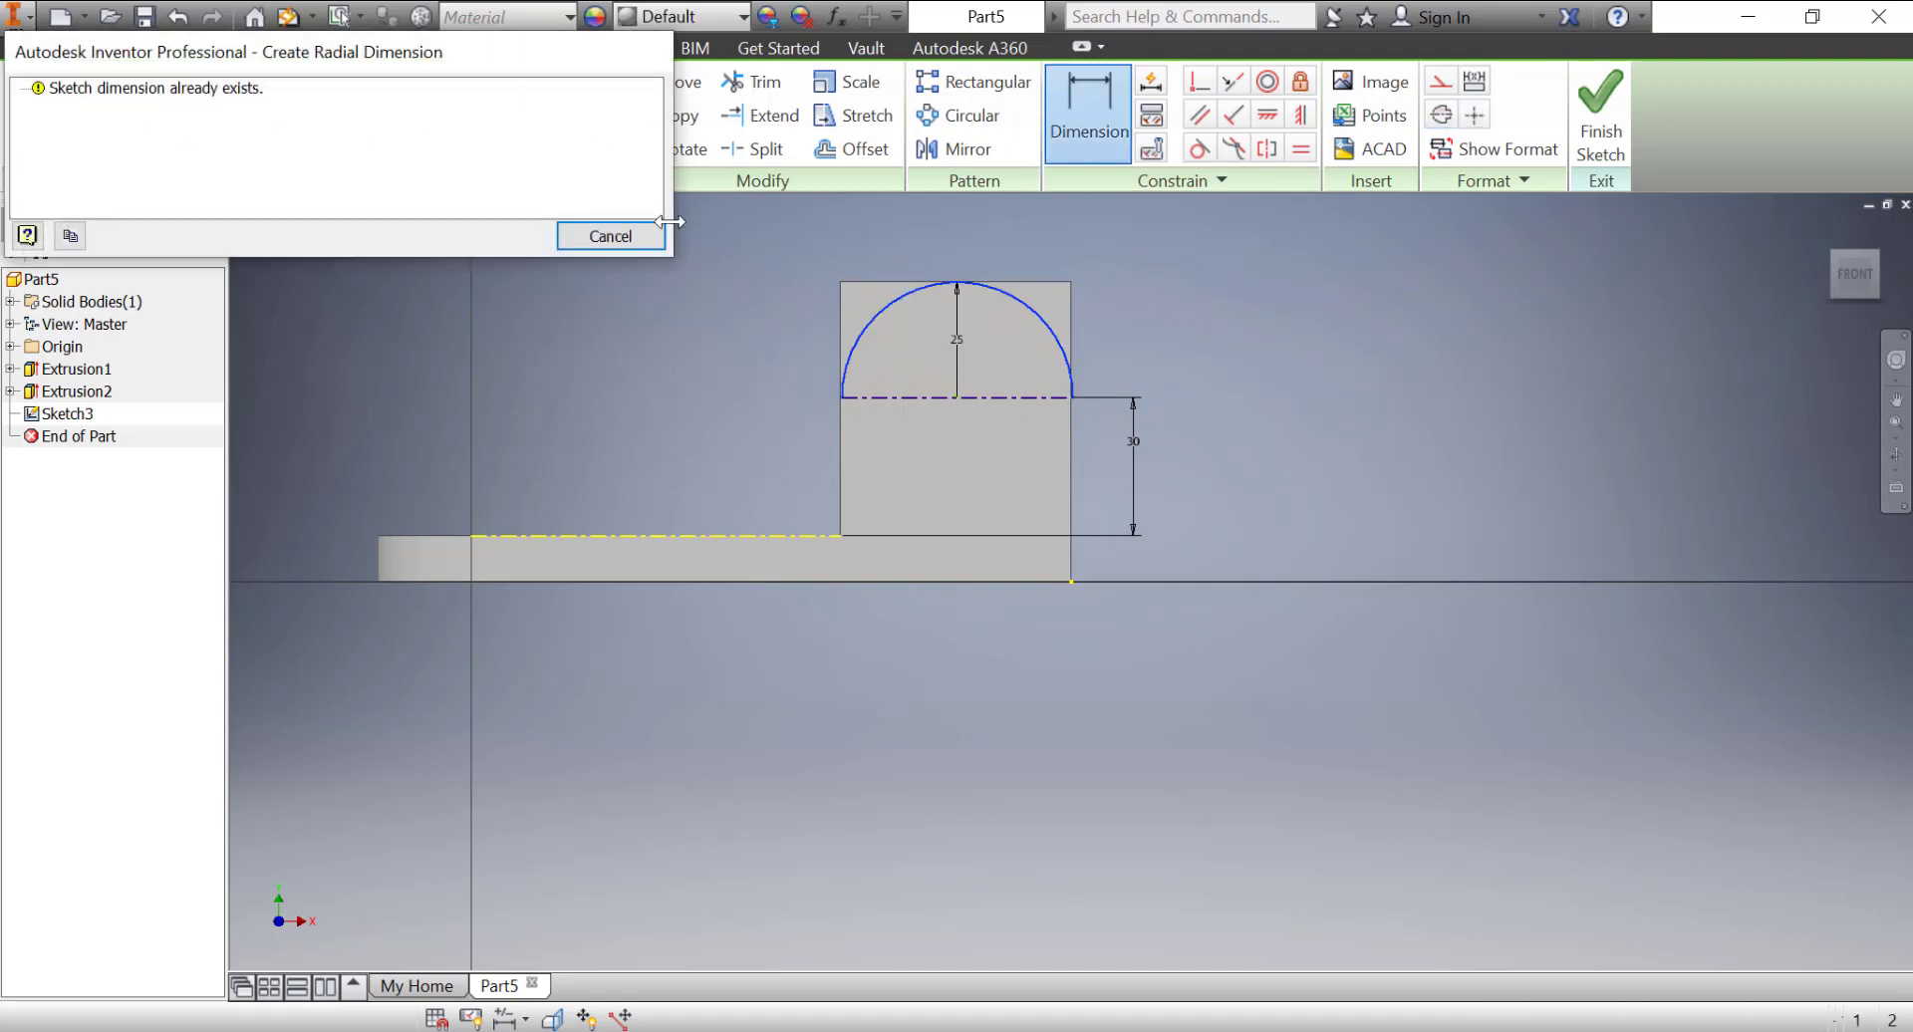
key(Escape)
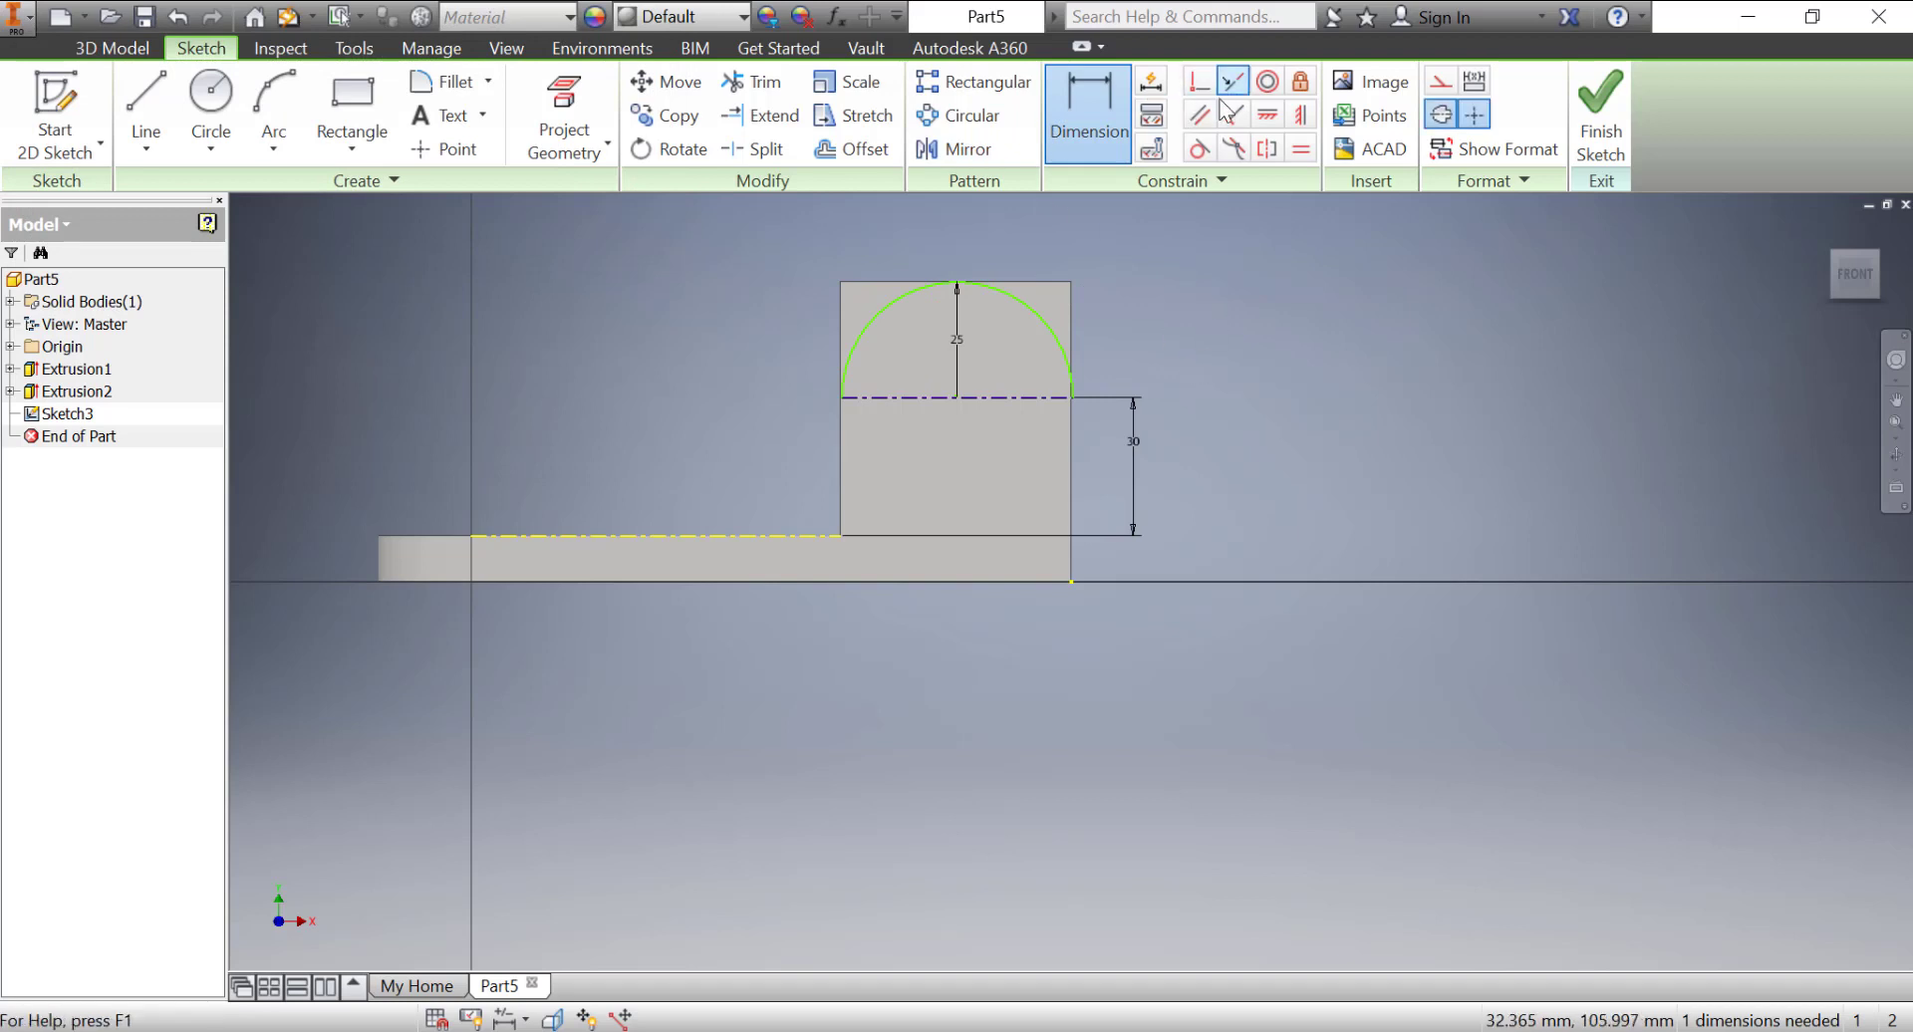
- Make the construction line's left endpoint coincident with the upright's left edge
click(1201, 84)
scroll(837, 399, down, 4)
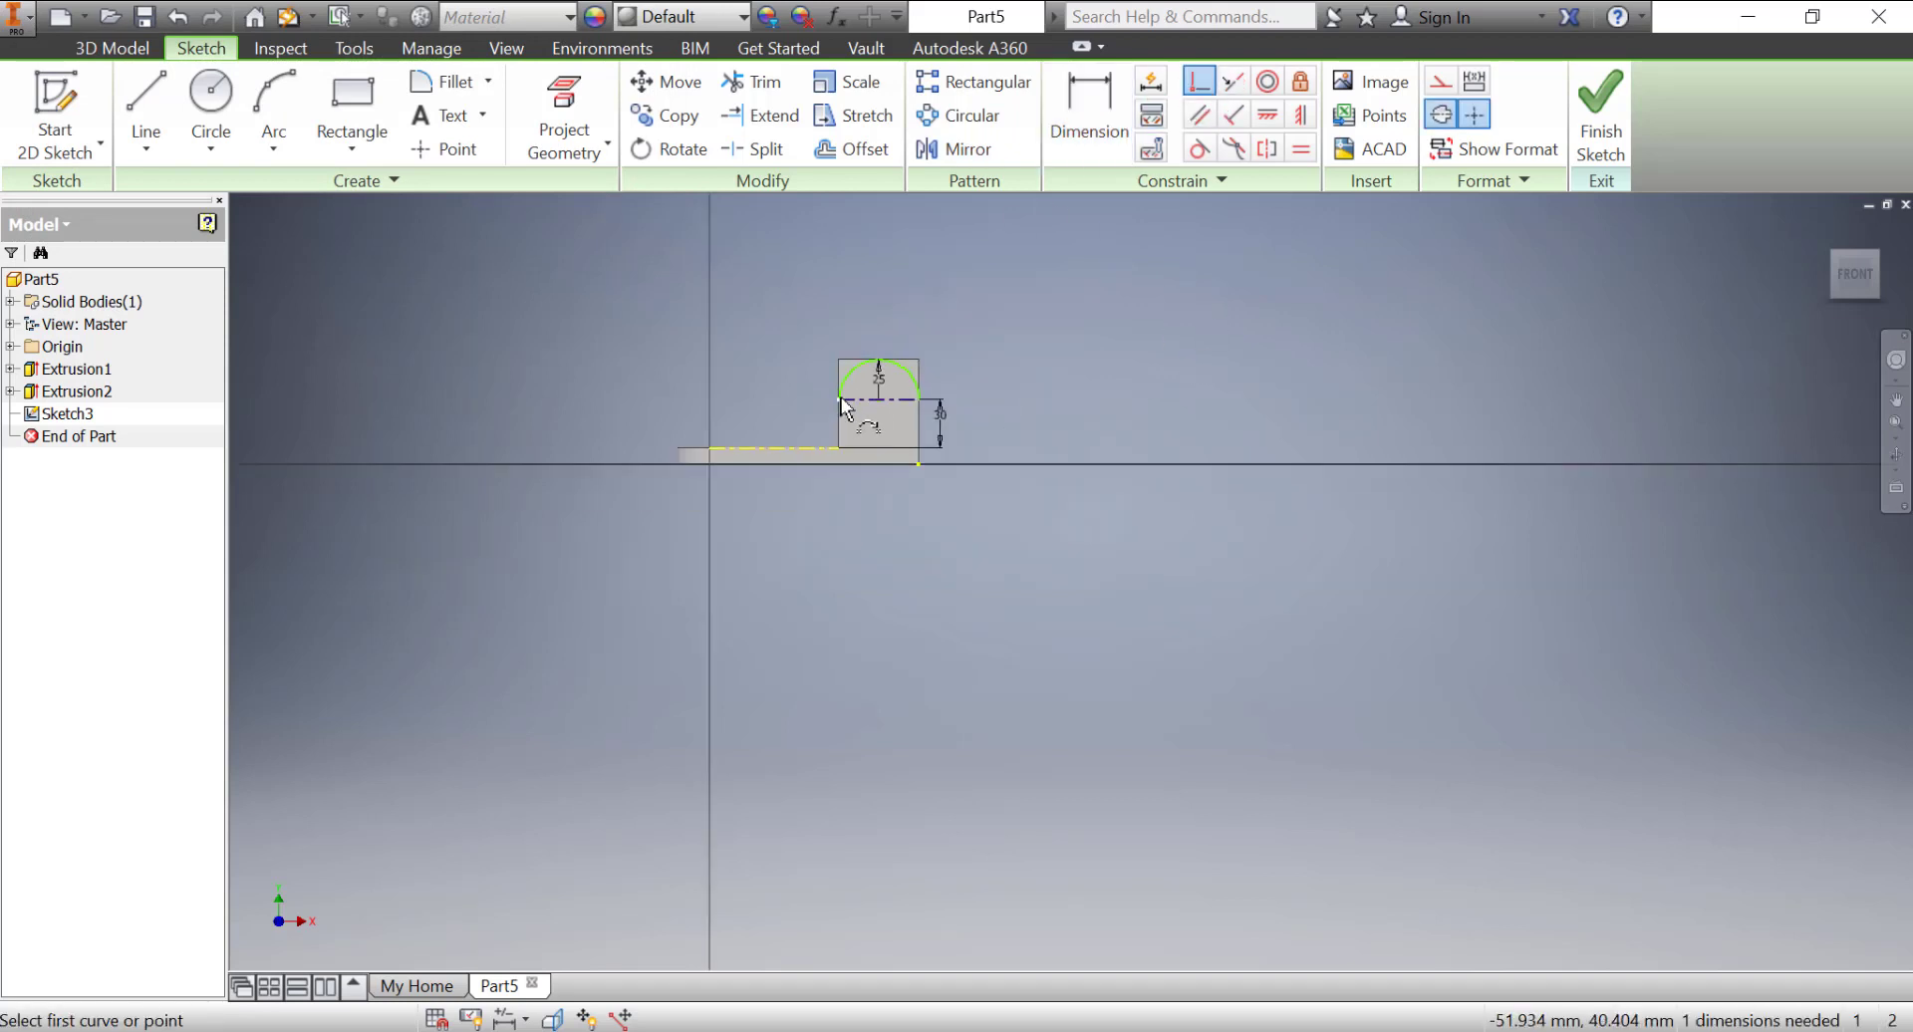
scroll(857, 399, up, 10)
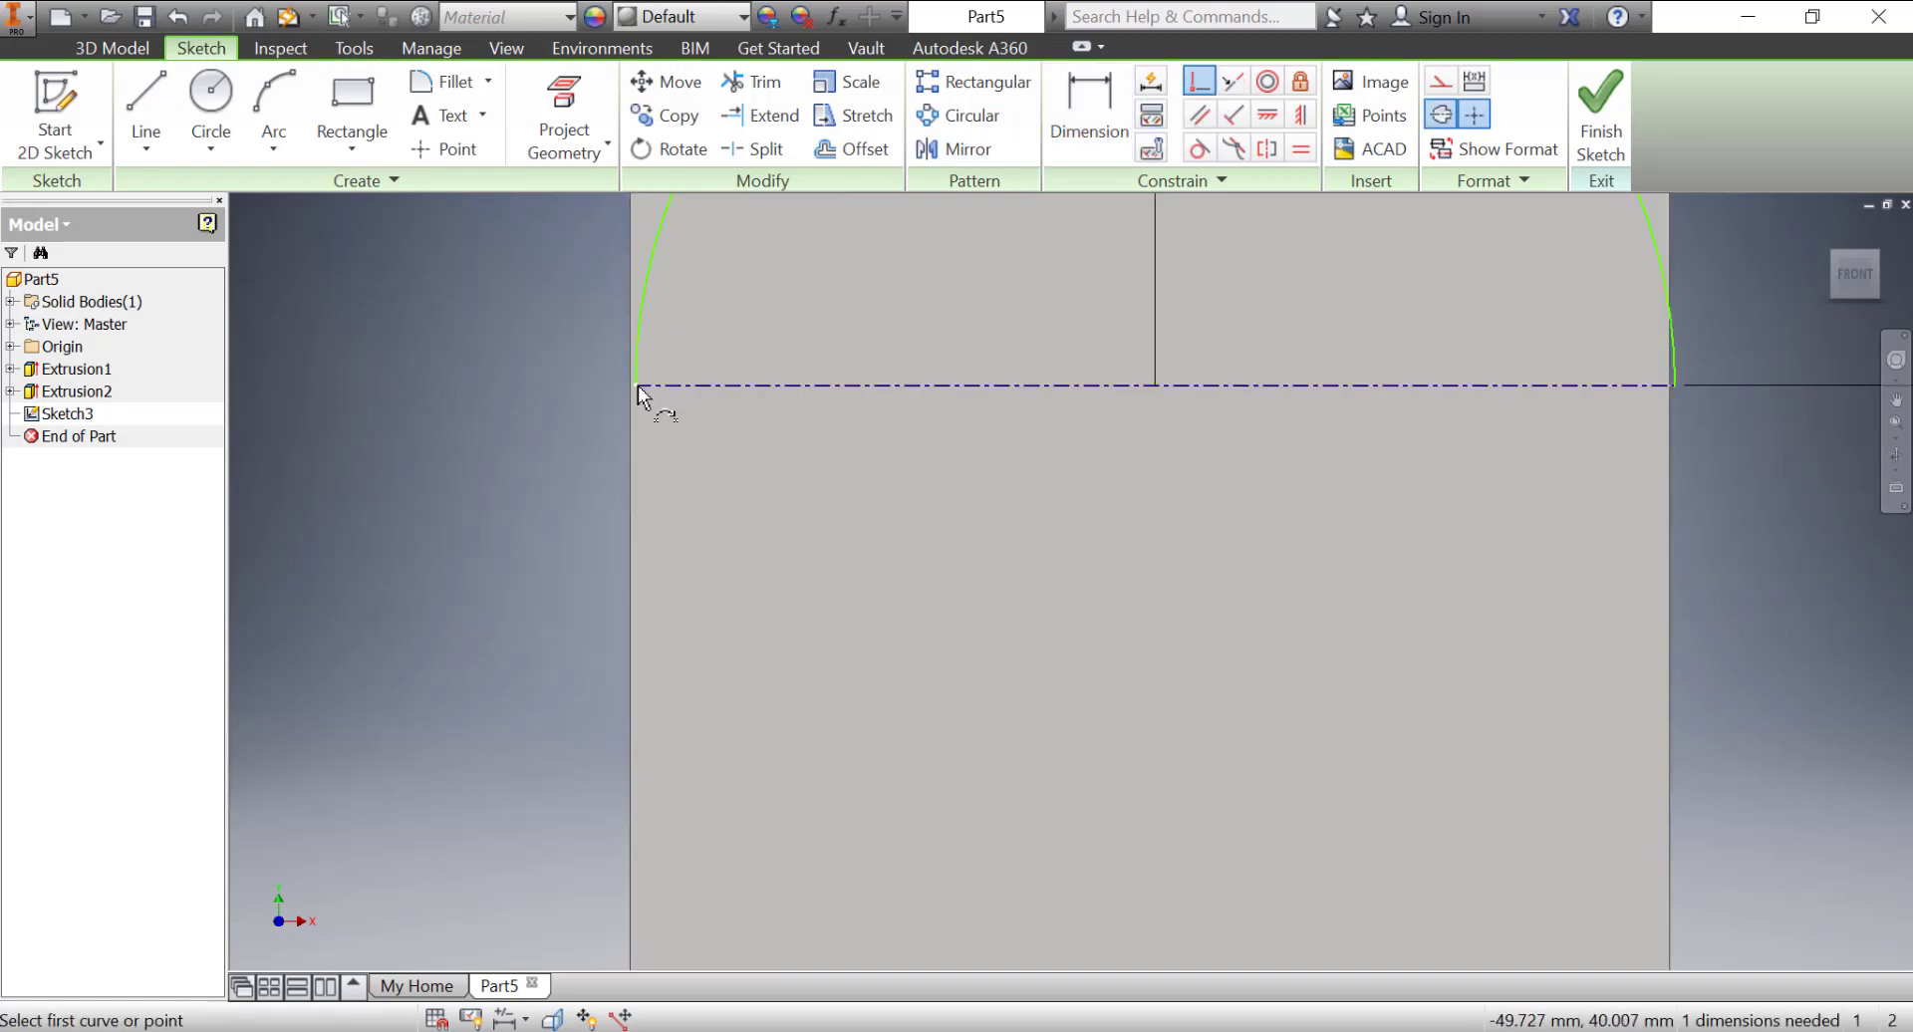
click(638, 386)
click(630, 371)
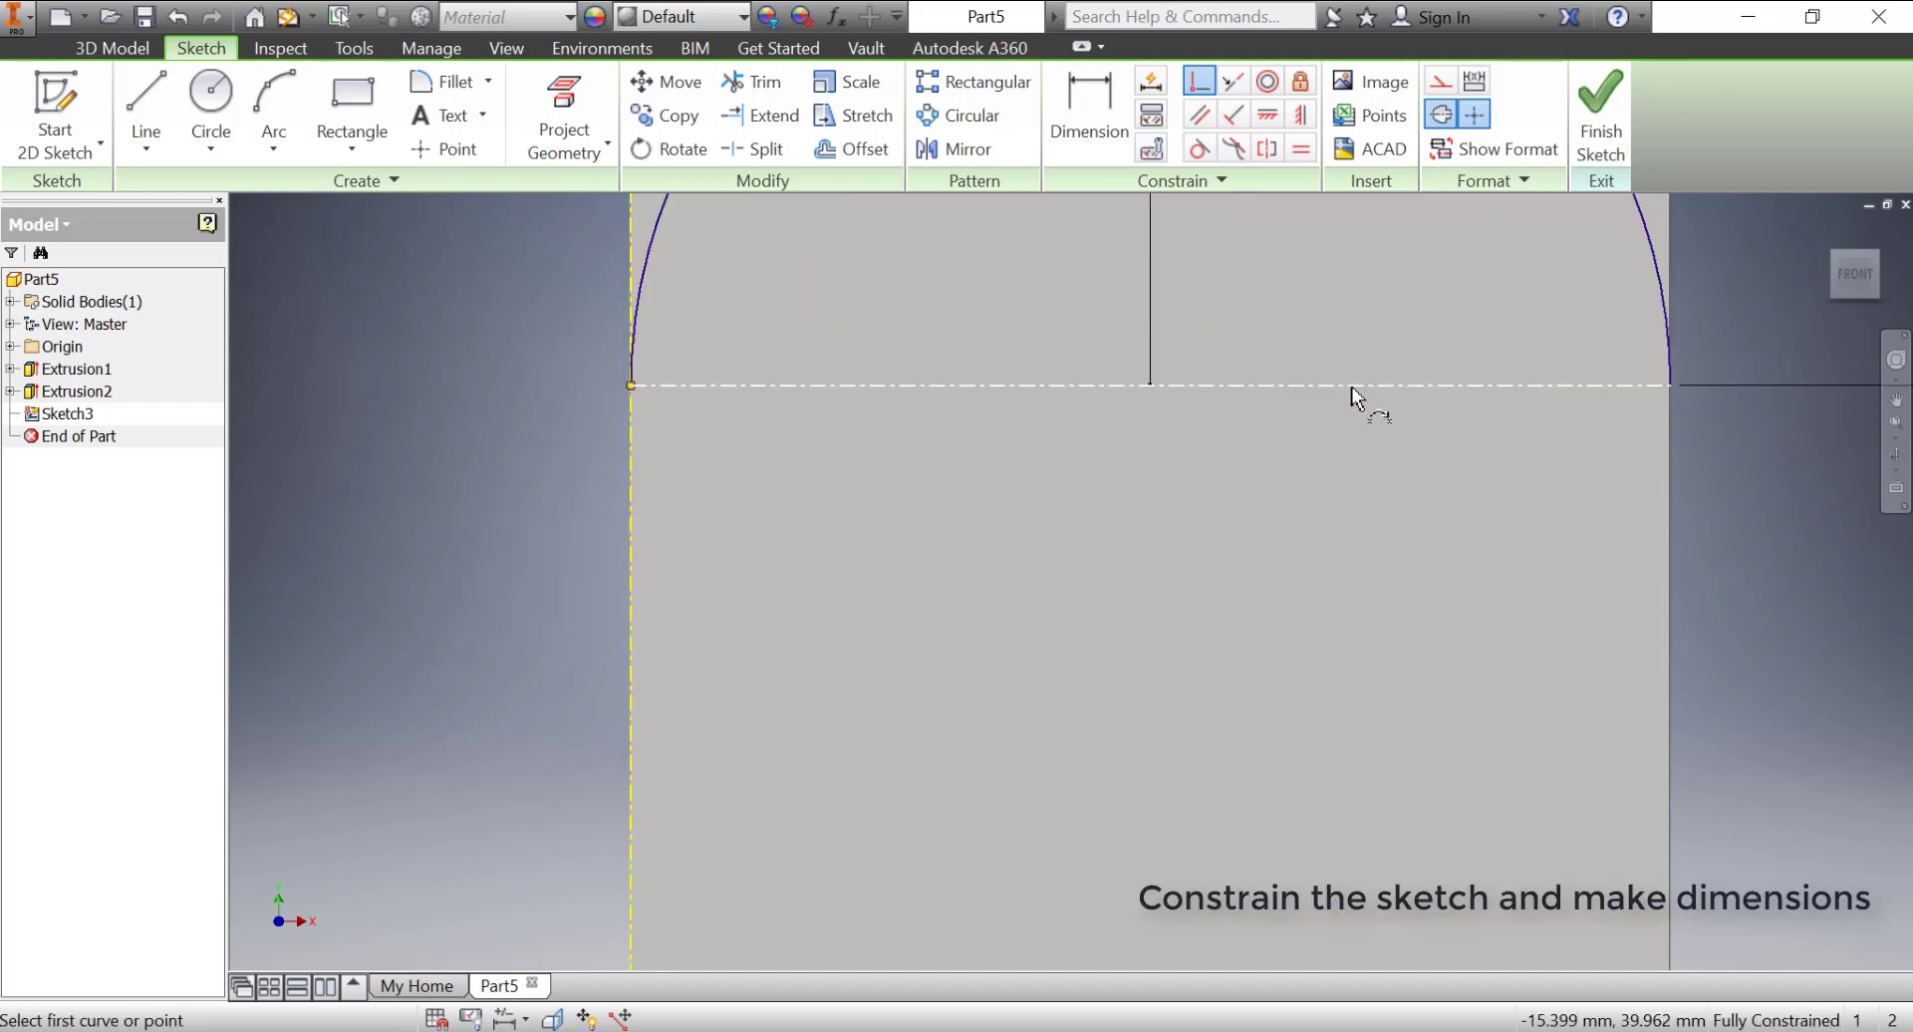
scroll(1285, 496, down, 5)
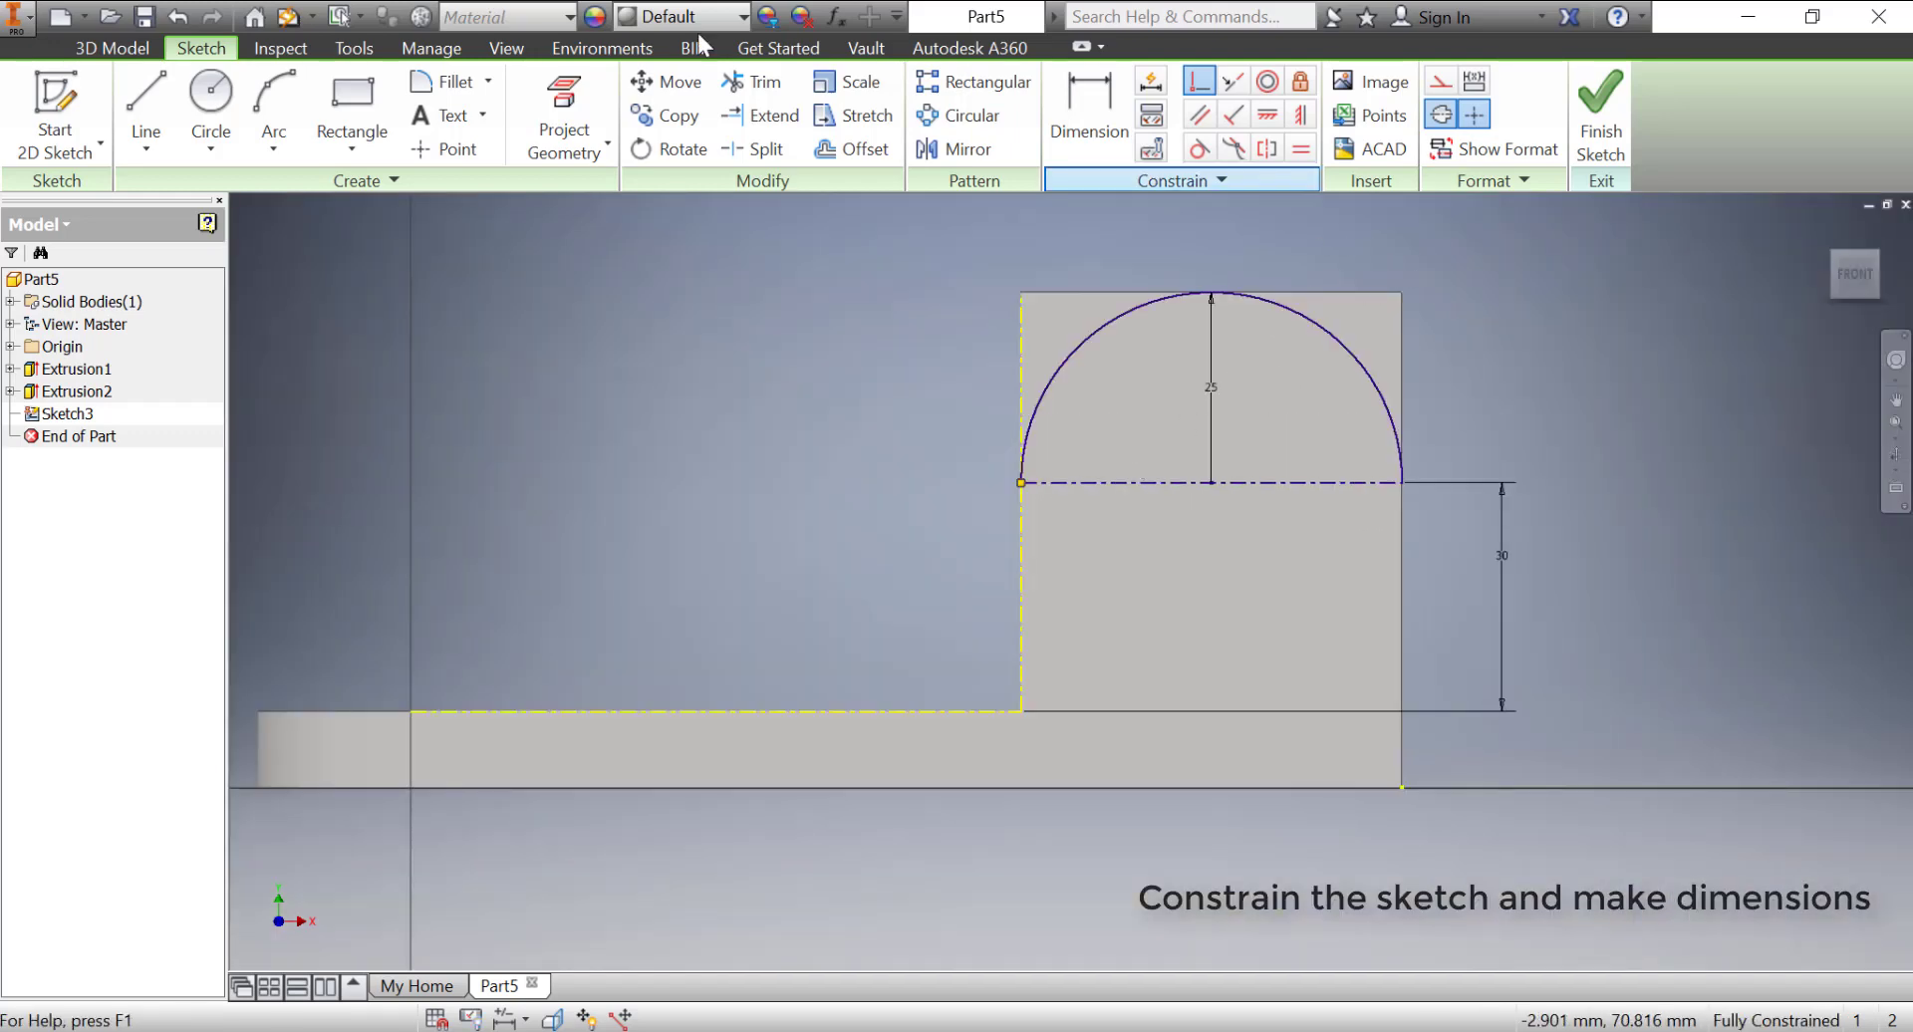
- Draw lines from the arc's left end along the upright's left, top and right edges to its right end, and finish the sketch
click(145, 99)
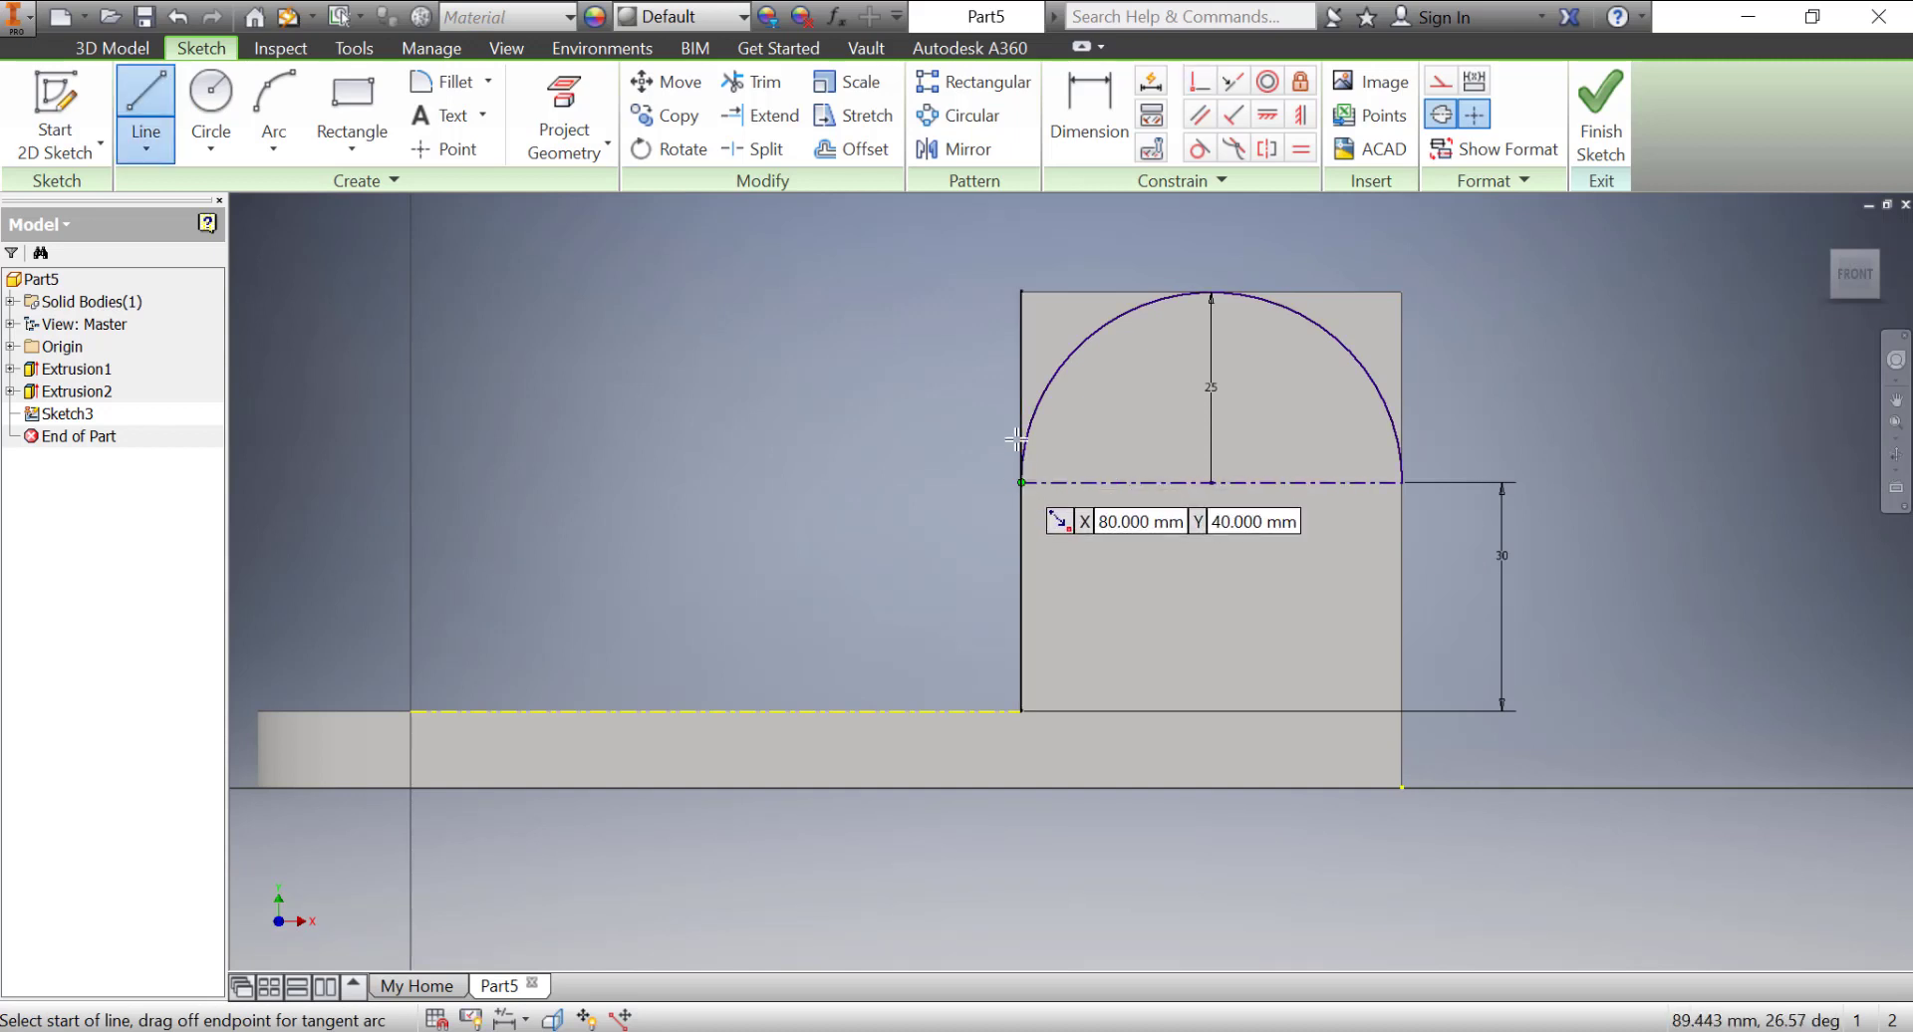
click(1021, 483)
click(1022, 292)
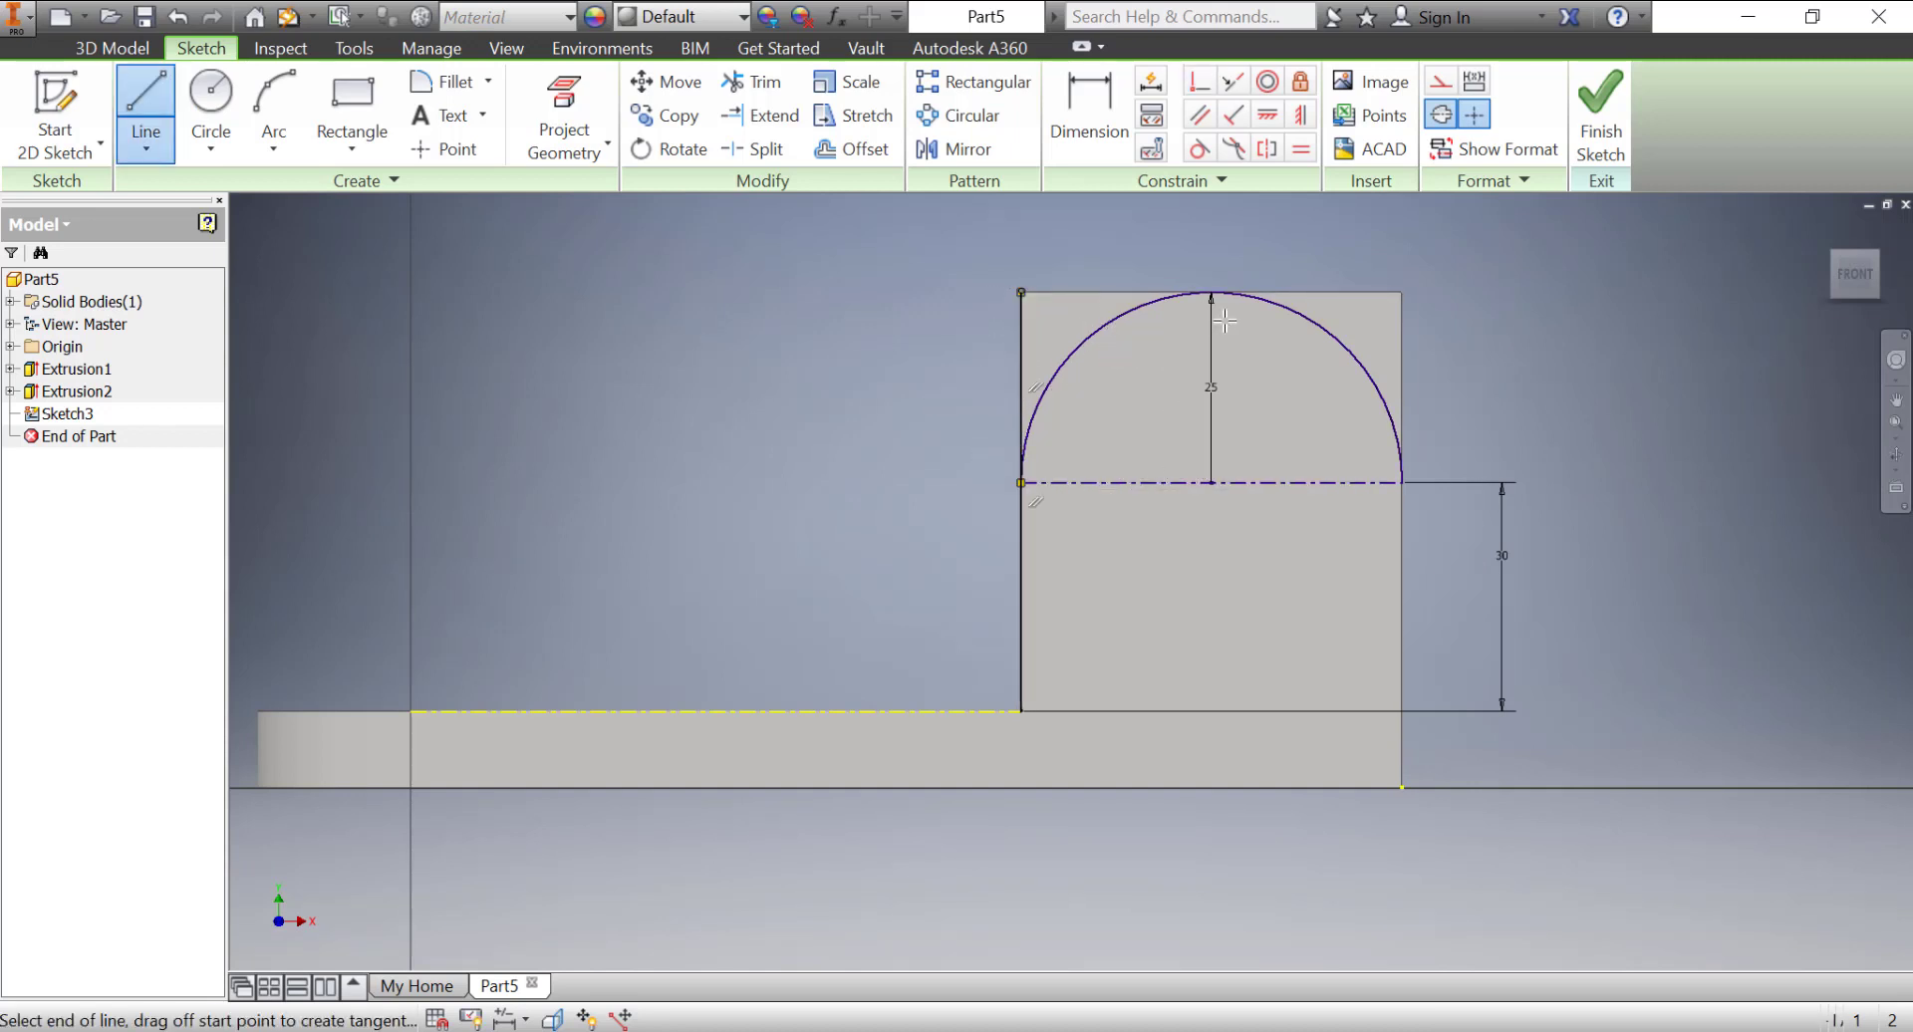
click(1402, 292)
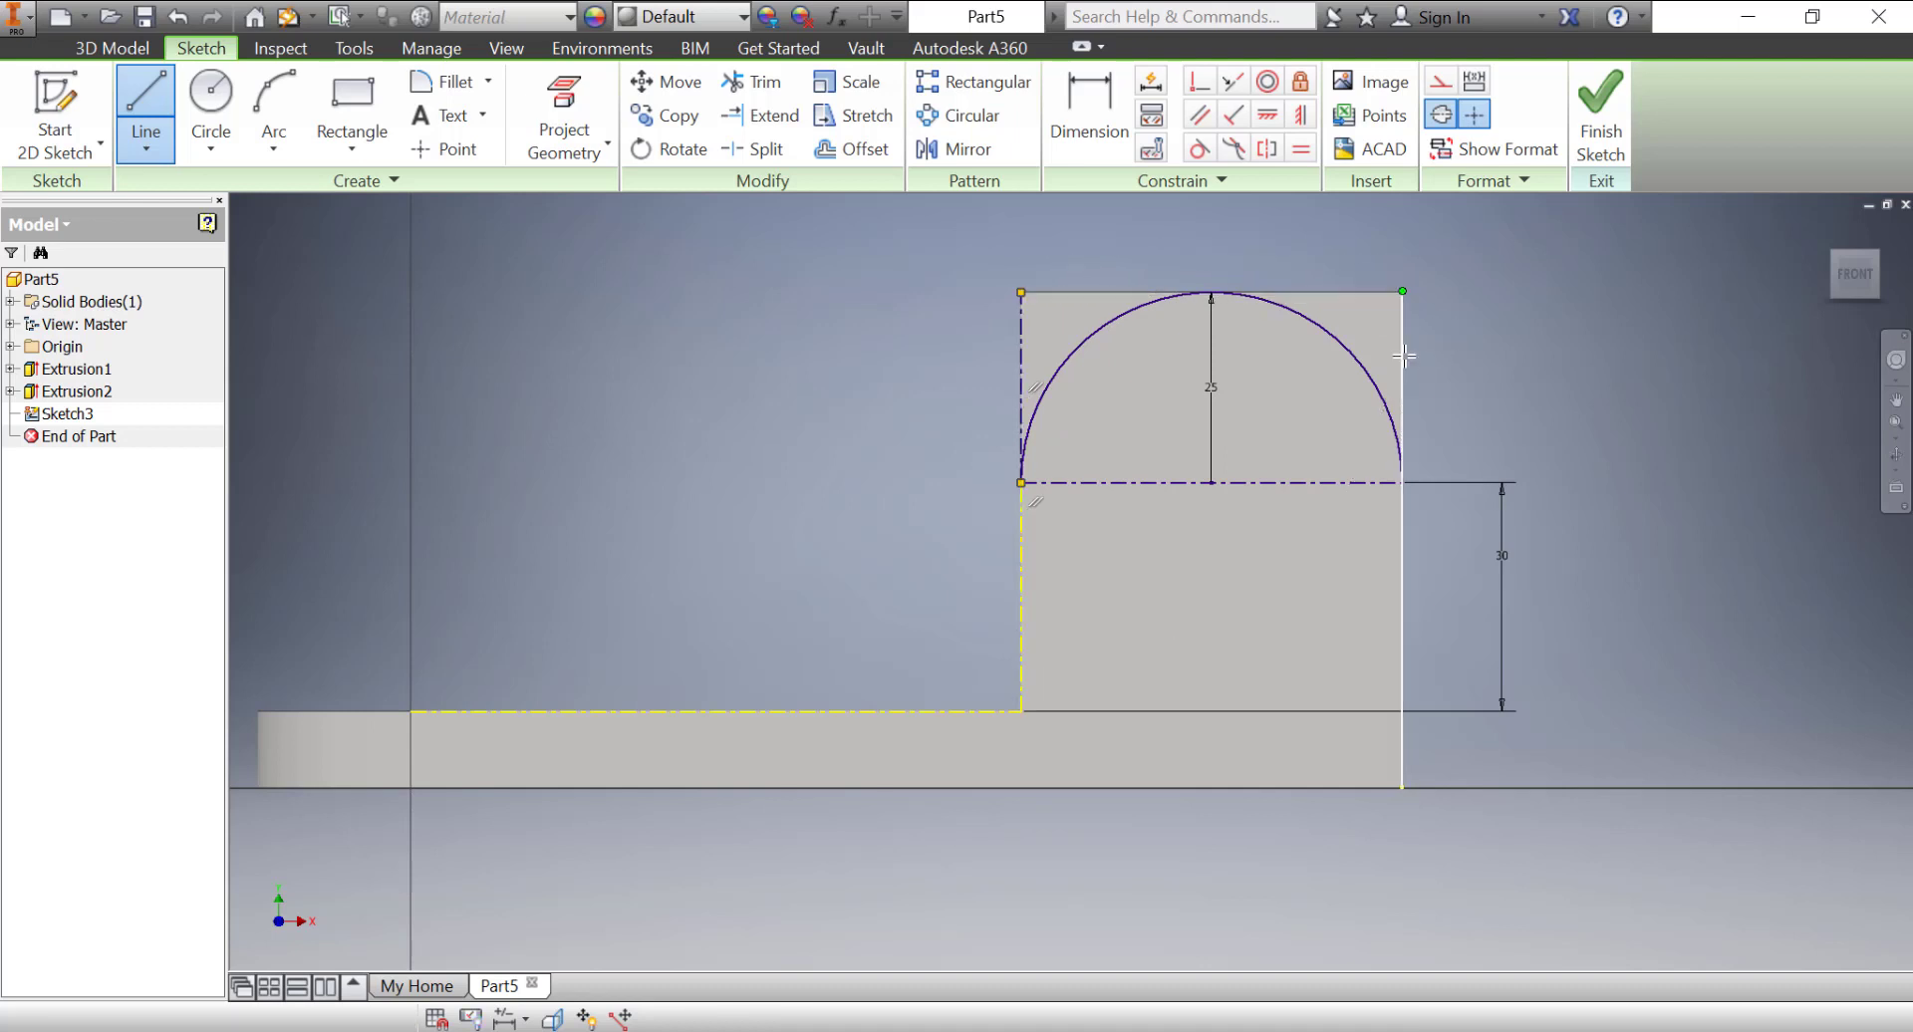
click(1402, 482)
key(Escape)
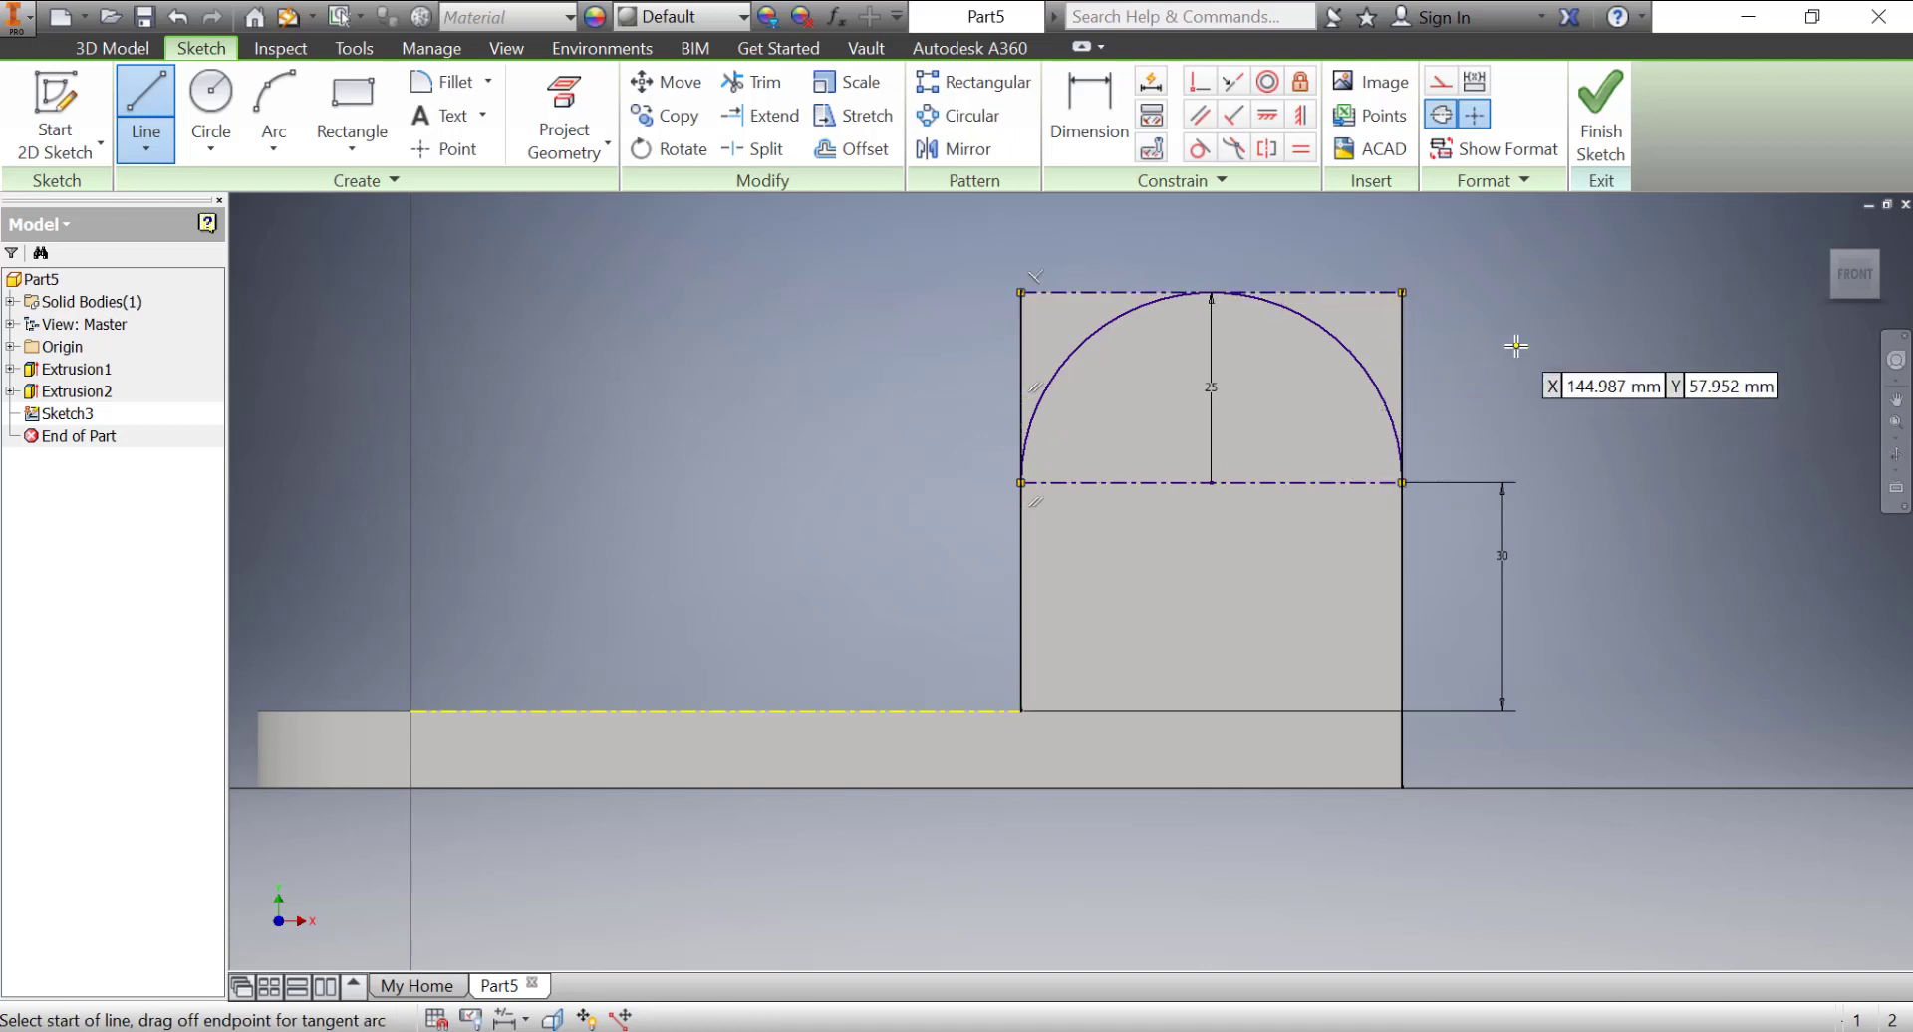
right_click(1516, 346)
click(1646, 359)
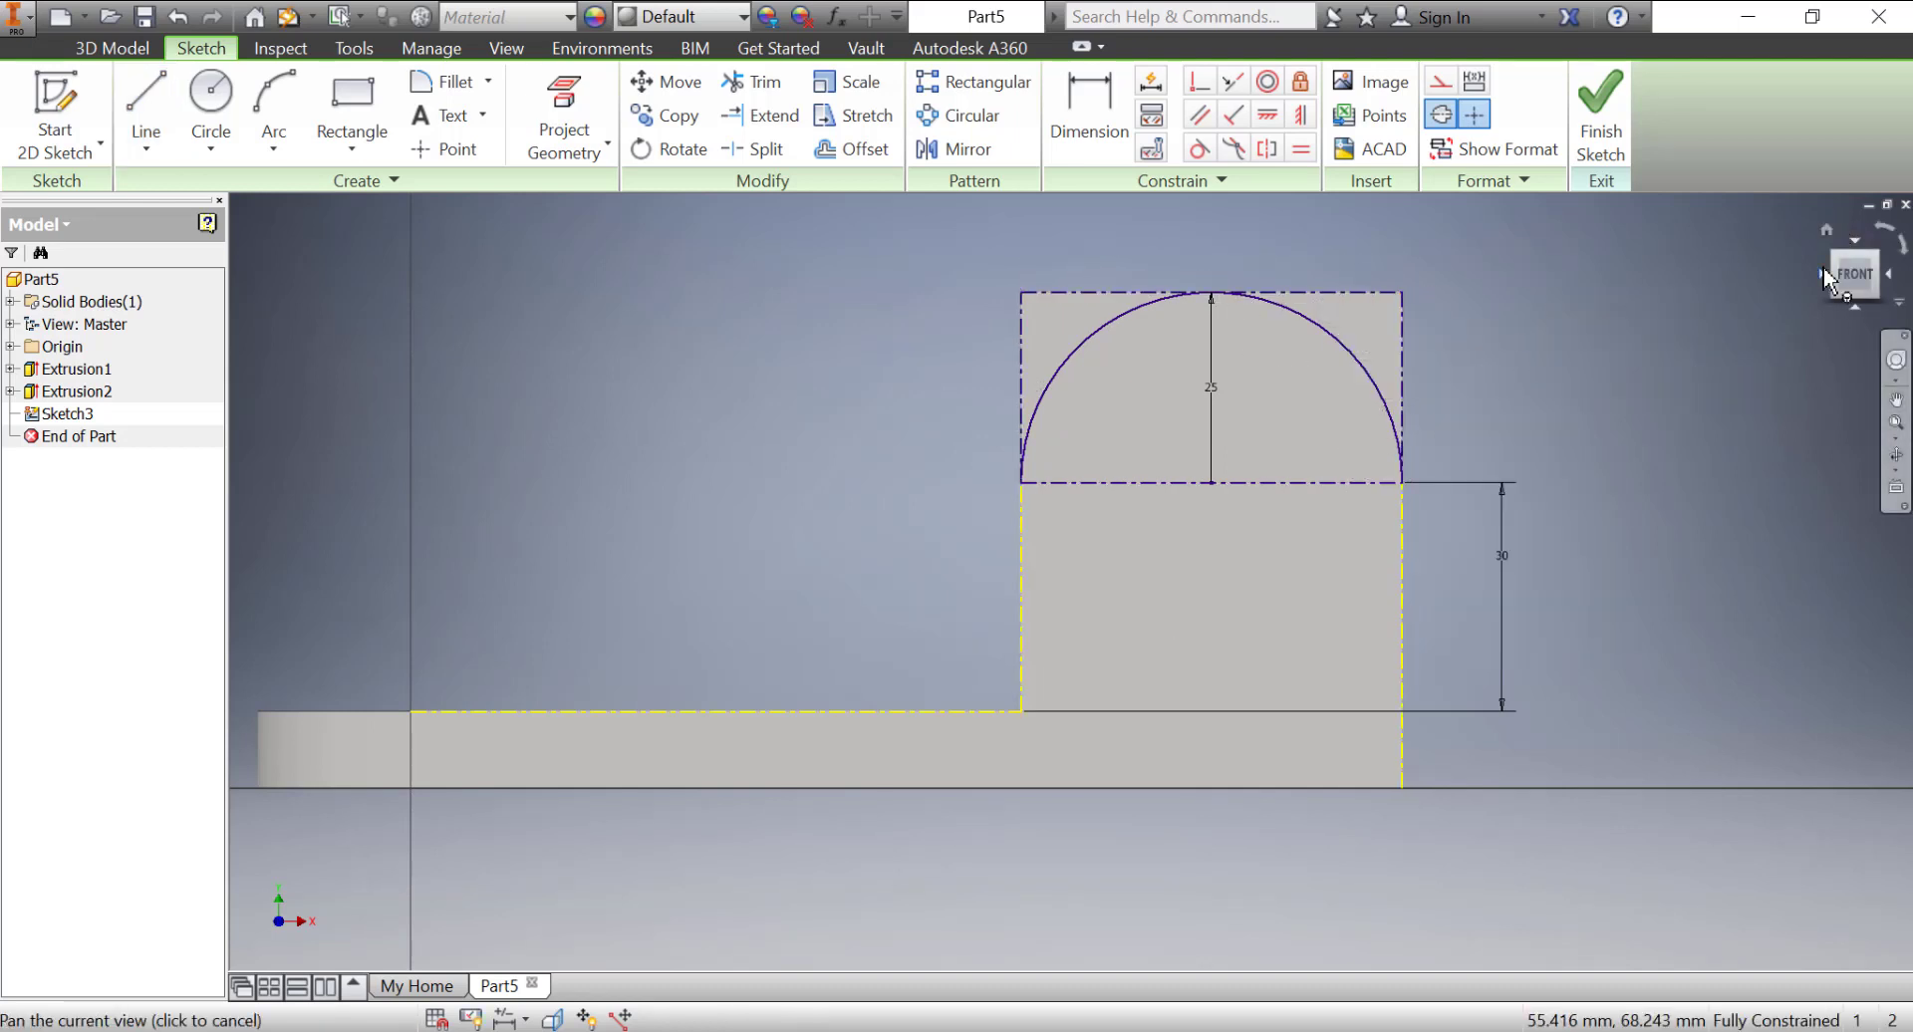
click(1600, 120)
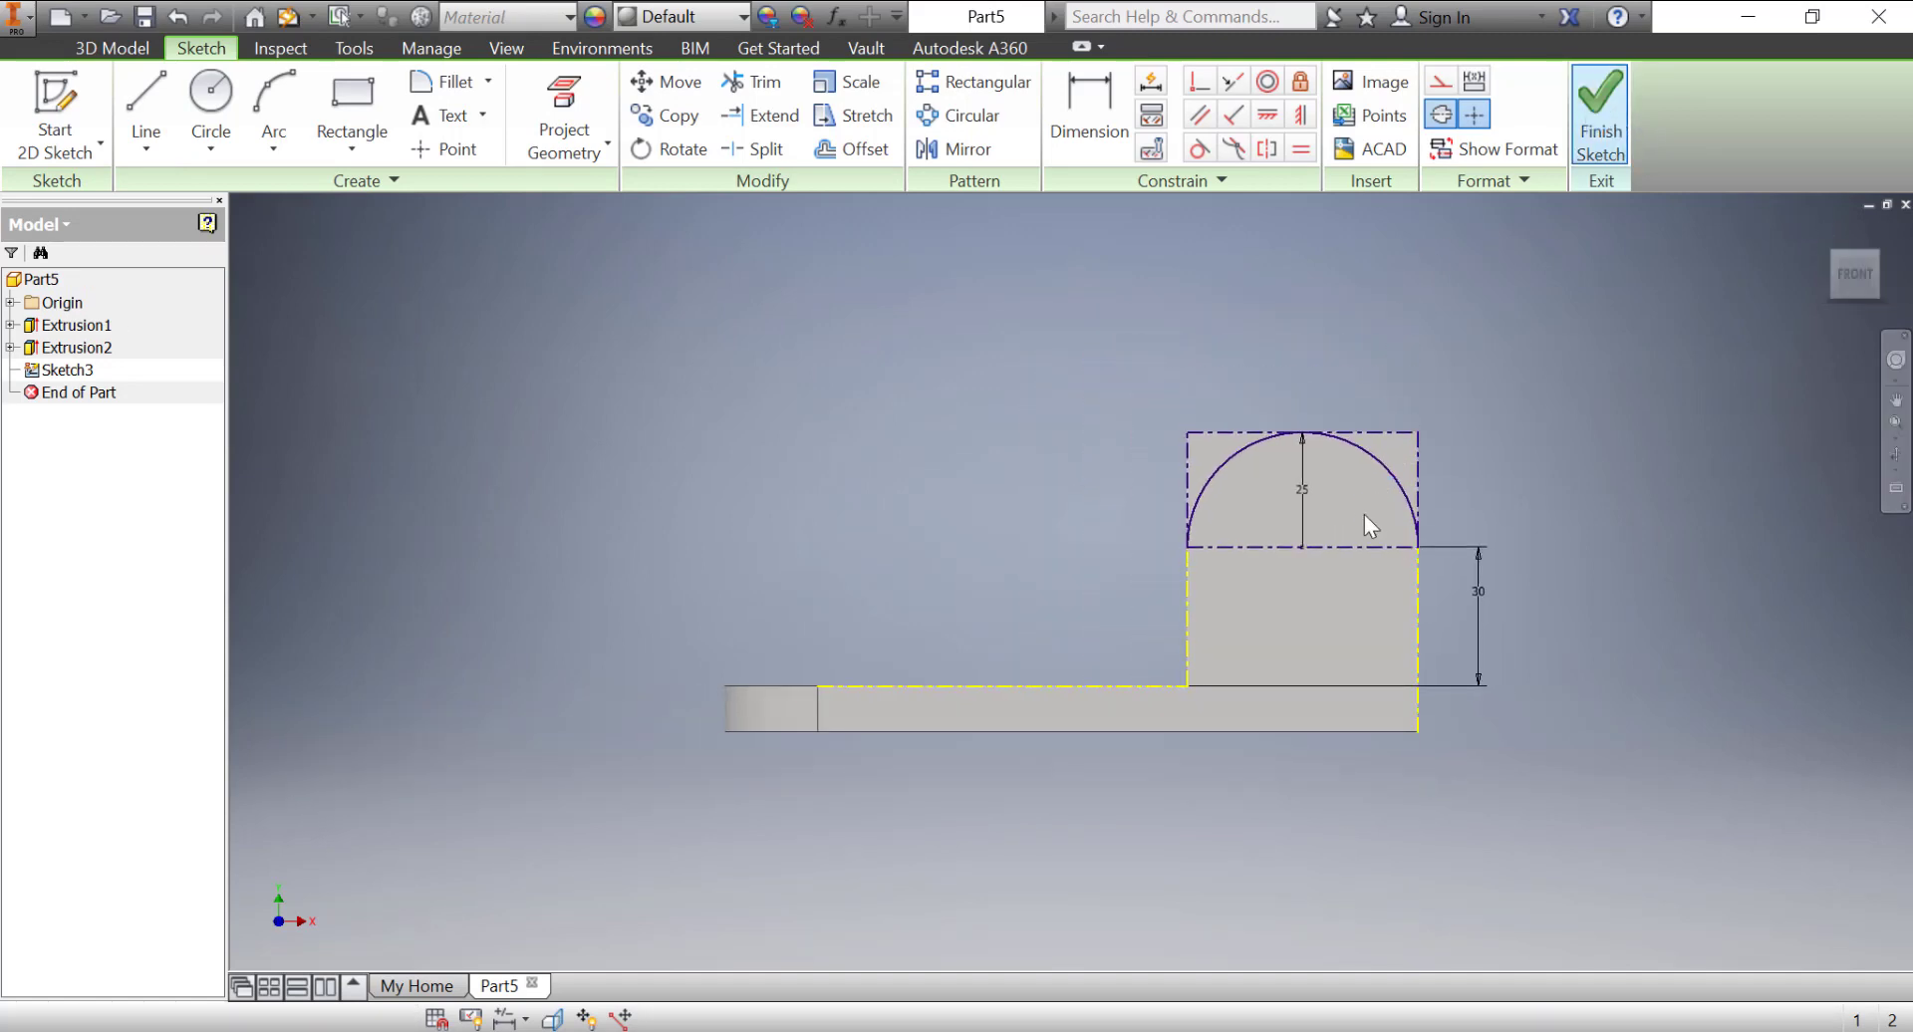
click(1841, 266)
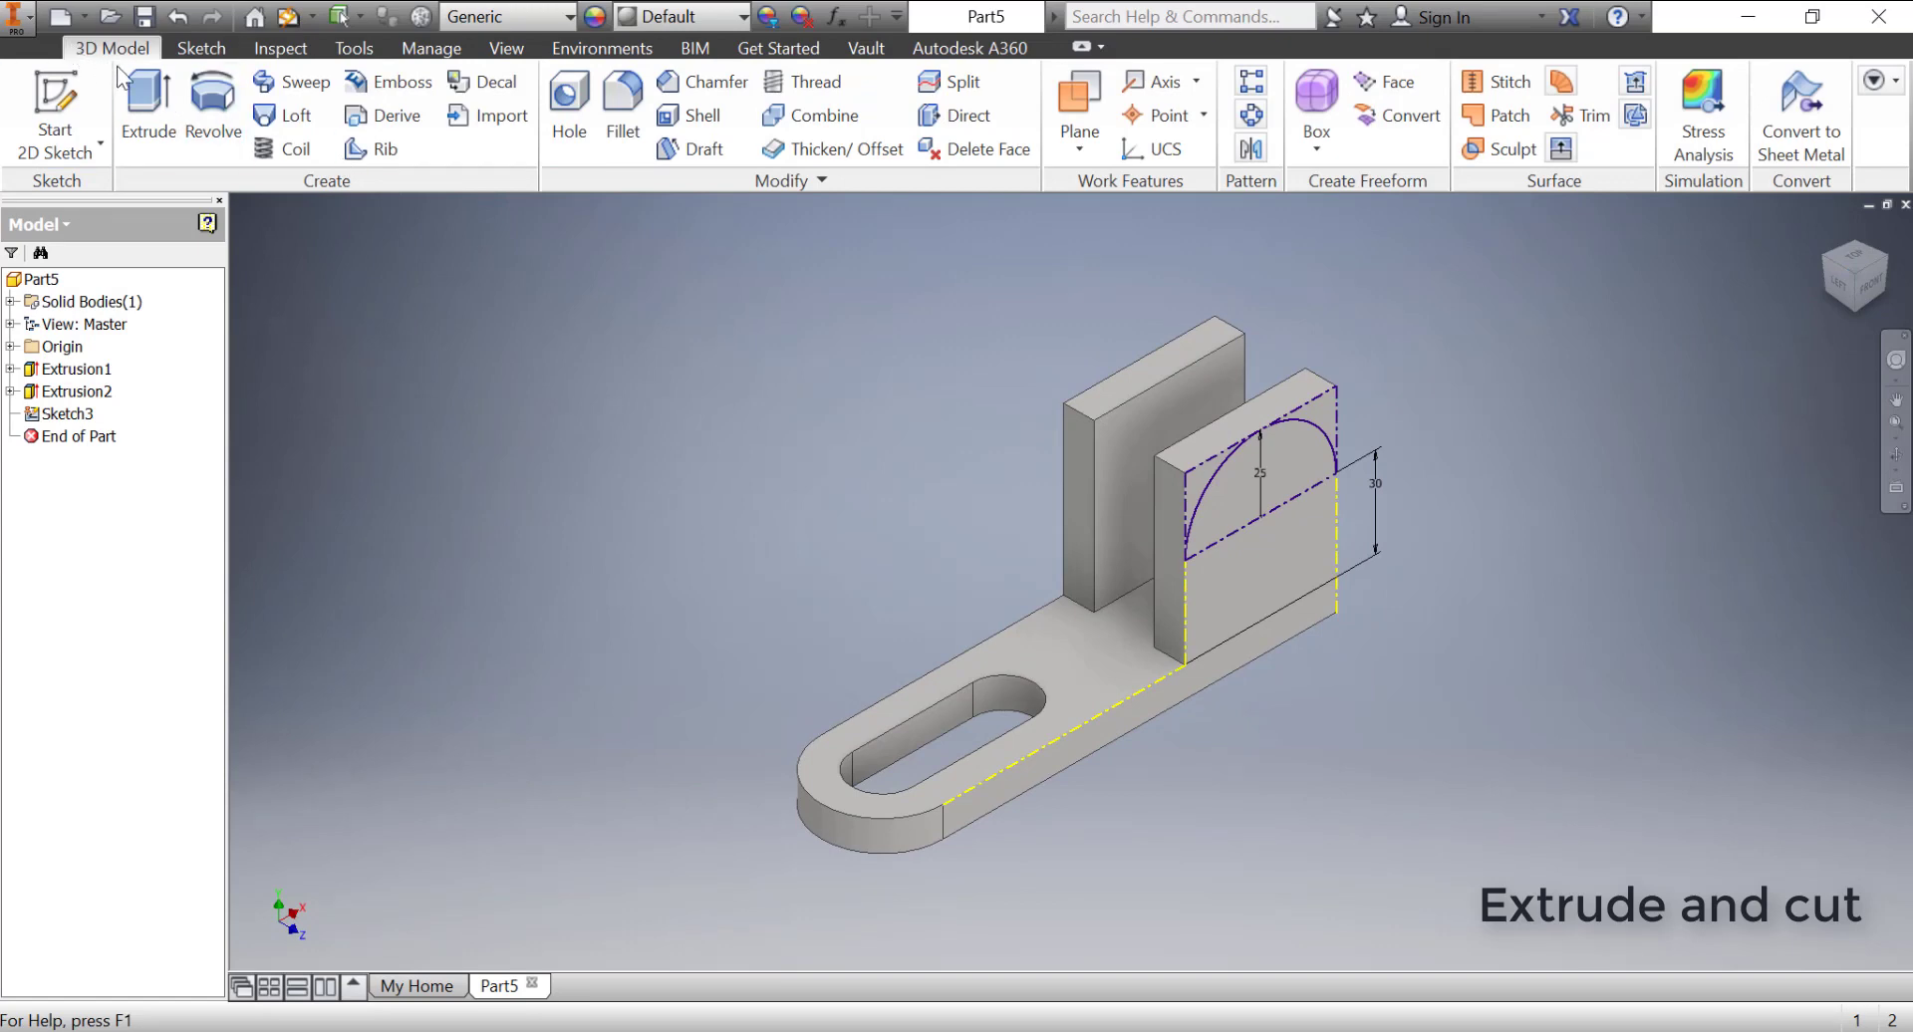
- Extrude the corner profiles above the arc as a cut through all, rounding the tops of both uprights
click(1200, 479)
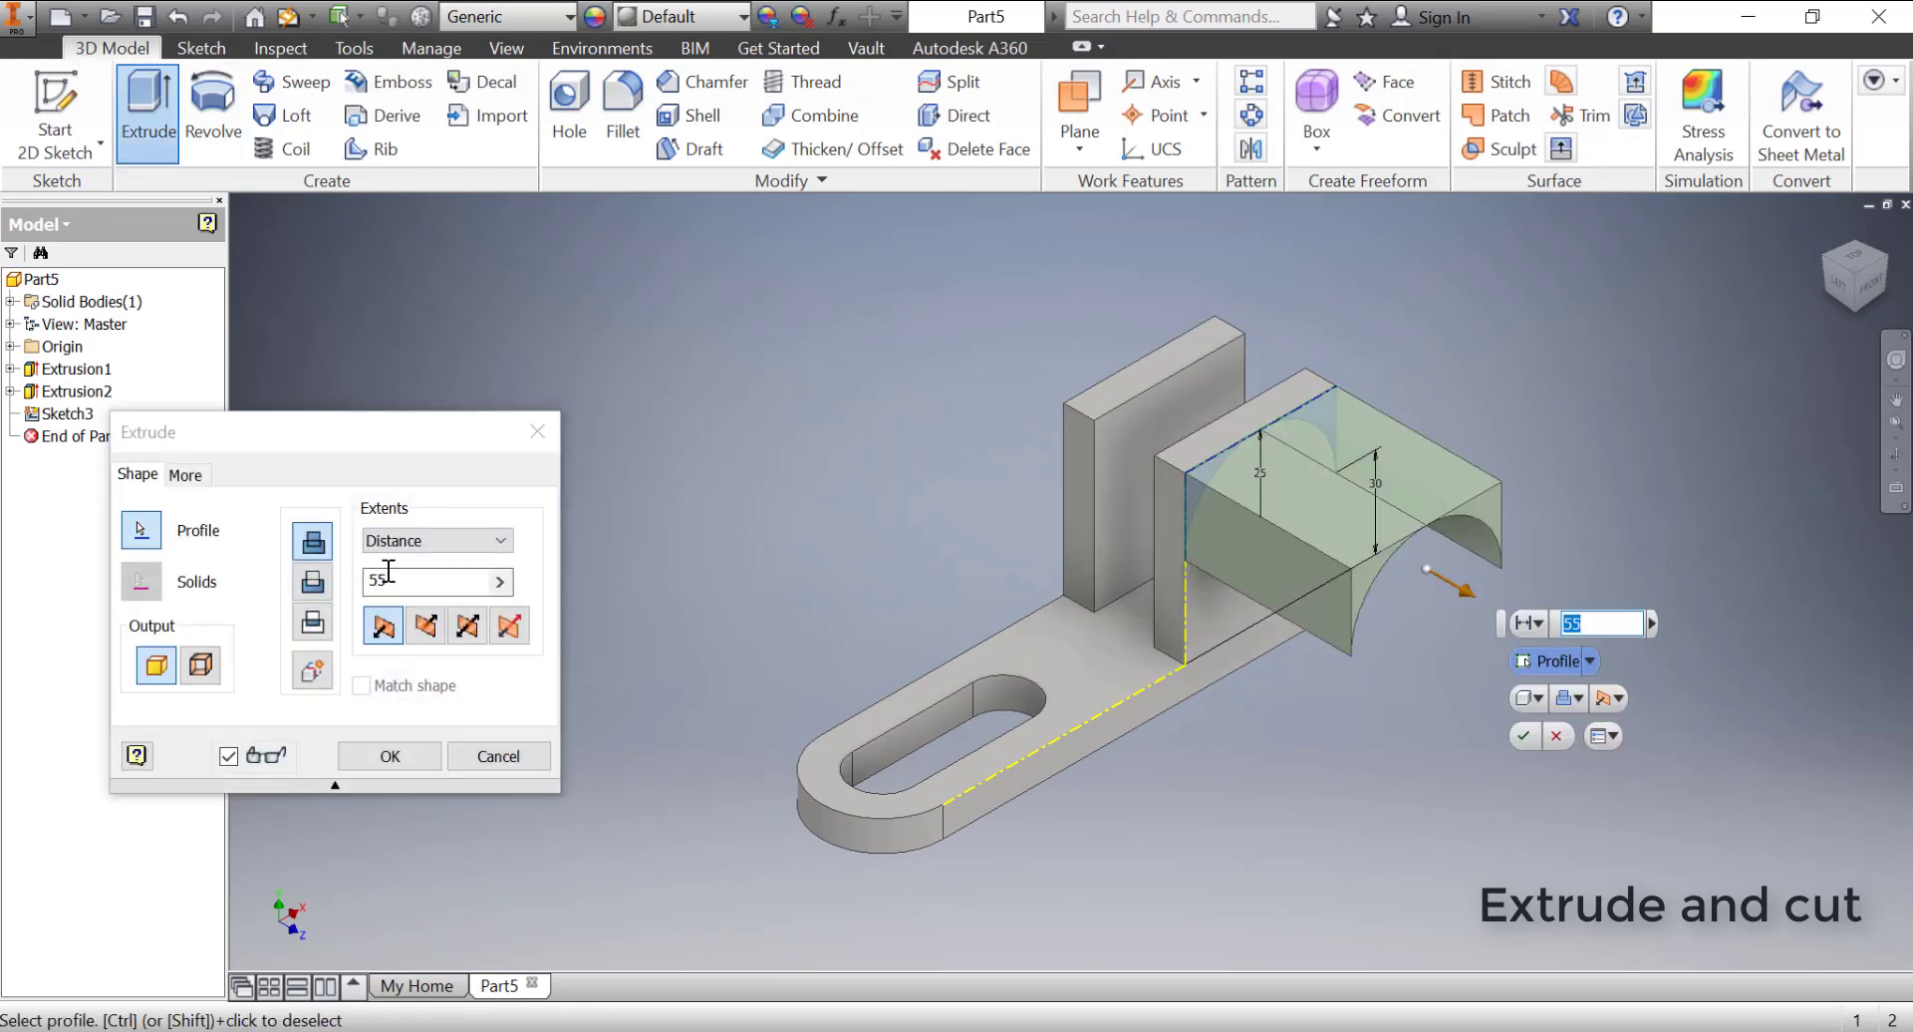
click(315, 583)
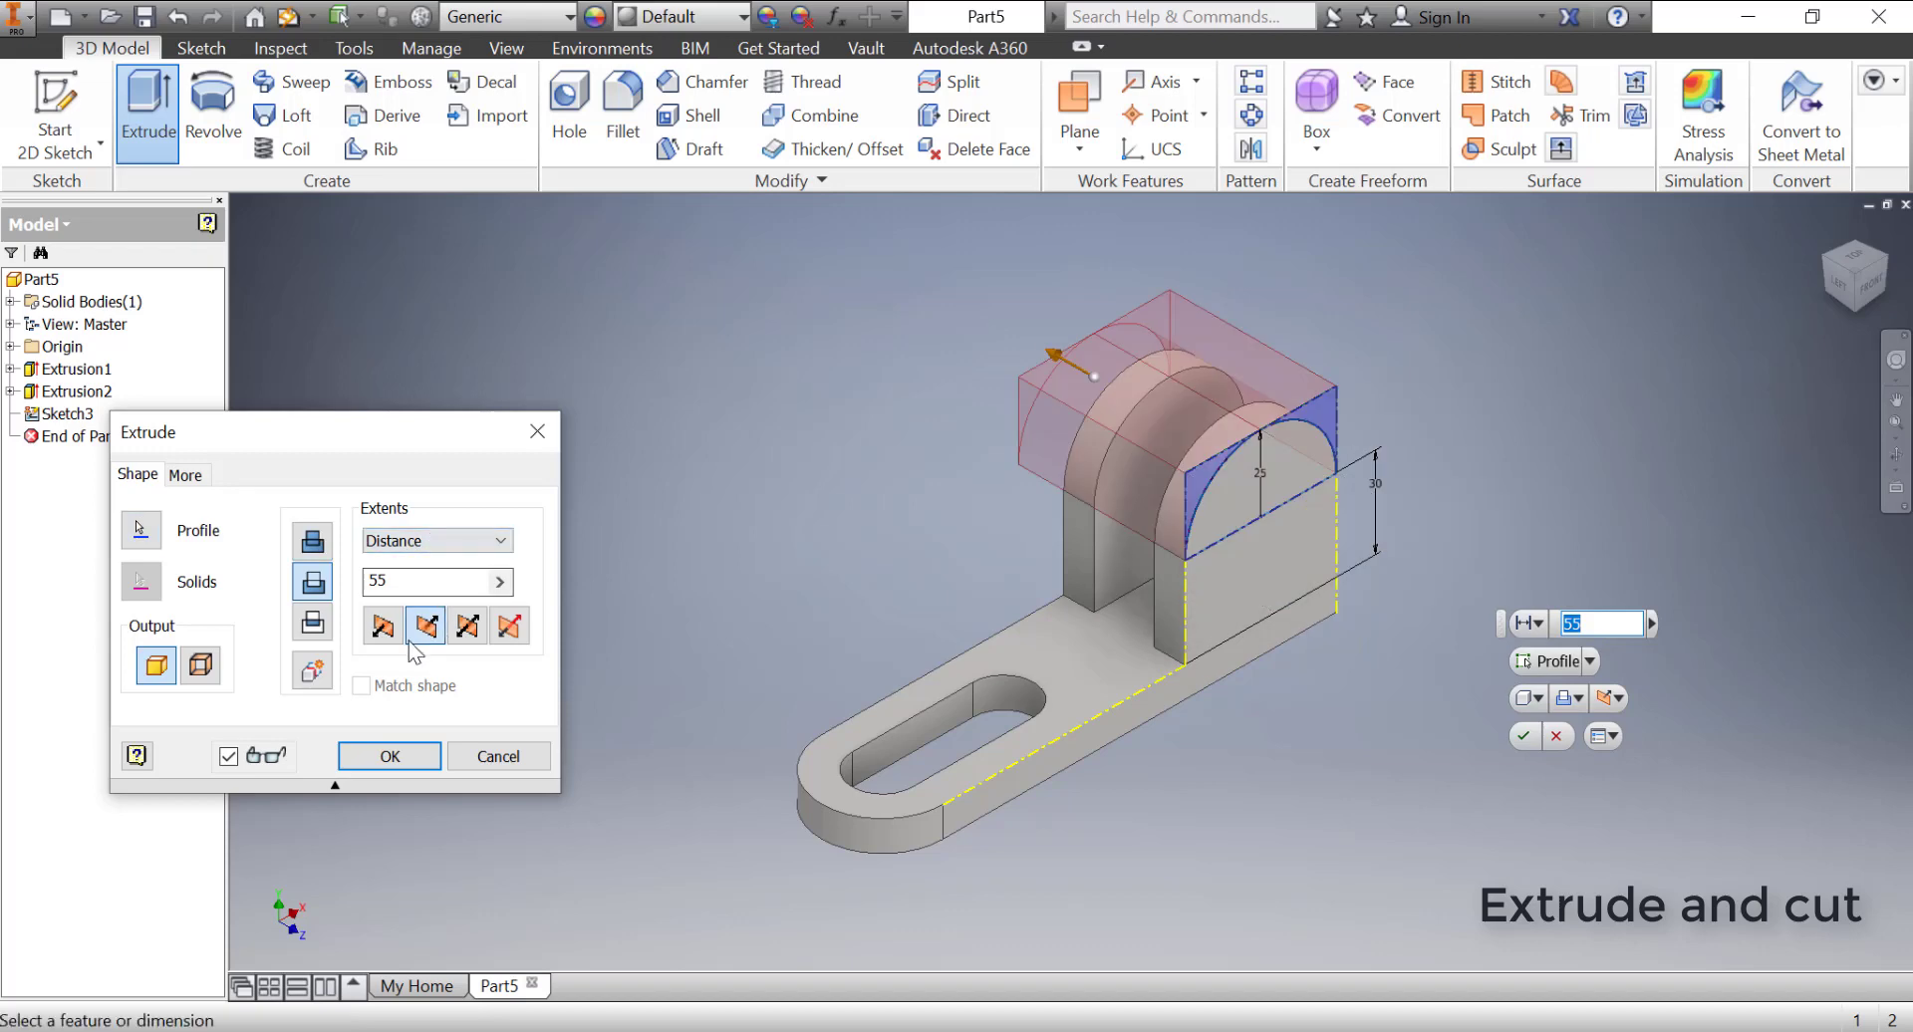
click(438, 541)
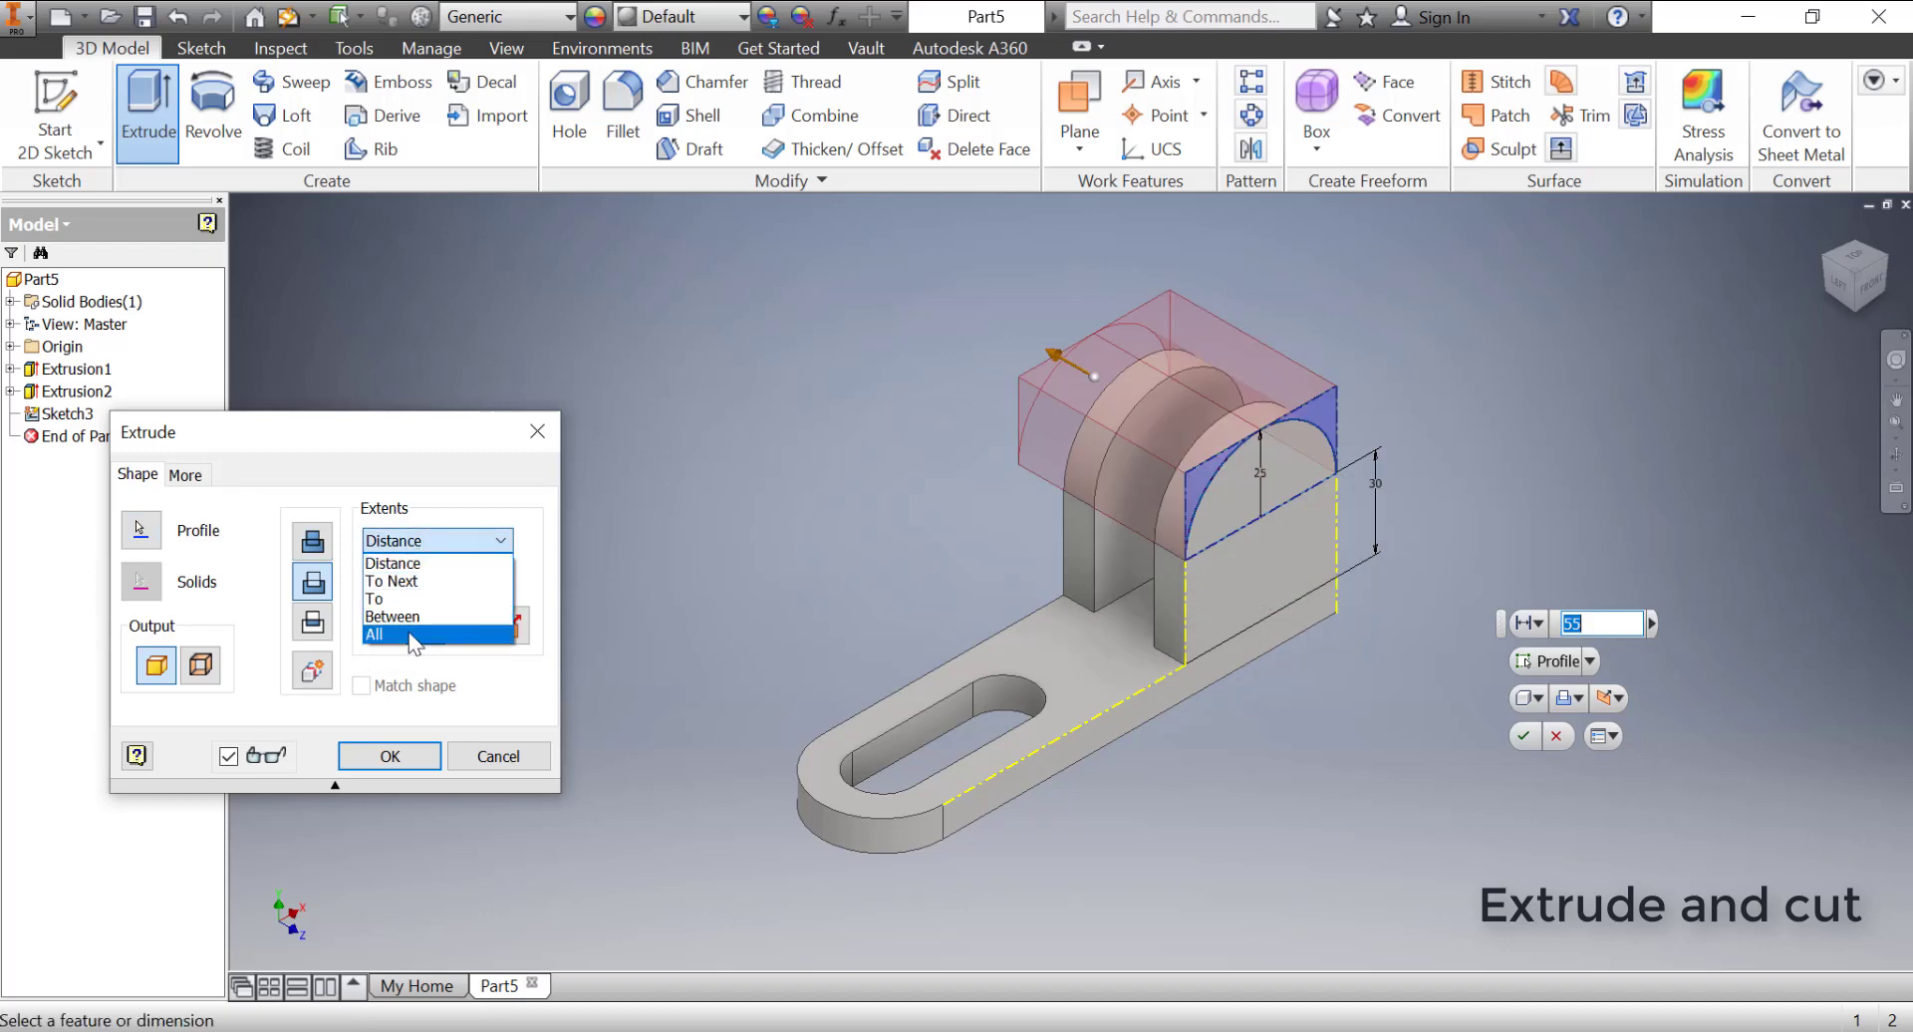
click(398, 640)
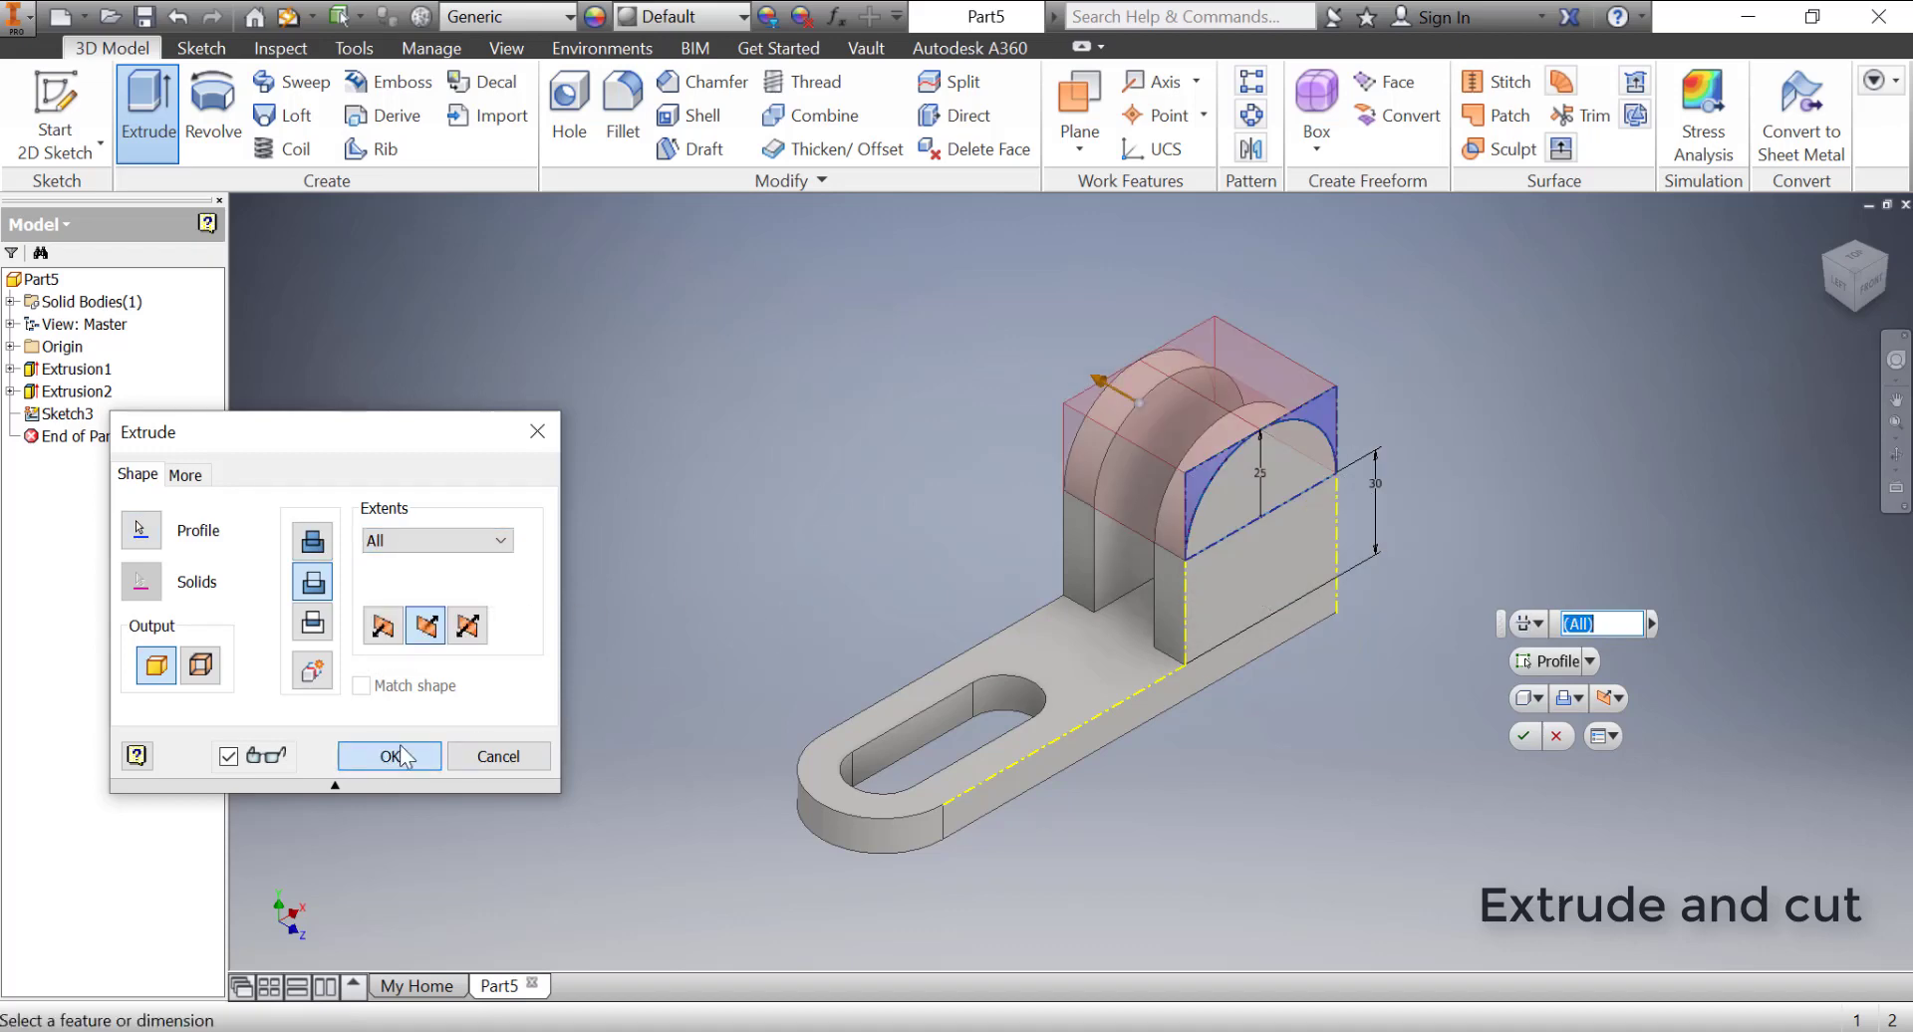
click(390, 756)
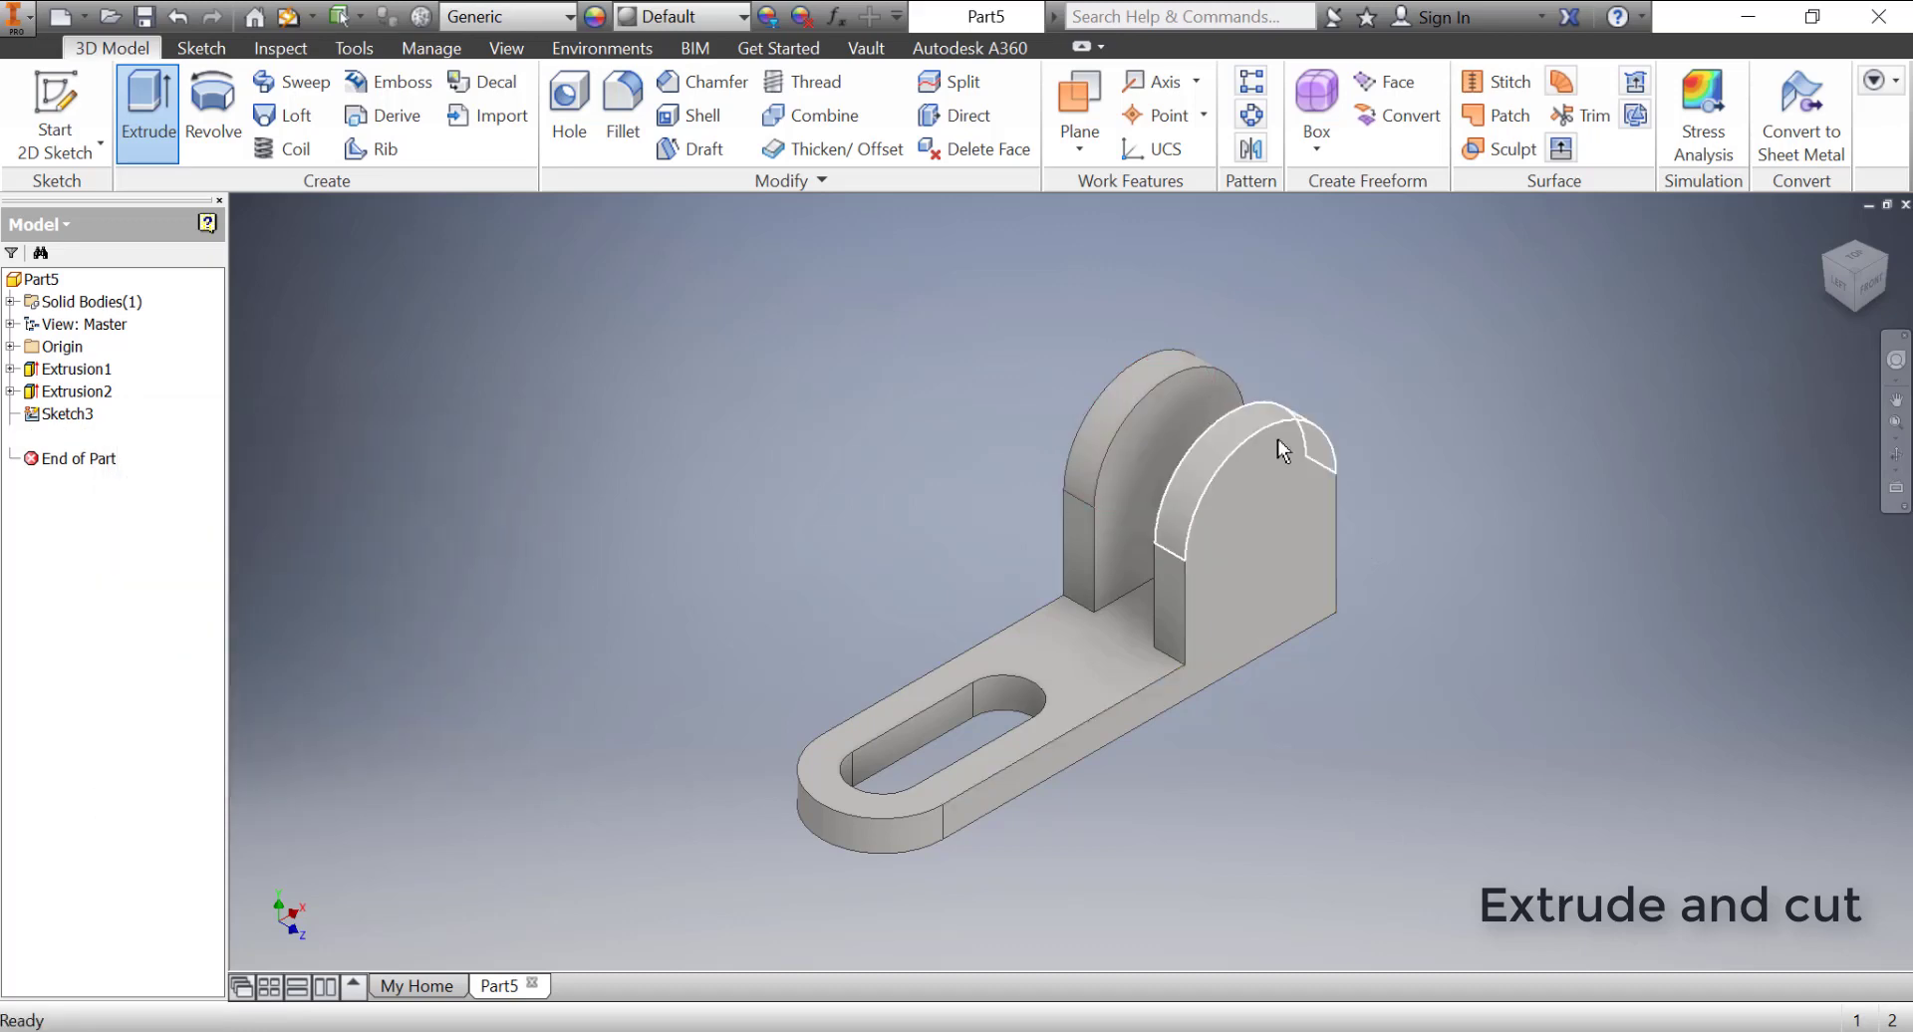
- Start a sketch on the upright's front face and draw a horizontal construction line from its left edge to its right edge
click(1866, 287)
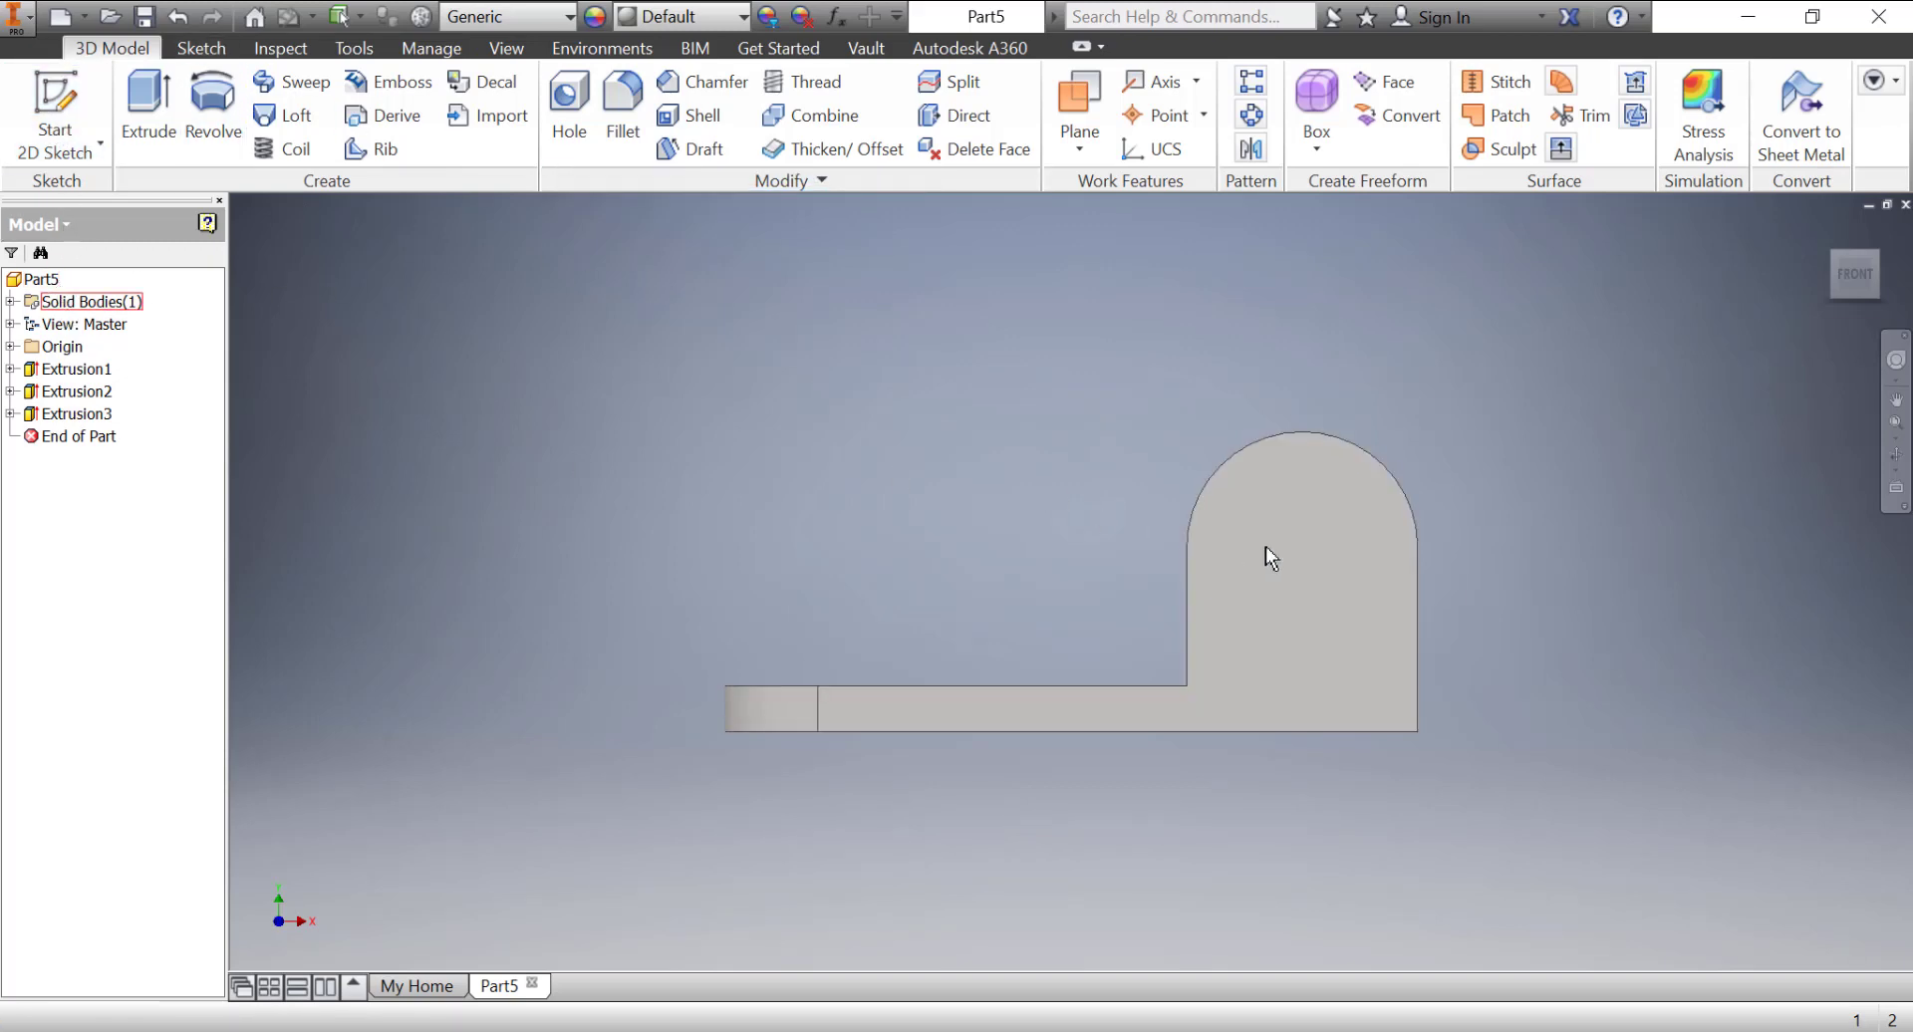
click(1274, 583)
click(1352, 576)
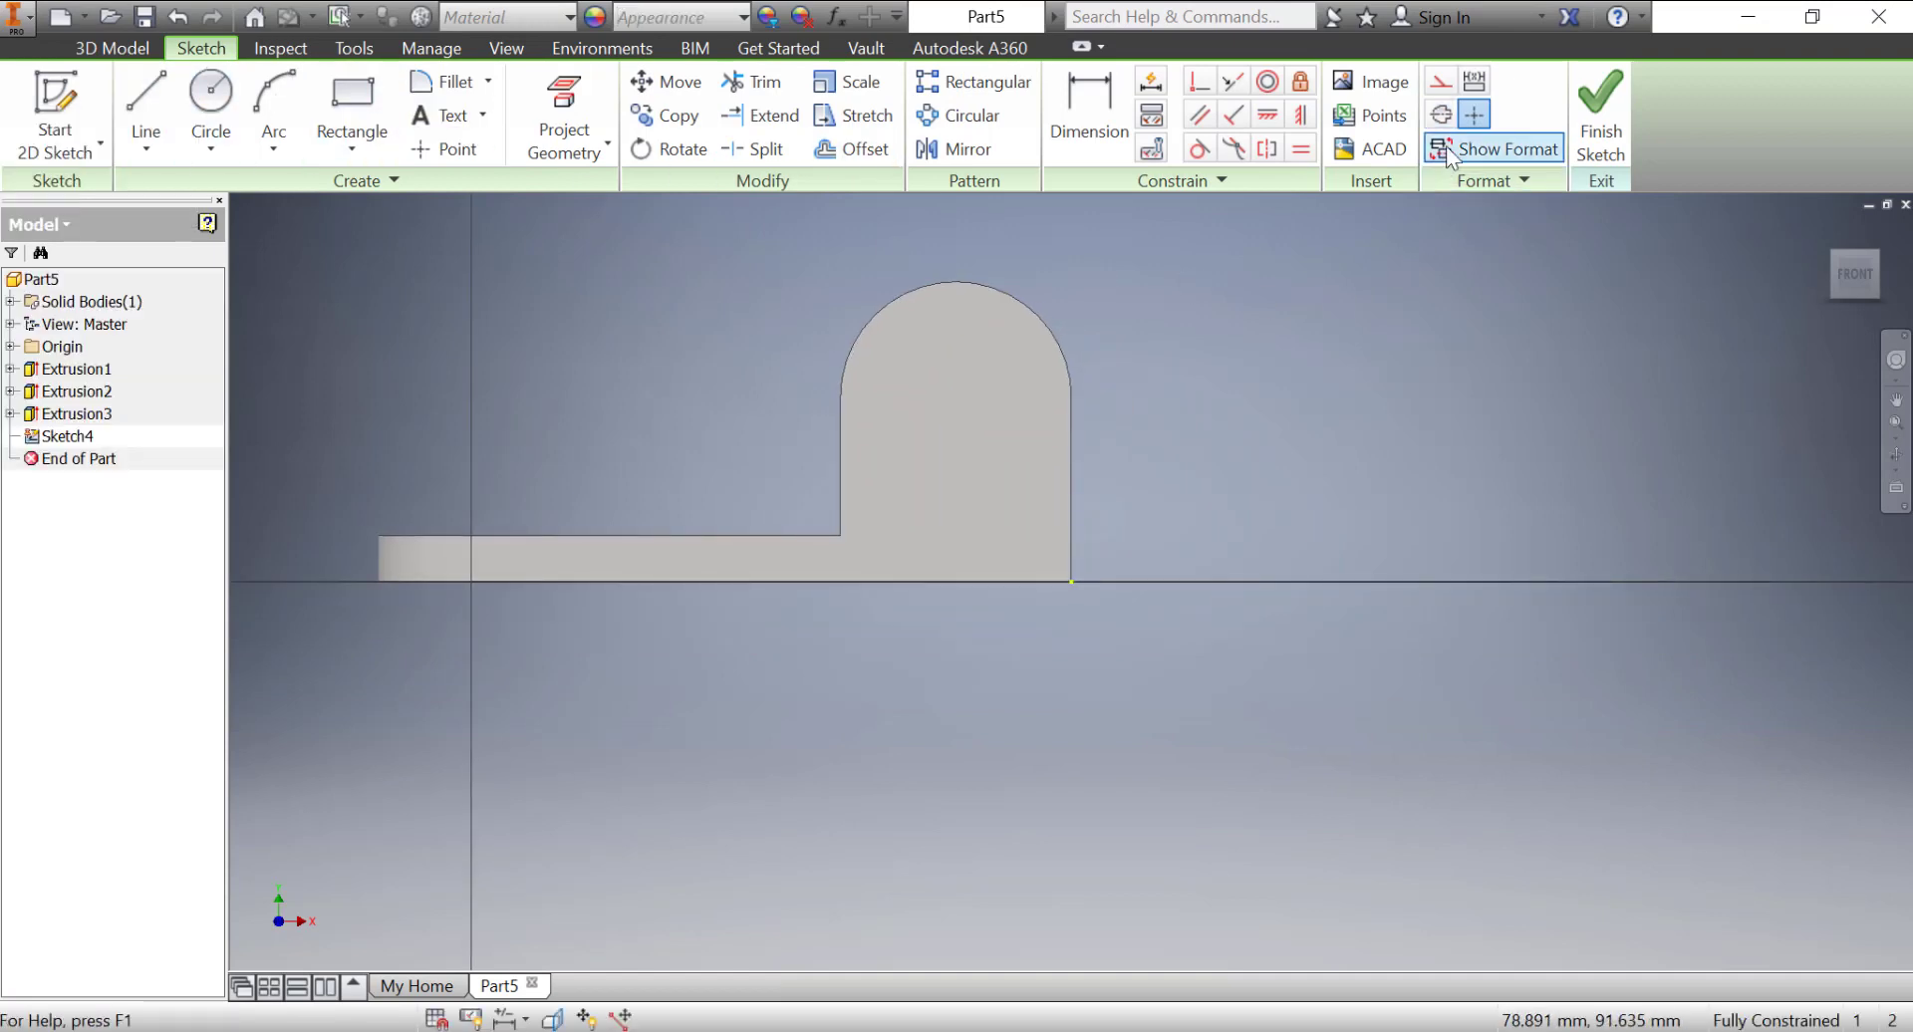
click(1456, 117)
click(149, 95)
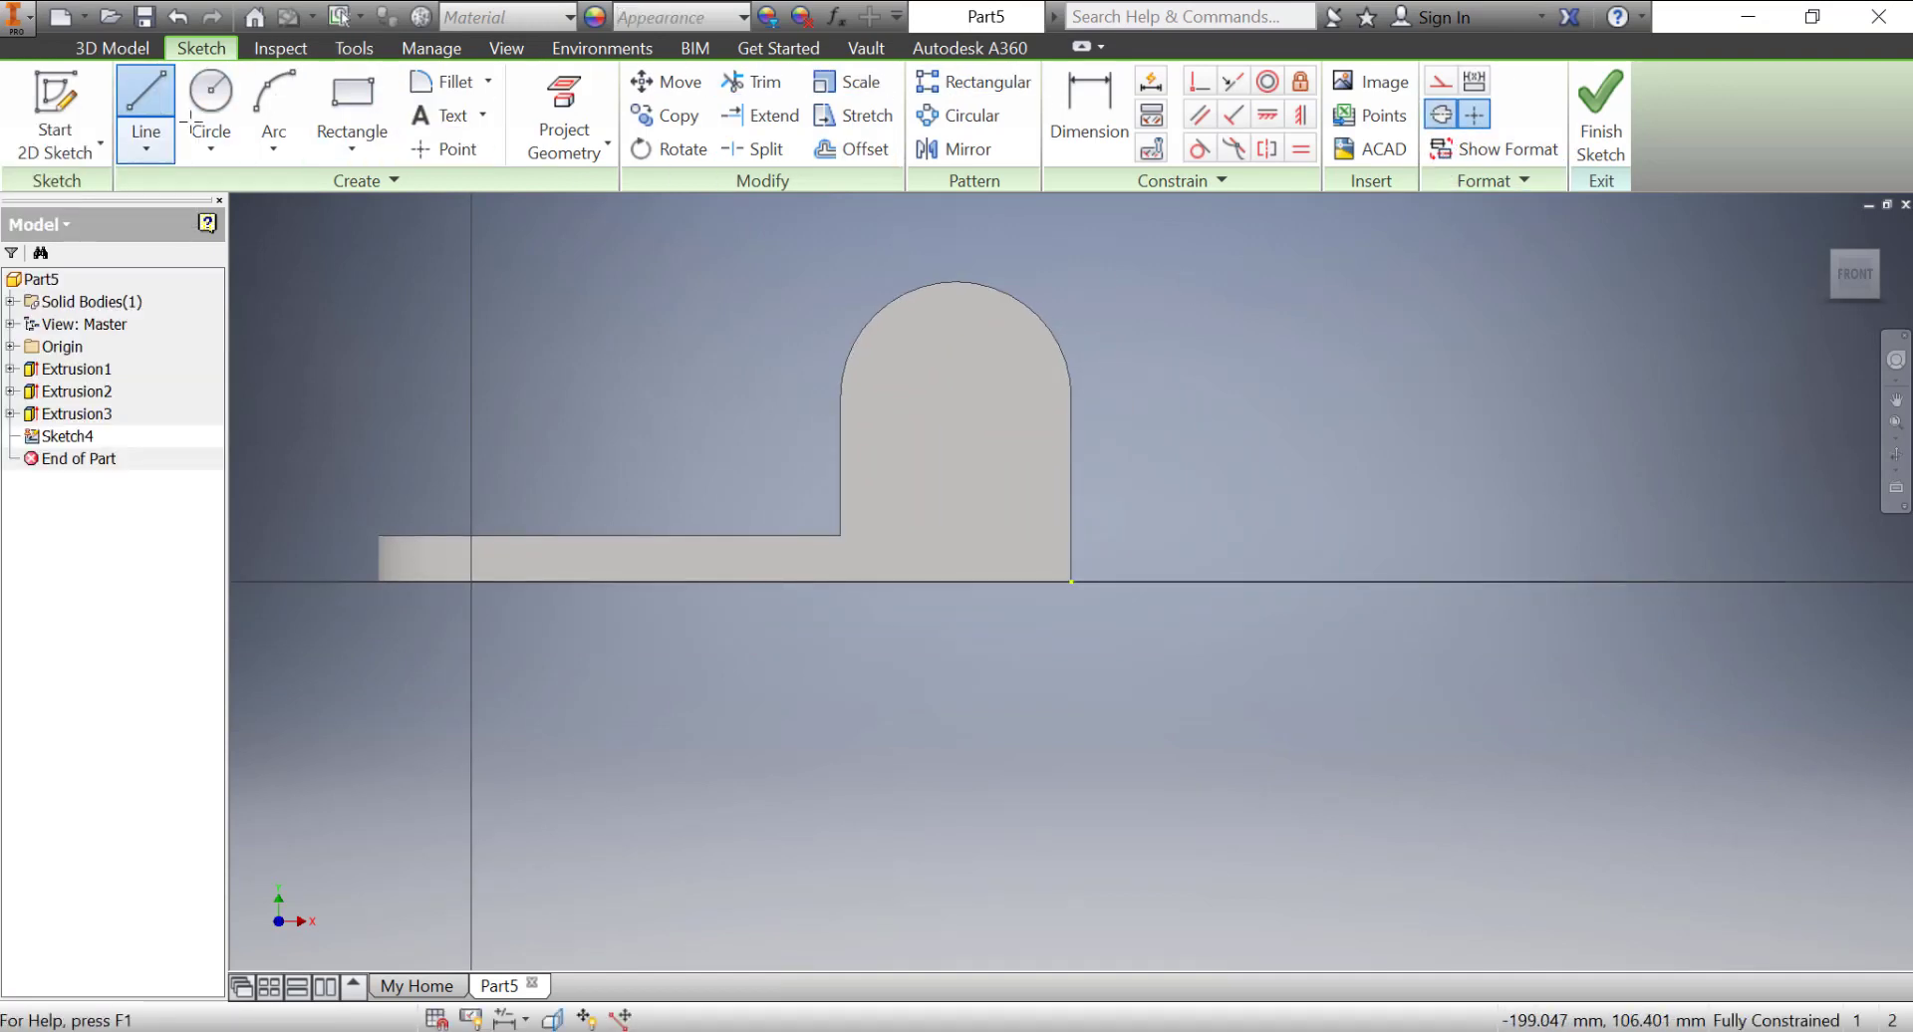
click(840, 423)
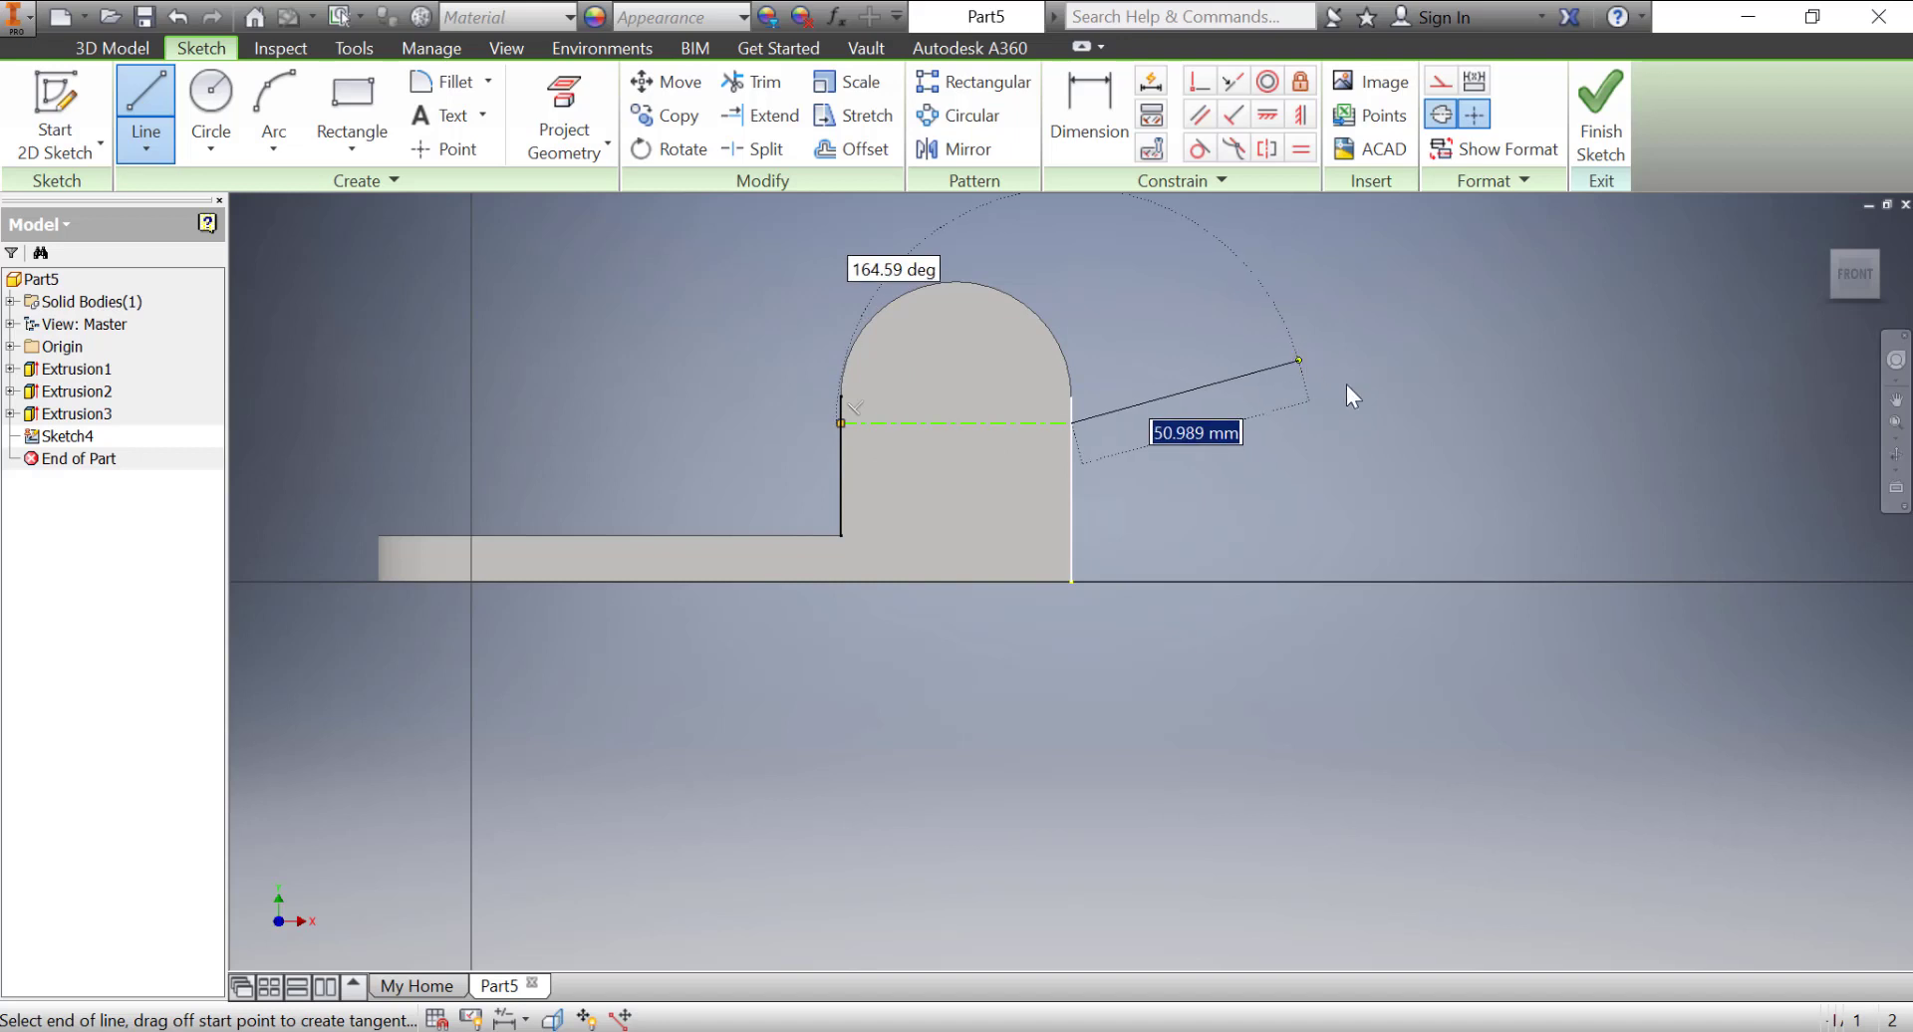
right_click(1298, 360)
click(1381, 364)
- Dimension the construction line 30 mm above the plate's top edge
click(1089, 109)
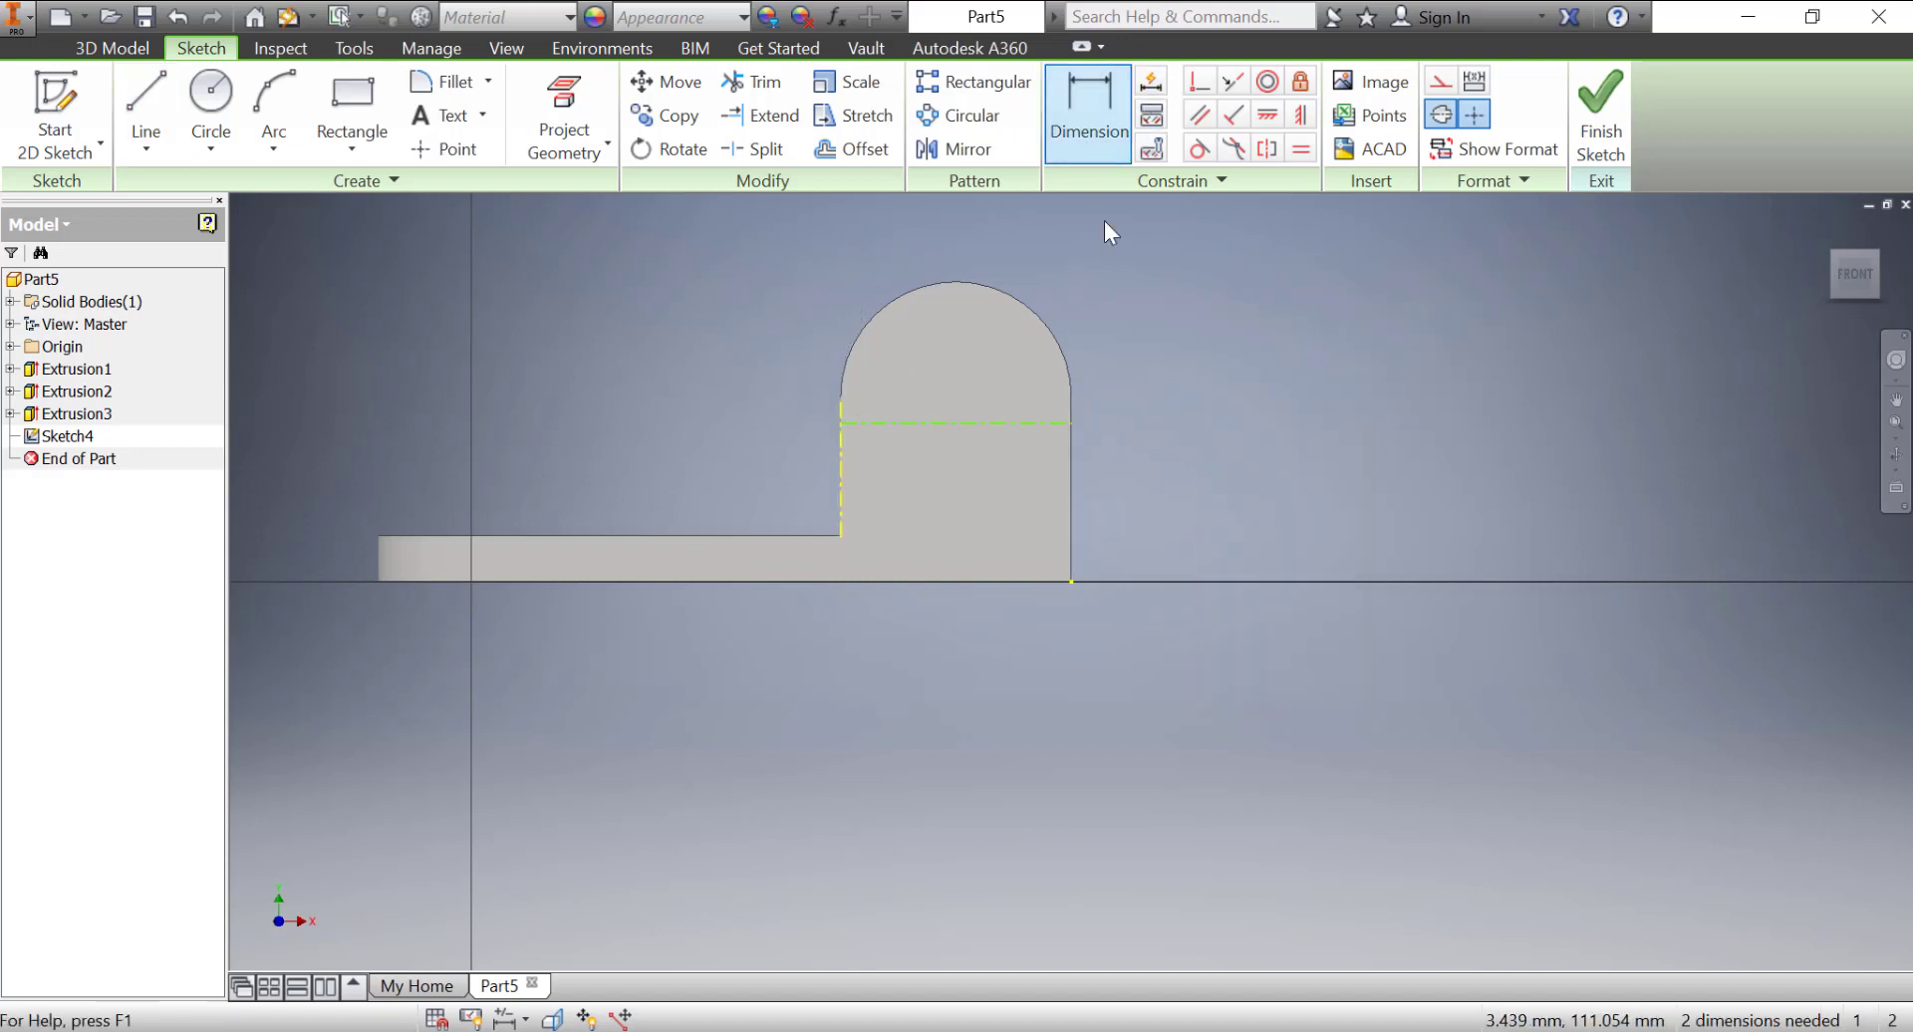
click(989, 423)
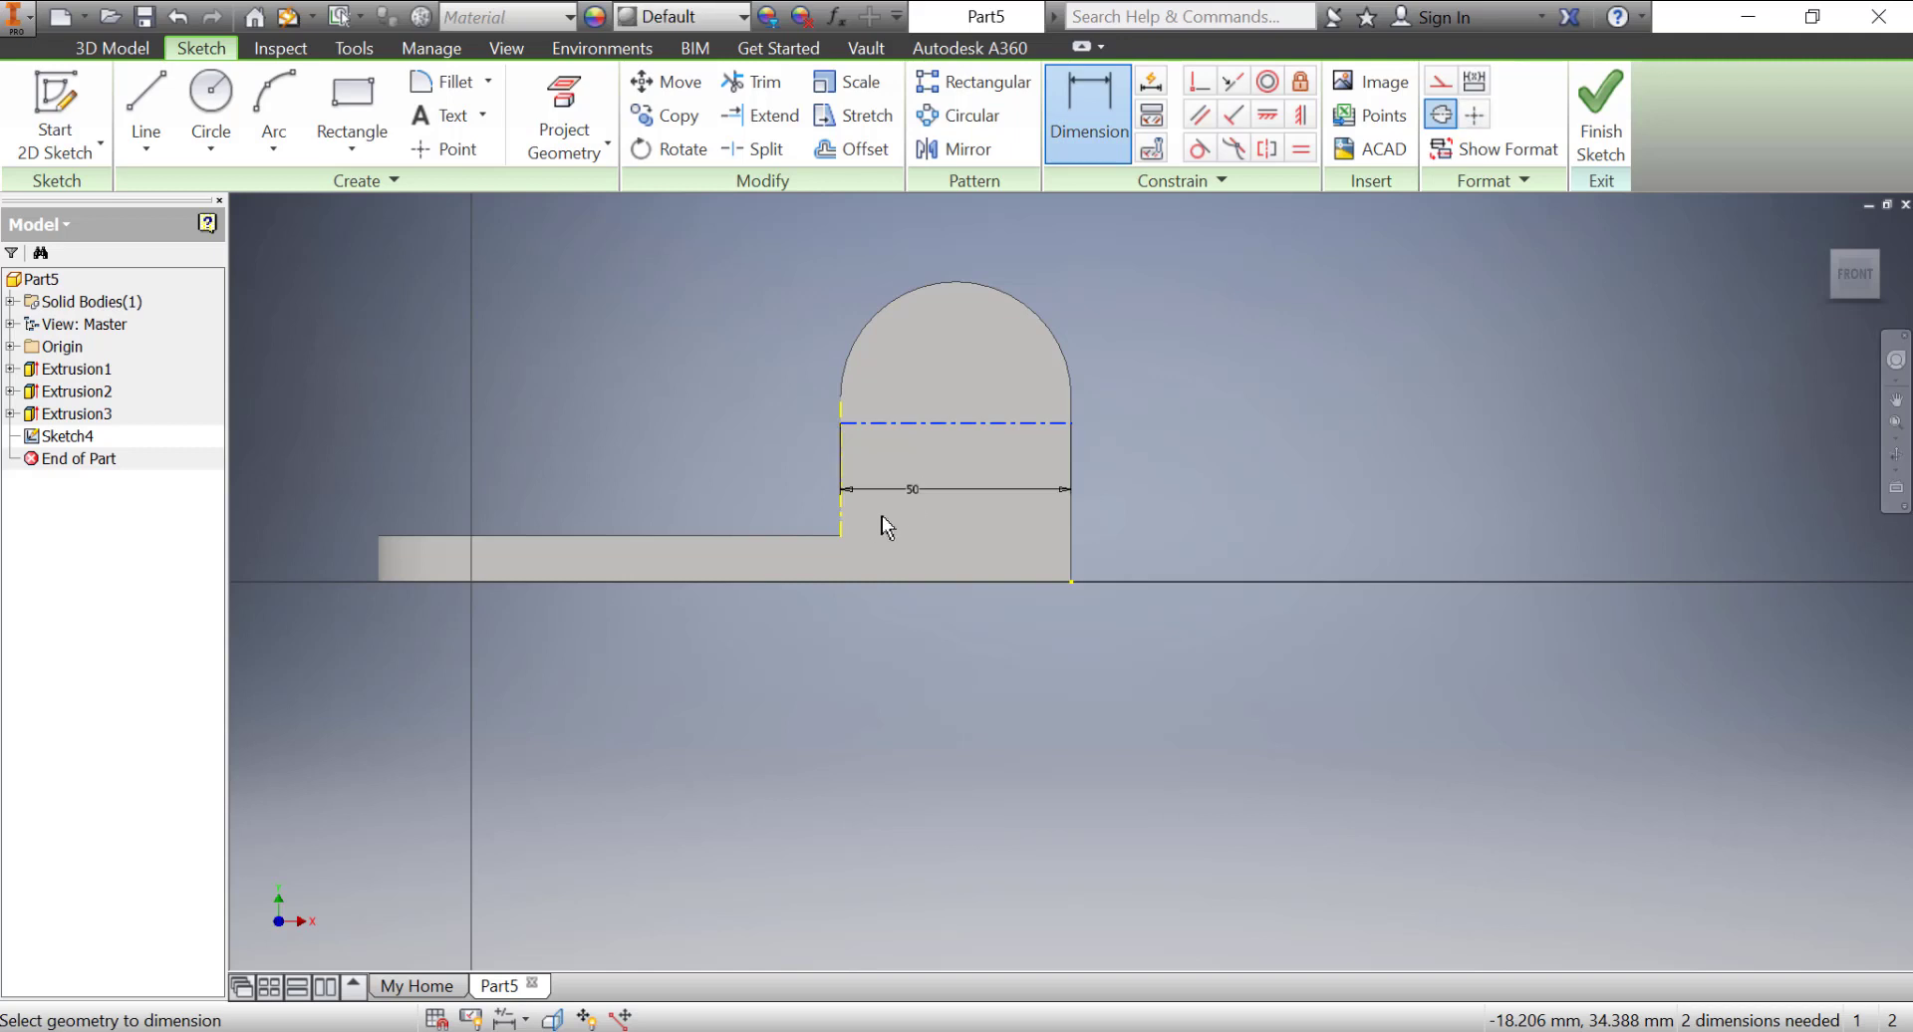
click(818, 536)
click(1166, 473)
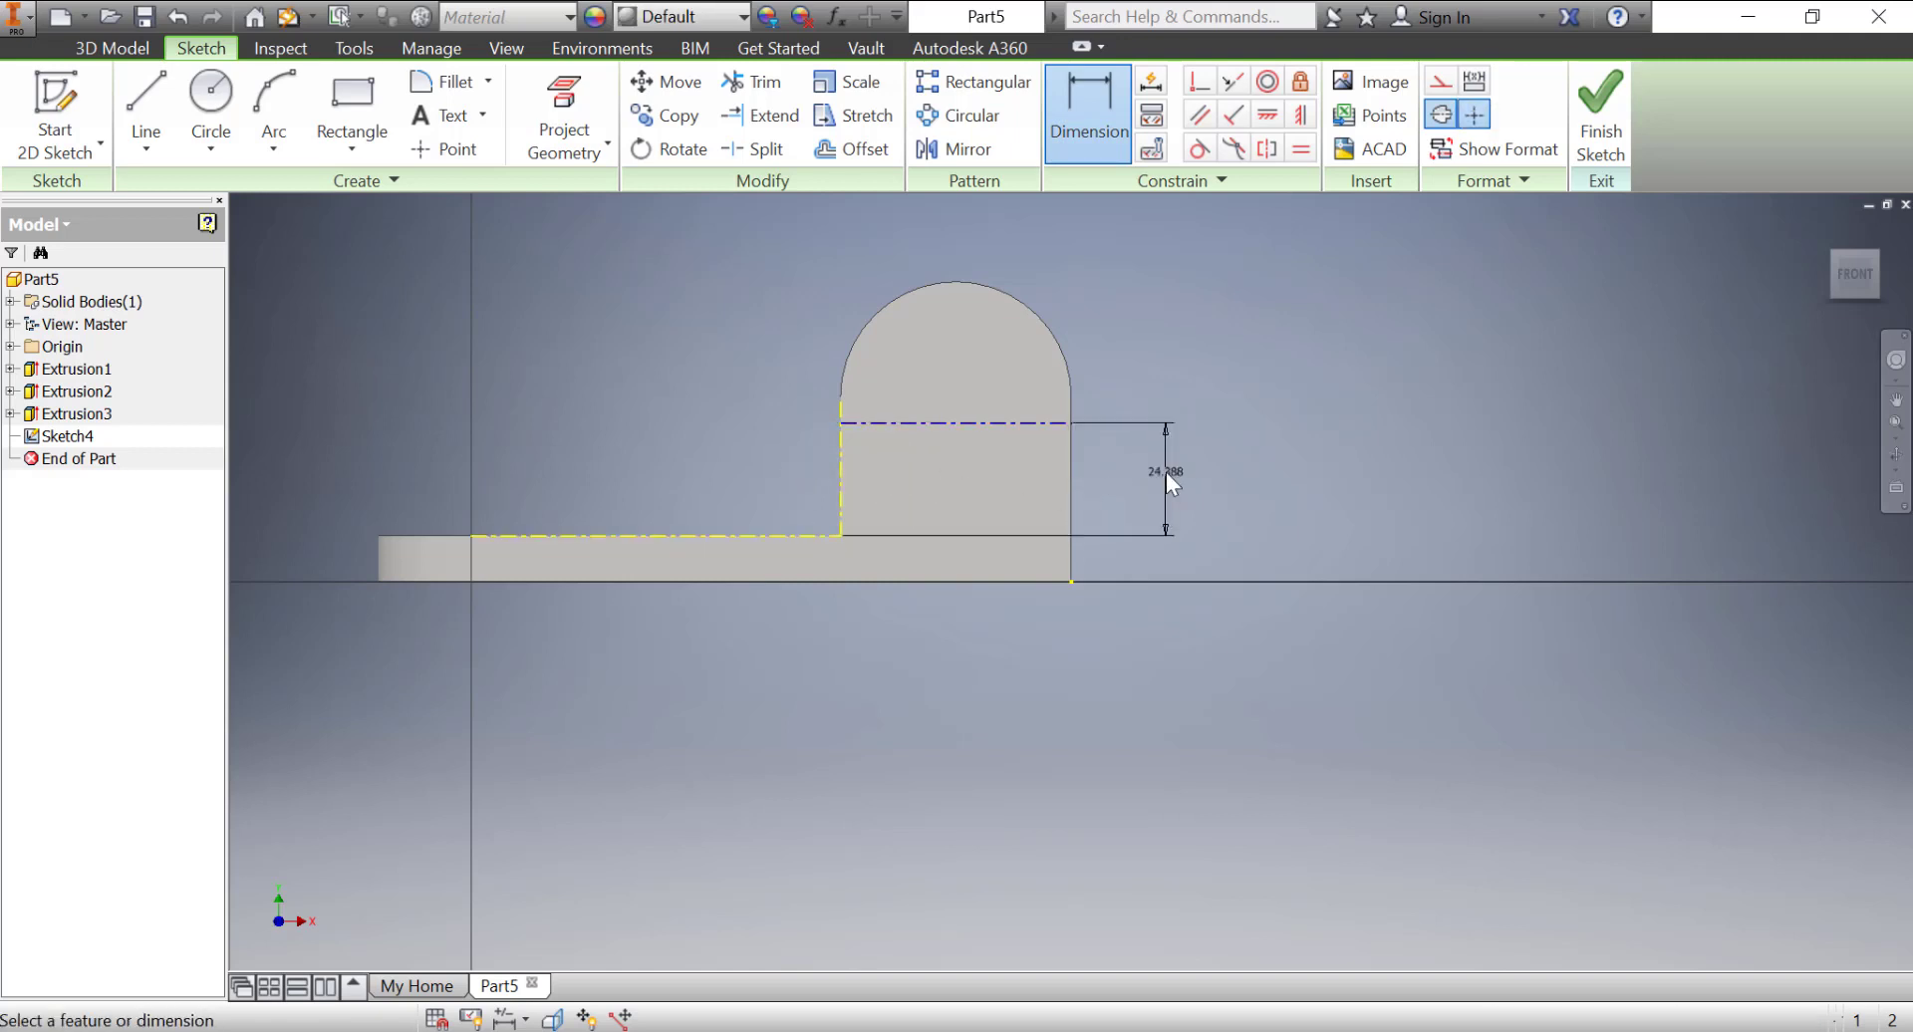
text(3)
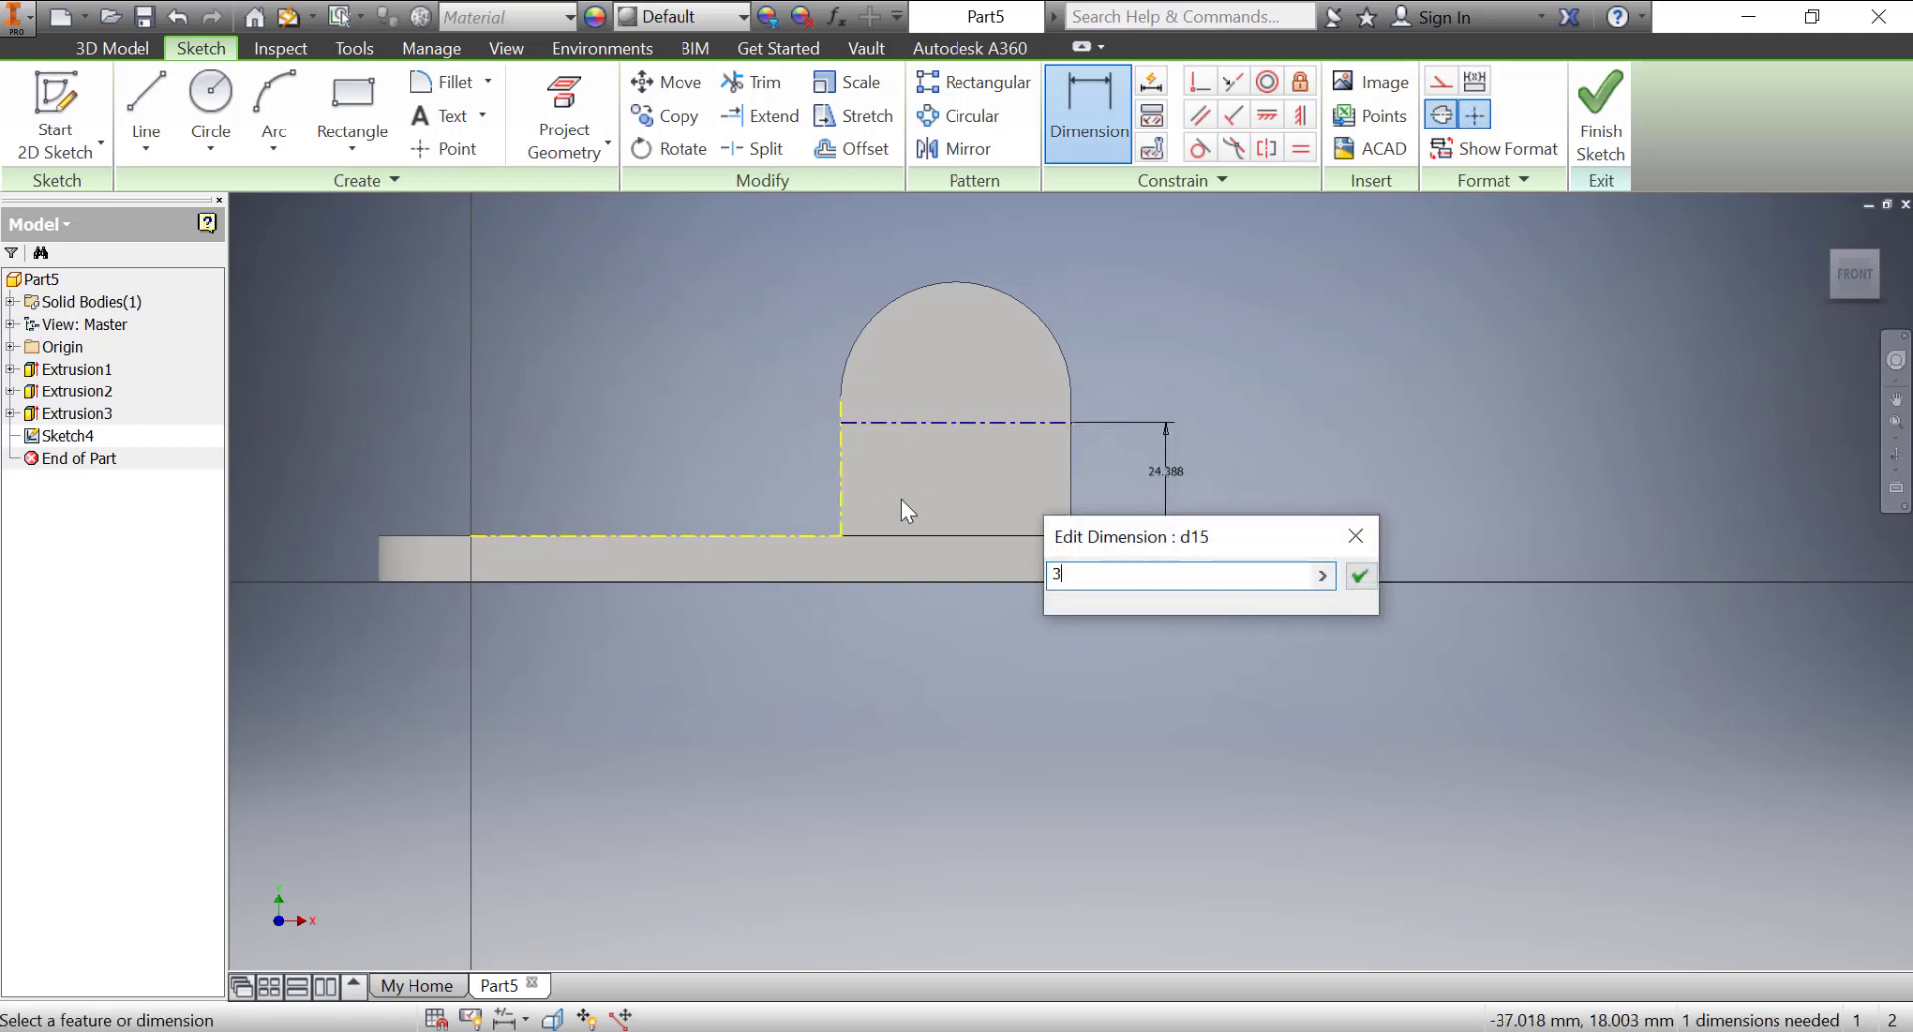
text(0)
key(Return)
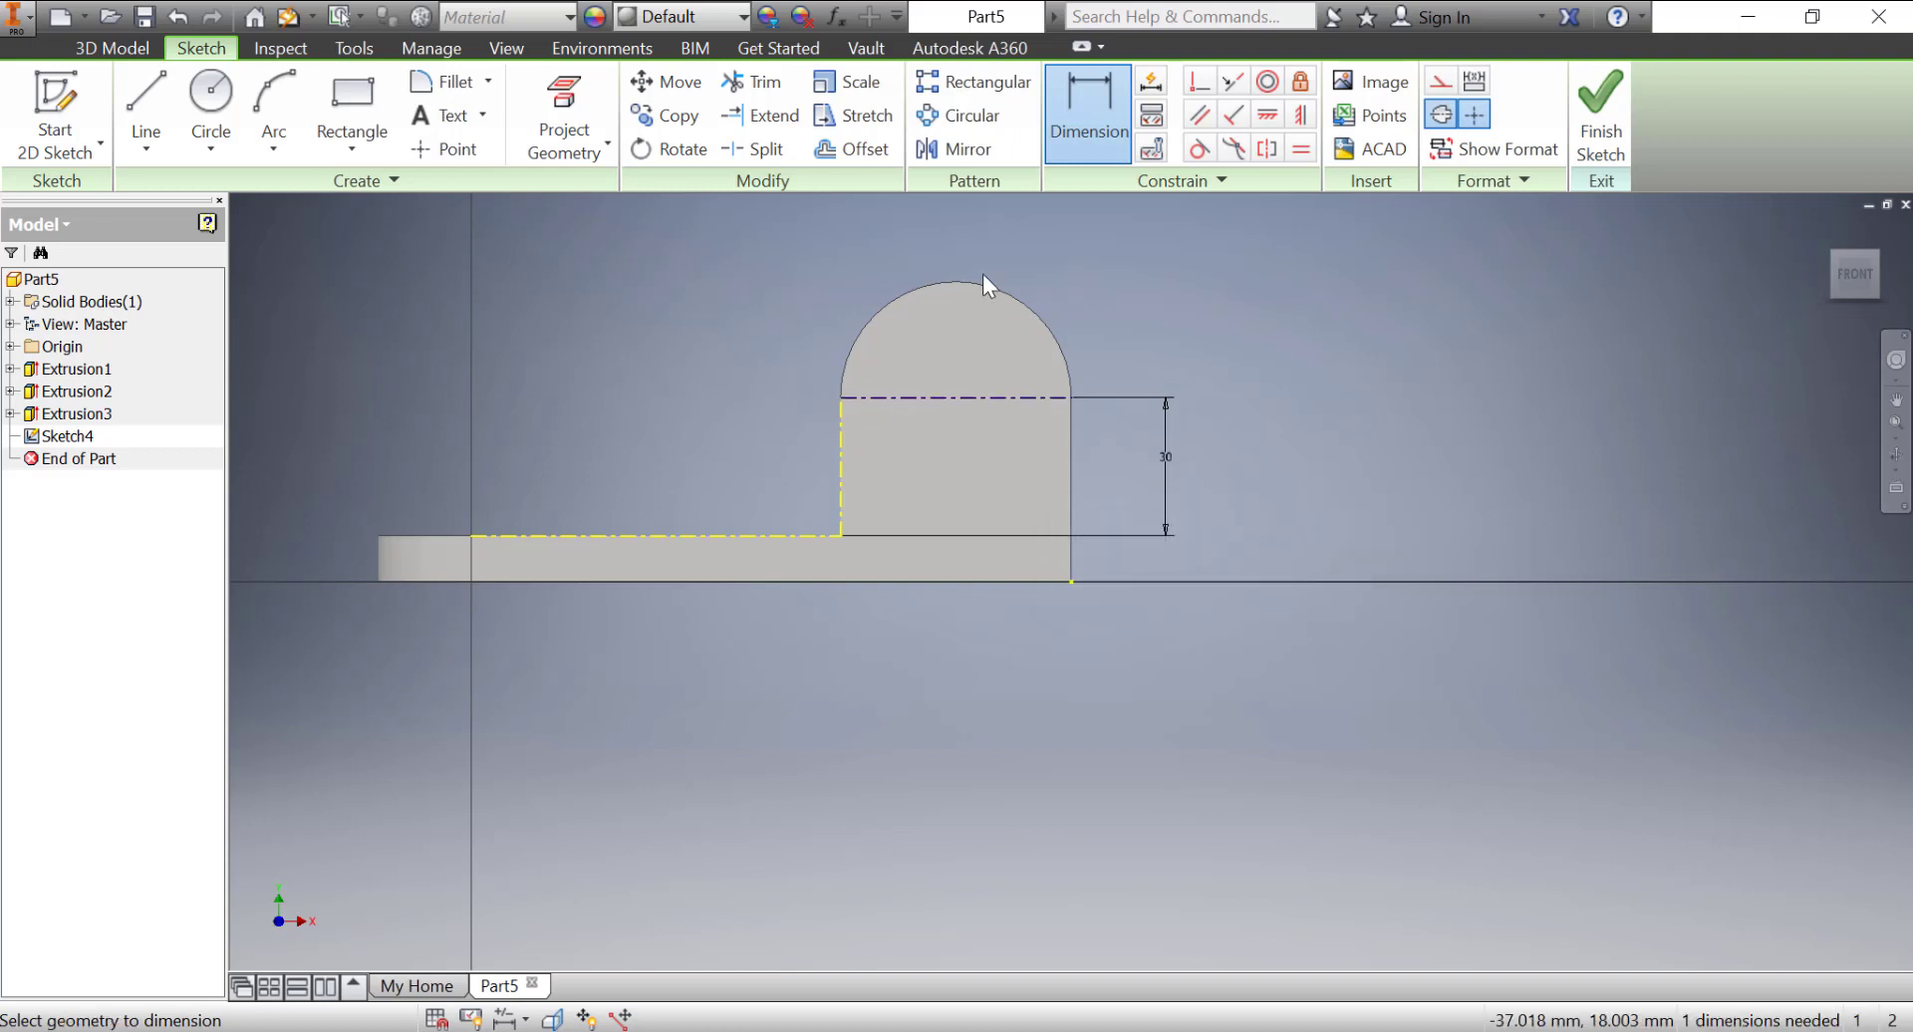
- Draw a circle centred on the construction line's midpoint and set its diameter to 30 mm
click(210, 94)
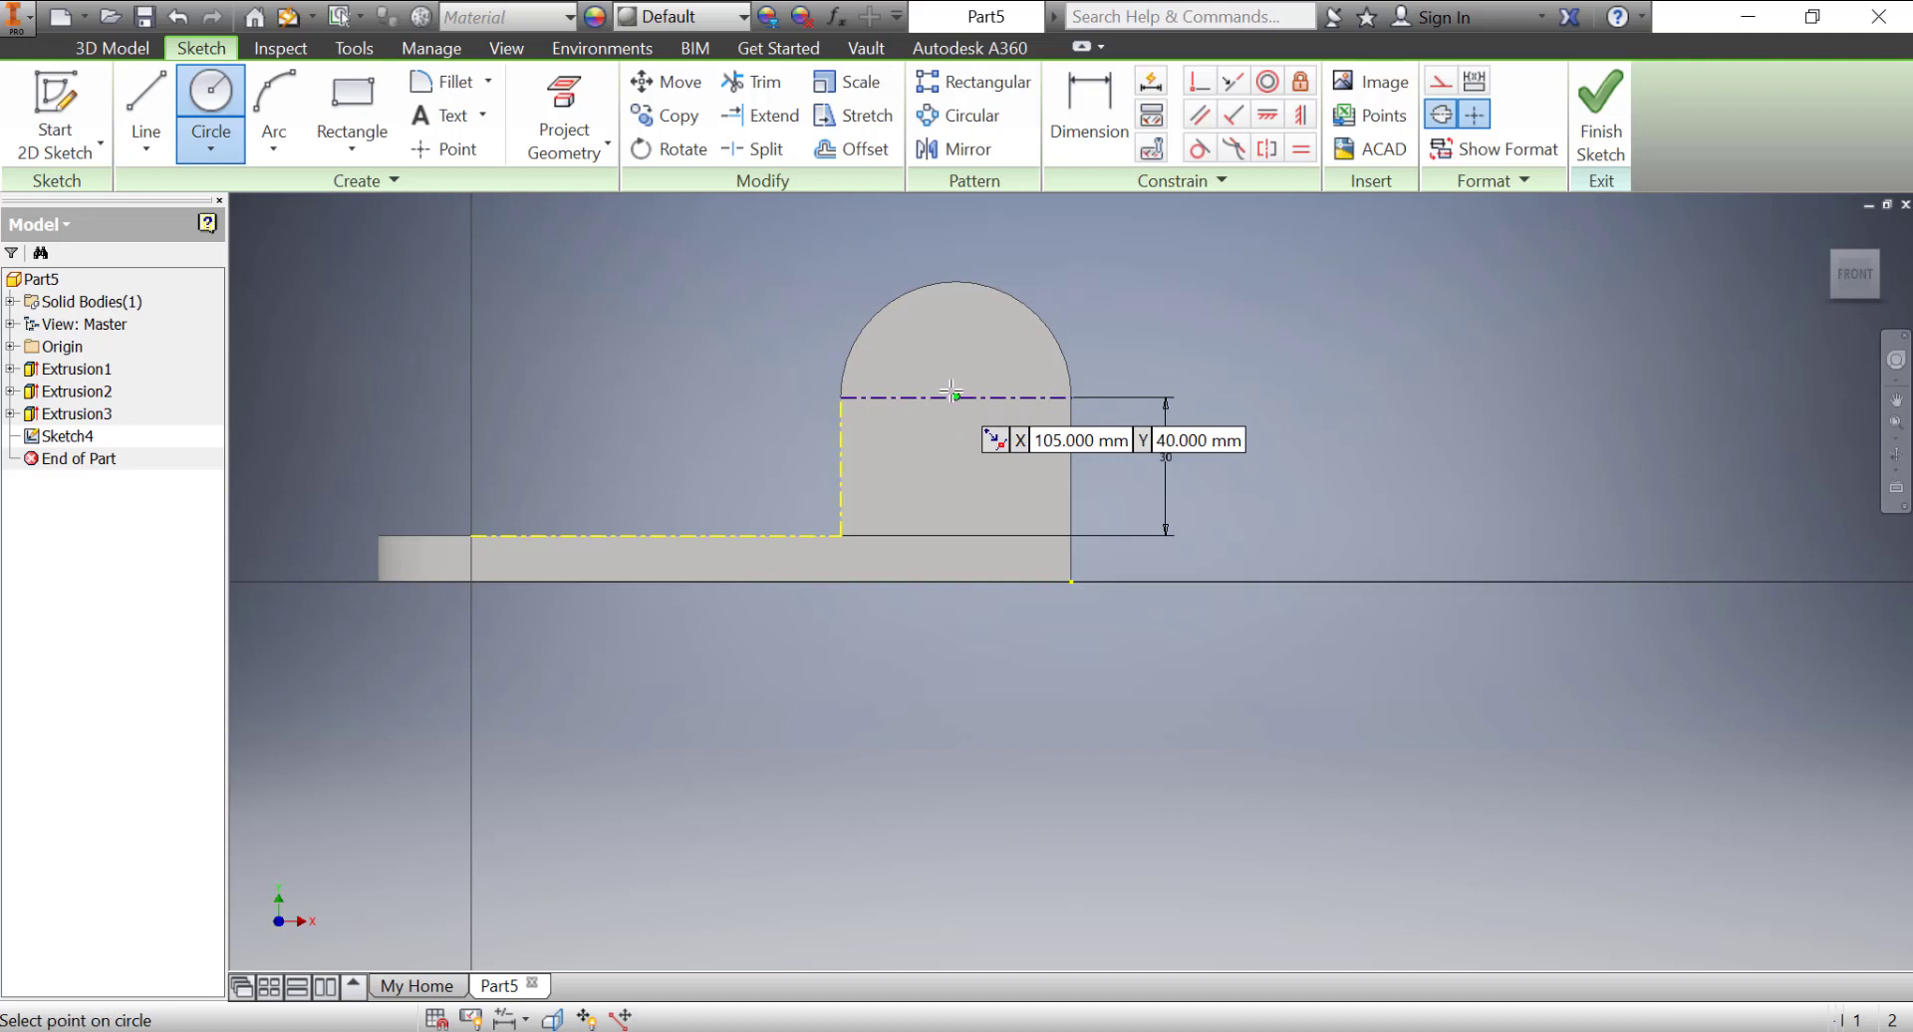
click(980, 343)
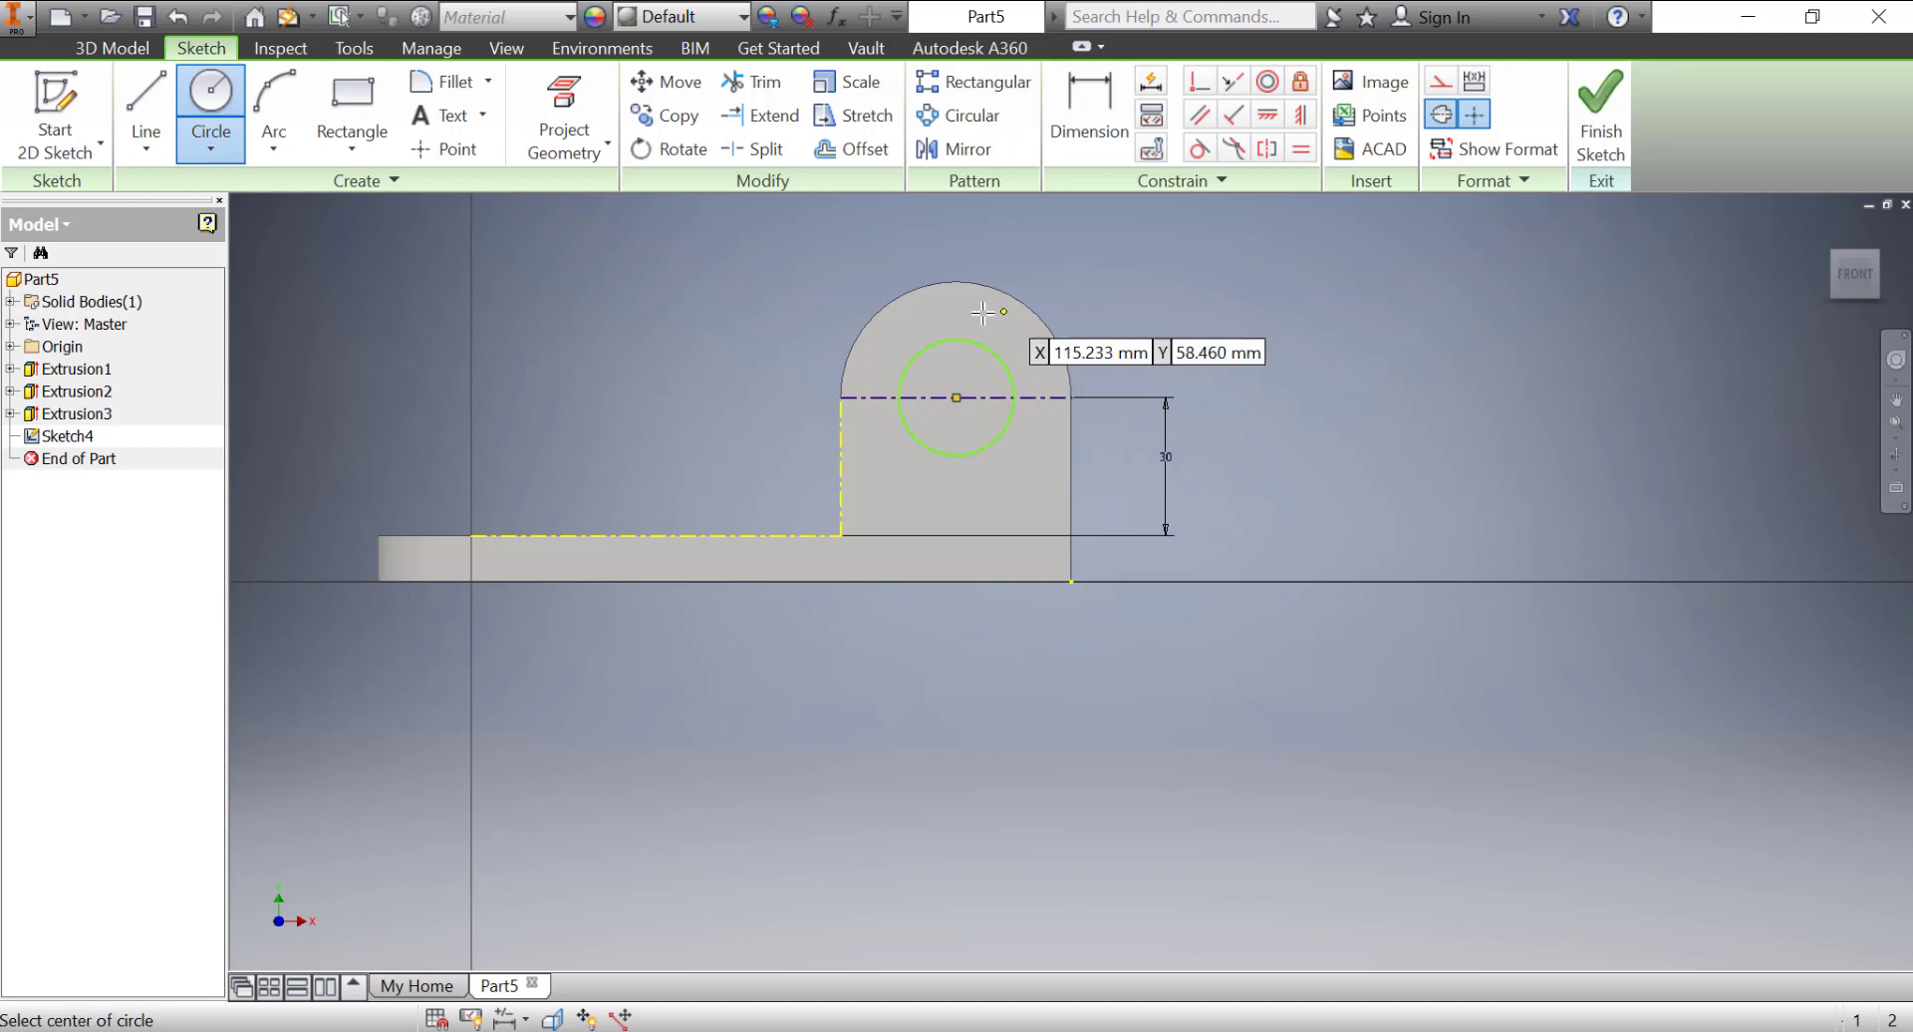
click(1089, 110)
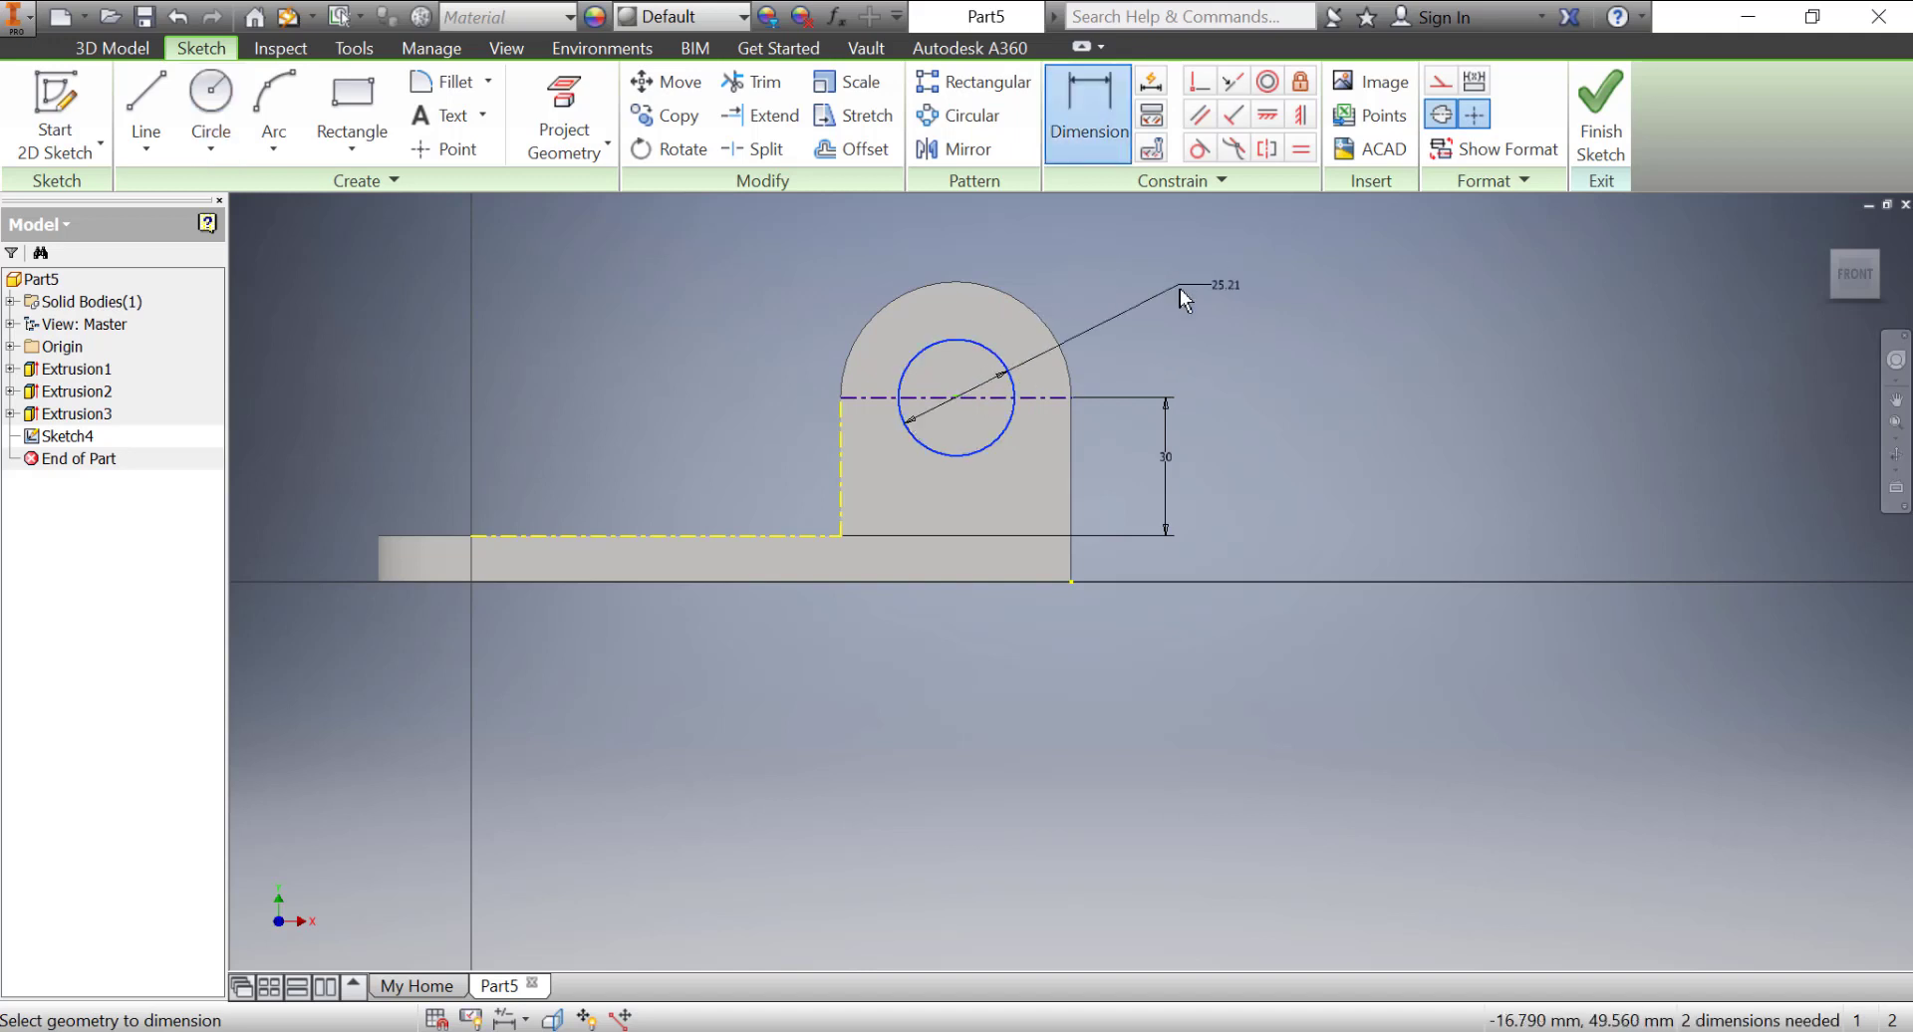
click(1180, 289)
click(1222, 297)
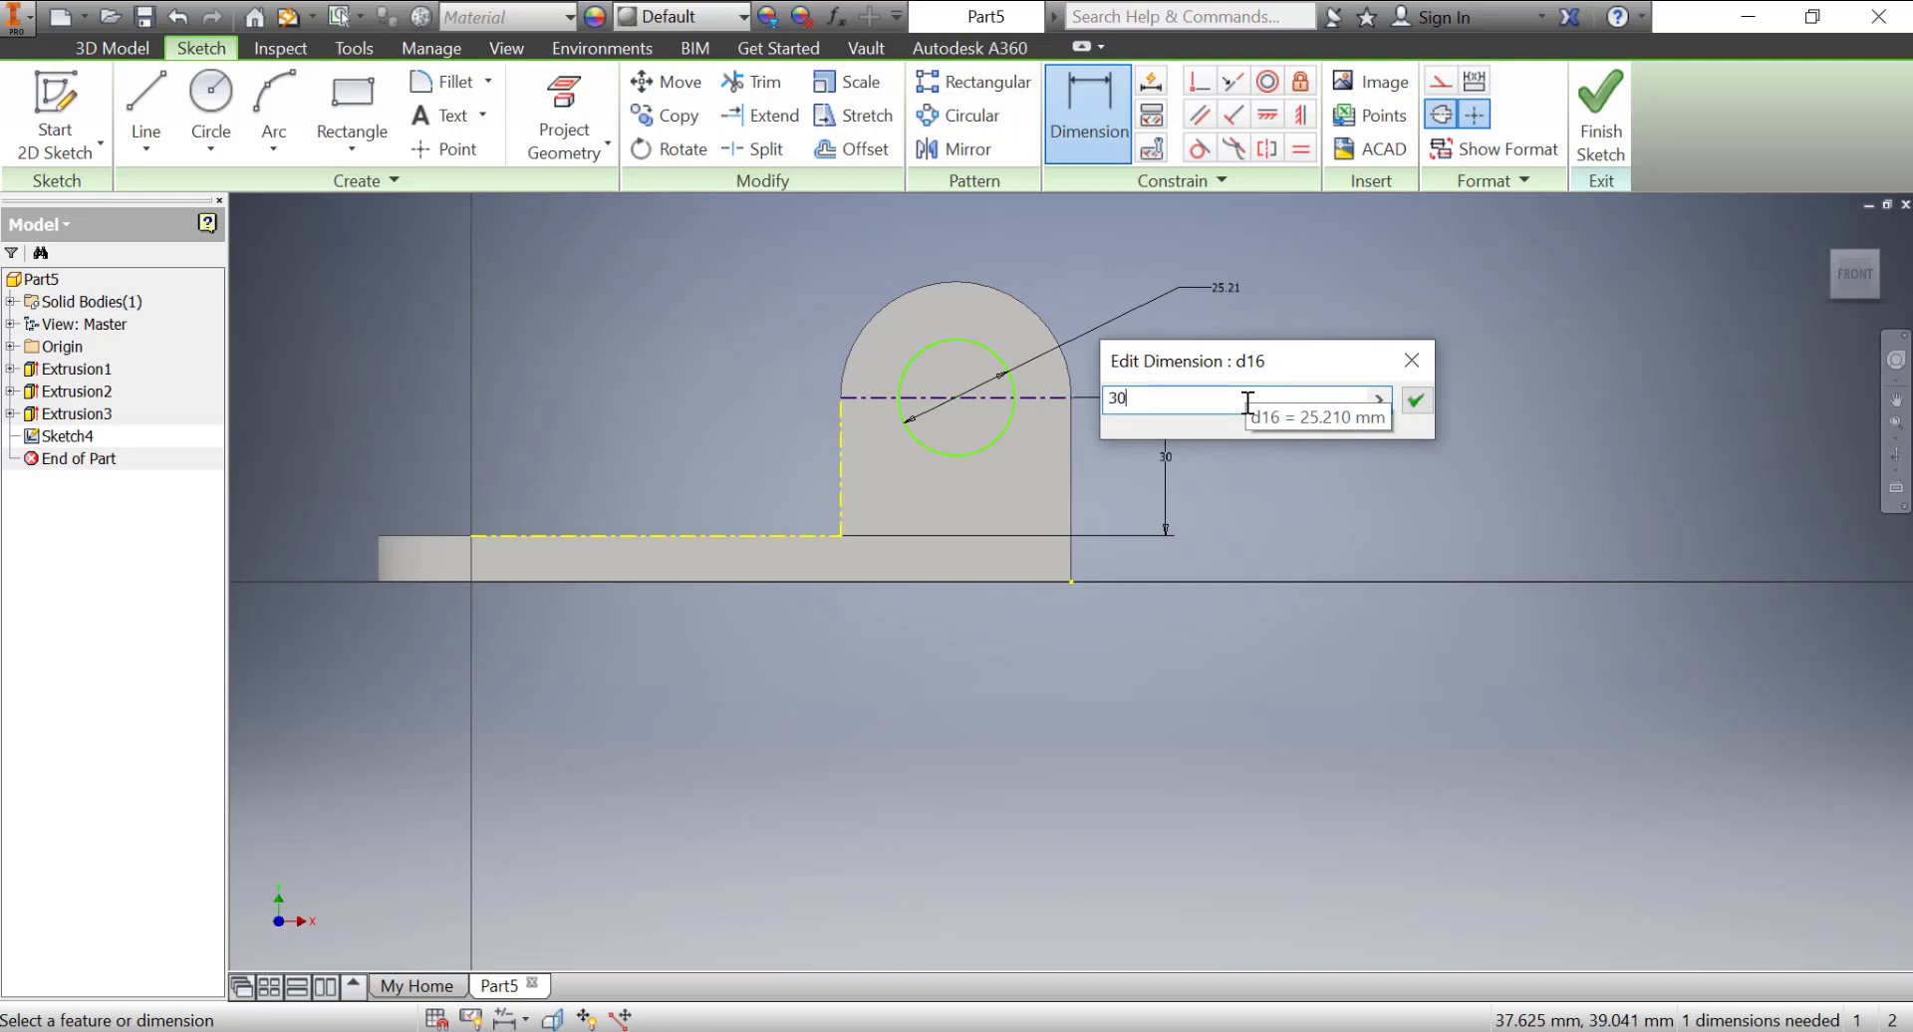
text(30)
key(Return)
key(Escape)
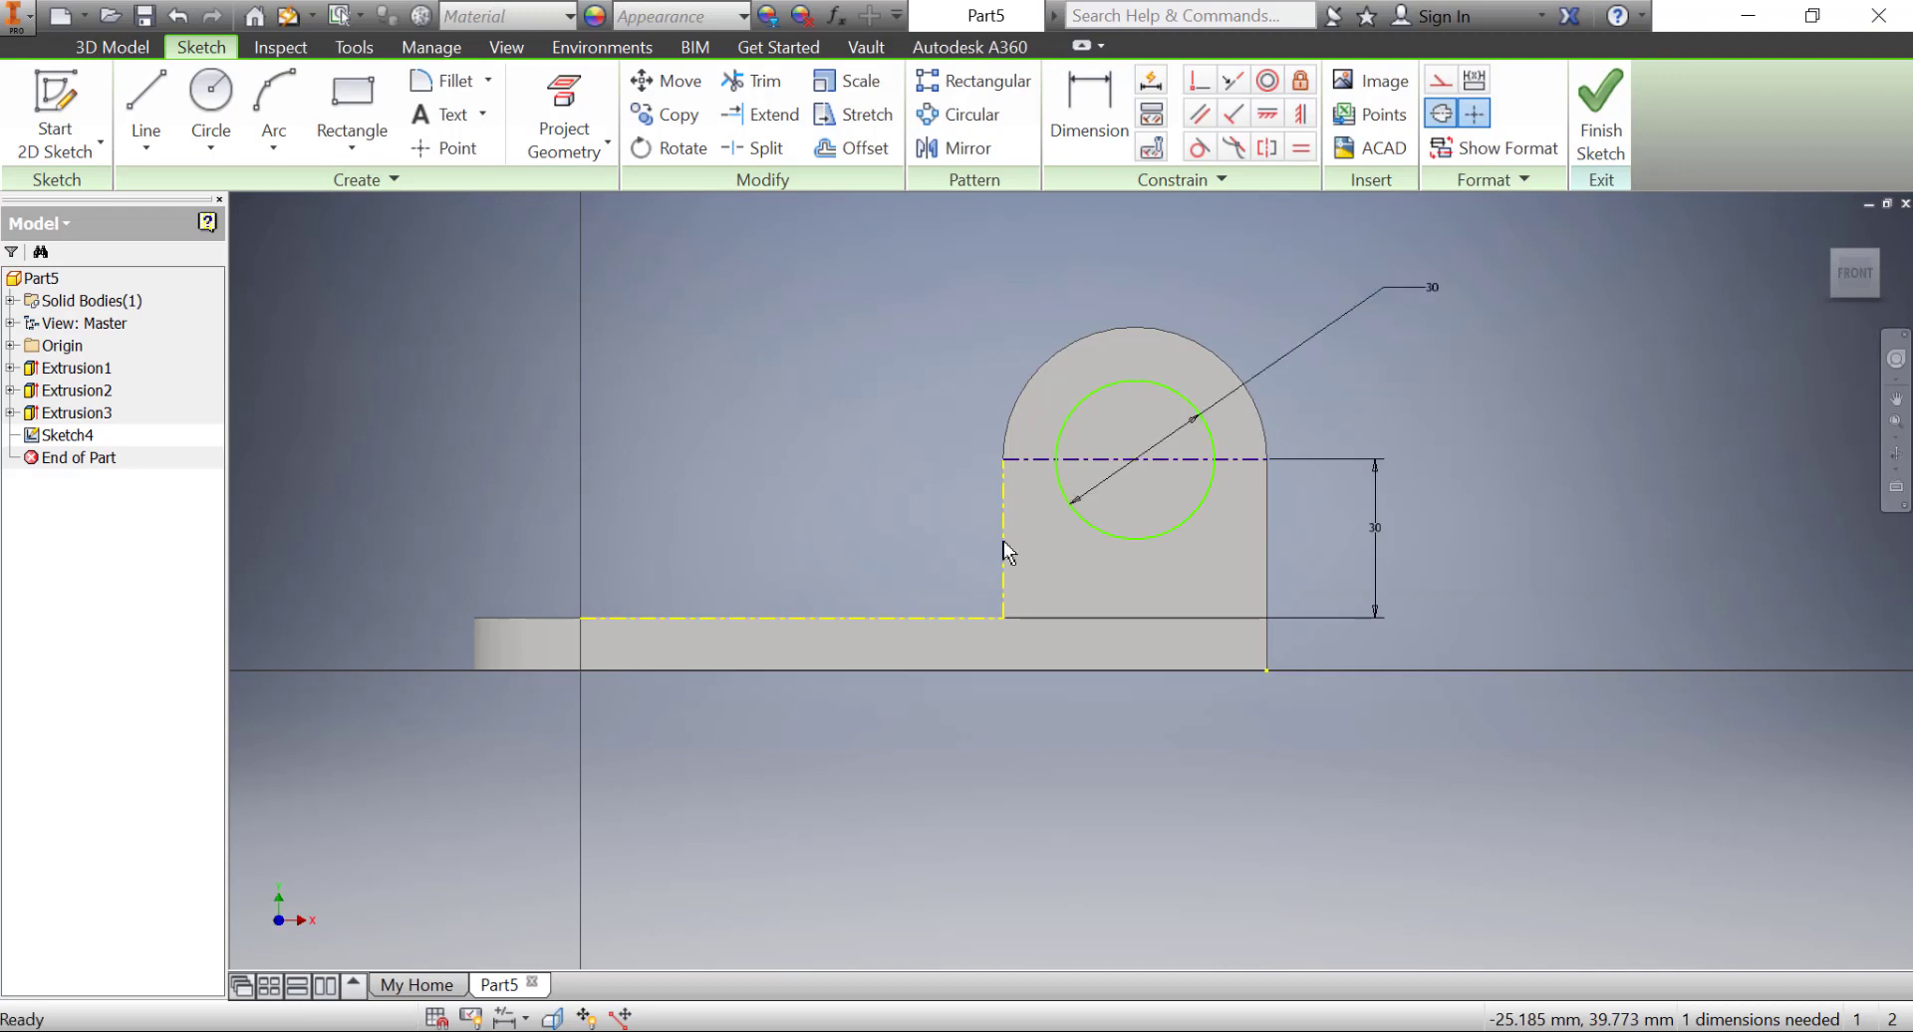
key(d)
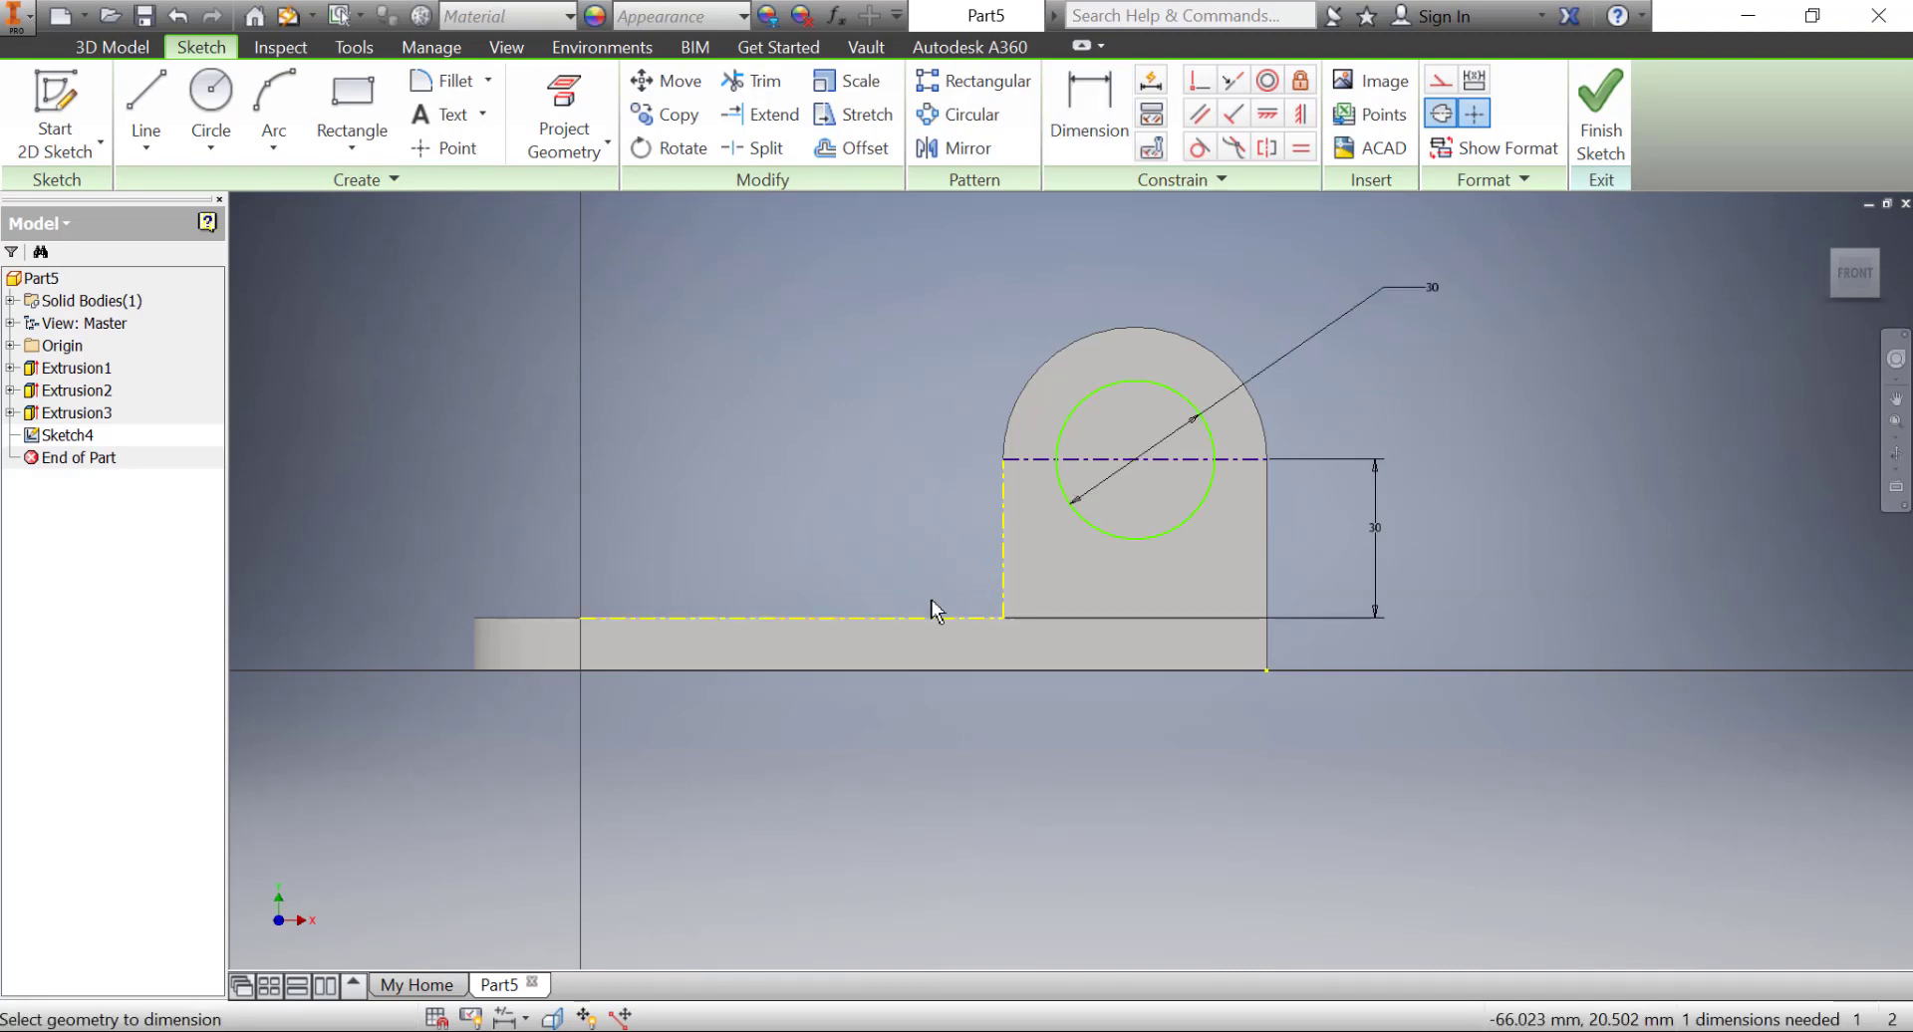
click(936, 616)
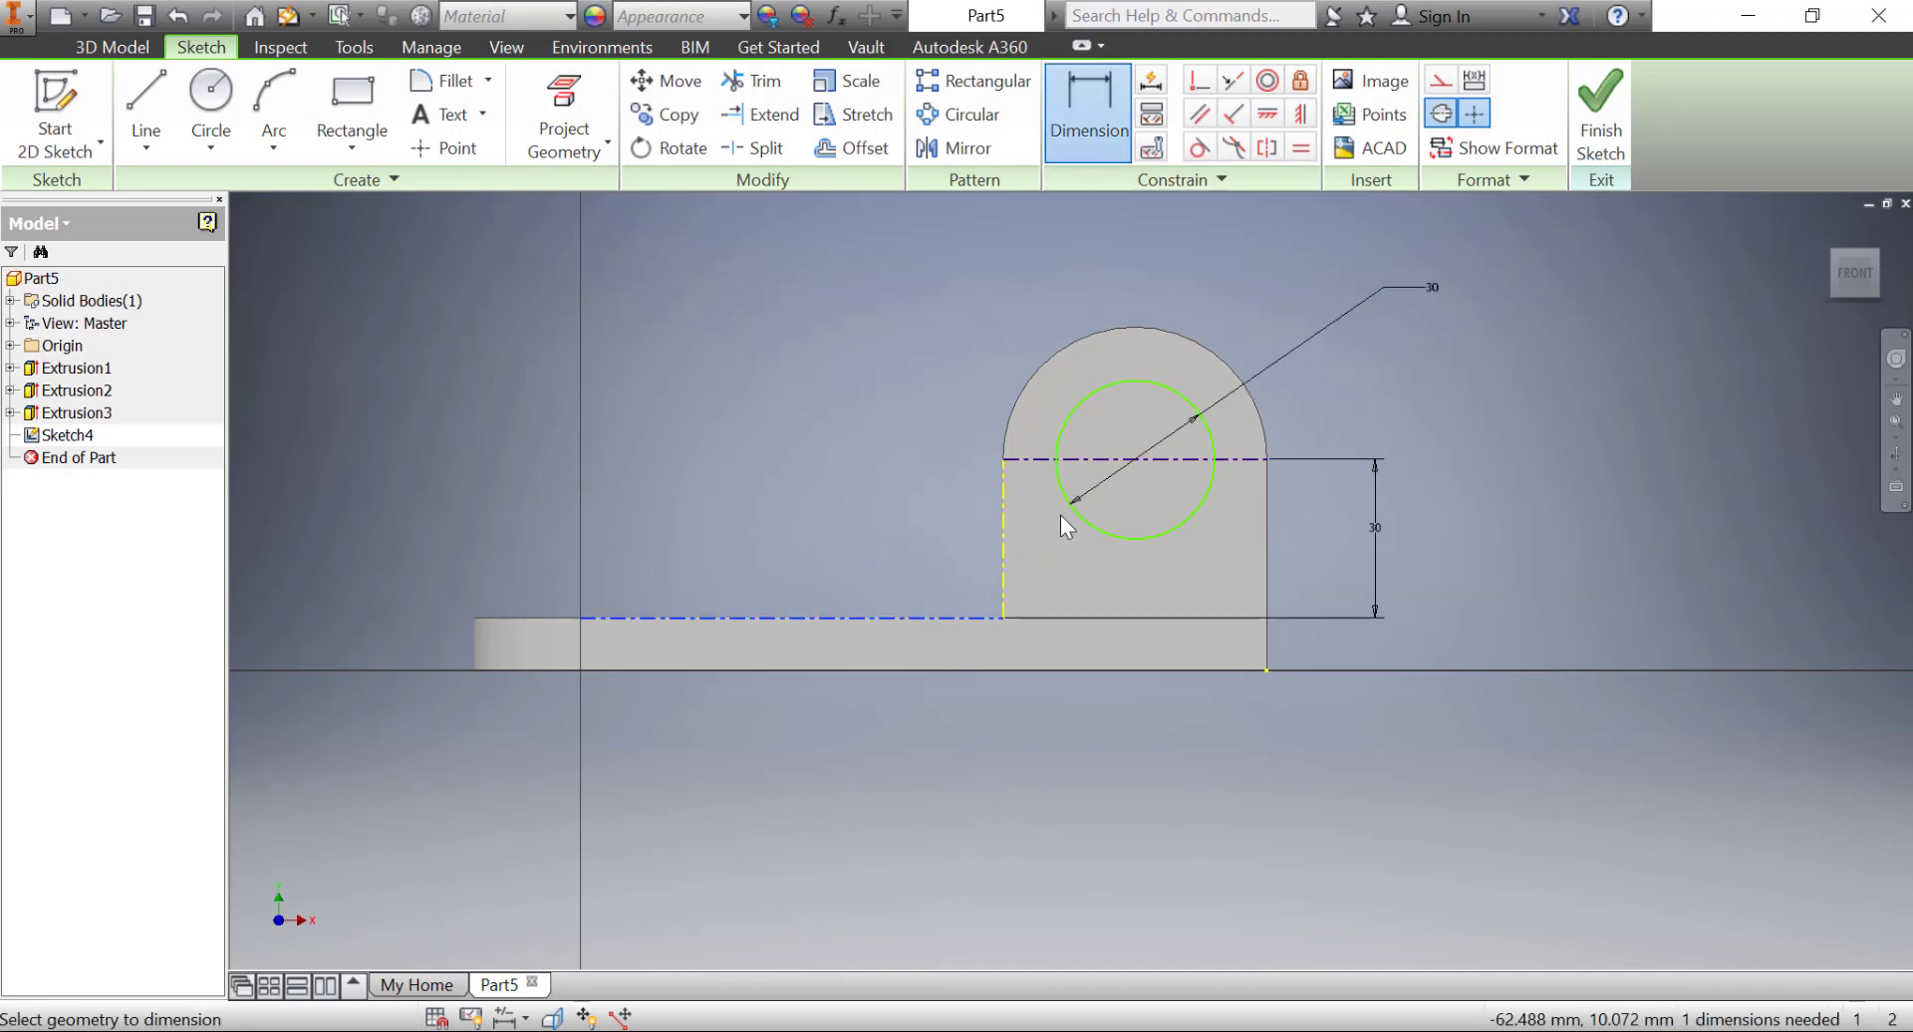
click(1111, 462)
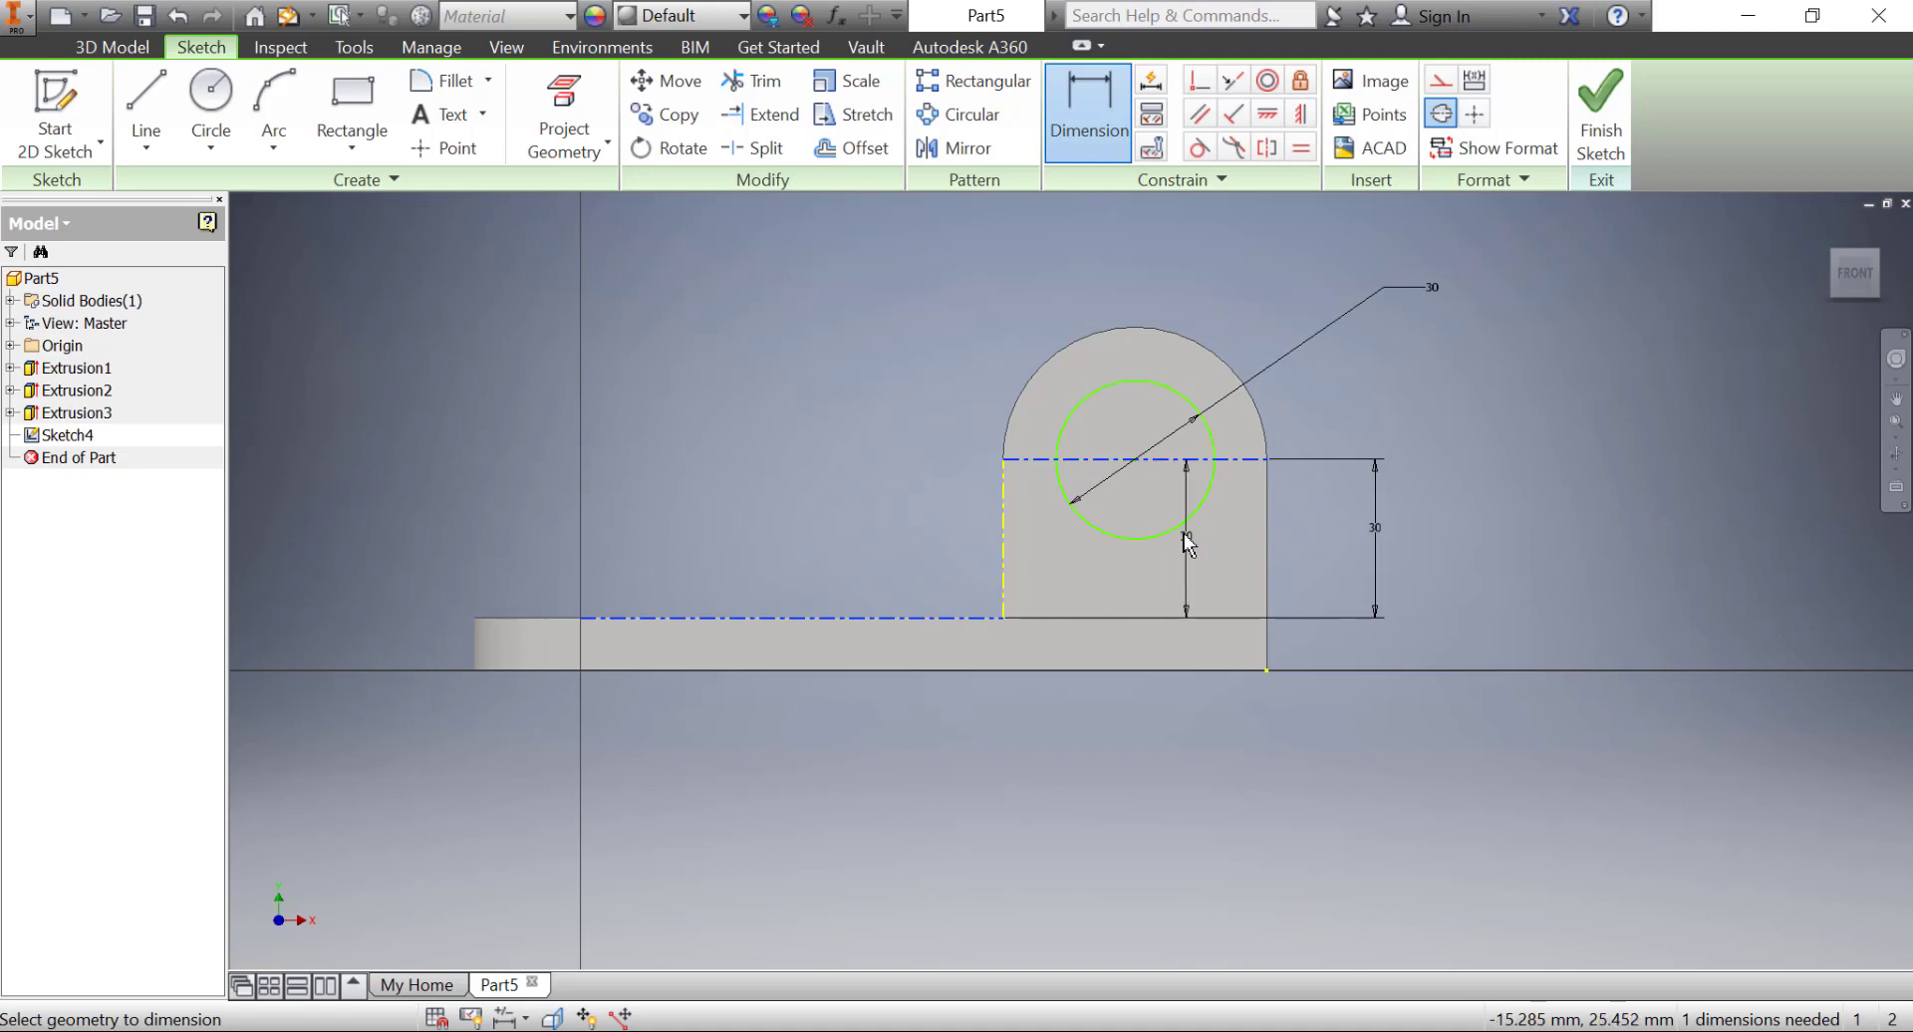
key(Escape)
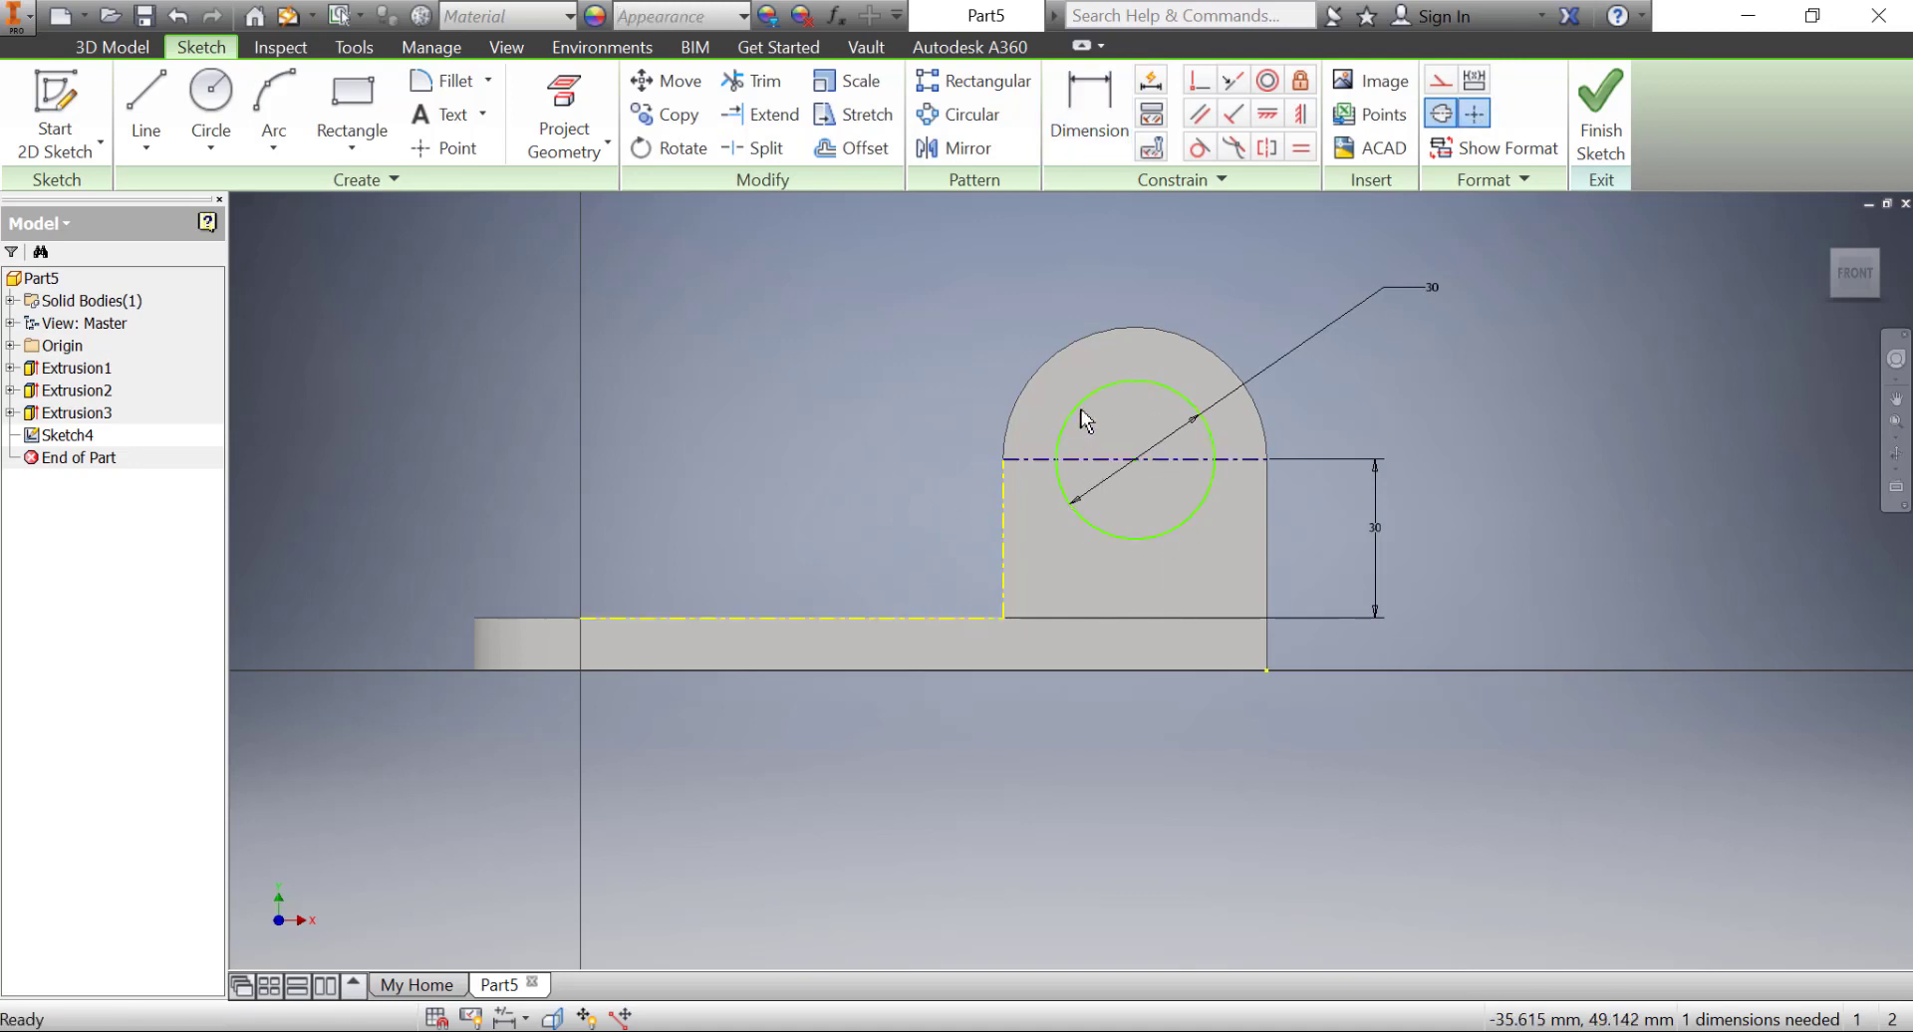
click(1172, 387)
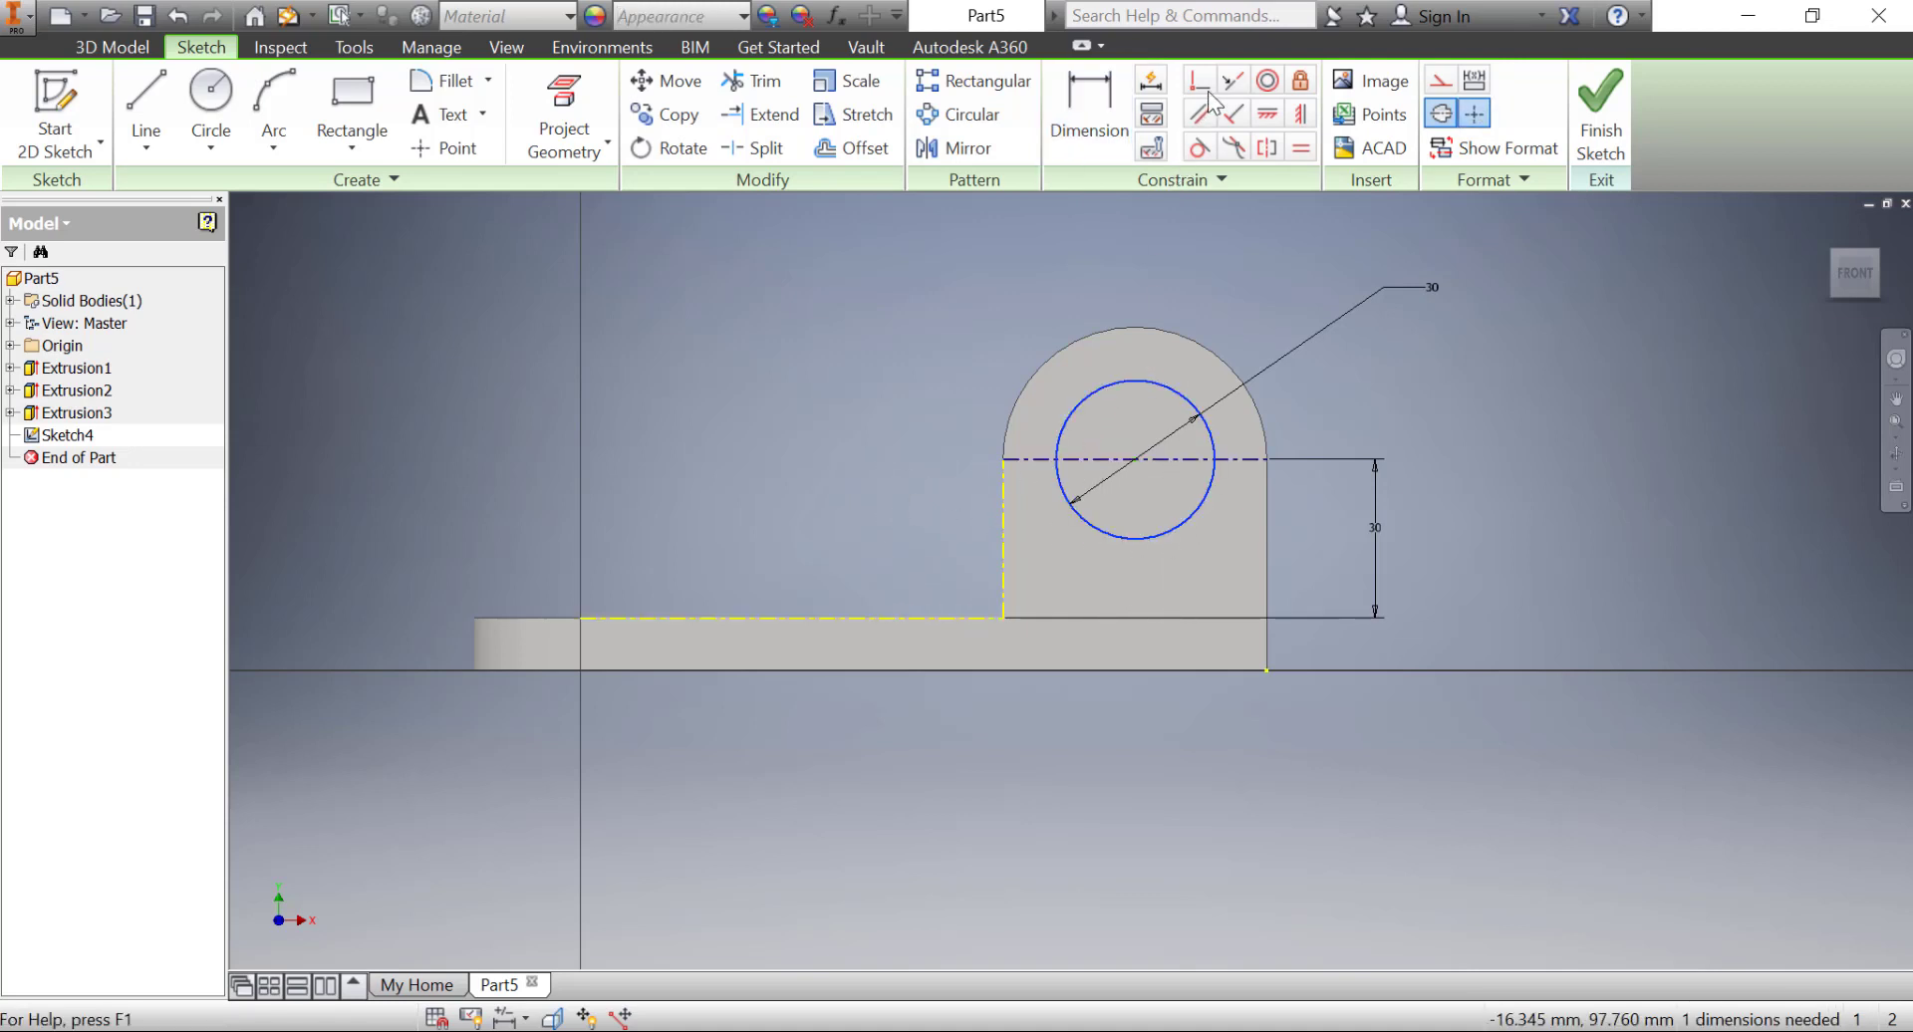
click(1199, 80)
- Apply automatic dimensions and constraints to the circle sketch and finish the sketch
click(1155, 111)
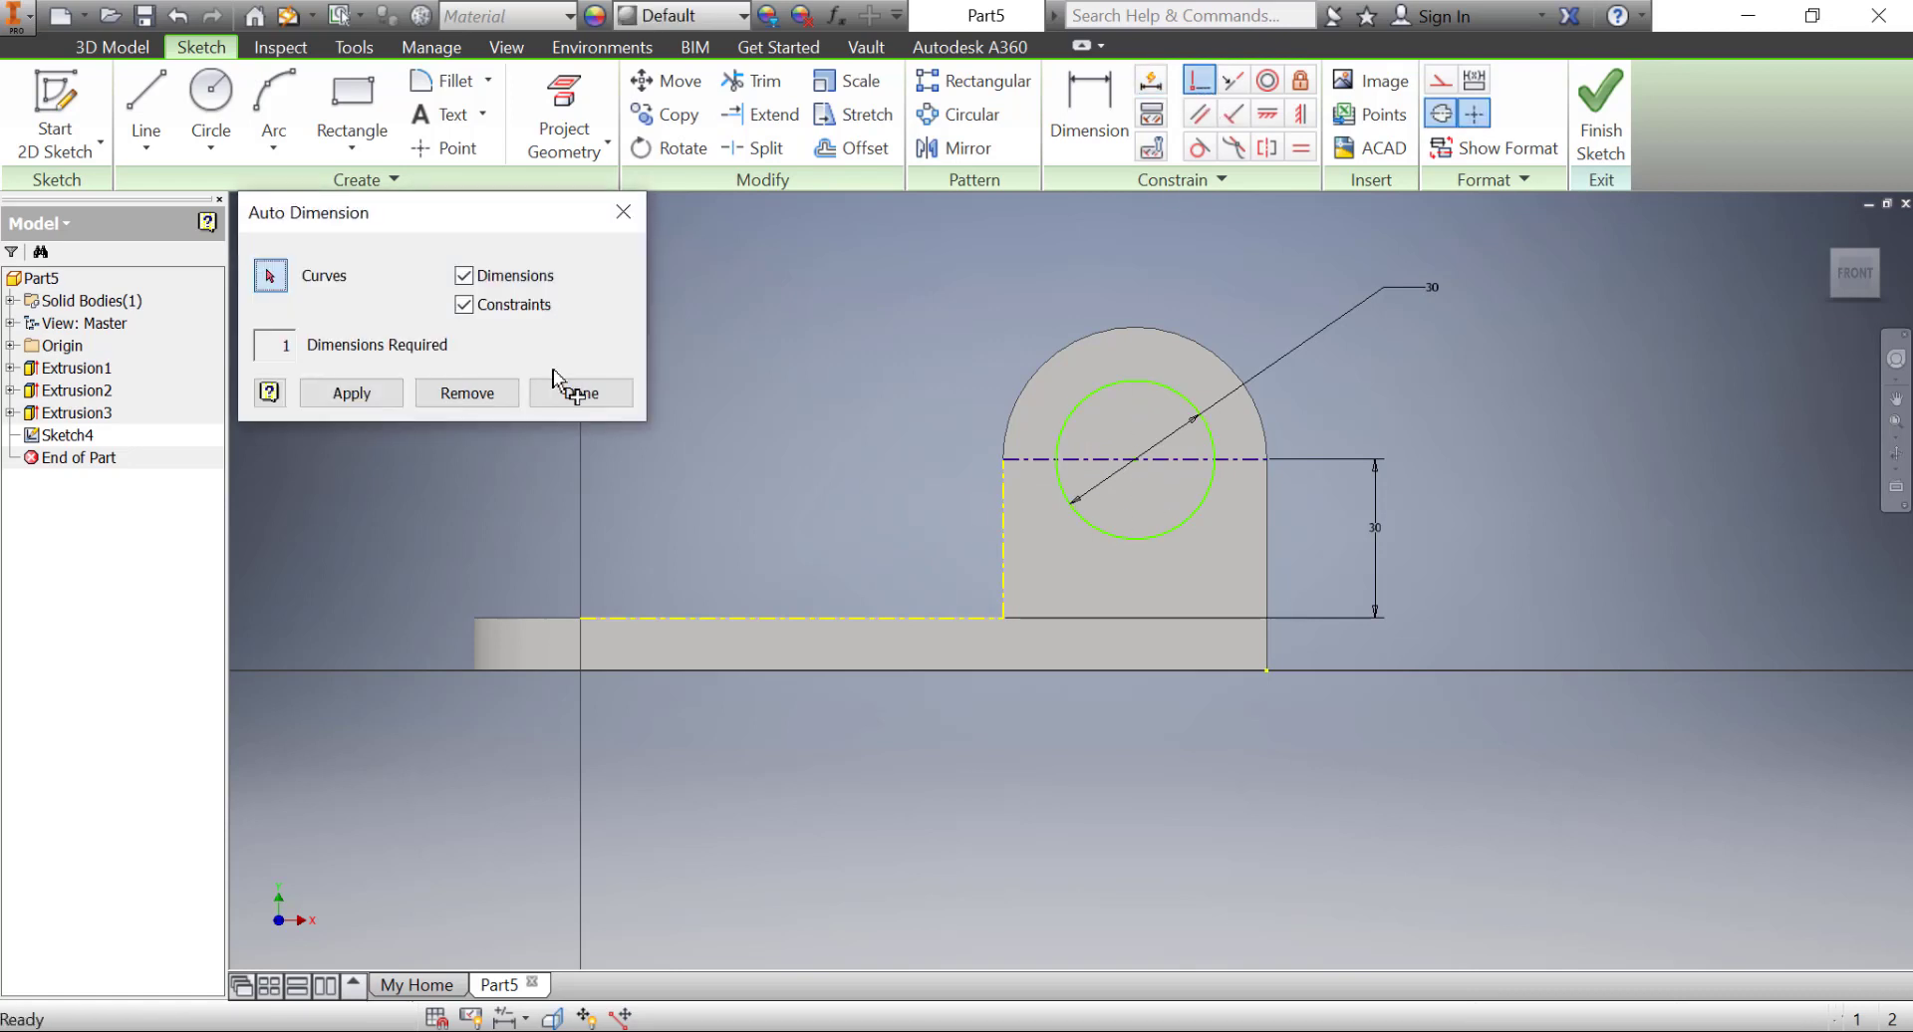
click(351, 393)
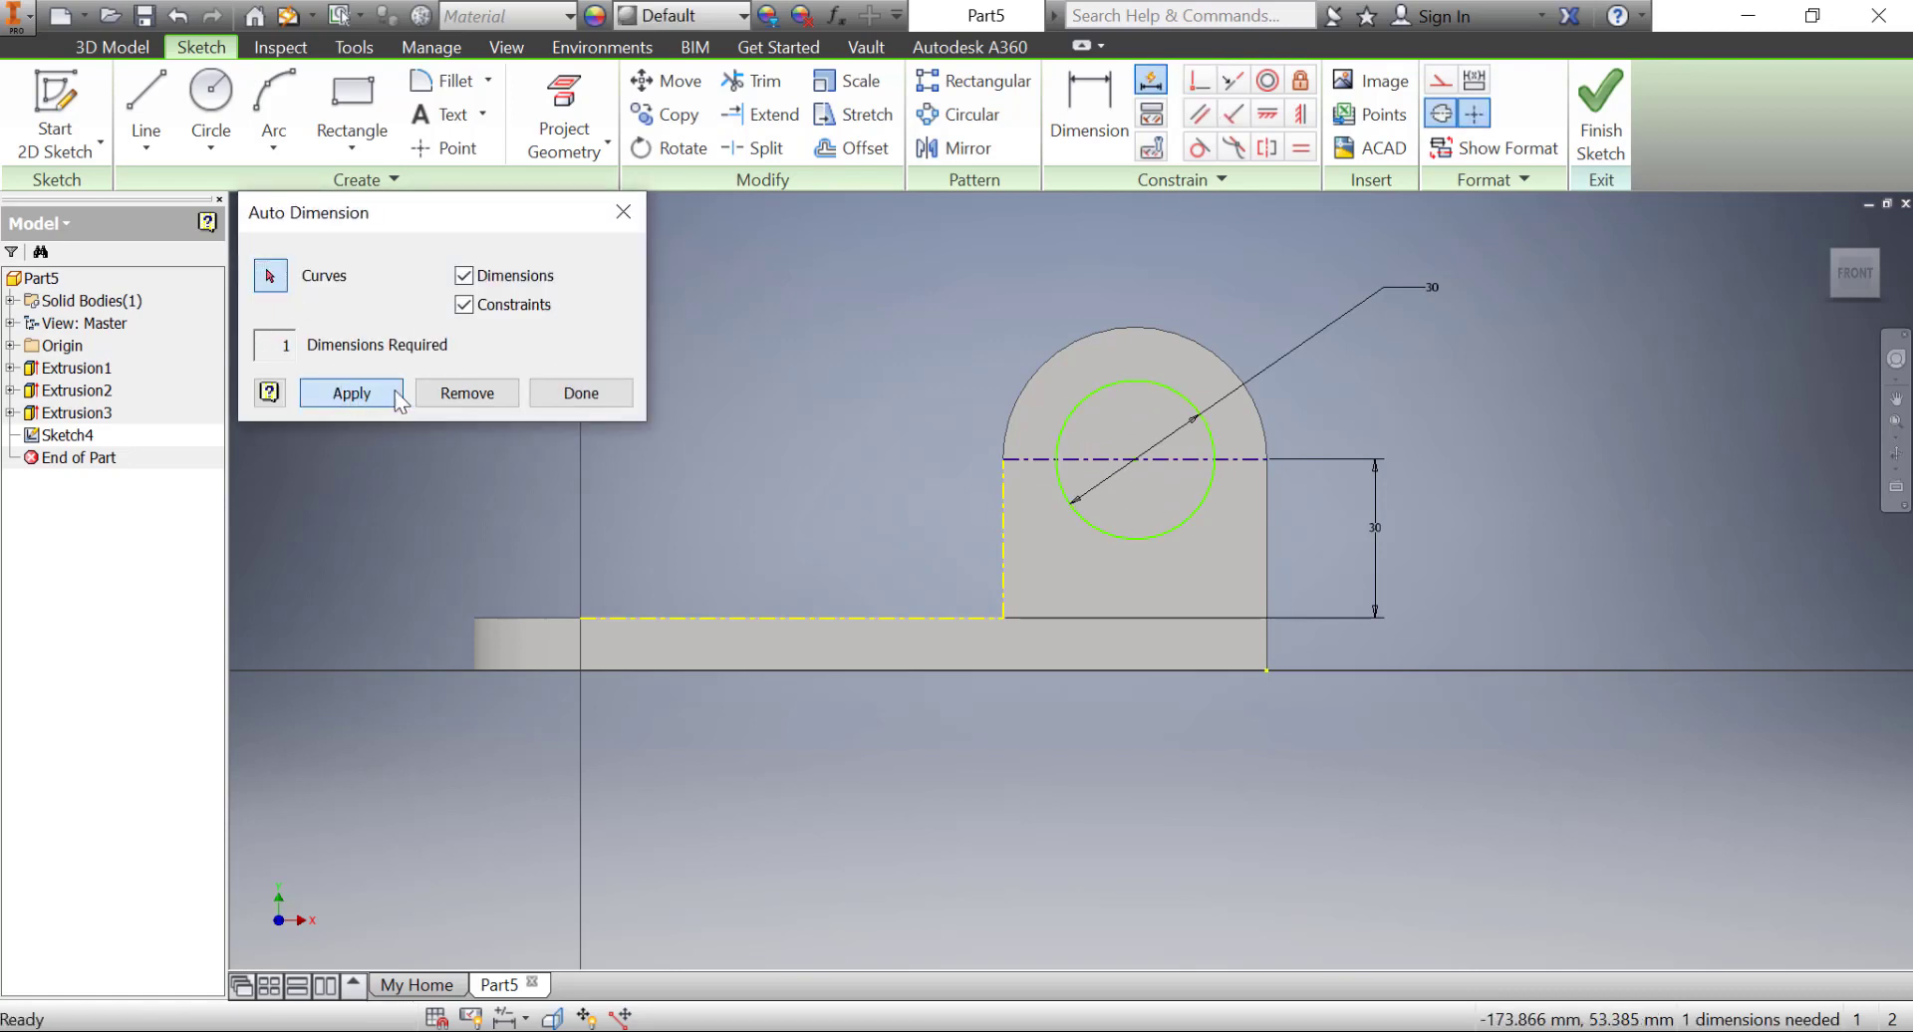
click(582, 392)
click(1600, 105)
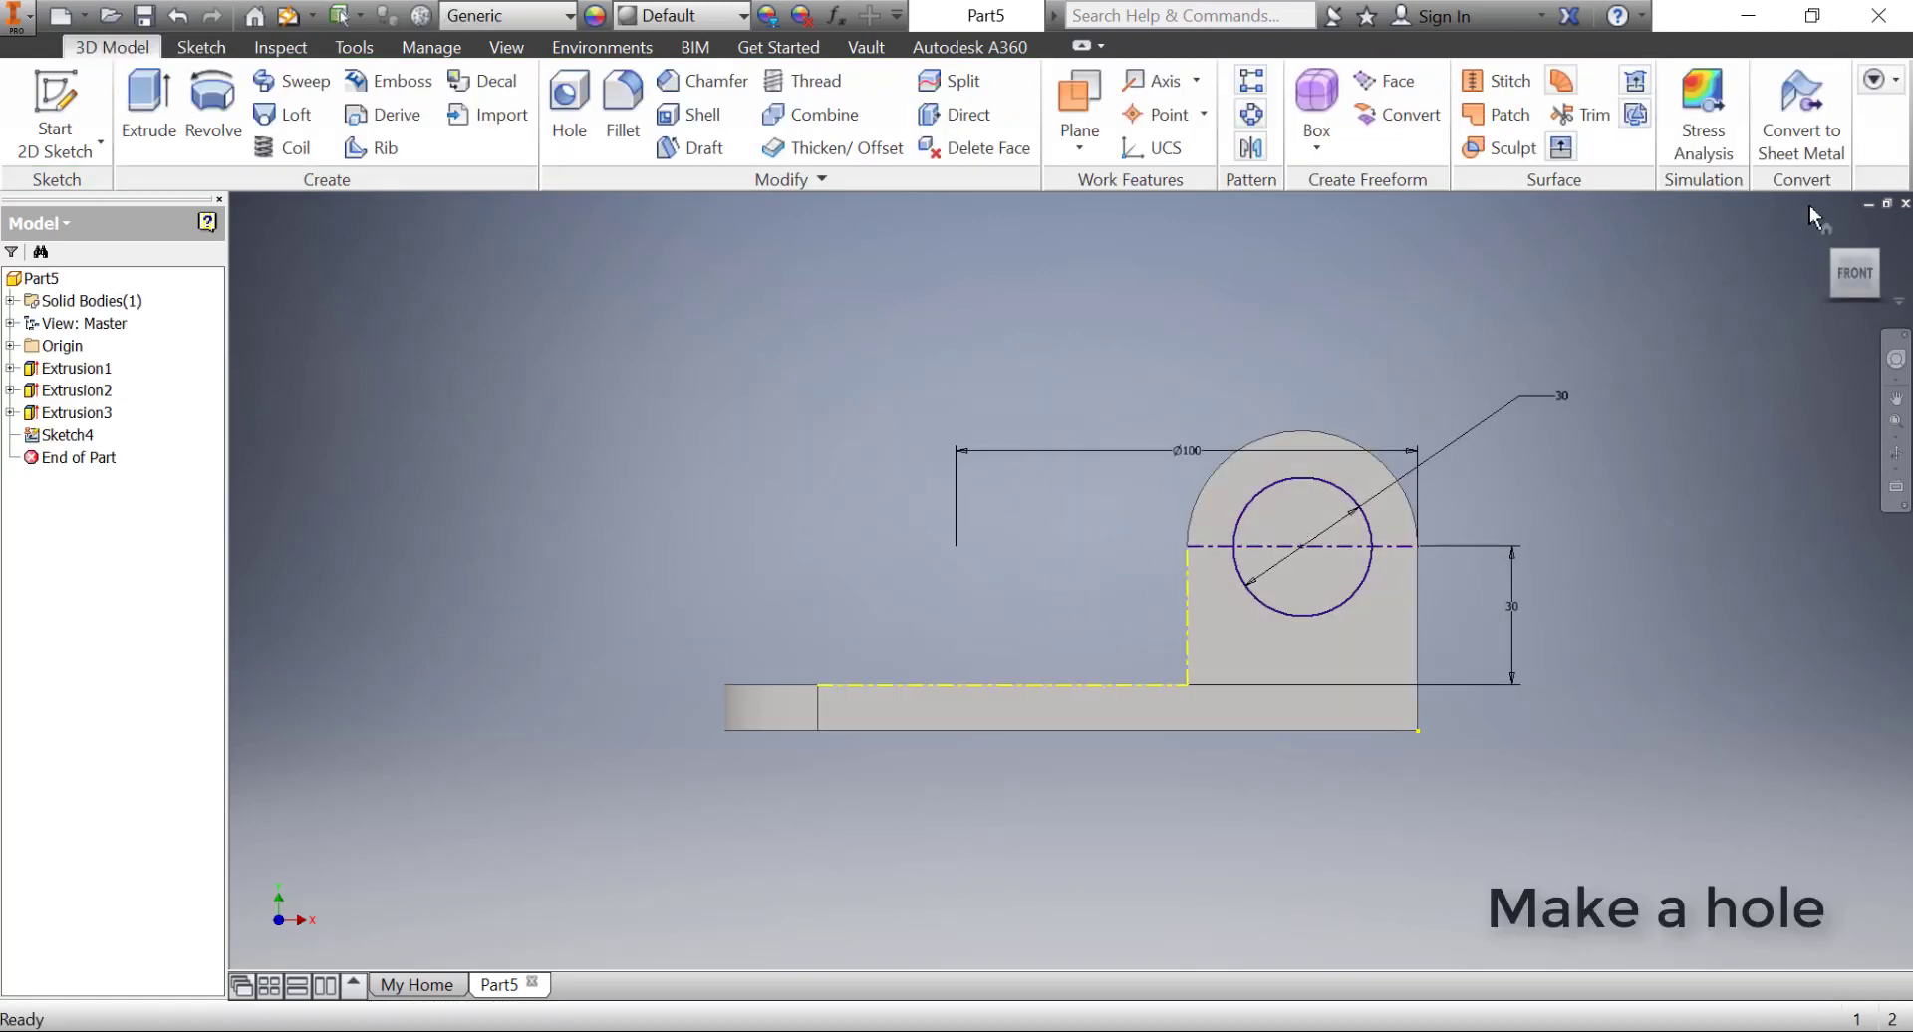
- Create a simple 30 mm hole through all at the sketched circle's center, passing through both uprights
click(1828, 230)
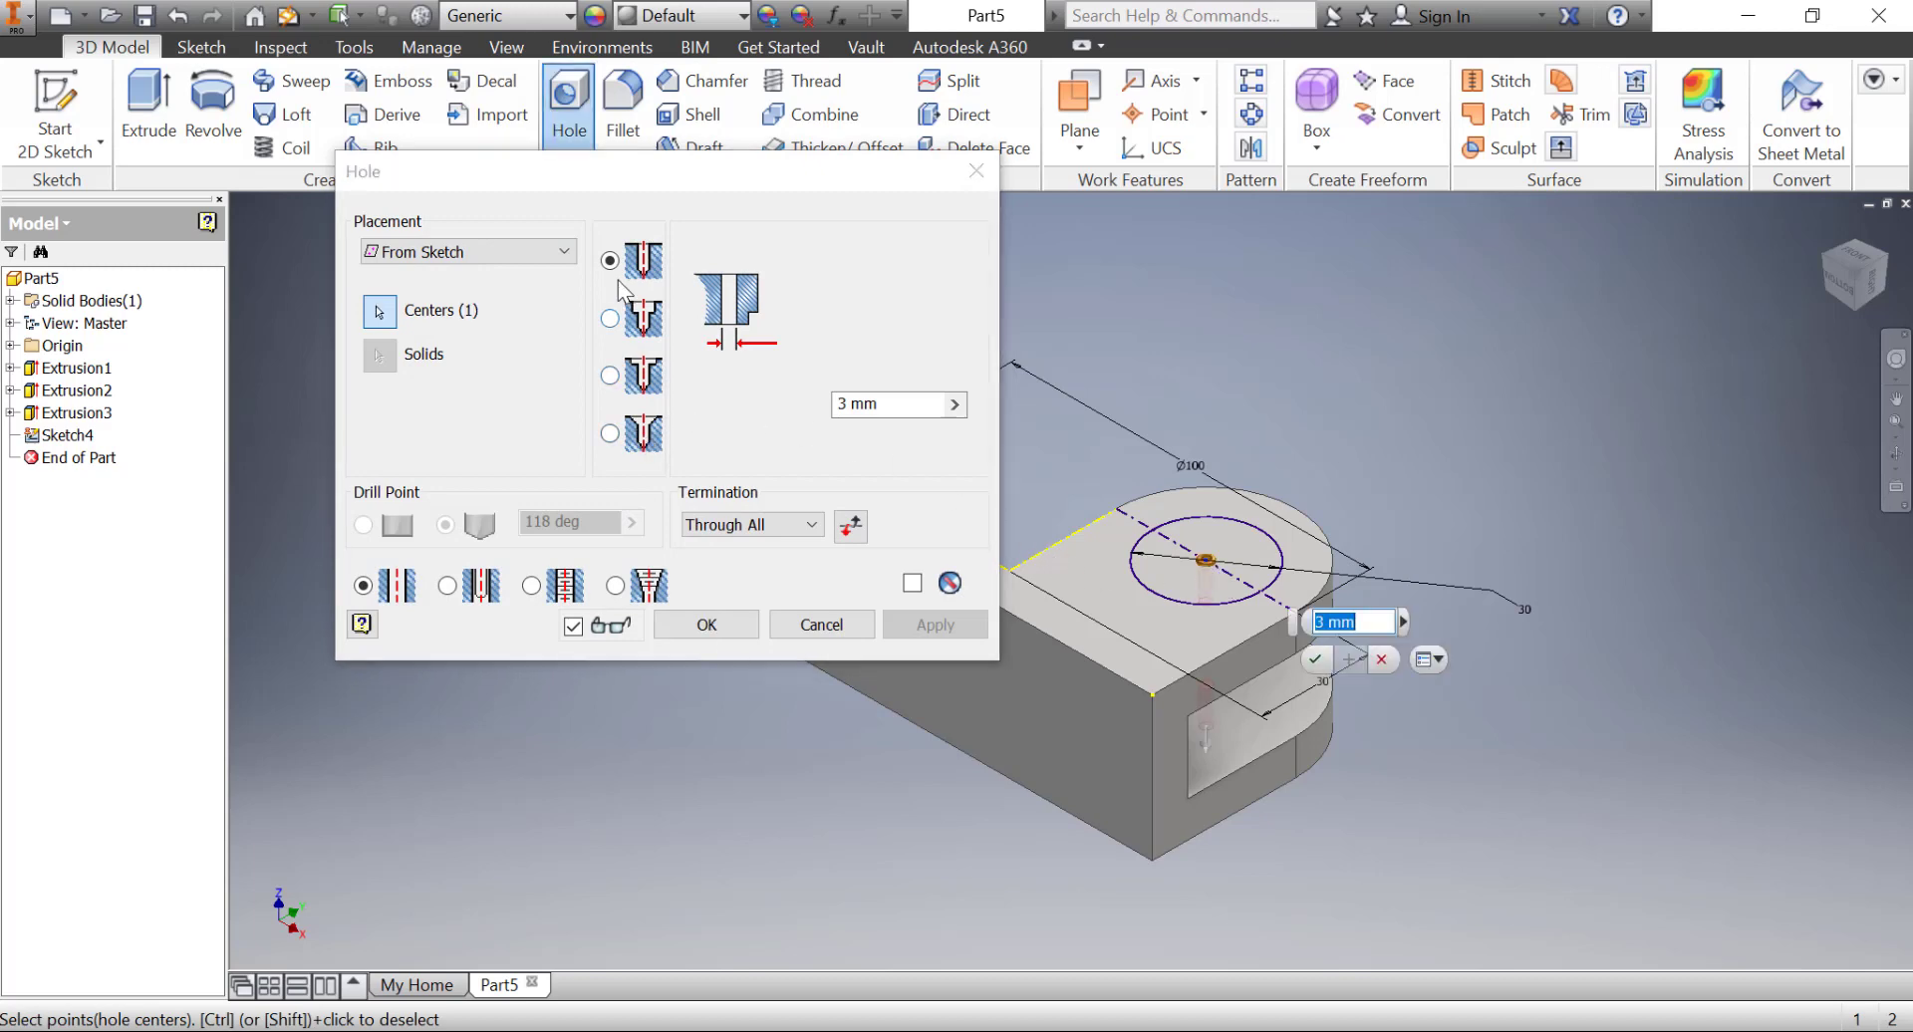
click(904, 411)
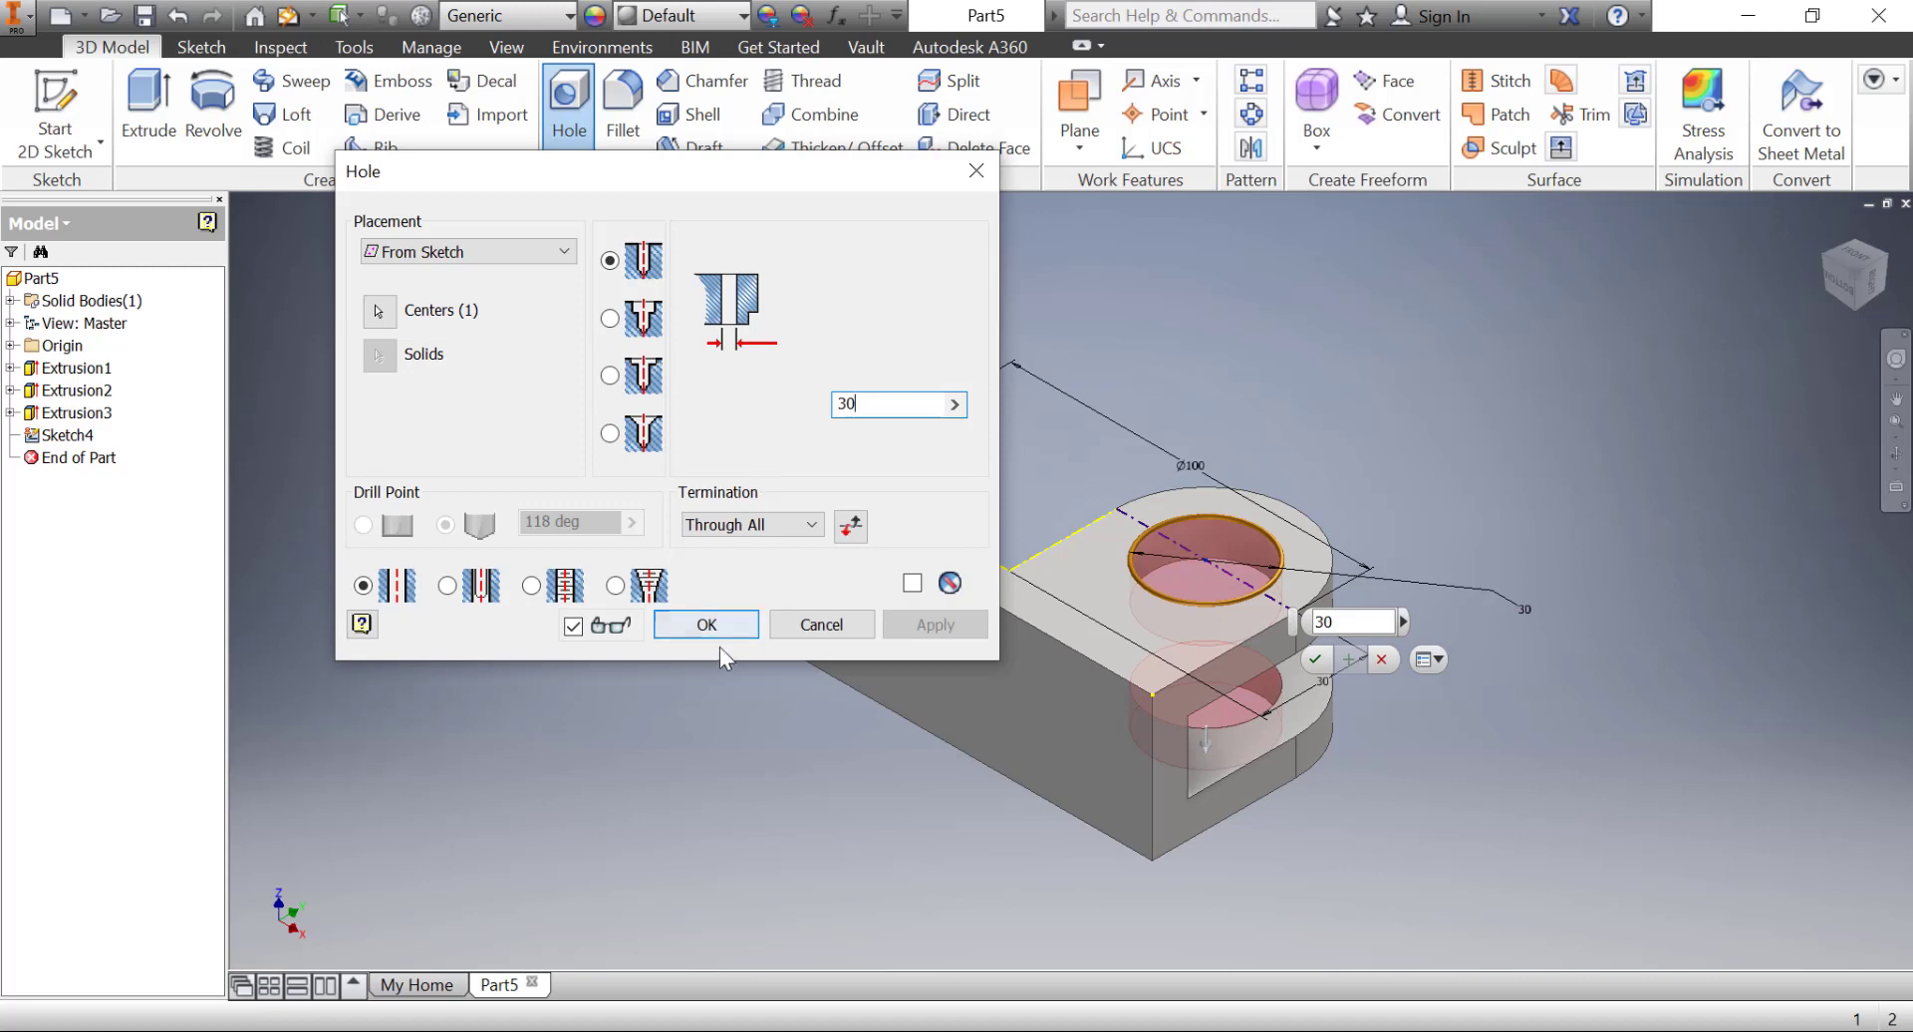
click(745, 630)
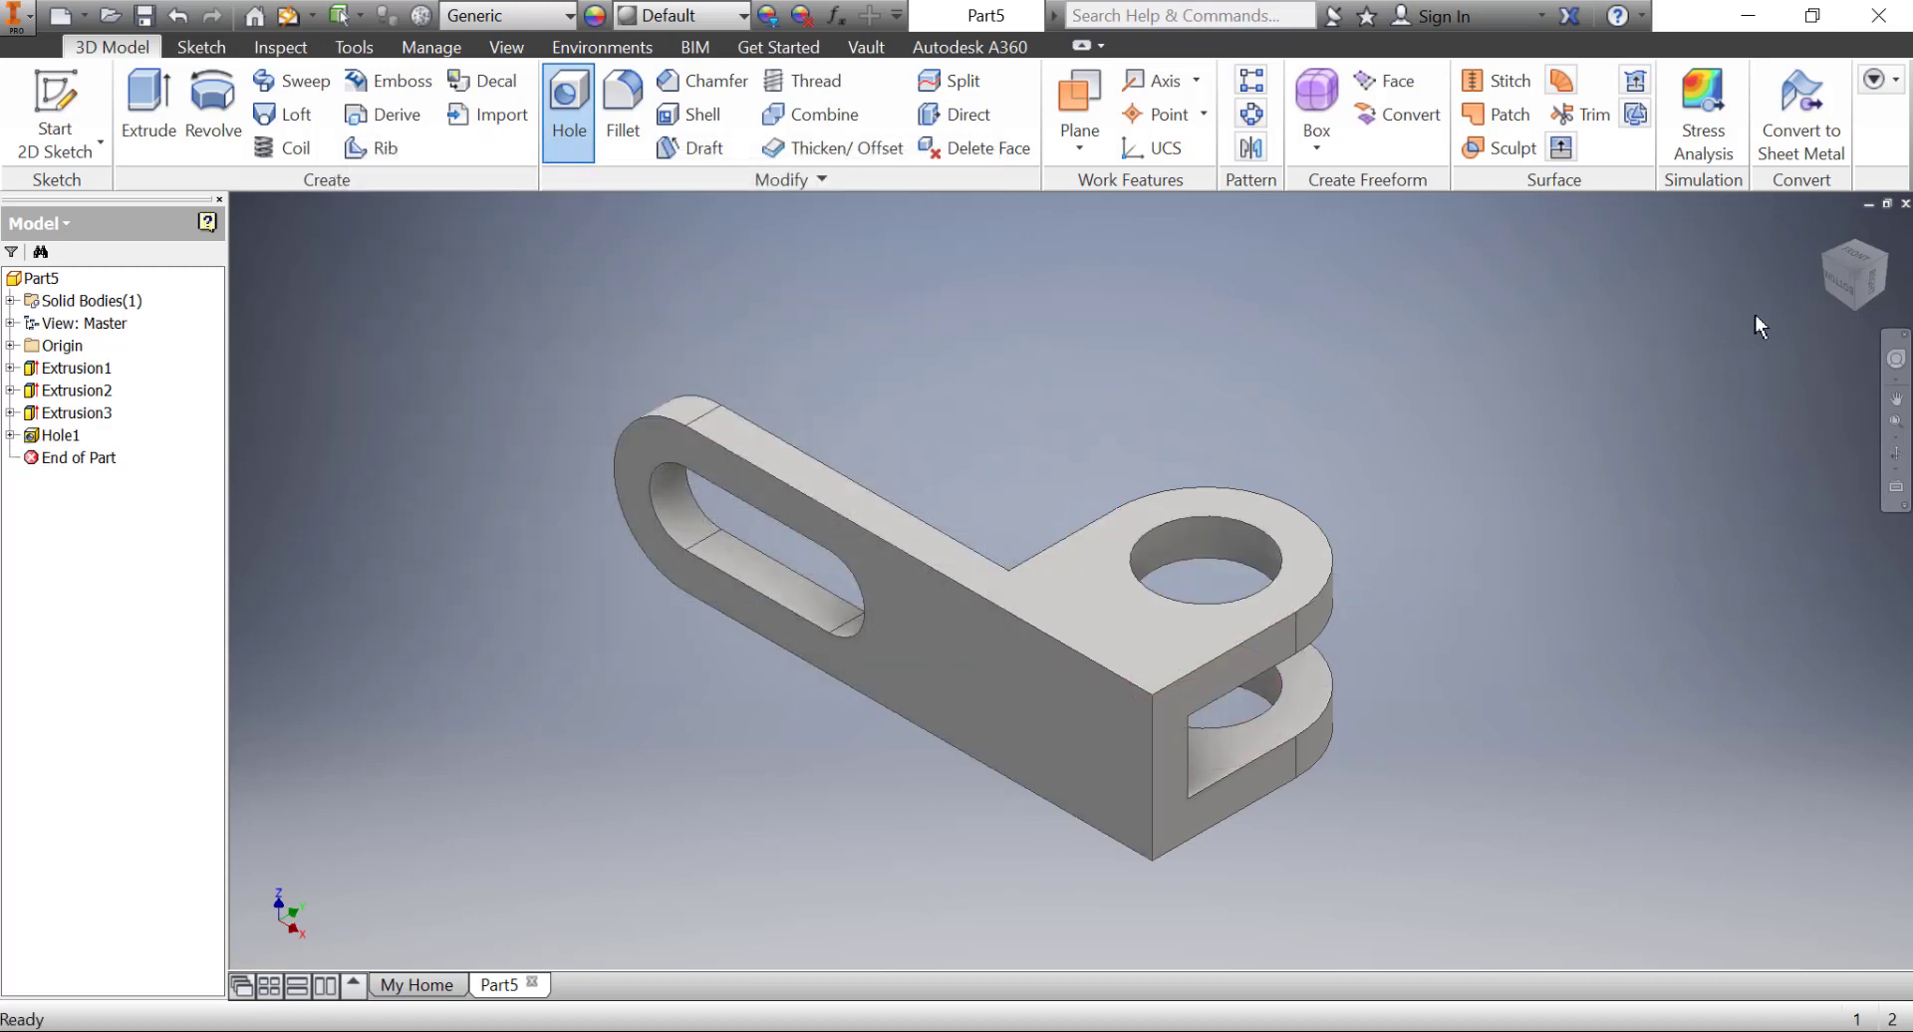
- Examine the finished part from the front and from several rotated angles, checking the slot, rounded uprights and holes
click(1826, 227)
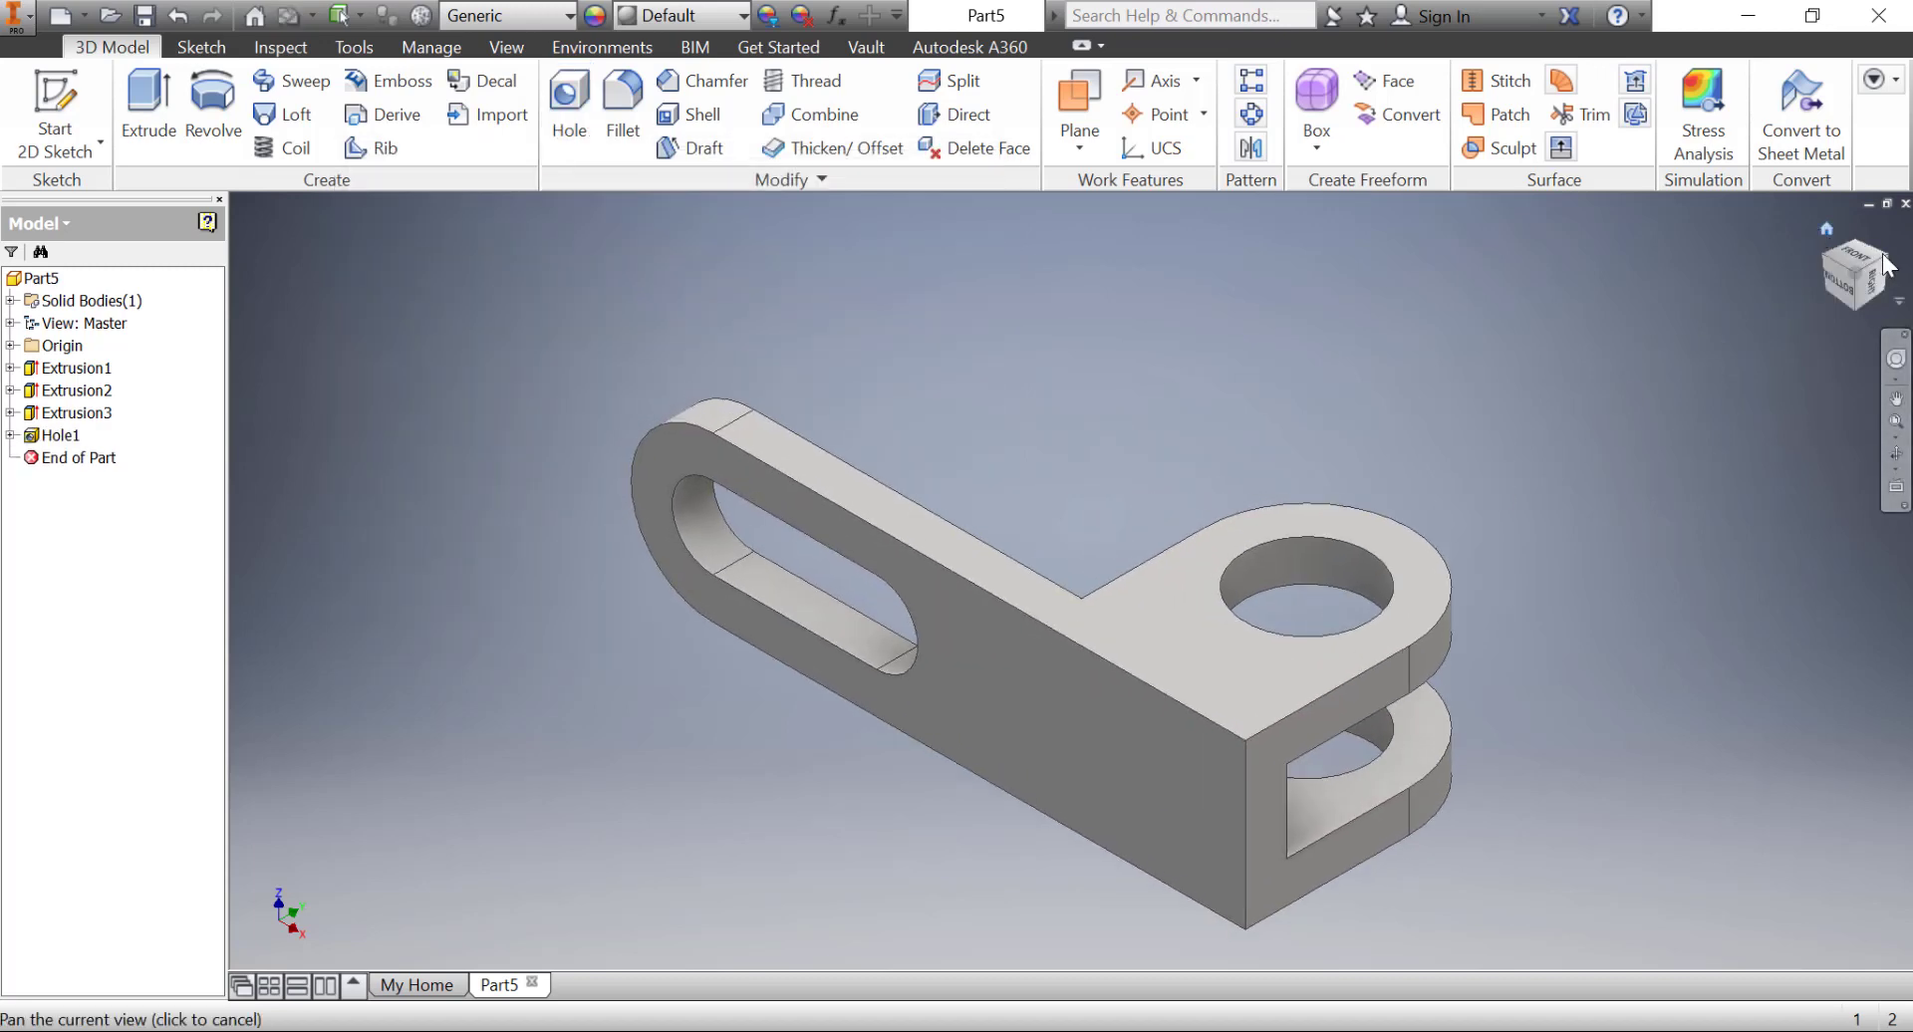
click(1860, 267)
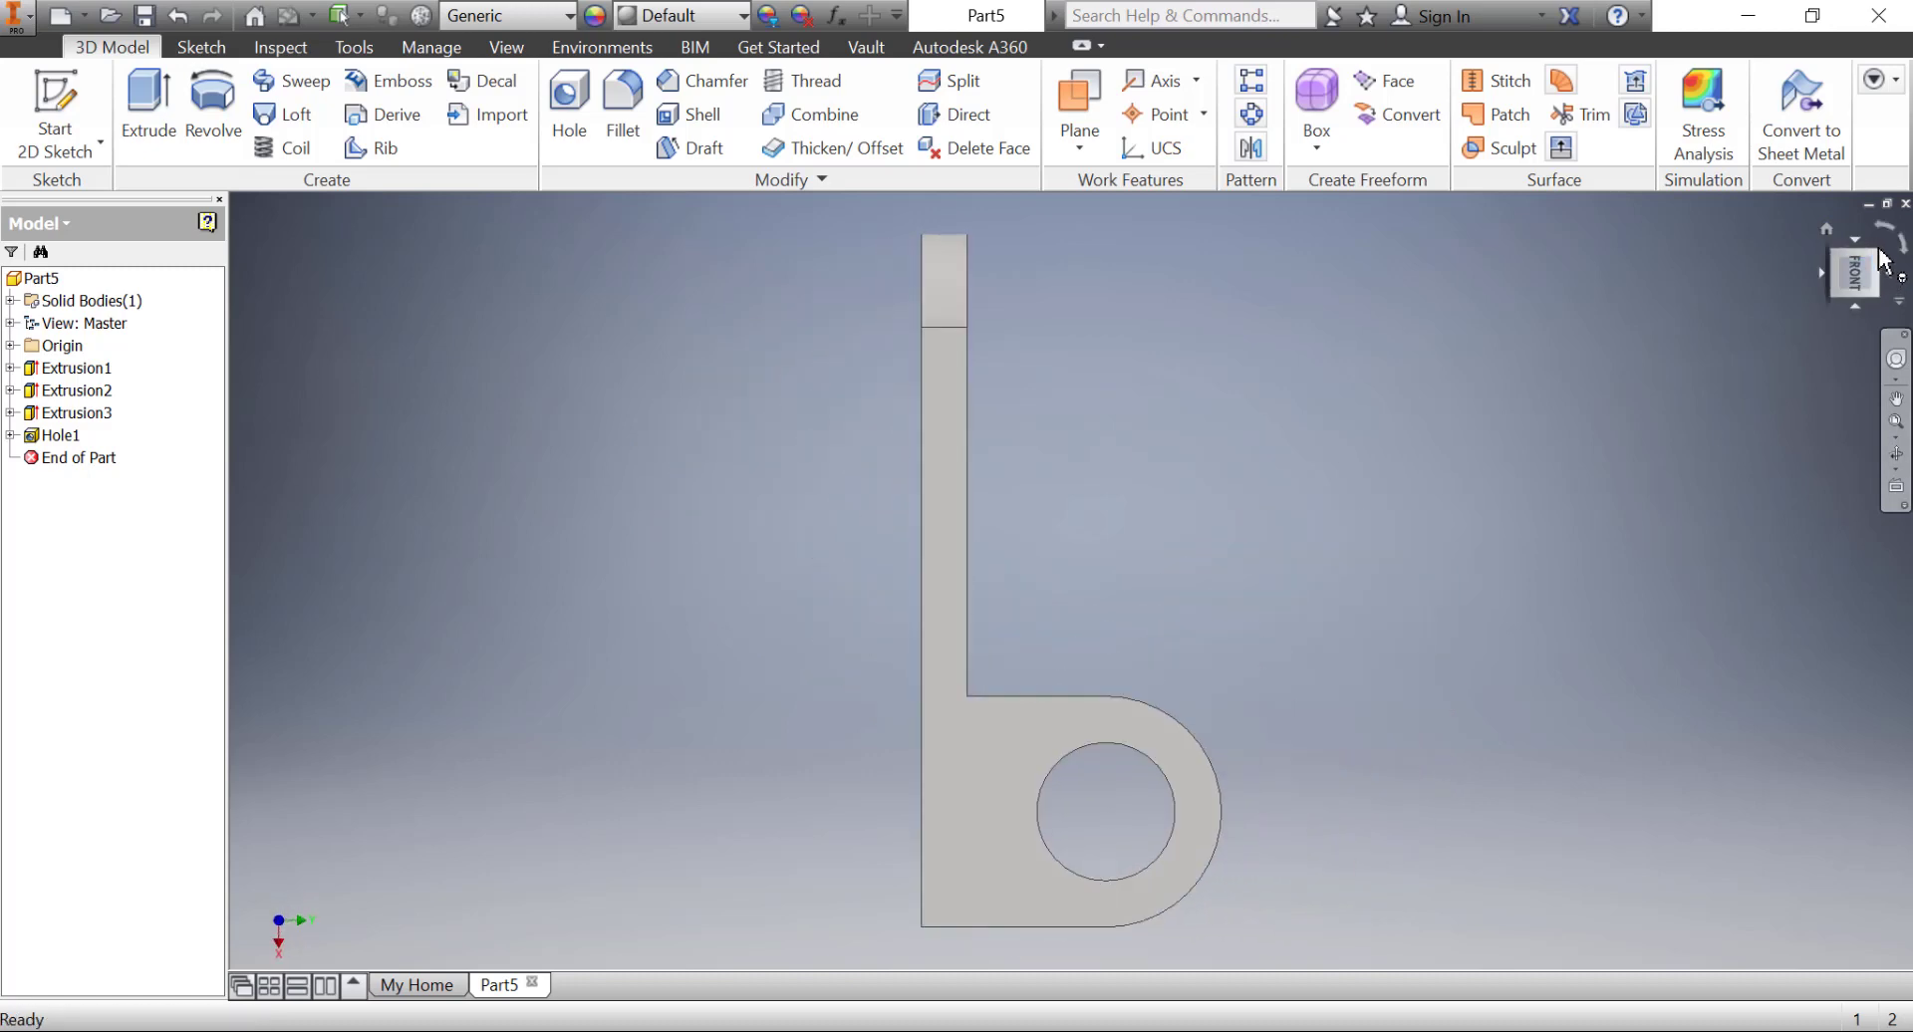
click(1877, 261)
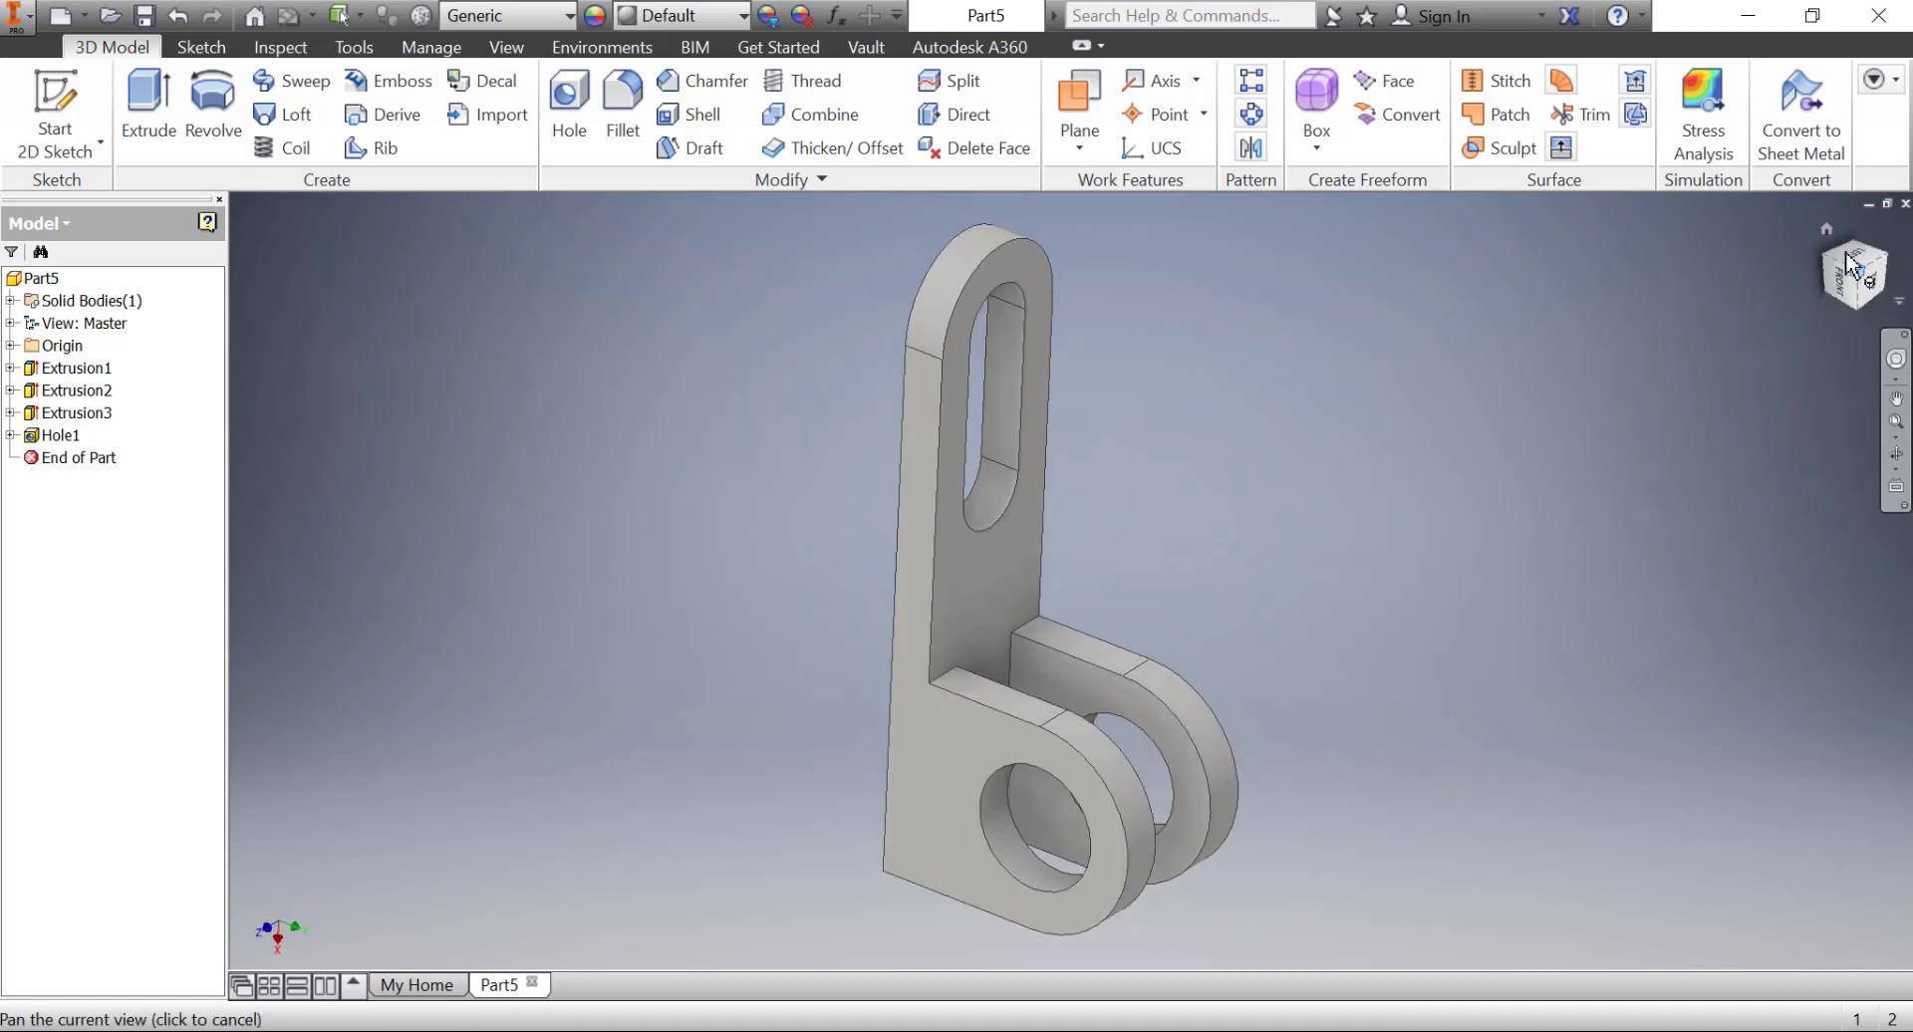
click(1897, 453)
mouse_move(936, 422)
mouse_down()
mouse_move(691, 349)
mouse_move(1038, 769)
mouse_move(880, 526)
mouse_move(1333, 602)
mouse_move(1232, 635)
mouse_move(1276, 773)
mouse_move(1106, 840)
mouse_move(1067, 359)
mouse_move(1332, 480)
mouse_move(1439, 431)
mouse_move(1563, 418)
mouse_move(1290, 286)
mouse_move(1295, 216)
mouse_move(1619, 253)
mouse_up()
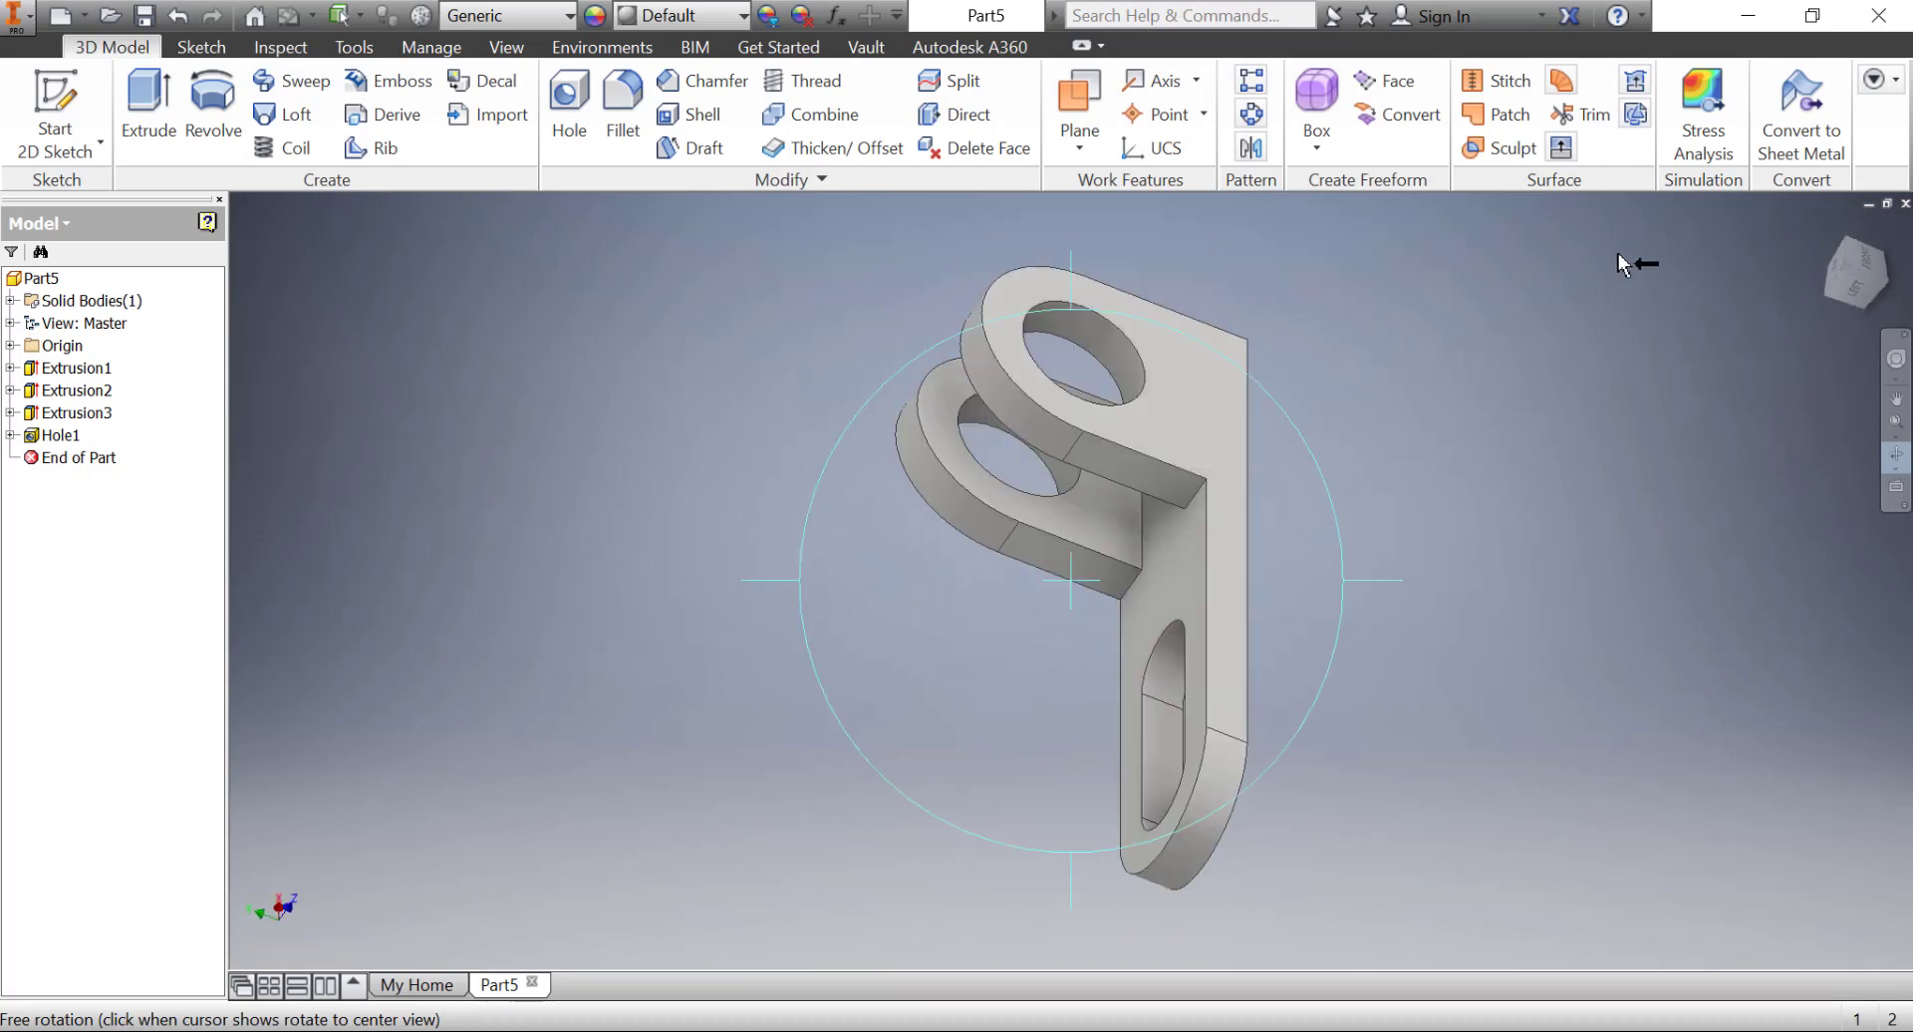
mouse_move(1856, 284)
mouse_down()
mouse_move(1804, 428)
mouse_move(1738, 320)
mouse_up()
key(F4)
drag(1240, 417, 1451, 404)
right_click(1735, 376)
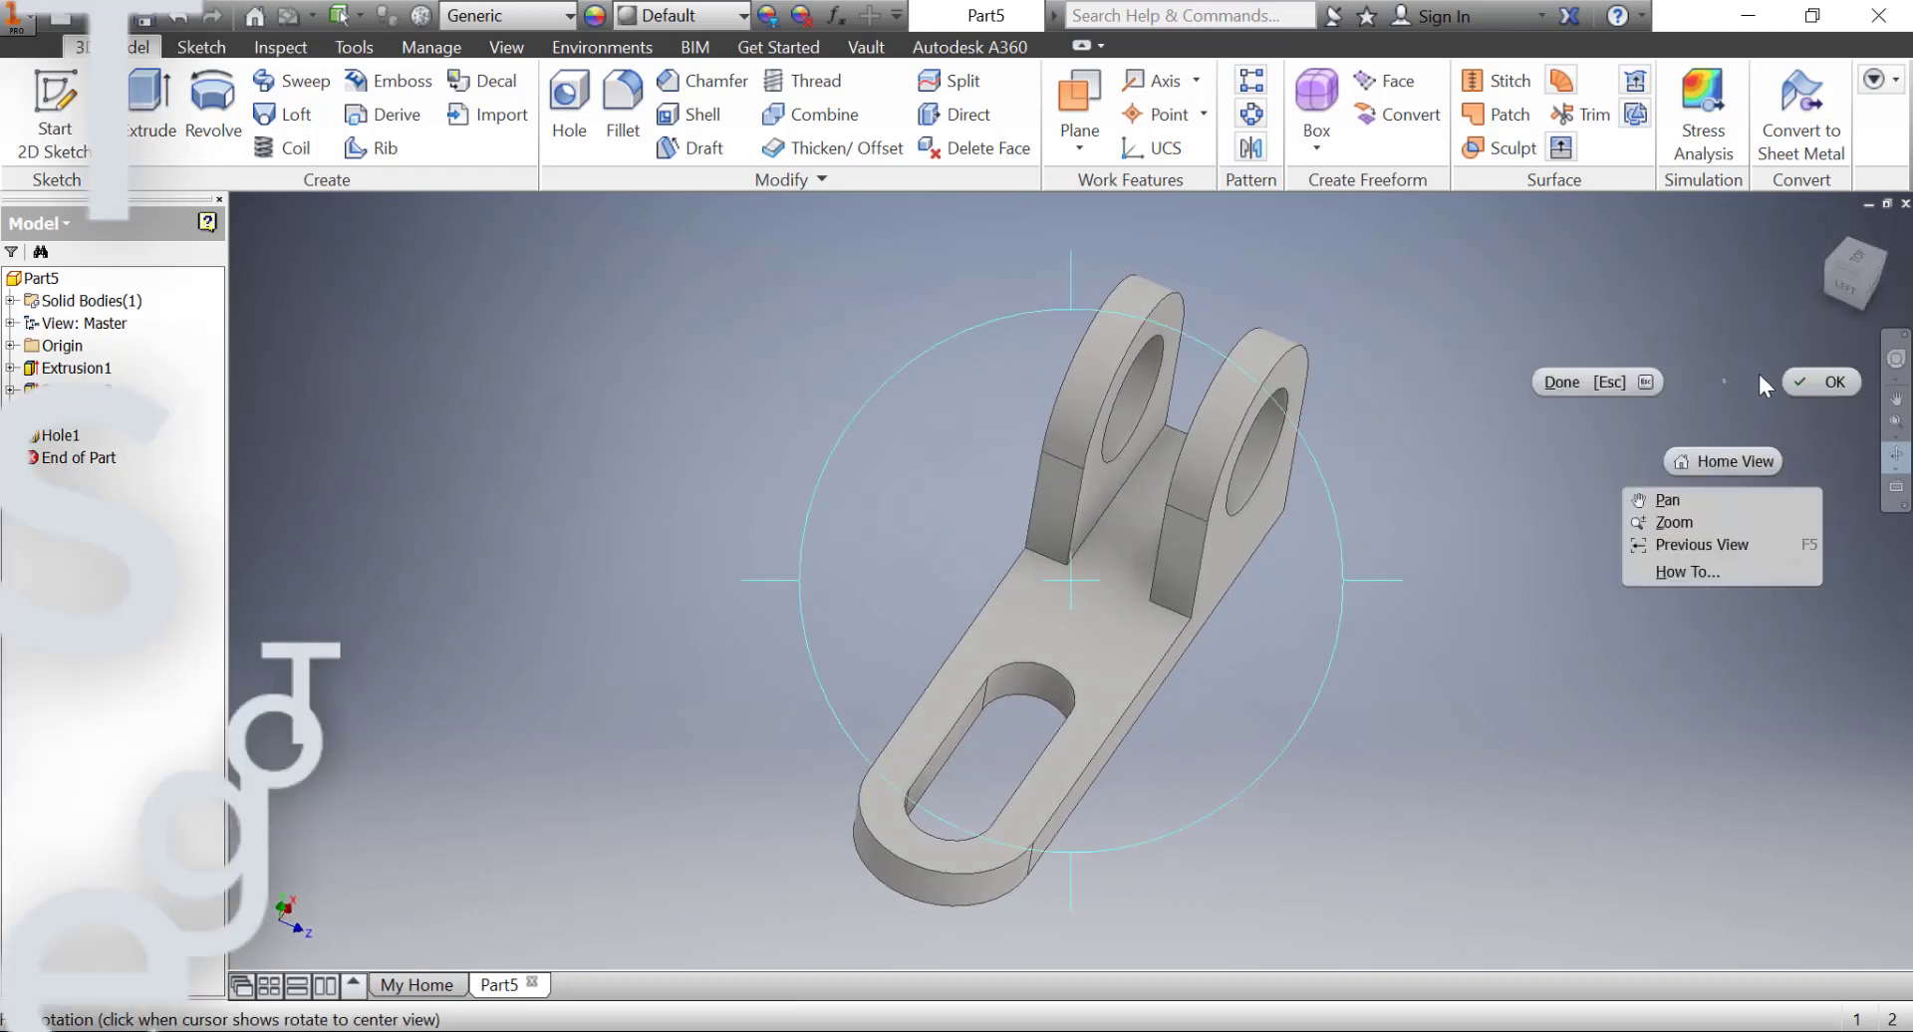